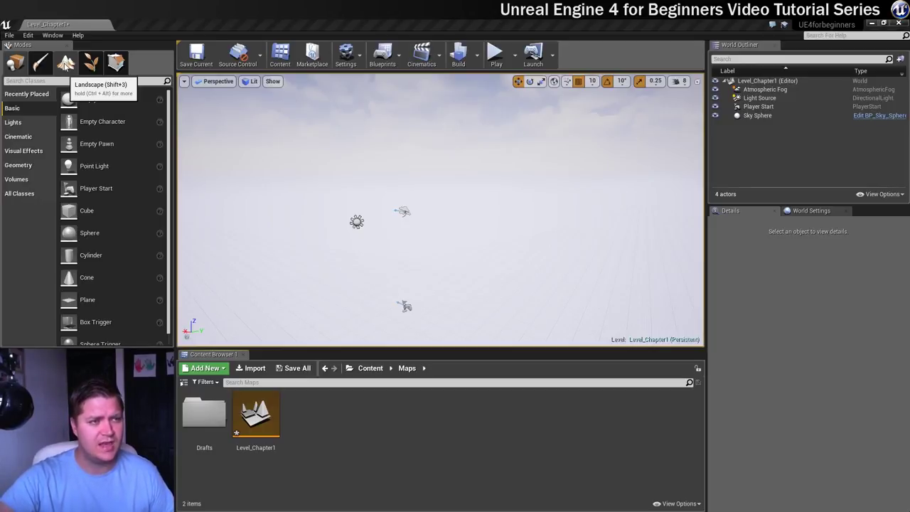
Create a new landscape in Landscape mode with the section size set to 31×31 Quads
{"action": "left_click", "coordinate": [65, 64]}
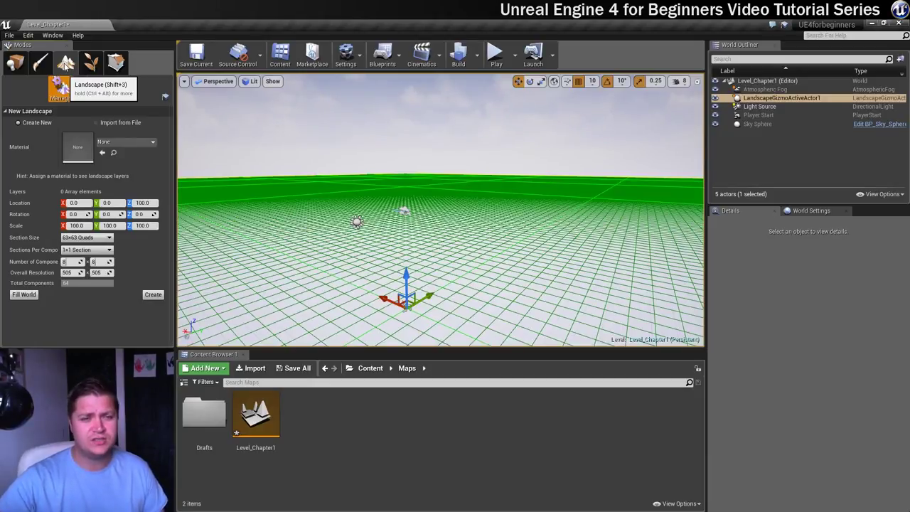
{"action": "key", "text": "s"}
{"action": "right_click_drag", "start_coordinate": [448, 197], "coordinate": [519, 207]}
{"action": "key", "text": "a"}
{"action": "key", "text": "w"}
{"action": "right_click_drag", "start_coordinate": [421, 235], "coordinate": [449, 198]}
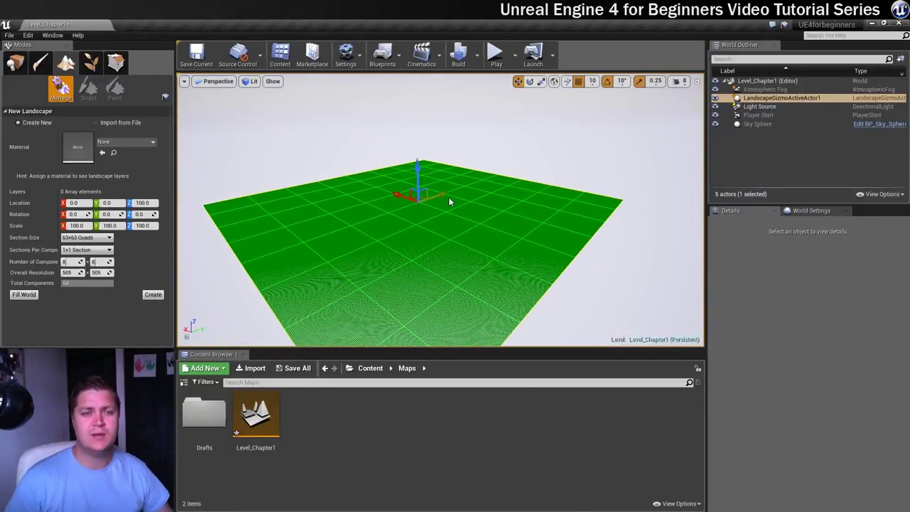
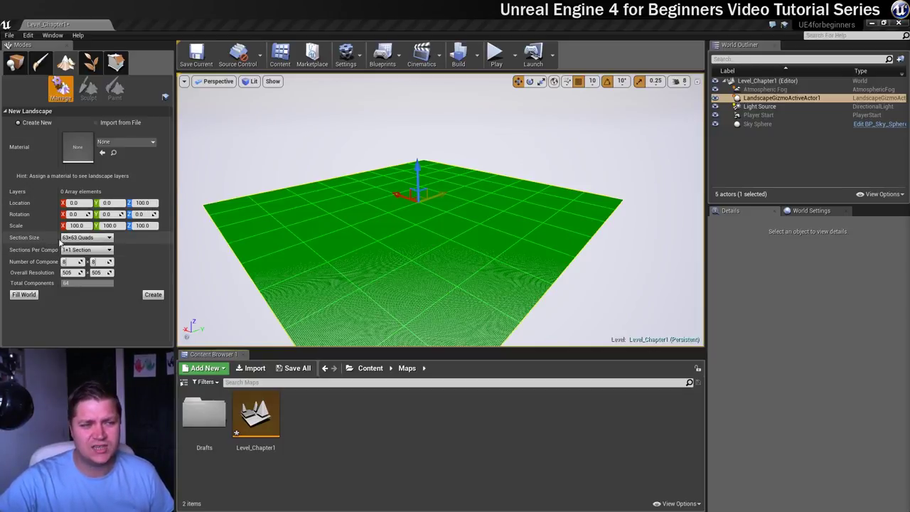
{"action": "left_click", "coordinate": [97, 238]}
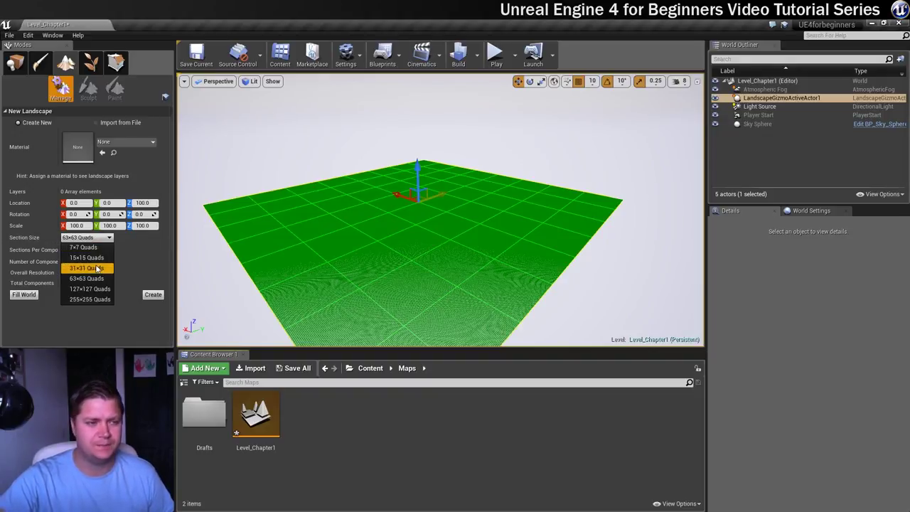
{"action": "left_click", "coordinate": [97, 267]}
{"action": "scroll", "coordinate": [285, 260], "scroll_direction": "up", "scroll_amount": 4}
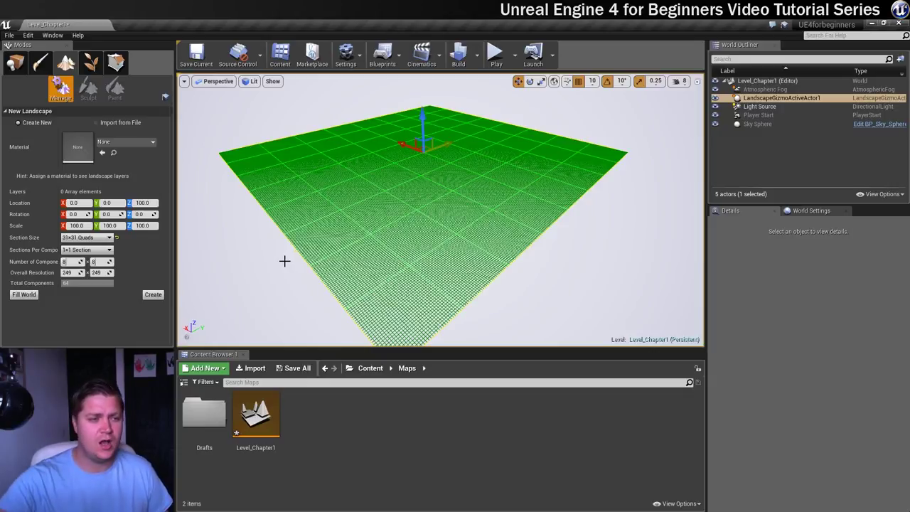
{"action": "left_click", "coordinate": [152, 294]}
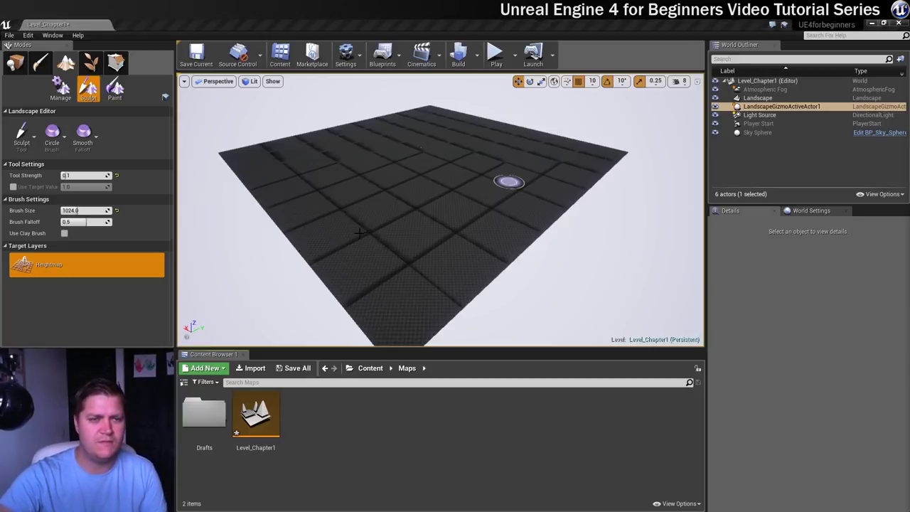
Review the available sculpting tools, brush types and falloff types, keeping the Circle brush selected
{"action": "scroll", "coordinate": [378, 227], "scroll_direction": "up", "scroll_amount": 10}
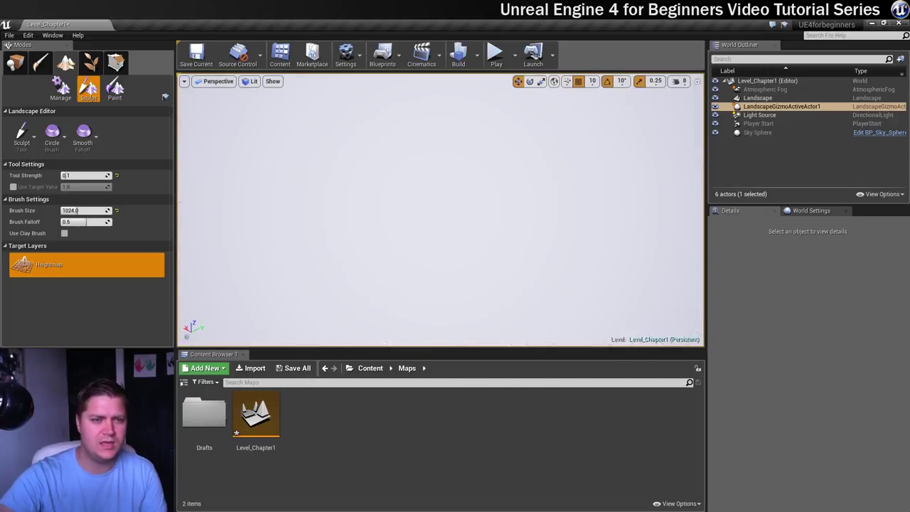
{"action": "right_click_drag", "start_coordinate": [385, 224], "coordinate": [384, 224]}
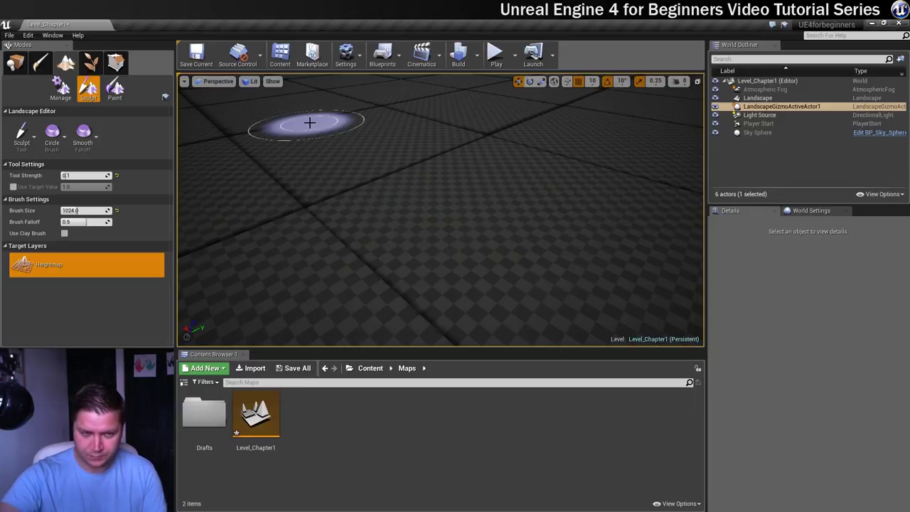
{"action": "scroll", "coordinate": [381, 152], "scroll_direction": "down", "scroll_amount": 6}
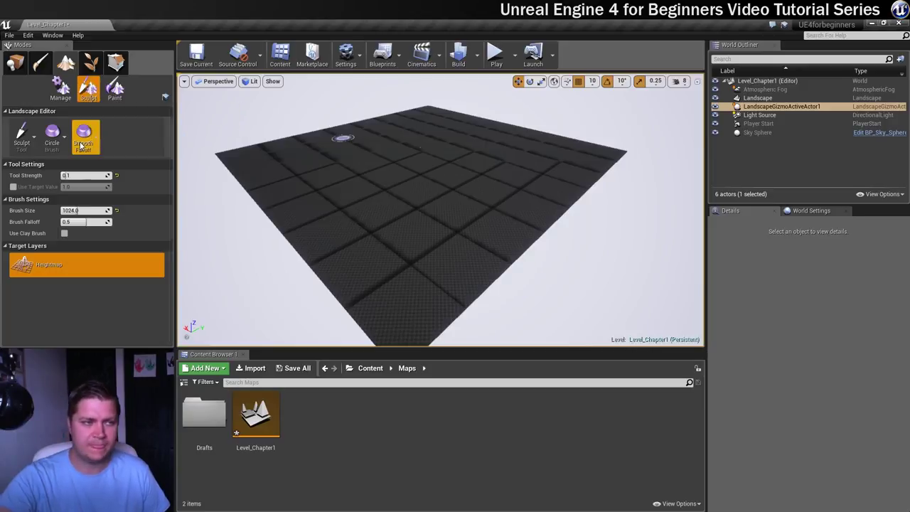
{"action": "left_click", "coordinate": [23, 140]}
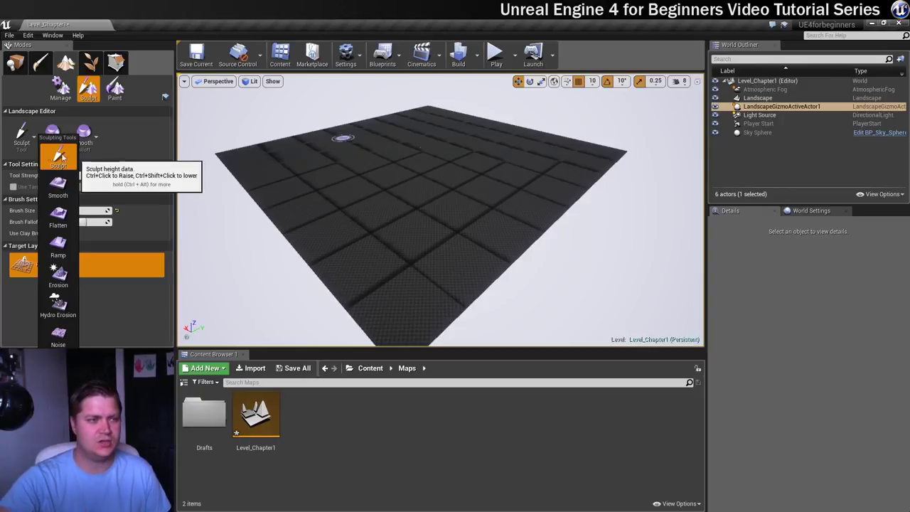
{"action": "left_click", "coordinate": [22, 141]}
{"action": "left_click", "coordinate": [53, 135]}
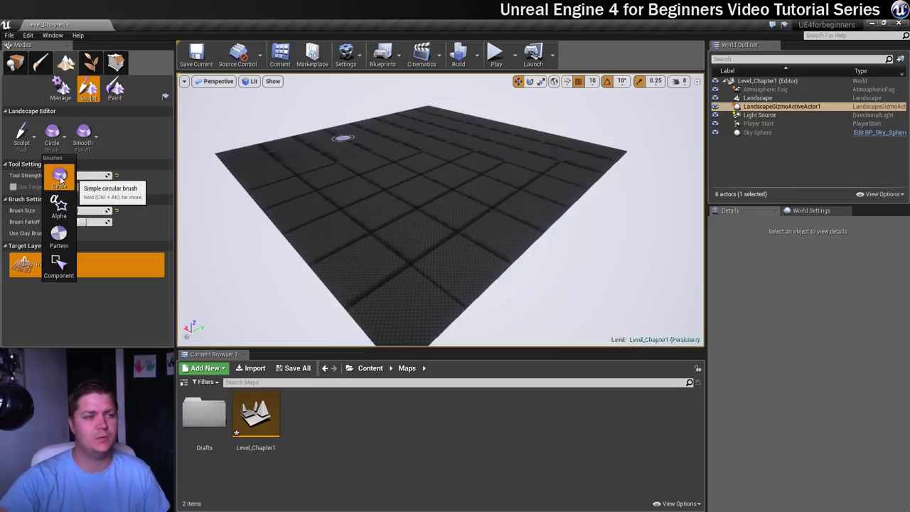
{"action": "left_click", "coordinate": [60, 177]}
{"action": "left_click", "coordinate": [83, 139]}
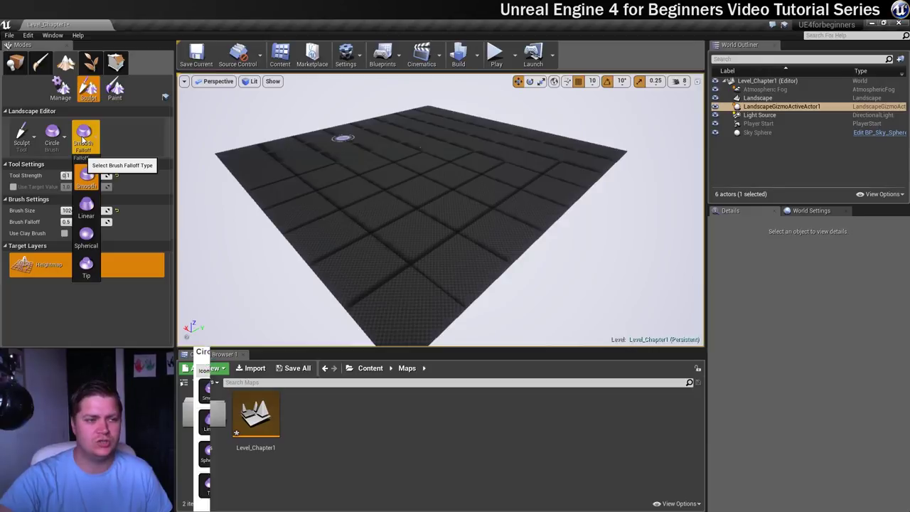
{"action": "left_click", "coordinate": [83, 140]}
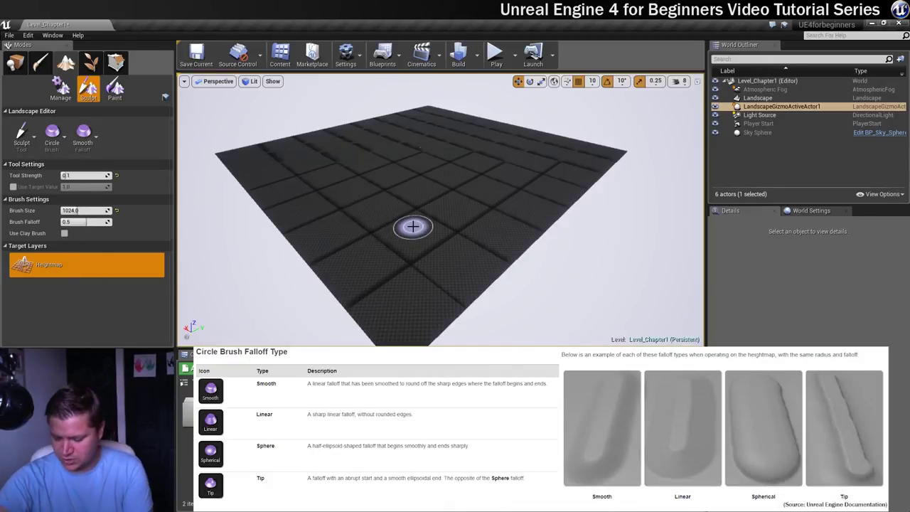
Enlarge the sculpting brush to a size of 5889
{"action": "key", "text": "bracketright"}
{"action": "key", "text": "bracketright"}
{"action": "key", "text": "bracketright"}
{"action": "key", "text": "bracketright"}
{"action": "key", "text": "bracketright"}
{"action": "key", "text": "bracketright"}
{"action": "key", "text": "bracketright"}
{"action": "key", "text": "bracketright"}
{"action": "key", "text": "bracketright"}
{"action": "key", "text": "bracketright"}
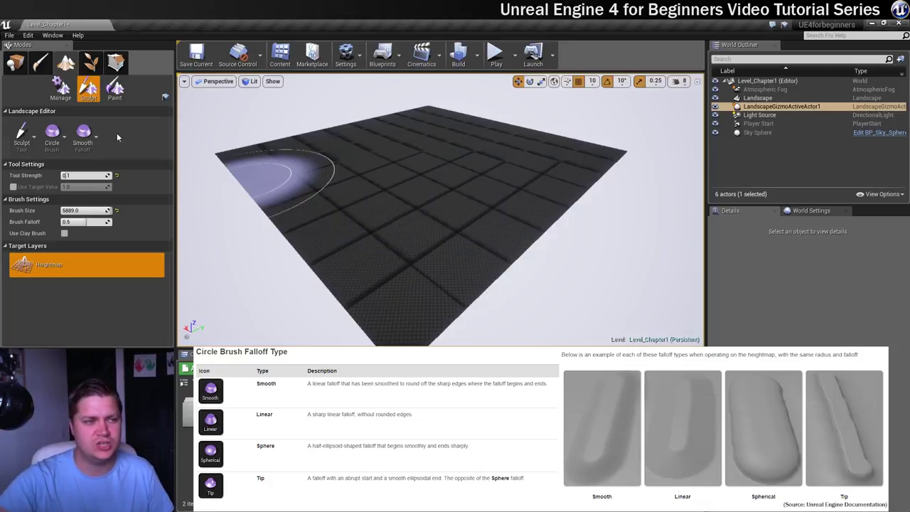
Try the Linear and Spherical brush falloff types and return to Smooth
{"action": "left_click", "coordinate": [83, 134]}
{"action": "left_click", "coordinate": [86, 206]}
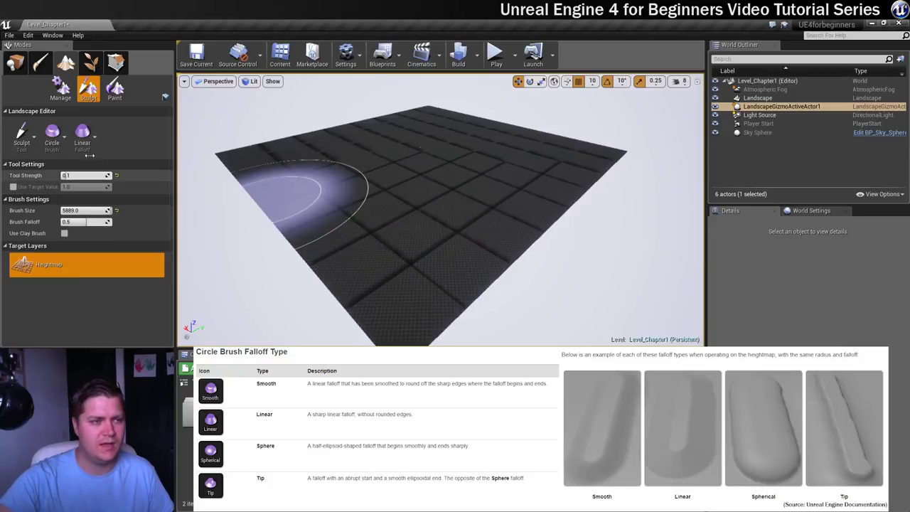
{"action": "left_click", "coordinate": [83, 134]}
{"action": "left_click", "coordinate": [85, 236]}
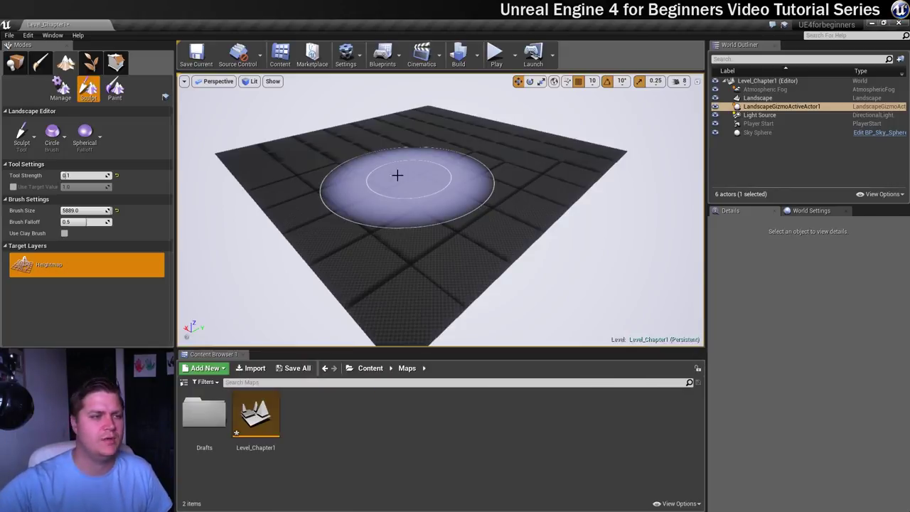
{"action": "left_click", "coordinate": [86, 132]}
{"action": "left_click", "coordinate": [89, 173]}
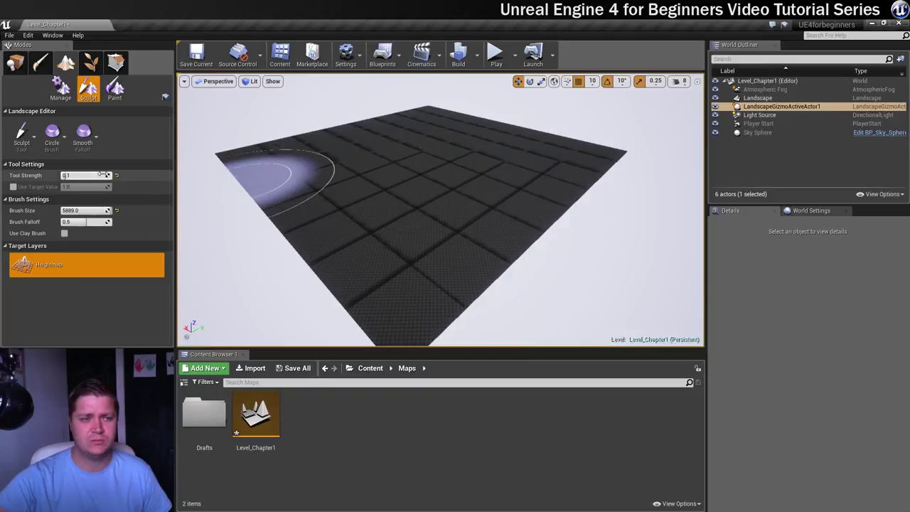
Shrink the sculpting brush to a size of 1804
{"action": "key", "text": "bracketleft"}
{"action": "key", "text": "bracketleft"}
{"action": "key", "text": "bracketleft"}
{"action": "key", "text": "bracketleft"}
{"action": "key", "text": "bracketleft"}
{"action": "key", "text": "bracketleft"}
{"action": "key", "text": "bracketleft"}
{"action": "key", "text": "bracketleft"}
{"action": "key", "text": "bracketleft"}
{"action": "key", "text": "bracketleft"}
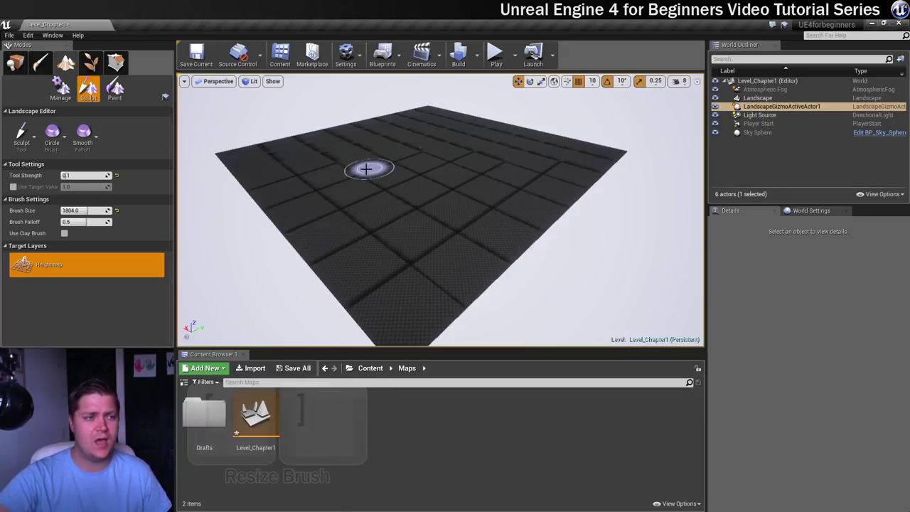
Keep the Sculpt tool at strength 0.1 and set its brush size to about 2294
{"action": "left_click", "coordinate": [23, 137]}
{"action": "left_click", "coordinate": [20, 136]}
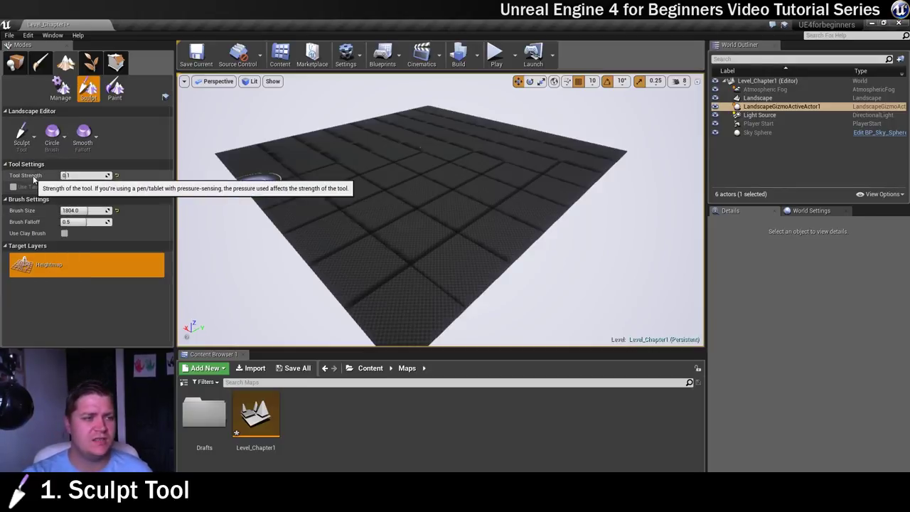
{"action": "left_click_drag", "start_coordinate": [73, 177], "coordinate": [58, 178]}
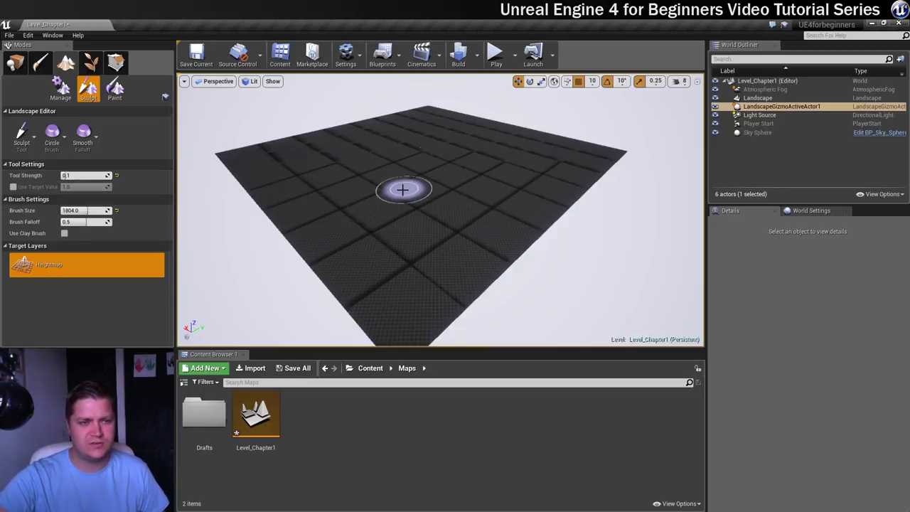
{"action": "mouse_move", "coordinate": [89, 211]}
{"action": "left_mouse_down"}
{"action": "mouse_move", "coordinate": [113, 210]}
{"action": "mouse_move", "coordinate": [88, 210]}
{"action": "mouse_move", "coordinate": [114, 210]}
{"action": "mouse_move", "coordinate": [96, 211]}
{"action": "left_mouse_up"}
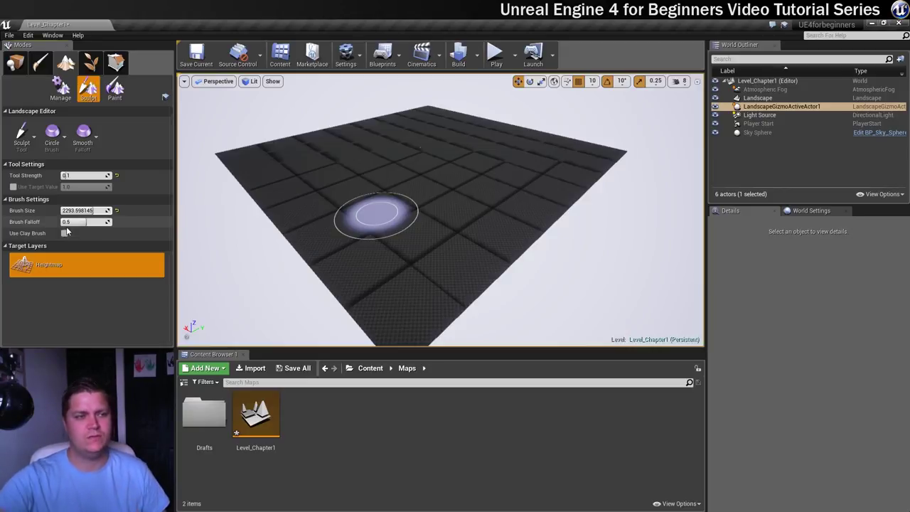
Try brush falloff values of 0.0 and 1.0, and set the falloff back to 0.5
{"action": "left_click_drag", "start_coordinate": [77, 223], "coordinate": [62, 223]}
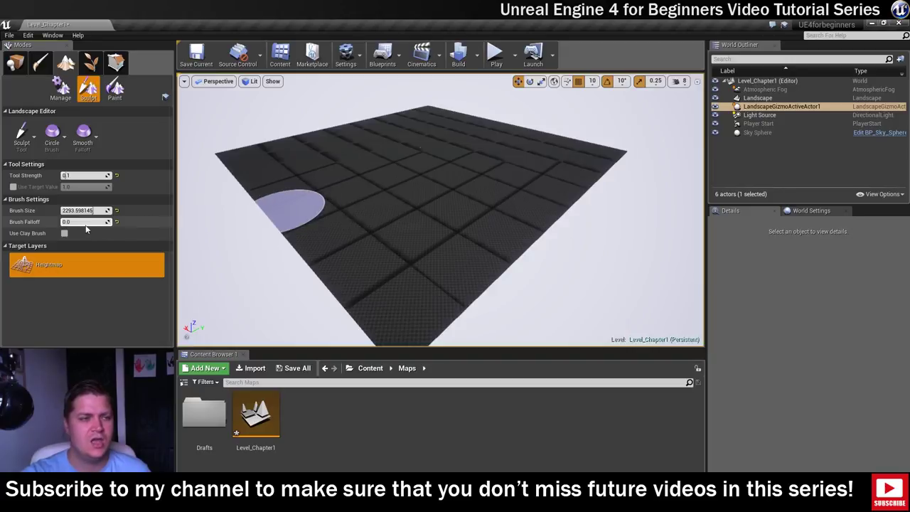
{"action": "left_click_drag", "start_coordinate": [73, 222], "coordinate": [135, 216]}
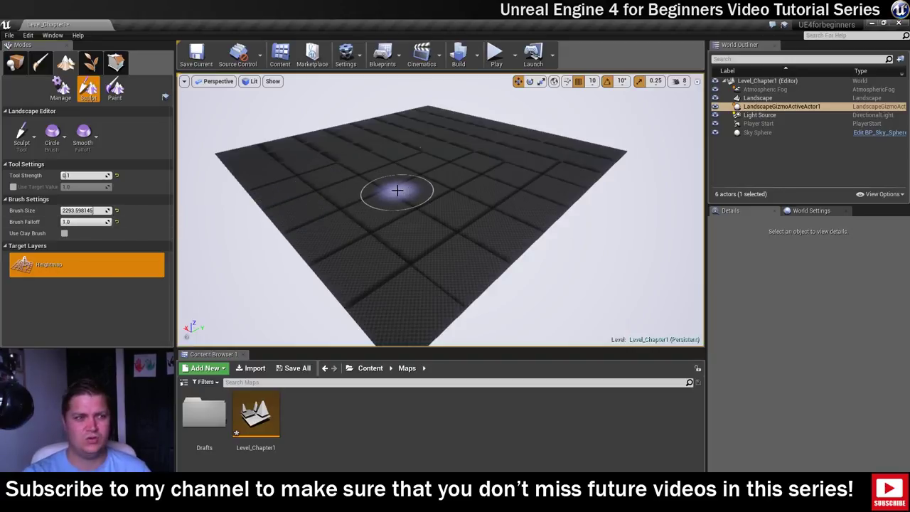
{"action": "left_click", "coordinate": [80, 222]}
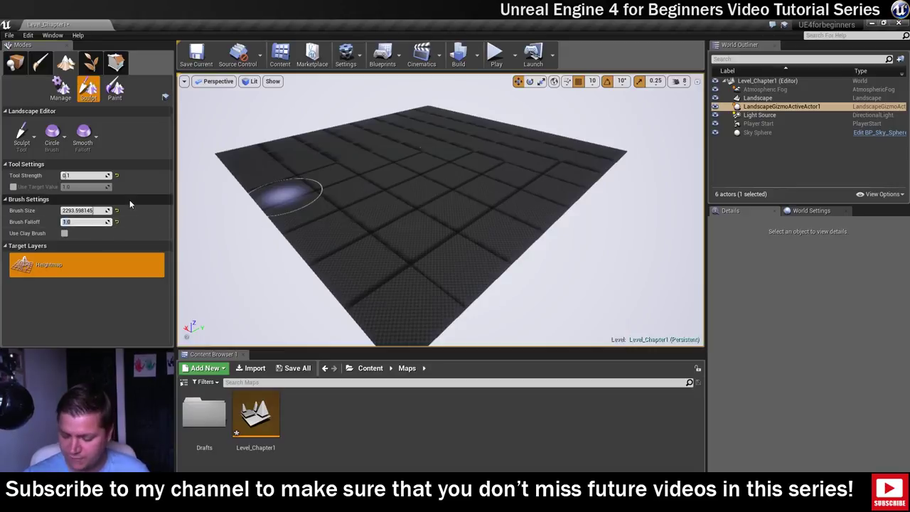
{"action": "type", "text": "0.5"}
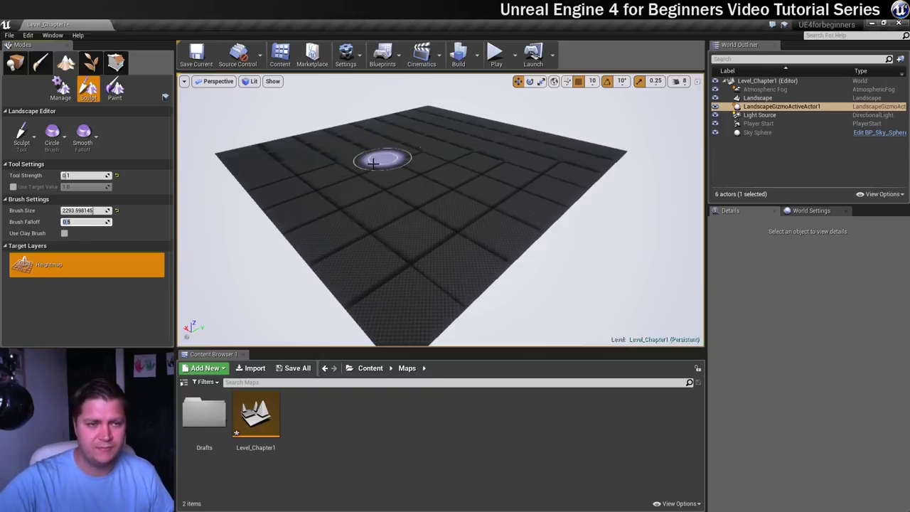
Raise a chain of hills along one side of the landscape with the Sculpt tool
{"action": "mouse_move", "coordinate": [284, 161]}
{"action": "left_mouse_down"}
{"action": "mouse_move", "coordinate": [299, 158]}
{"action": "mouse_move", "coordinate": [355, 211]}
{"action": "mouse_move", "coordinate": [392, 218]}
{"action": "mouse_move", "coordinate": [334, 184]}
{"action": "mouse_move", "coordinate": [382, 223]}
{"action": "mouse_move", "coordinate": [315, 177]}
{"action": "mouse_move", "coordinate": [406, 222]}
{"action": "mouse_move", "coordinate": [419, 242]}
{"action": "mouse_move", "coordinate": [313, 175]}
{"action": "mouse_move", "coordinate": [386, 197]}
{"action": "mouse_move", "coordinate": [429, 242]}
{"action": "mouse_move", "coordinate": [325, 187]}
{"action": "left_mouse_up"}
{"action": "right_click_drag", "start_coordinate": [337, 190], "coordinate": [403, 191]}
{"action": "key", "text": "w"}
{"action": "mouse_move", "coordinate": [349, 192]}
{"action": "left_mouse_down"}
{"action": "mouse_move", "coordinate": [239, 182]}
{"action": "mouse_move", "coordinate": [502, 209]}
{"action": "mouse_move", "coordinate": [623, 207]}
{"action": "mouse_move", "coordinate": [465, 201]}
{"action": "mouse_move", "coordinate": [225, 150]}
{"action": "left_mouse_up"}
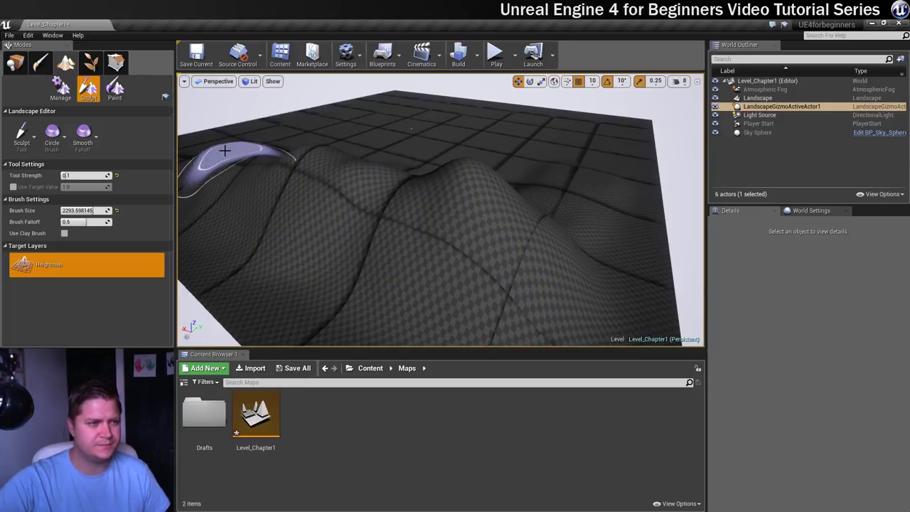
Lower the flat terrain beside the hills with the Sculpt tool to carve out a valley
{"action": "mouse_move", "coordinate": [246, 169]}
{"action": "right_mouse_down"}
{"action": "mouse_move", "coordinate": [284, 173]}
{"action": "mouse_move", "coordinate": [220, 161]}
{"action": "mouse_move", "coordinate": [277, 153]}
{"action": "mouse_move", "coordinate": [248, 158]}
{"action": "mouse_move", "coordinate": [267, 162]}
{"action": "right_mouse_up"}
{"action": "right_click_drag", "start_coordinate": [160, 168], "coordinate": [284, 150]}
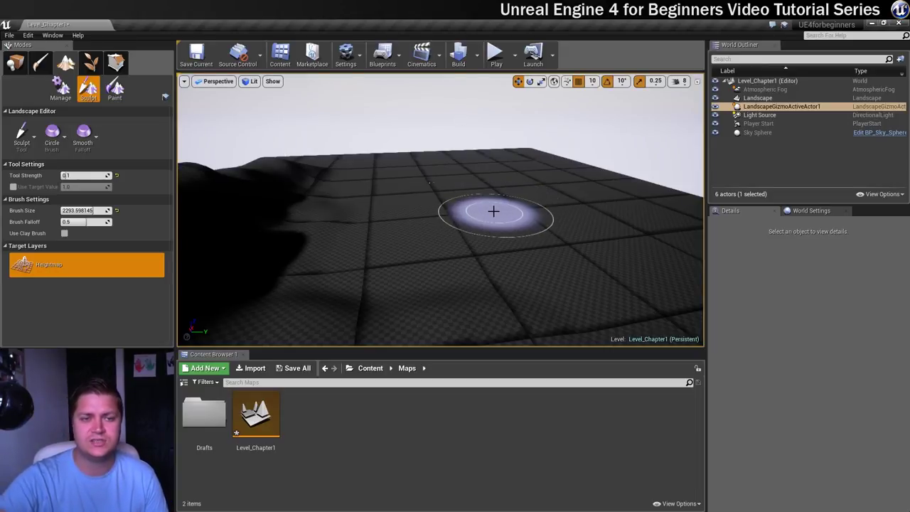
{"action": "mouse_move", "coordinate": [473, 195]}
{"action": "left_mouse_down", "text": "shift"}
{"action": "mouse_move", "coordinate": [462, 182]}
{"action": "mouse_move", "coordinate": [493, 175]}
{"action": "mouse_move", "coordinate": [488, 209]}
{"action": "mouse_move", "coordinate": [518, 211]}
{"action": "mouse_move", "coordinate": [527, 236]}
{"action": "mouse_move", "coordinate": [482, 163]}
{"action": "mouse_move", "coordinate": [443, 217]}
{"action": "mouse_move", "coordinate": [533, 266]}
{"action": "mouse_move", "coordinate": [518, 179]}
{"action": "mouse_move", "coordinate": [548, 214]}
{"action": "mouse_move", "coordinate": [552, 272]}
{"action": "mouse_move", "coordinate": [485, 242]}
{"action": "mouse_move", "coordinate": [457, 197]}
{"action": "mouse_move", "coordinate": [458, 257]}
{"action": "mouse_move", "coordinate": [493, 201]}
{"action": "mouse_move", "coordinate": [463, 185]}
{"action": "mouse_move", "coordinate": [514, 248]}
{"action": "mouse_move", "coordinate": [592, 282]}
{"action": "mouse_move", "coordinate": [518, 239]}
{"action": "mouse_move", "coordinate": [488, 187]}
{"action": "mouse_move", "coordinate": [436, 193]}
{"action": "mouse_move", "coordinate": [437, 218]}
{"action": "mouse_move", "coordinate": [442, 179]}
{"action": "mouse_move", "coordinate": [434, 211]}
{"action": "mouse_move", "coordinate": [473, 260]}
{"action": "mouse_move", "coordinate": [522, 246]}
{"action": "mouse_move", "coordinate": [488, 203]}
{"action": "mouse_move", "coordinate": [567, 240]}
{"action": "mouse_move", "coordinate": [488, 178]}
{"action": "mouse_move", "coordinate": [459, 203]}
{"action": "mouse_move", "coordinate": [505, 264]}
{"action": "mouse_move", "coordinate": [475, 237]}
{"action": "mouse_move", "coordinate": [558, 279]}
{"action": "mouse_move", "coordinate": [514, 213]}
{"action": "mouse_move", "coordinate": [464, 182]}
{"action": "mouse_move", "coordinate": [442, 263]}
{"action": "mouse_move", "coordinate": [472, 266]}
{"action": "mouse_move", "coordinate": [501, 201]}
{"action": "mouse_move", "coordinate": [531, 246]}
{"action": "mouse_move", "coordinate": [552, 252]}
{"action": "mouse_move", "coordinate": [476, 194]}
{"action": "mouse_move", "coordinate": [464, 199]}
{"action": "left_mouse_up", "text": "shift"}
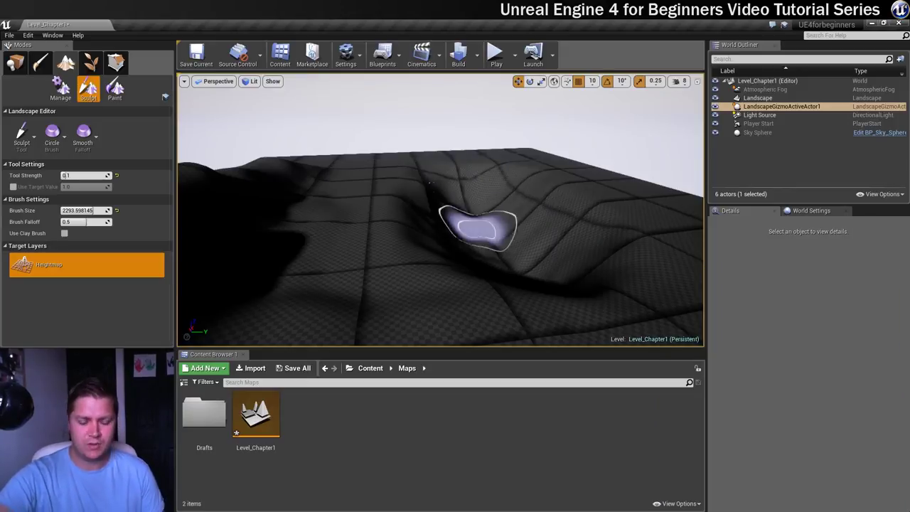
Rework the relief with the Sculpt tool by lowering and rebuilding the hill ridge and raising ground inside the valley
{"action": "mouse_move", "coordinate": [455, 232]}
{"action": "right_mouse_down"}
{"action": "mouse_move", "coordinate": [414, 233]}
{"action": "mouse_move", "coordinate": [419, 248]}
{"action": "mouse_move", "coordinate": [446, 233]}
{"action": "right_mouse_up"}
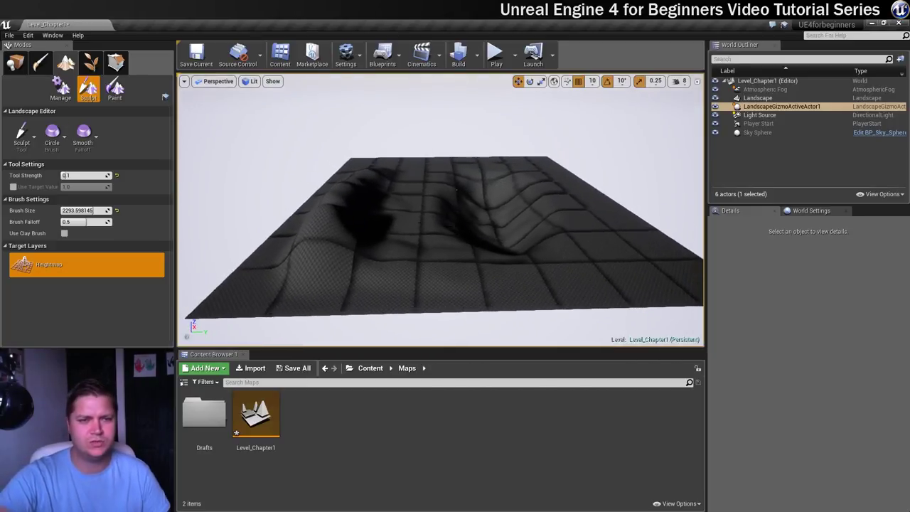
{"action": "mouse_move", "coordinate": [357, 176]}
{"action": "left_mouse_down"}
{"action": "mouse_move", "coordinate": [344, 195]}
{"action": "mouse_move", "coordinate": [360, 171]}
{"action": "left_mouse_up"}
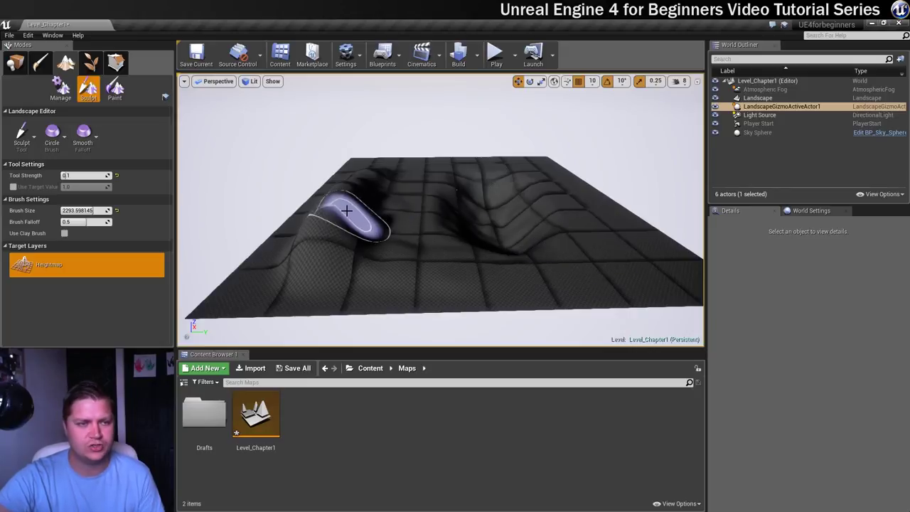
{"action": "mouse_move", "coordinate": [324, 224]}
{"action": "left_mouse_down"}
{"action": "mouse_move", "coordinate": [345, 205]}
{"action": "mouse_move", "coordinate": [321, 243]}
{"action": "mouse_move", "coordinate": [331, 247]}
{"action": "mouse_move", "coordinate": [325, 223]}
{"action": "mouse_move", "coordinate": [321, 264]}
{"action": "mouse_move", "coordinate": [329, 246]}
{"action": "mouse_move", "coordinate": [383, 275]}
{"action": "left_mouse_up"}
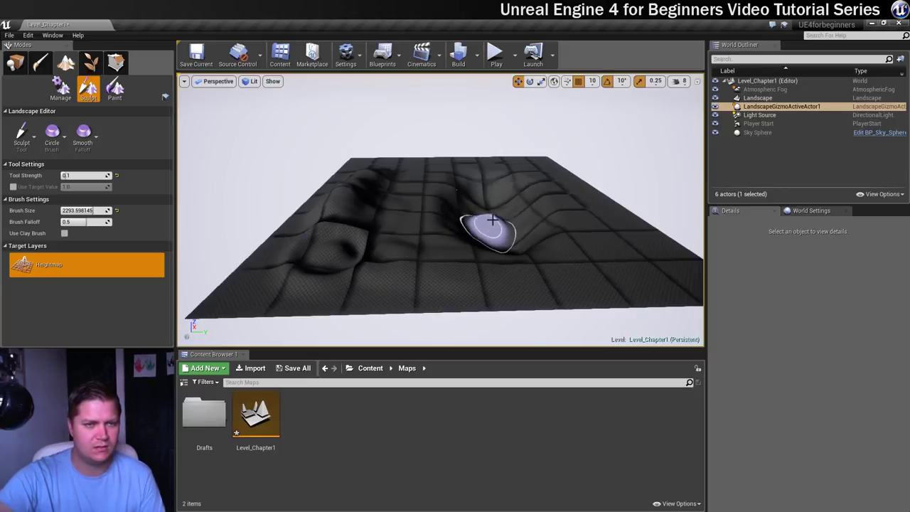
{"action": "left_click_drag", "start_coordinate": [492, 220], "coordinate": [540, 254]}
{"action": "mouse_move", "coordinate": [335, 235]}
{"action": "left_mouse_down"}
{"action": "mouse_move", "coordinate": [311, 257]}
{"action": "mouse_move", "coordinate": [330, 250]}
{"action": "mouse_move", "coordinate": [315, 260]}
{"action": "mouse_move", "coordinate": [335, 223]}
{"action": "left_mouse_up"}
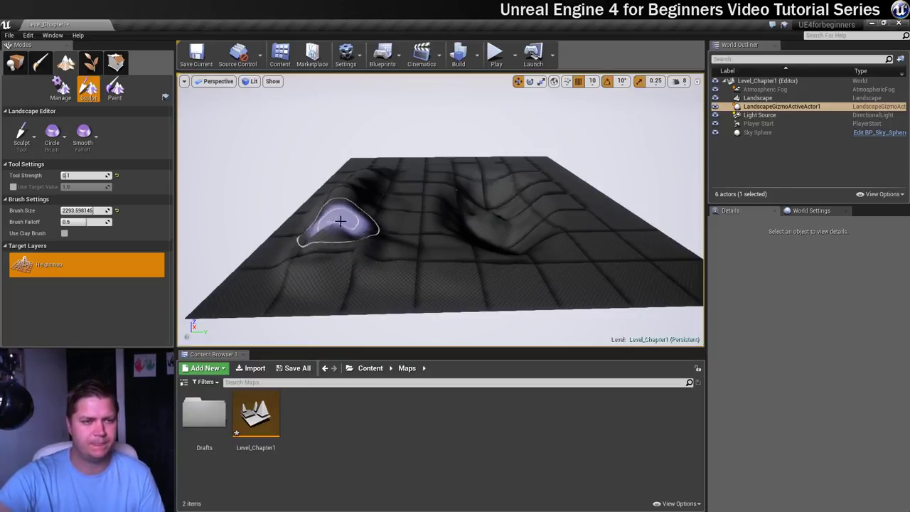
Switch to the Smooth tool and soften the sharp peak of a hill on the ridge
{"action": "left_click", "coordinate": [23, 133]}
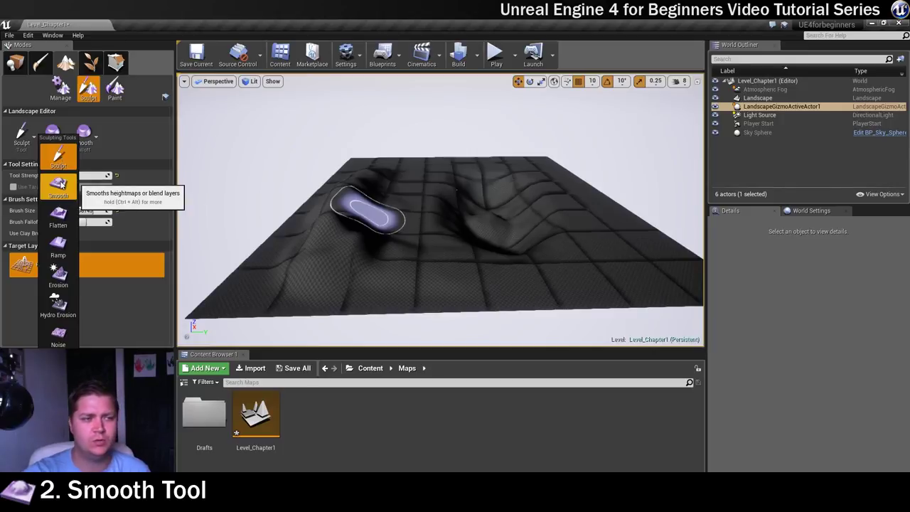
{"action": "left_click", "coordinate": [59, 187]}
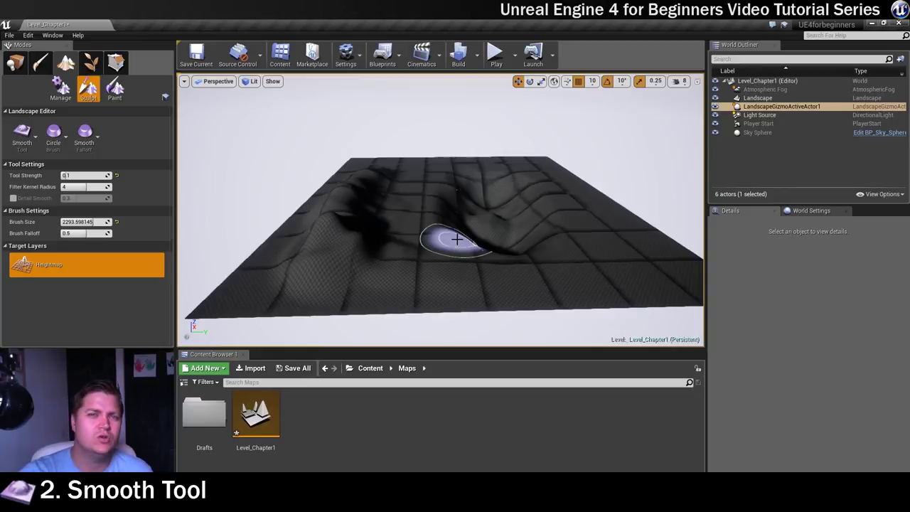
{"action": "key", "text": "w"}
{"action": "mouse_move", "coordinate": [355, 223]}
{"action": "right_mouse_down"}
{"action": "mouse_move", "coordinate": [434, 226]}
{"action": "mouse_move", "coordinate": [360, 223]}
{"action": "right_mouse_up"}
{"action": "key", "text": "a"}
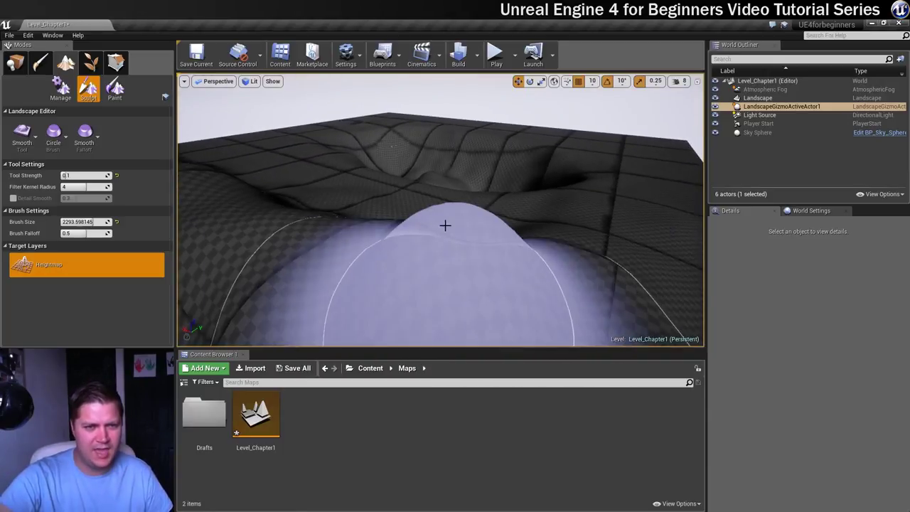
{"action": "mouse_move", "coordinate": [447, 218]}
{"action": "left_mouse_down"}
{"action": "mouse_move", "coordinate": [376, 229]}
{"action": "mouse_move", "coordinate": [381, 244]}
{"action": "mouse_move", "coordinate": [499, 243]}
{"action": "mouse_move", "coordinate": [545, 265]}
{"action": "mouse_move", "coordinate": [419, 241]}
{"action": "mouse_move", "coordinate": [323, 268]}
{"action": "mouse_move", "coordinate": [438, 254]}
{"action": "left_mouse_up"}
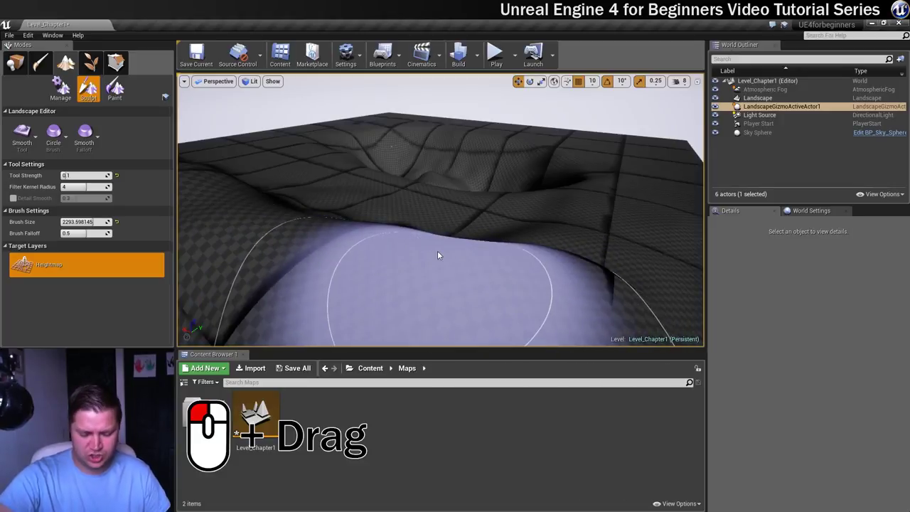
Smooth further hilltops along the ridge and the steep bank beside the valley with the Smooth tool
{"action": "right_click_drag", "start_coordinate": [431, 256], "coordinate": [431, 256]}
{"action": "mouse_move", "coordinate": [438, 207]}
{"action": "left_mouse_down"}
{"action": "mouse_move", "coordinate": [493, 209]}
{"action": "mouse_move", "coordinate": [437, 220]}
{"action": "left_mouse_up"}
{"action": "mouse_move", "coordinate": [436, 274]}
{"action": "left_mouse_down"}
{"action": "mouse_move", "coordinate": [376, 284]}
{"action": "mouse_move", "coordinate": [423, 260]}
{"action": "left_mouse_up"}
{"action": "right_click_drag", "start_coordinate": [422, 261], "coordinate": [422, 260]}
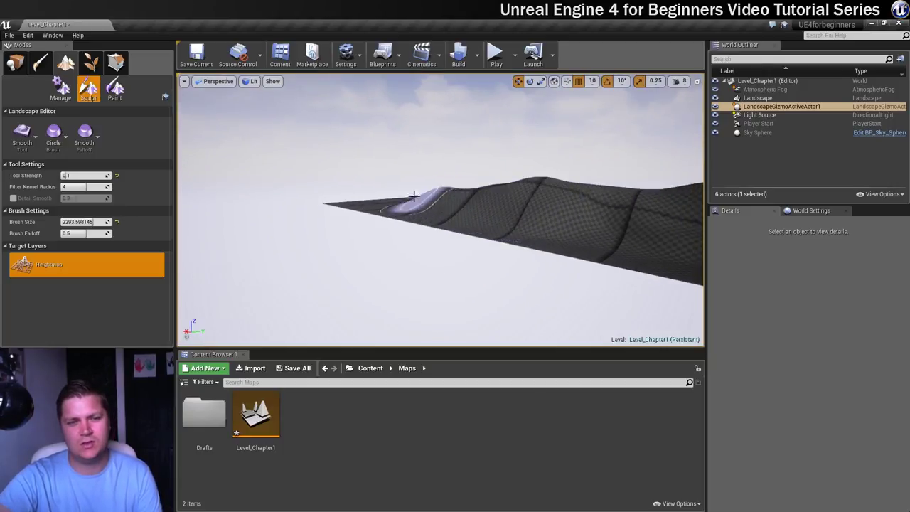
{"action": "right_click_drag", "start_coordinate": [452, 206], "coordinate": [471, 202]}
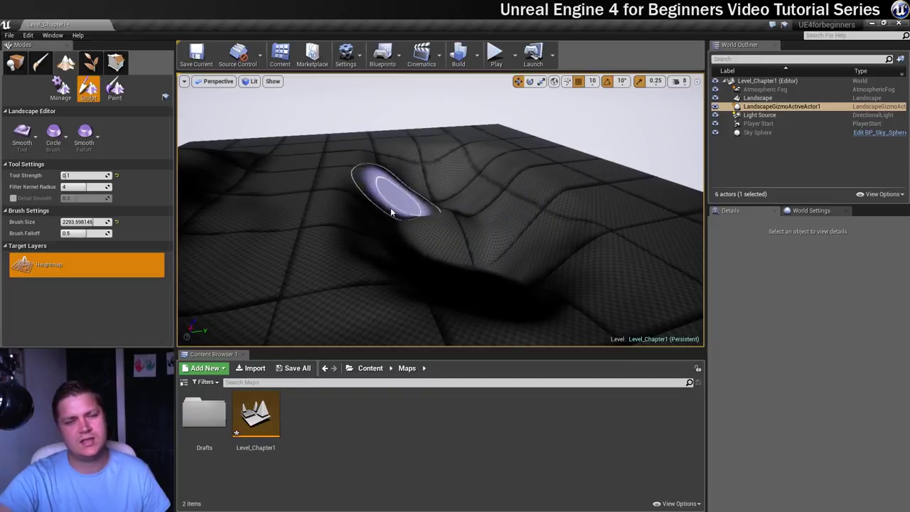
{"action": "mouse_move", "coordinate": [398, 259]}
{"action": "left_mouse_down"}
{"action": "mouse_move", "coordinate": [523, 287]}
{"action": "mouse_move", "coordinate": [474, 203]}
{"action": "mouse_move", "coordinate": [453, 194]}
{"action": "left_mouse_up"}
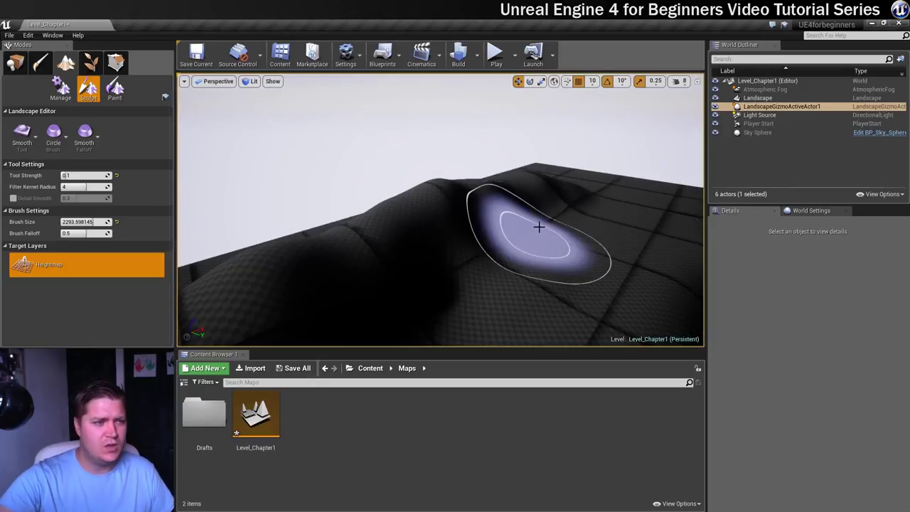
Switch to the Flatten tool, reduce the brush size to about 1101.57, and level a hill's slope into a plateau
{"action": "left_click", "coordinate": [25, 141]}
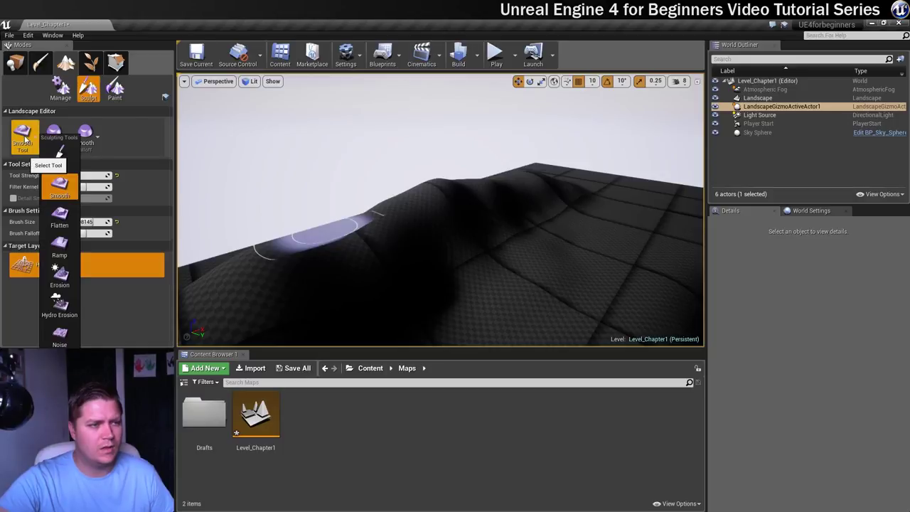
{"action": "left_click", "coordinate": [57, 208]}
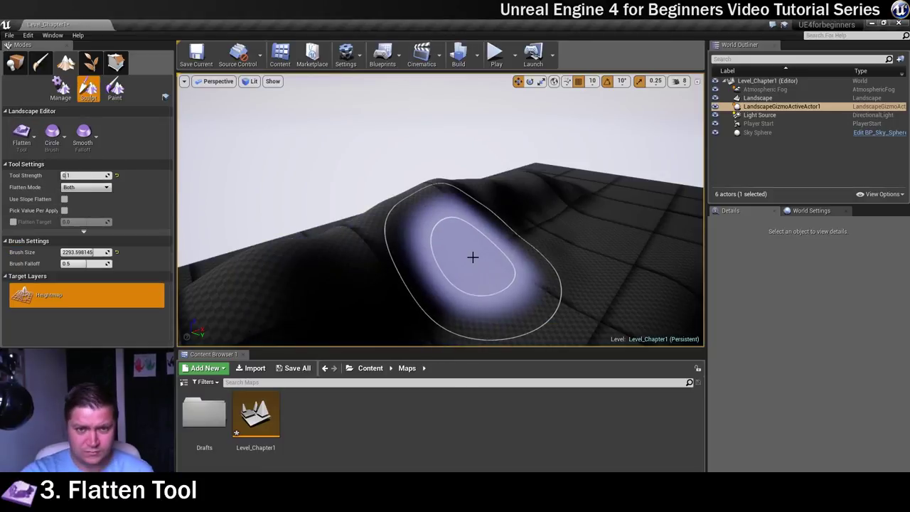
{"action": "right_click_drag", "start_coordinate": [487, 263], "coordinate": [512, 260]}
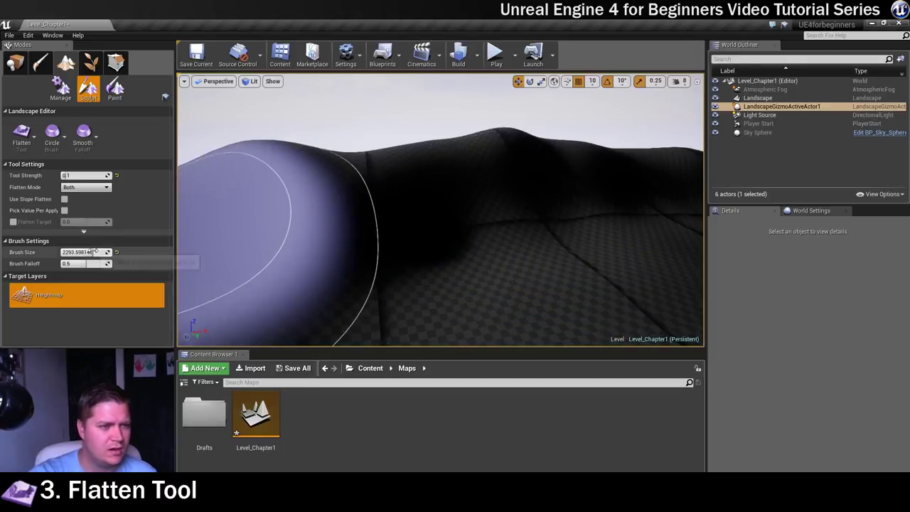
{"action": "mouse_move", "coordinate": [89, 251]}
{"action": "left_mouse_down"}
{"action": "mouse_move", "coordinate": [73, 251]}
{"action": "mouse_move", "coordinate": [85, 252]}
{"action": "left_mouse_up"}
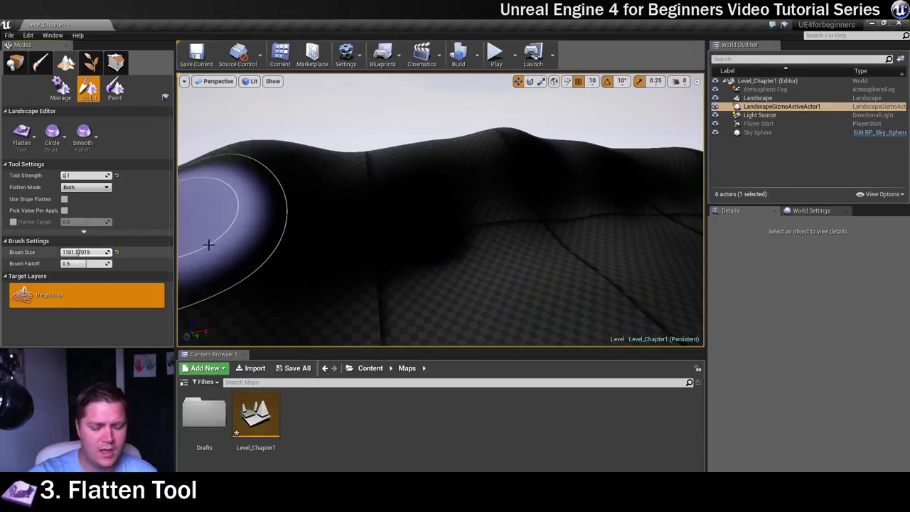
{"action": "right_click_drag", "start_coordinate": [284, 242], "coordinate": [315, 234]}
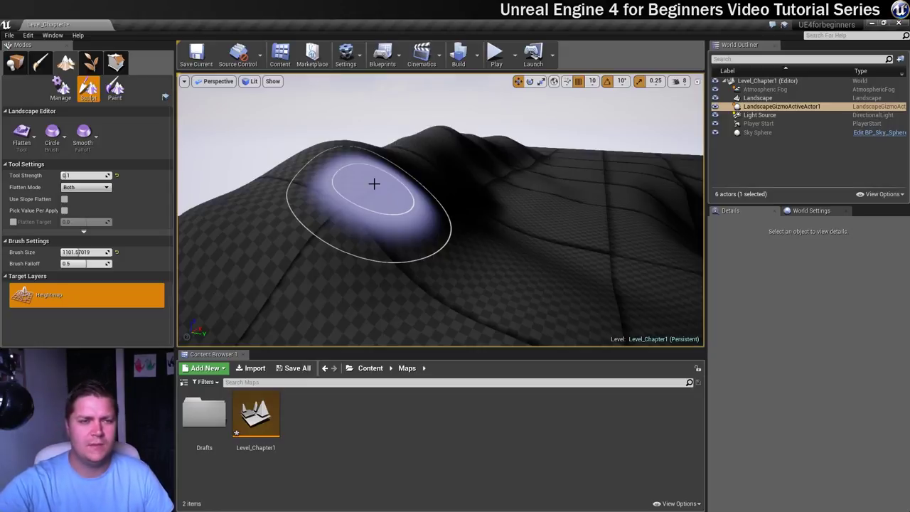
{"action": "mouse_move", "coordinate": [374, 184]}
{"action": "left_mouse_down"}
{"action": "mouse_move", "coordinate": [388, 193]}
{"action": "mouse_move", "coordinate": [393, 178]}
{"action": "mouse_move", "coordinate": [388, 195]}
{"action": "mouse_move", "coordinate": [578, 205]}
{"action": "mouse_move", "coordinate": [494, 206]}
{"action": "mouse_move", "coordinate": [522, 200]}
{"action": "mouse_move", "coordinate": [489, 194]}
{"action": "mouse_move", "coordinate": [481, 183]}
{"action": "mouse_move", "coordinate": [428, 211]}
{"action": "mouse_move", "coordinate": [523, 196]}
{"action": "left_mouse_up"}
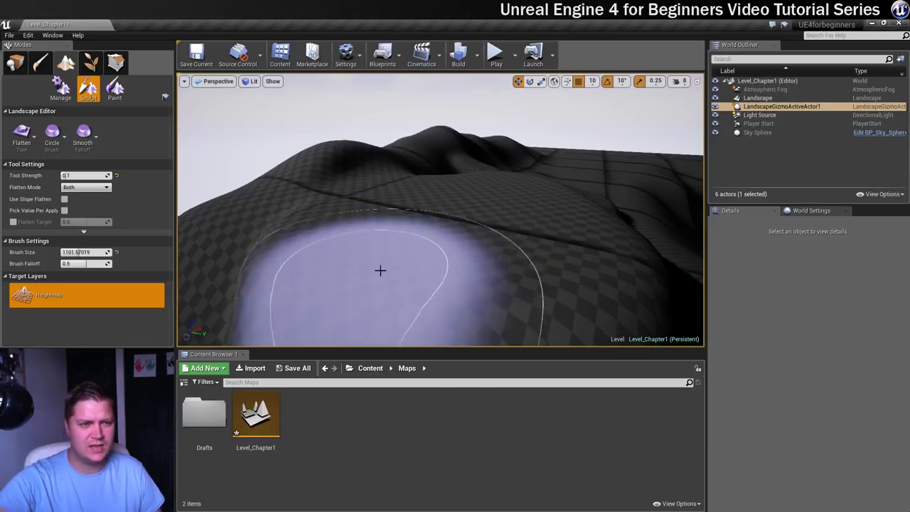
Switch to the Ramp tool and place two ramp points at opposite sides of the flattened plateau
{"action": "mouse_move", "coordinate": [536, 215]}
{"action": "right_mouse_down"}
{"action": "mouse_move", "coordinate": [483, 221]}
{"action": "mouse_move", "coordinate": [541, 216]}
{"action": "right_mouse_up"}
{"action": "key", "text": "w"}
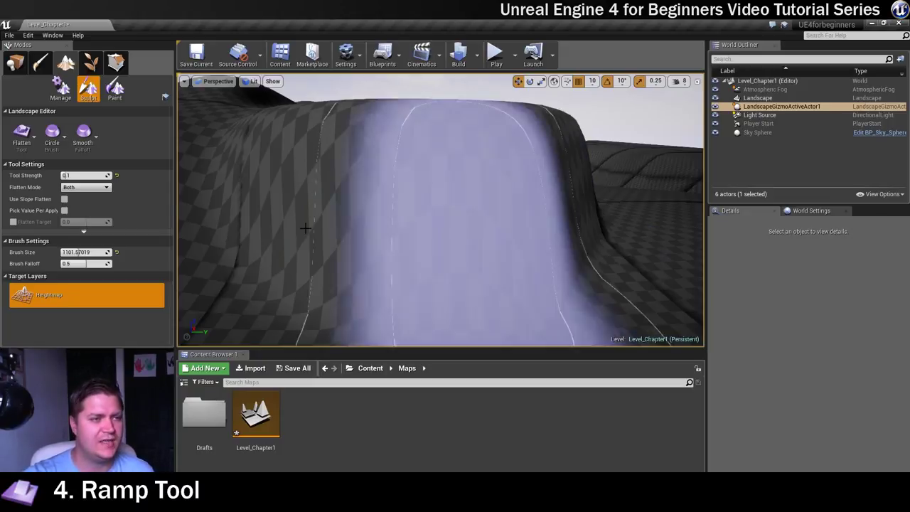
{"action": "left_click", "coordinate": [21, 134]}
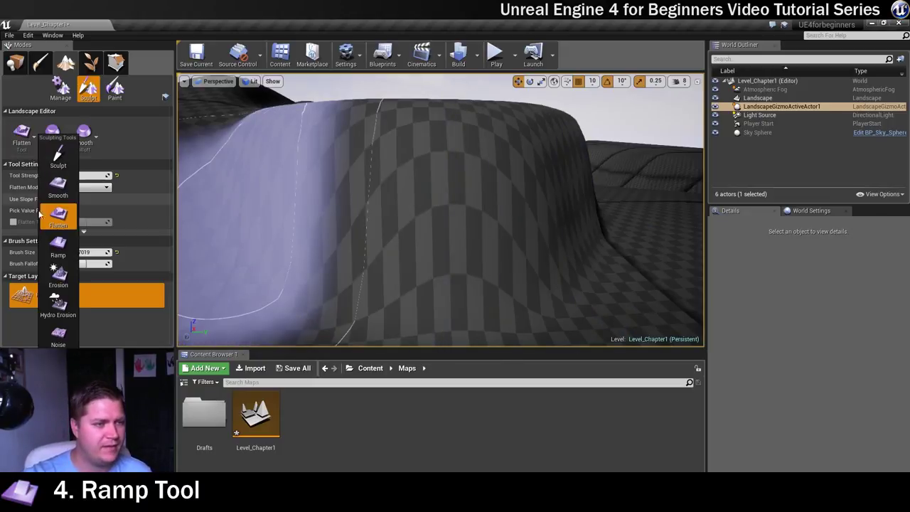
{"action": "left_click", "coordinate": [55, 247]}
{"action": "right_click_drag", "start_coordinate": [389, 266], "coordinate": [395, 245]}
{"action": "right_click_drag", "start_coordinate": [512, 224], "coordinate": [382, 258]}
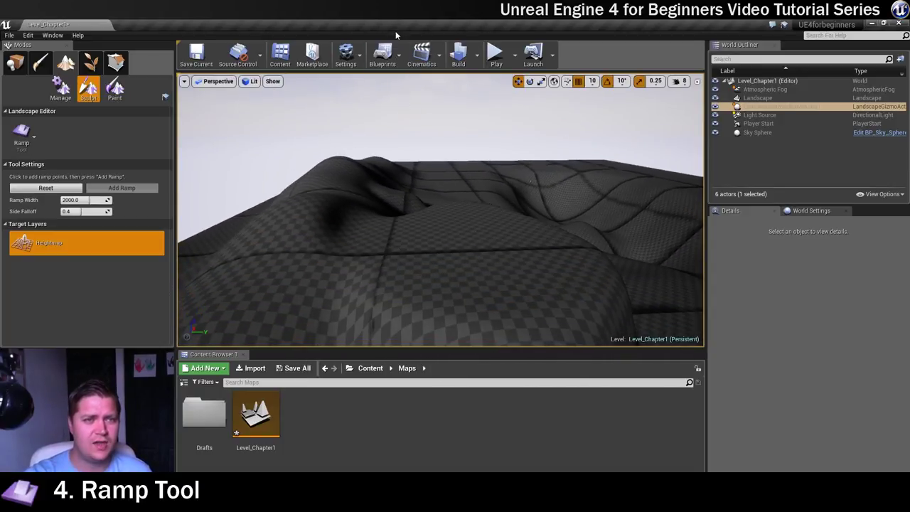
{"action": "left_click", "coordinate": [335, 242]}
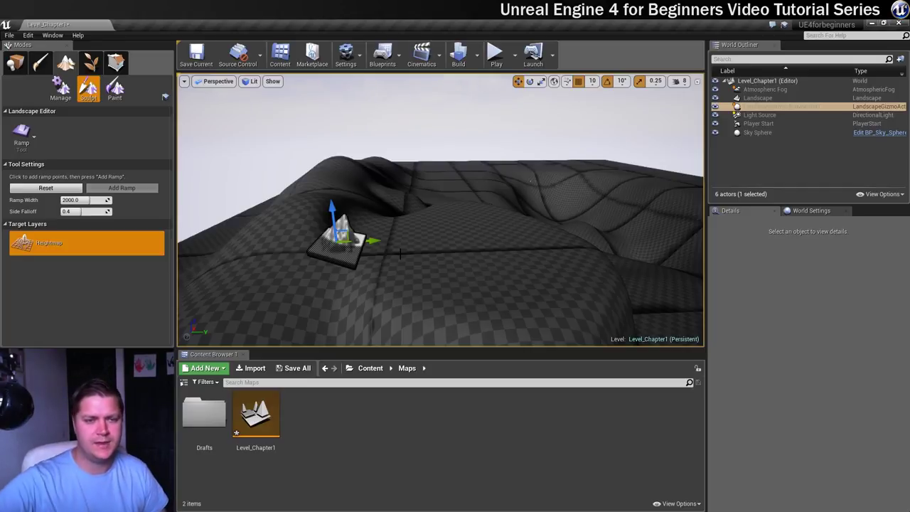
{"action": "left_click", "coordinate": [532, 243]}
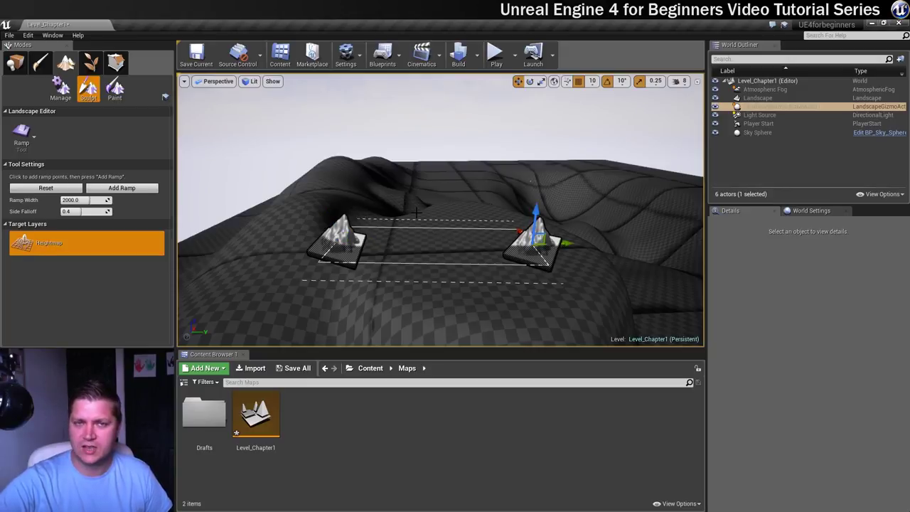
Raise both ramp points above the plateau and try to undo the latest changes
{"action": "left_click_drag", "start_coordinate": [531, 181], "coordinate": [531, 160]}
{"action": "left_click_drag", "start_coordinate": [329, 206], "coordinate": [333, 175]}
{"action": "key", "text": "ctrl+z"}
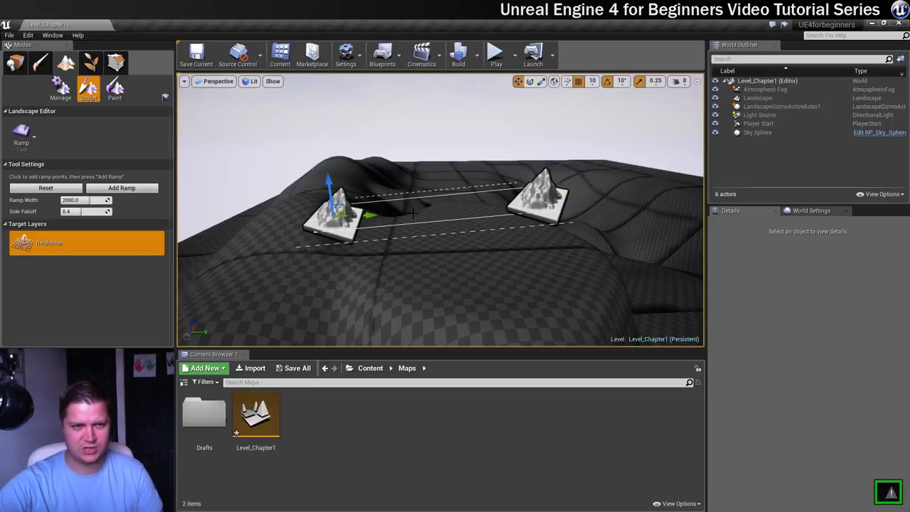
{"action": "key", "text": "ctrl+z"}
{"action": "key", "text": "ctrl+z"}
{"action": "key", "text": "ctrl+z"}
{"action": "key", "text": "ctrl+z"}
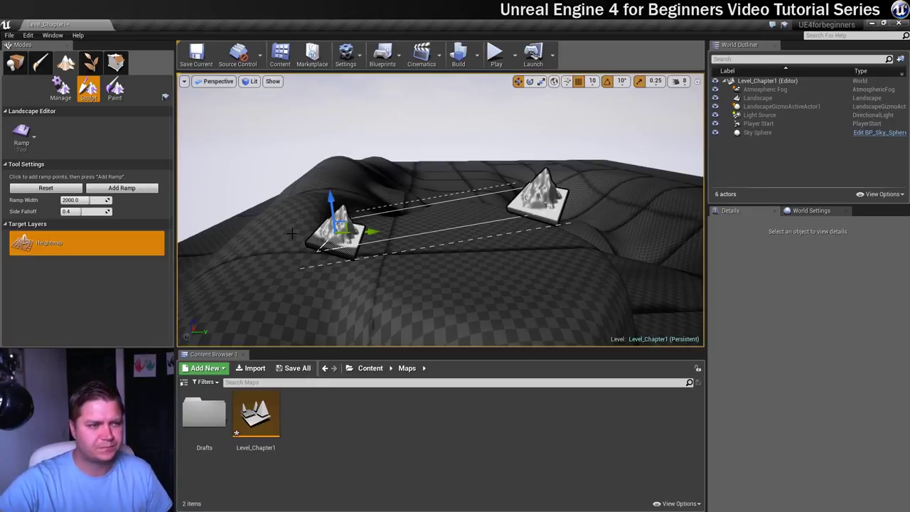
Set the ramp width to about 1710.74 and add the ramp between the two points
{"action": "right_click_drag", "start_coordinate": [345, 235], "coordinate": [291, 220]}
{"action": "mouse_move", "coordinate": [367, 223]}
{"action": "right_mouse_down"}
{"action": "mouse_move", "coordinate": [348, 229]}
{"action": "mouse_move", "coordinate": [355, 236]}
{"action": "mouse_move", "coordinate": [376, 207]}
{"action": "right_mouse_up"}
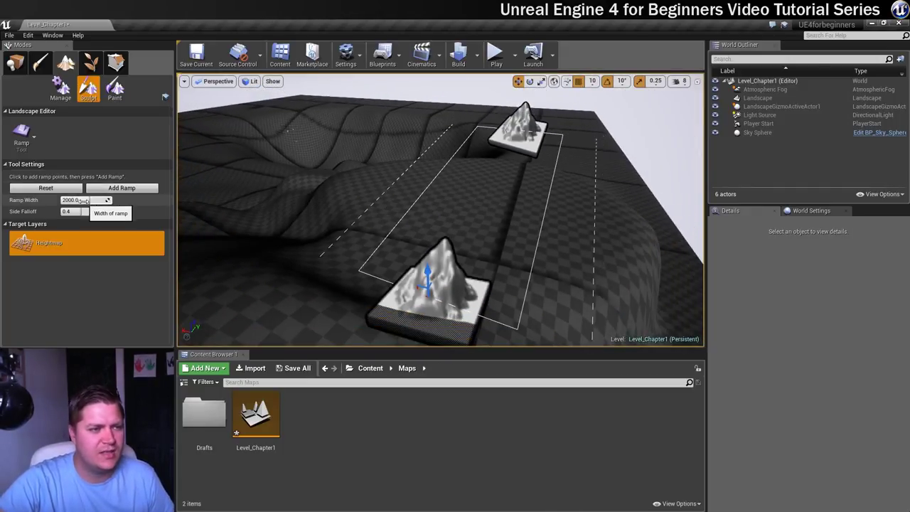
{"action": "mouse_move", "coordinate": [81, 200]}
{"action": "left_mouse_down"}
{"action": "mouse_move", "coordinate": [104, 199]}
{"action": "mouse_move", "coordinate": [86, 201]}
{"action": "left_mouse_up"}
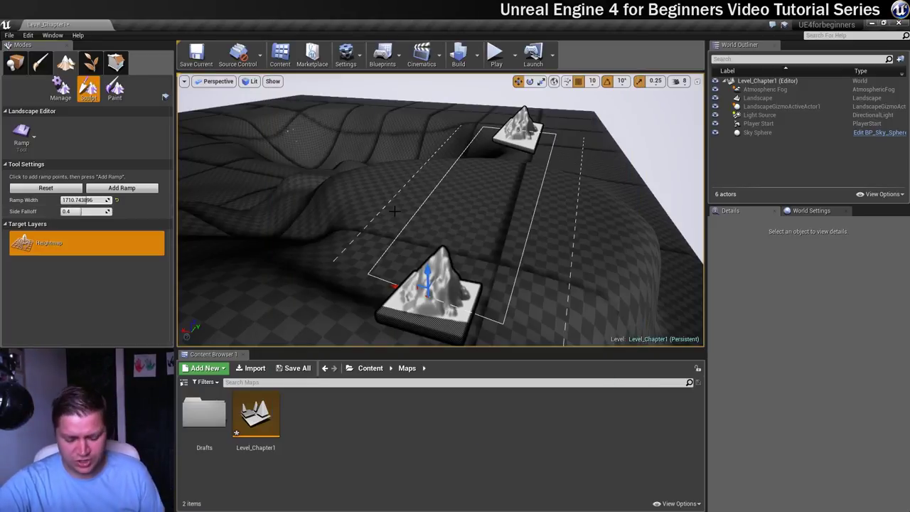
{"action": "mouse_move", "coordinate": [410, 209]}
{"action": "right_mouse_down"}
{"action": "mouse_move", "coordinate": [444, 210]}
{"action": "mouse_move", "coordinate": [406, 202]}
{"action": "mouse_move", "coordinate": [410, 210]}
{"action": "right_mouse_up"}
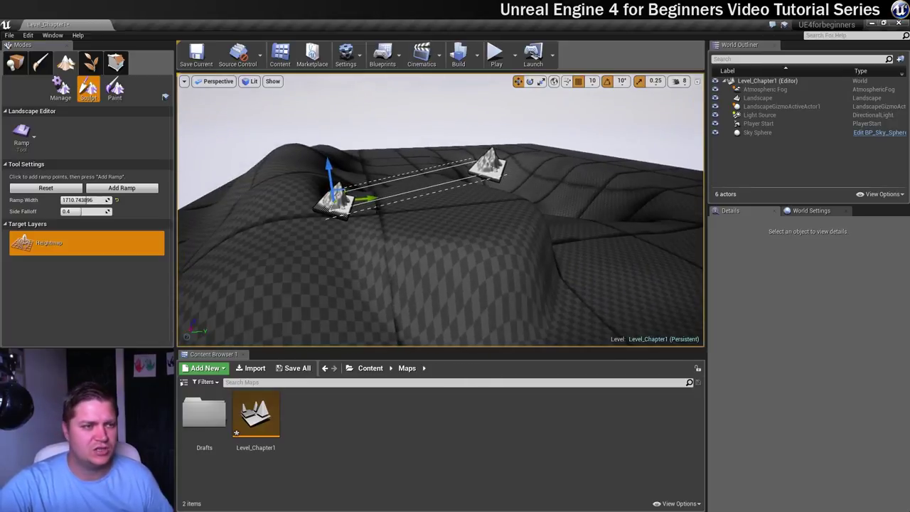
{"action": "left_click", "coordinate": [122, 189]}
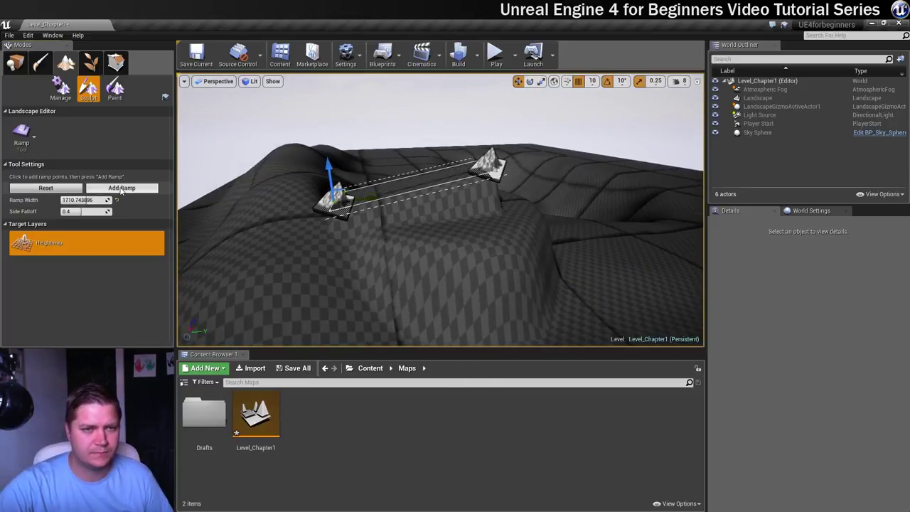
Rebuild the ramp with its far point raised, and again with that point lowered below its original height
{"action": "scroll", "coordinate": [359, 204], "scroll_direction": "up", "scroll_amount": 2}
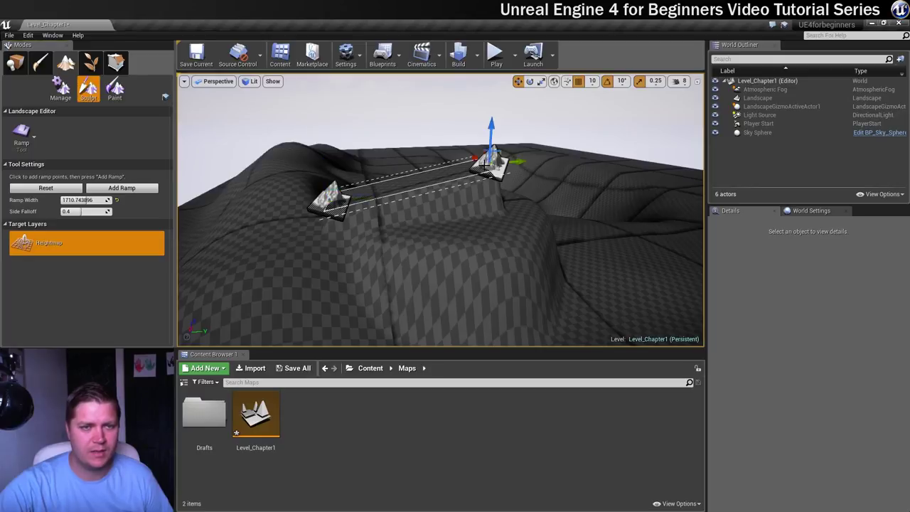
{"action": "left_click_drag", "start_coordinate": [490, 104], "coordinate": [489, 91]}
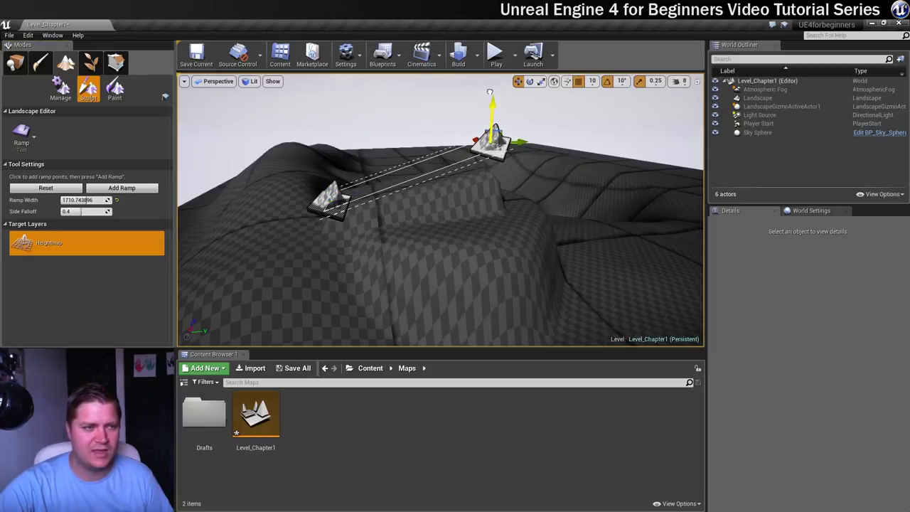
{"action": "left_click", "coordinate": [148, 189]}
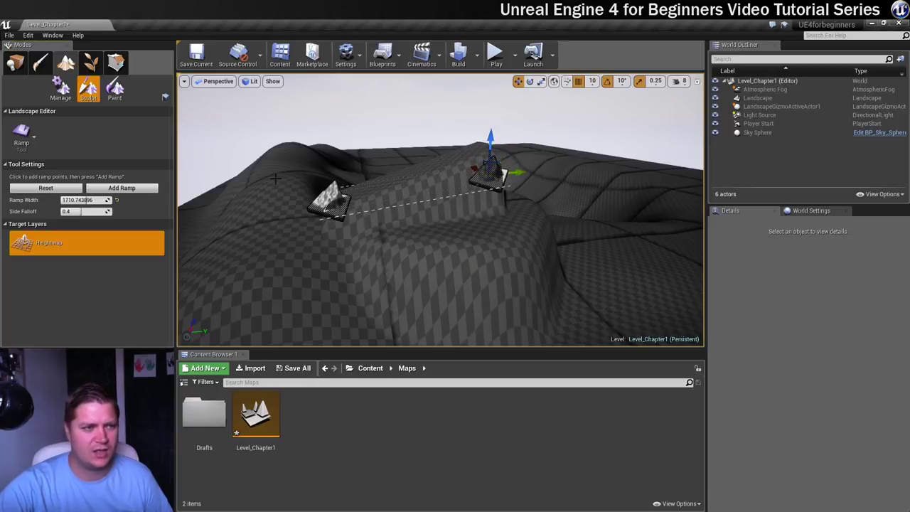
{"action": "left_click", "coordinate": [147, 191]}
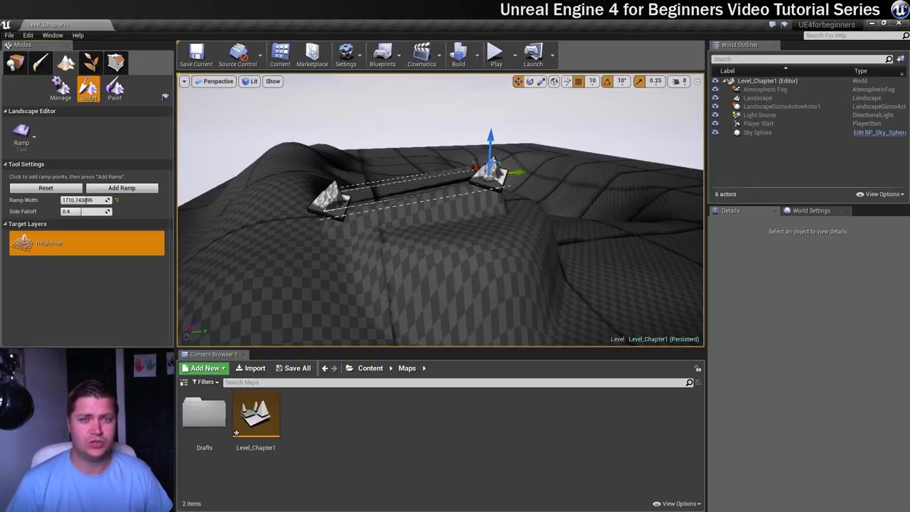
Switch to the Erosion tool and set its tool strength to 0.3
{"action": "left_click", "coordinate": [22, 134]}
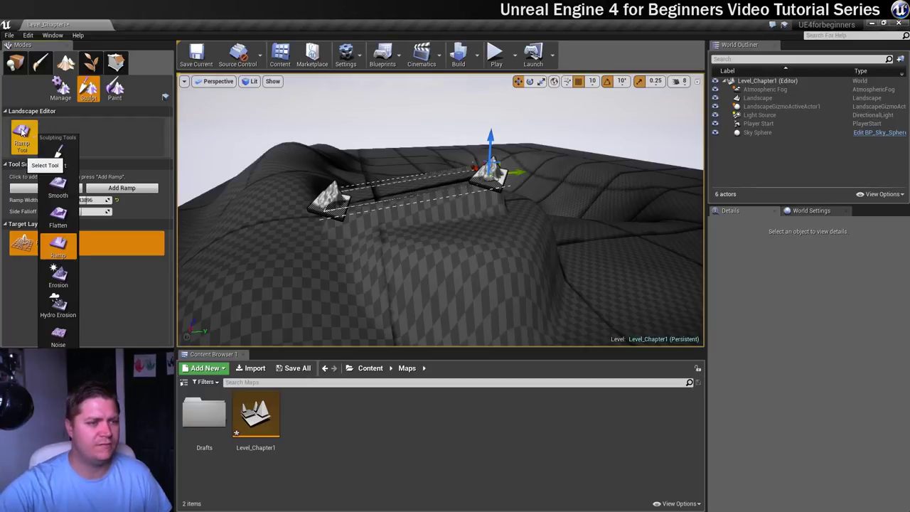
{"action": "left_click", "coordinate": [61, 274]}
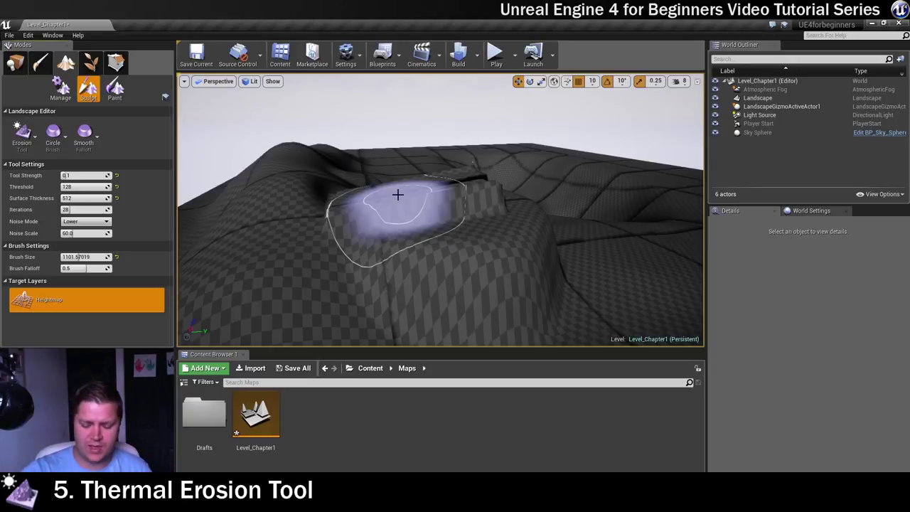
{"action": "right_click_drag", "start_coordinate": [381, 187], "coordinate": [348, 186]}
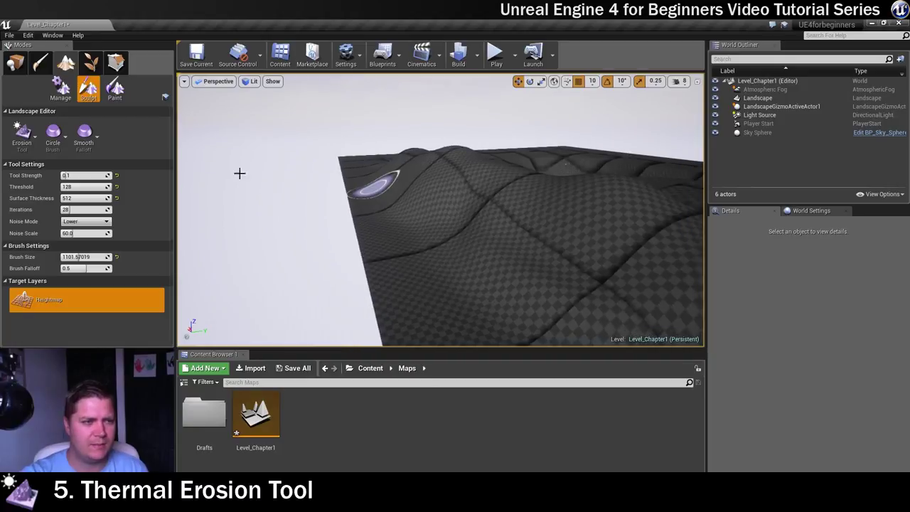
{"action": "left_click", "coordinate": [78, 175]}
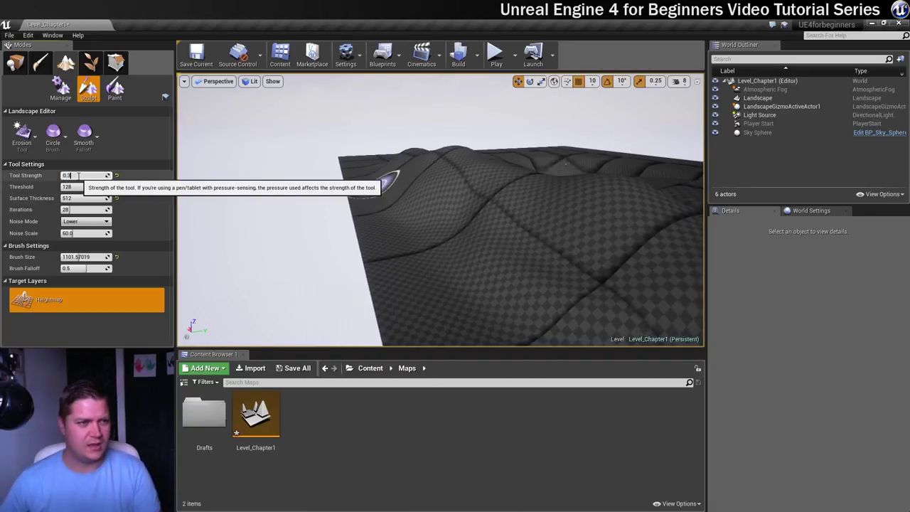
Erode the slopes of the hills near the landscape's edge with several Erosion brush strokes
{"action": "right_click_drag", "start_coordinate": [411, 222], "coordinate": [411, 222]}
{"action": "mouse_move", "coordinate": [408, 229]}
{"action": "left_mouse_down"}
{"action": "mouse_move", "coordinate": [496, 266]}
{"action": "mouse_move", "coordinate": [443, 263]}
{"action": "mouse_move", "coordinate": [426, 220]}
{"action": "mouse_move", "coordinate": [387, 226]}
{"action": "left_mouse_up"}
{"action": "left_click_drag", "start_coordinate": [425, 270], "coordinate": [338, 227]}
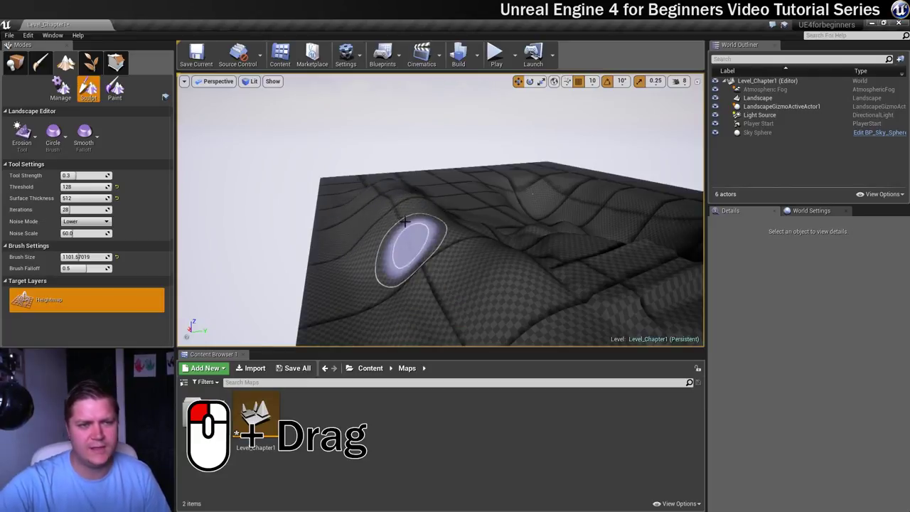
{"action": "left_click_drag", "start_coordinate": [408, 284], "coordinate": [428, 270]}
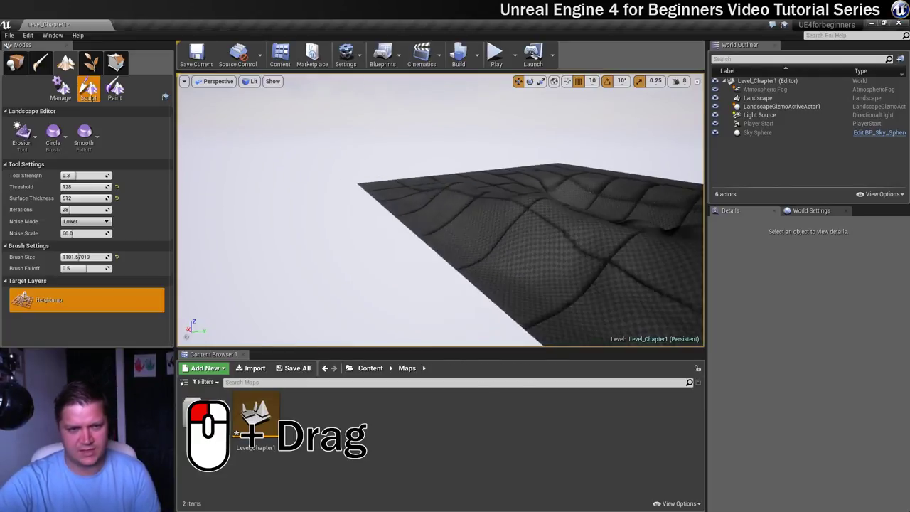
{"action": "mouse_move", "coordinate": [400, 246]}
{"action": "right_mouse_down"}
{"action": "mouse_move", "coordinate": [455, 246]}
{"action": "mouse_move", "coordinate": [427, 246]}
{"action": "right_mouse_up"}
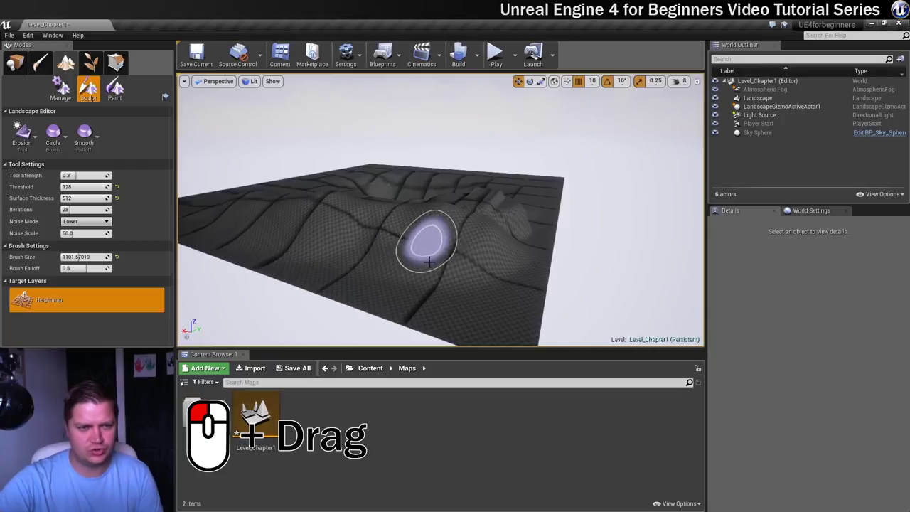
{"action": "left_click_drag", "start_coordinate": [455, 257], "coordinate": [475, 252]}
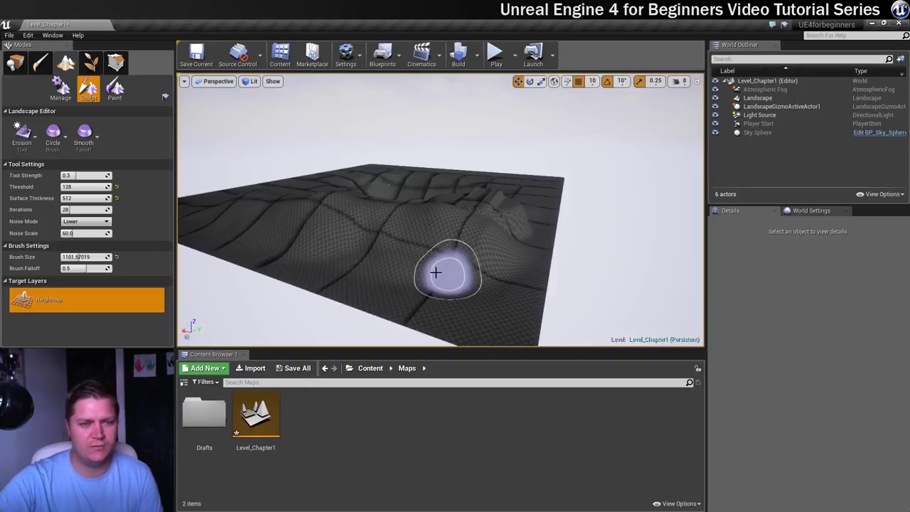
Examine the eroded hills from several angles, both close up and from farther away
{"action": "mouse_move", "coordinate": [426, 267]}
{"action": "right_mouse_down"}
{"action": "mouse_move", "coordinate": [355, 260]}
{"action": "mouse_move", "coordinate": [392, 272]}
{"action": "mouse_move", "coordinate": [371, 277]}
{"action": "right_mouse_up"}
{"action": "key", "text": "w"}
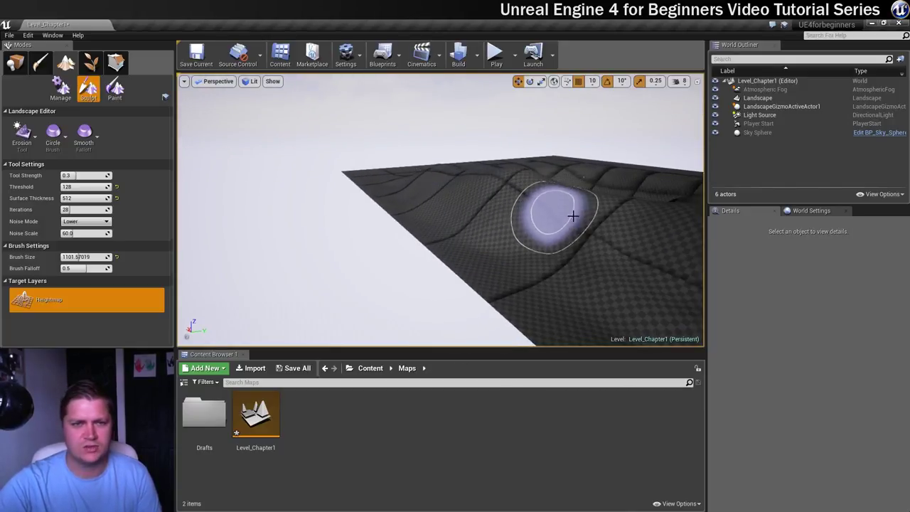
{"action": "mouse_move", "coordinate": [630, 244]}
{"action": "right_mouse_down"}
{"action": "mouse_move", "coordinate": [614, 216]}
{"action": "mouse_move", "coordinate": [623, 237]}
{"action": "right_mouse_up"}
{"action": "mouse_move", "coordinate": [319, 189]}
{"action": "right_mouse_down"}
{"action": "mouse_move", "coordinate": [305, 184]}
{"action": "mouse_move", "coordinate": [316, 191]}
{"action": "right_mouse_up"}
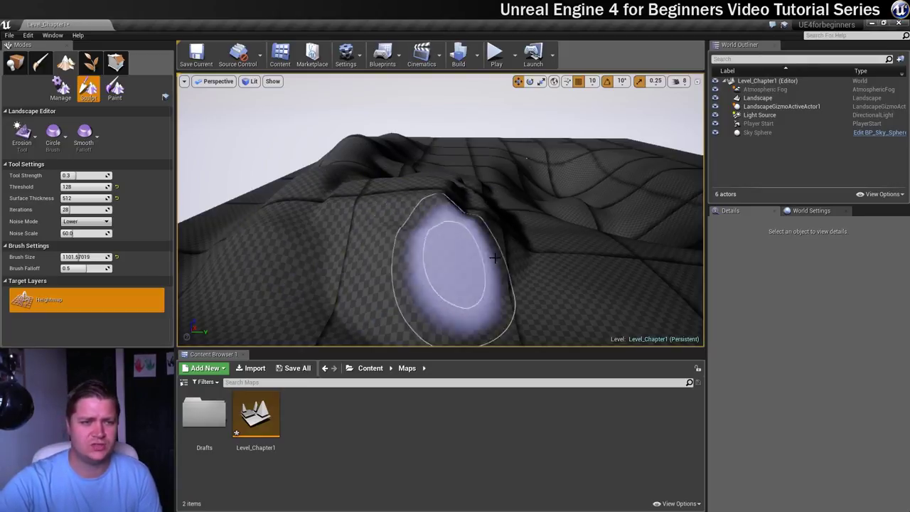
{"action": "key", "text": "a"}
{"action": "mouse_move", "coordinate": [463, 259]}
{"action": "right_mouse_down"}
{"action": "mouse_move", "coordinate": [552, 253]}
{"action": "mouse_move", "coordinate": [493, 247]}
{"action": "mouse_move", "coordinate": [506, 247]}
{"action": "mouse_move", "coordinate": [504, 260]}
{"action": "right_mouse_up"}
{"action": "key", "text": "s"}
{"action": "key", "text": "e"}
{"action": "right_click_drag", "start_coordinate": [427, 249], "coordinate": [465, 256]}
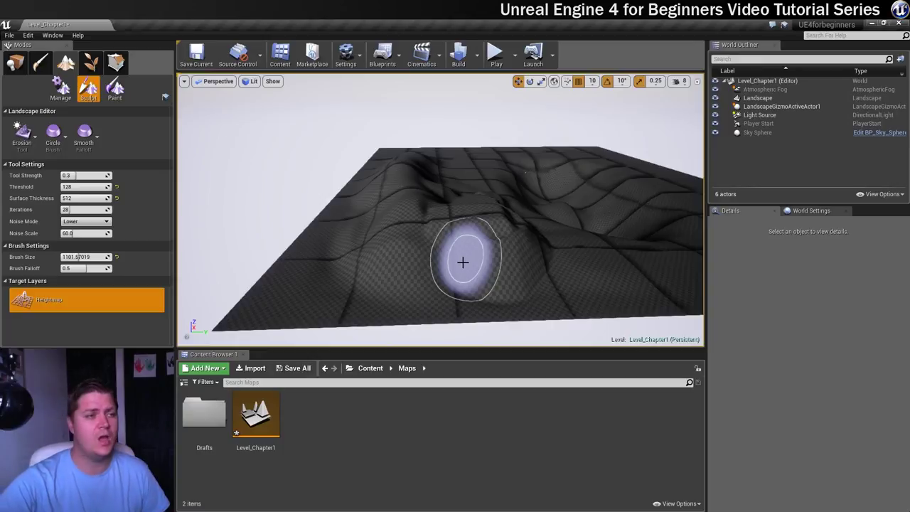
Switch to the Hydro Erosion tool and erode the hillsides near the landscape's outer edge
{"action": "left_click", "coordinate": [25, 135]}
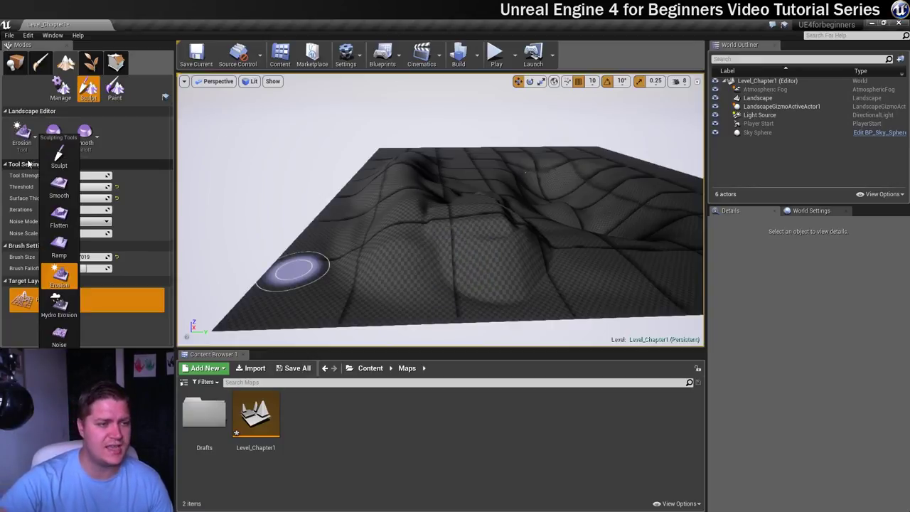
{"action": "left_click", "coordinate": [58, 304]}
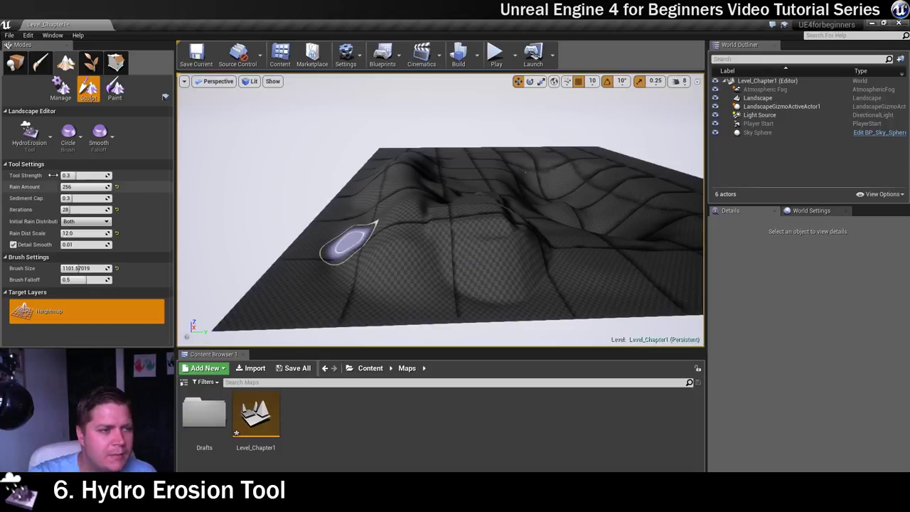
{"action": "key", "text": "w"}
{"action": "right_click_drag", "start_coordinate": [415, 213], "coordinate": [415, 212]}
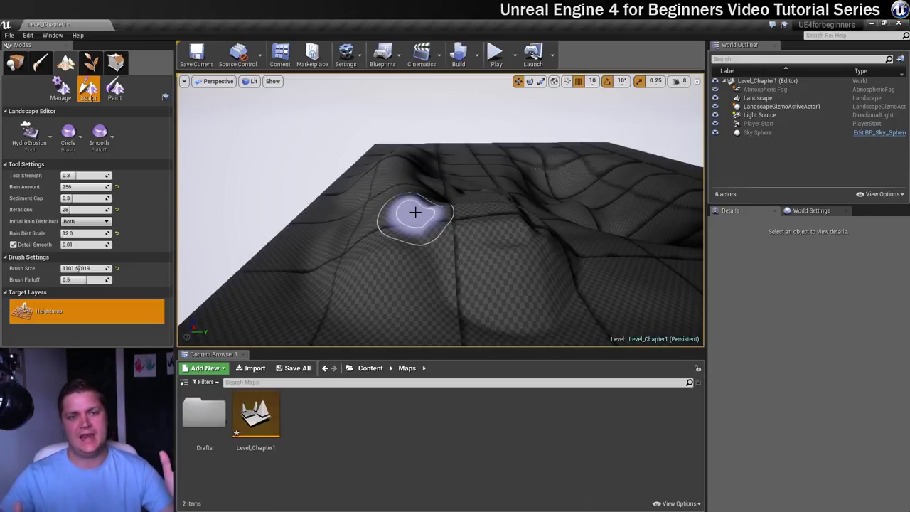
{"action": "right_click_drag", "start_coordinate": [413, 209], "coordinate": [445, 197]}
{"action": "key", "text": "a"}
{"action": "mouse_move", "coordinate": [490, 206]}
{"action": "left_mouse_down"}
{"action": "mouse_move", "coordinate": [528, 220]}
{"action": "mouse_move", "coordinate": [501, 244]}
{"action": "mouse_move", "coordinate": [567, 246]}
{"action": "mouse_move", "coordinate": [619, 285]}
{"action": "mouse_move", "coordinate": [564, 305]}
{"action": "mouse_move", "coordinate": [471, 274]}
{"action": "mouse_move", "coordinate": [447, 225]}
{"action": "mouse_move", "coordinate": [416, 198]}
{"action": "mouse_move", "coordinate": [457, 221]}
{"action": "mouse_move", "coordinate": [490, 270]}
{"action": "mouse_move", "coordinate": [461, 269]}
{"action": "mouse_move", "coordinate": [435, 216]}
{"action": "mouse_move", "coordinate": [409, 197]}
{"action": "mouse_move", "coordinate": [423, 238]}
{"action": "mouse_move", "coordinate": [493, 296]}
{"action": "mouse_move", "coordinate": [482, 260]}
{"action": "mouse_move", "coordinate": [504, 298]}
{"action": "mouse_move", "coordinate": [555, 305]}
{"action": "mouse_move", "coordinate": [497, 209]}
{"action": "mouse_move", "coordinate": [384, 181]}
{"action": "left_mouse_up"}
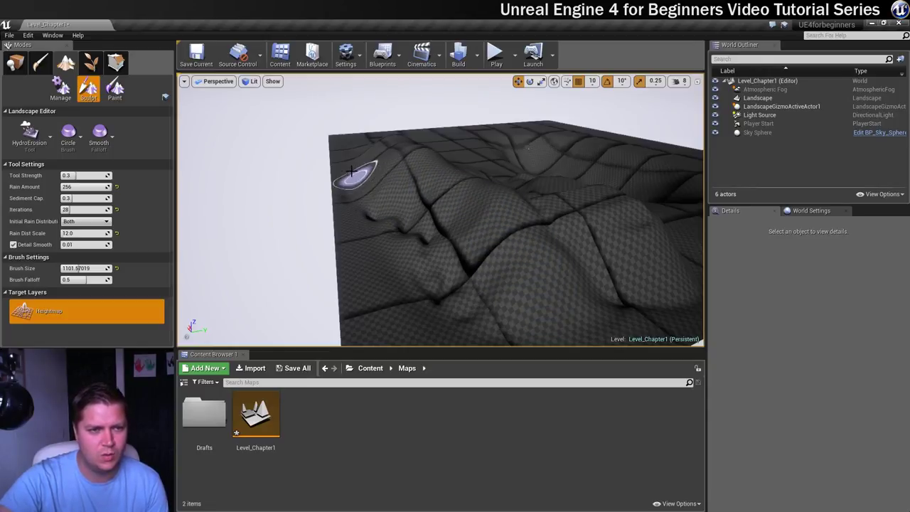
{"action": "mouse_move", "coordinate": [355, 184]}
{"action": "left_mouse_down"}
{"action": "mouse_move", "coordinate": [372, 205]}
{"action": "mouse_move", "coordinate": [356, 164]}
{"action": "left_mouse_up"}
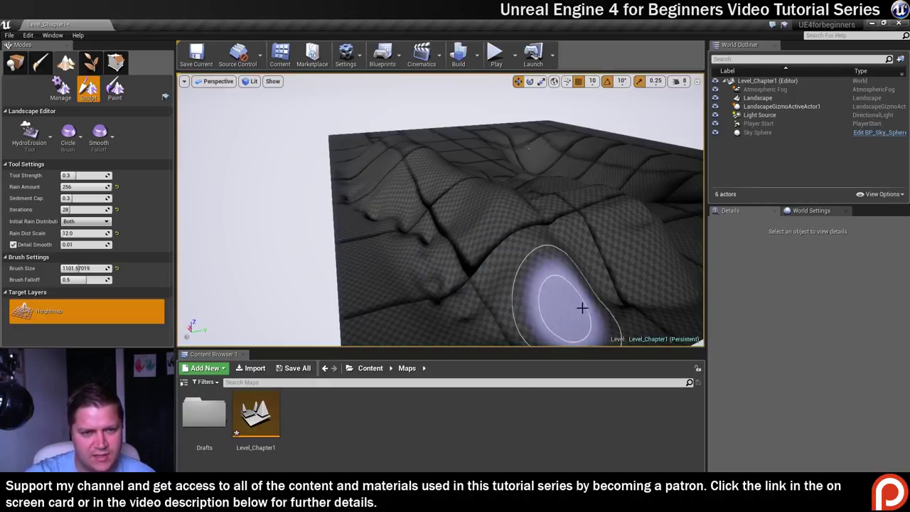
Apply Hydro Erosion across the large rounded hill and the ridge behind it
{"action": "mouse_move", "coordinate": [570, 316]}
{"action": "left_mouse_down"}
{"action": "mouse_move", "coordinate": [570, 264]}
{"action": "mouse_move", "coordinate": [545, 220]}
{"action": "mouse_move", "coordinate": [493, 197]}
{"action": "mouse_move", "coordinate": [554, 216]}
{"action": "mouse_move", "coordinate": [585, 284]}
{"action": "mouse_move", "coordinate": [552, 239]}
{"action": "left_mouse_up"}
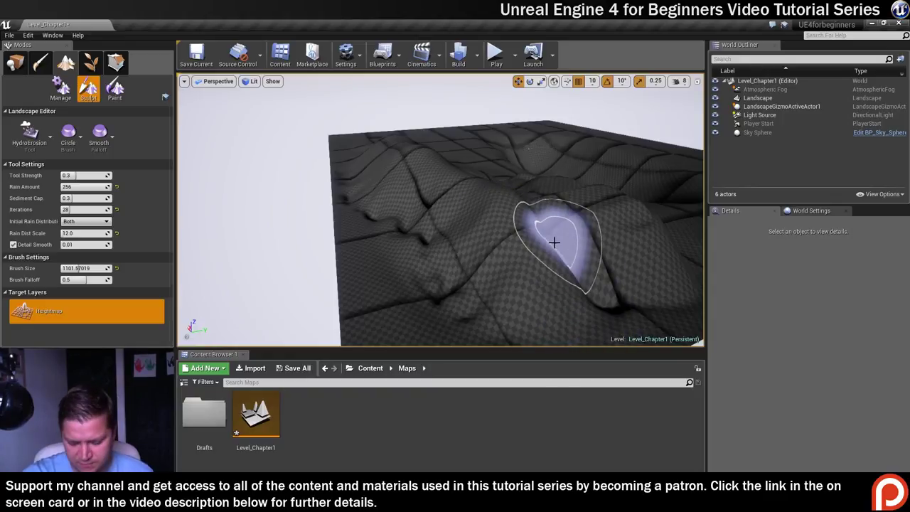
{"action": "mouse_move", "coordinate": [553, 240]}
{"action": "right_mouse_down"}
{"action": "mouse_move", "coordinate": [512, 245]}
{"action": "mouse_move", "coordinate": [523, 242]}
{"action": "right_mouse_up"}
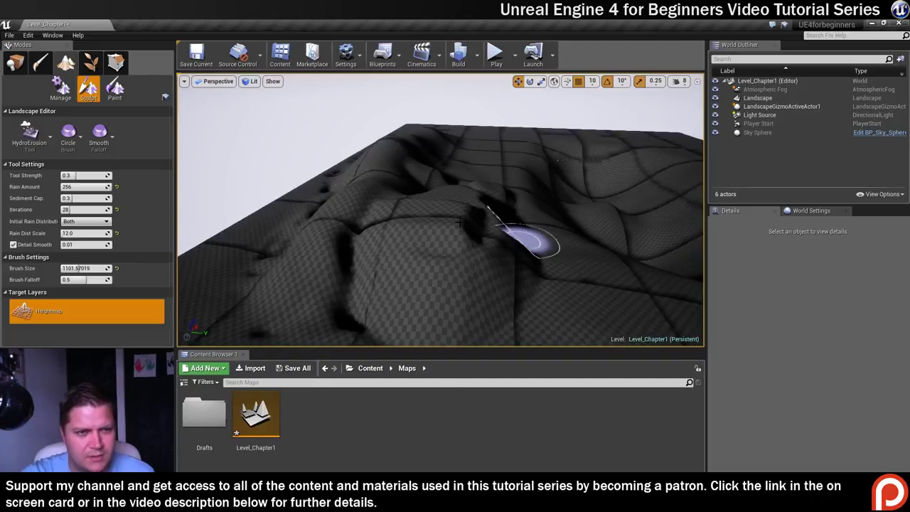
{"action": "mouse_move", "coordinate": [426, 214]}
{"action": "left_mouse_down"}
{"action": "mouse_move", "coordinate": [376, 234]}
{"action": "mouse_move", "coordinate": [355, 209]}
{"action": "mouse_move", "coordinate": [396, 217]}
{"action": "mouse_move", "coordinate": [356, 259]}
{"action": "mouse_move", "coordinate": [349, 320]}
{"action": "mouse_move", "coordinate": [412, 248]}
{"action": "mouse_move", "coordinate": [473, 236]}
{"action": "mouse_move", "coordinate": [417, 248]}
{"action": "mouse_move", "coordinate": [462, 203]}
{"action": "mouse_move", "coordinate": [400, 213]}
{"action": "mouse_move", "coordinate": [381, 162]}
{"action": "left_mouse_up"}
{"action": "mouse_move", "coordinate": [435, 178]}
{"action": "left_mouse_down"}
{"action": "mouse_move", "coordinate": [463, 284]}
{"action": "mouse_move", "coordinate": [512, 274]}
{"action": "mouse_move", "coordinate": [471, 324]}
{"action": "mouse_move", "coordinate": [483, 242]}
{"action": "mouse_move", "coordinate": [446, 206]}
{"action": "mouse_move", "coordinate": [478, 227]}
{"action": "mouse_move", "coordinate": [458, 227]}
{"action": "mouse_move", "coordinate": [442, 284]}
{"action": "mouse_move", "coordinate": [487, 275]}
{"action": "mouse_move", "coordinate": [325, 263]}
{"action": "mouse_move", "coordinate": [308, 274]}
{"action": "mouse_move", "coordinate": [488, 274]}
{"action": "mouse_move", "coordinate": [507, 264]}
{"action": "mouse_move", "coordinate": [468, 213]}
{"action": "left_mouse_up"}
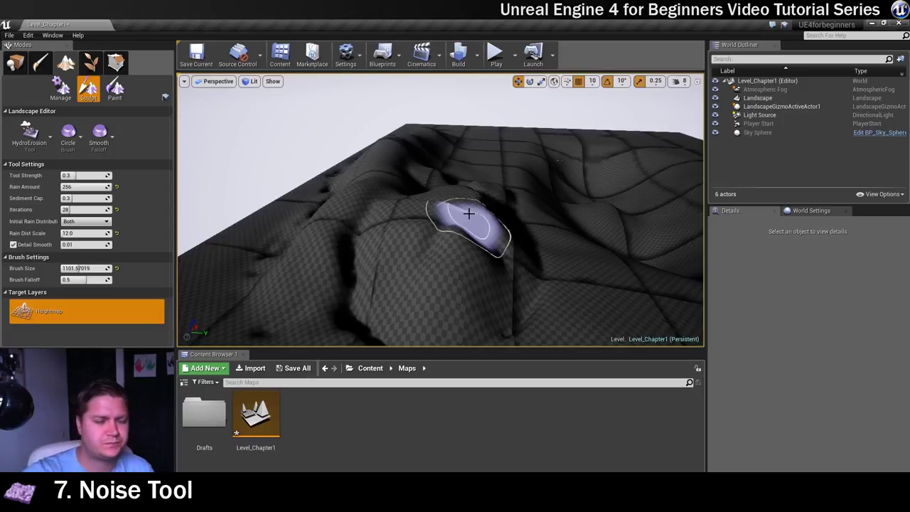
Switch to the Noise tool and roughen the flatter terrain along the landscape's edges with a brush size of 2068
{"action": "left_click", "coordinate": [30, 136]}
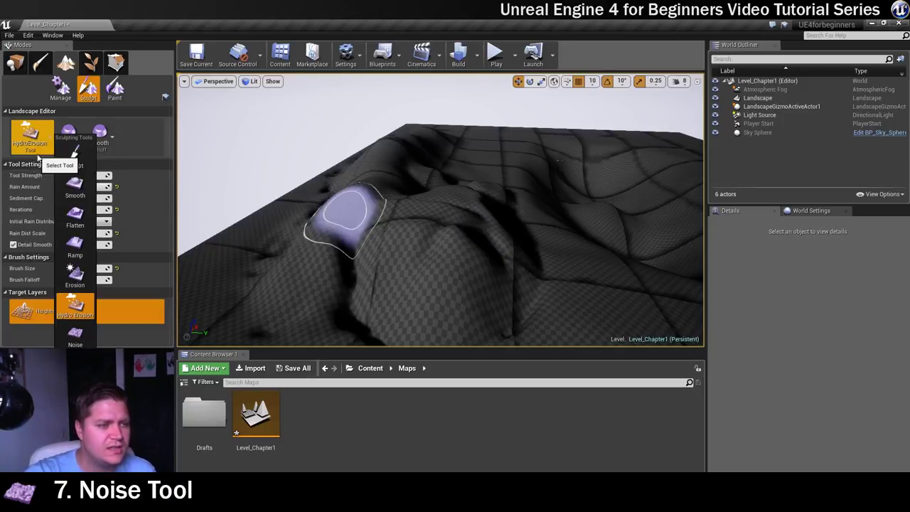
{"action": "left_click", "coordinate": [79, 342]}
{"action": "mouse_move", "coordinate": [428, 218]}
{"action": "right_mouse_down"}
{"action": "mouse_move", "coordinate": [469, 220]}
{"action": "mouse_move", "coordinate": [519, 253]}
{"action": "mouse_move", "coordinate": [562, 248]}
{"action": "right_mouse_up"}
{"action": "key", "text": "w"}
{"action": "right_click_drag", "start_coordinate": [460, 236], "coordinate": [451, 217]}
{"action": "key", "text": "s"}
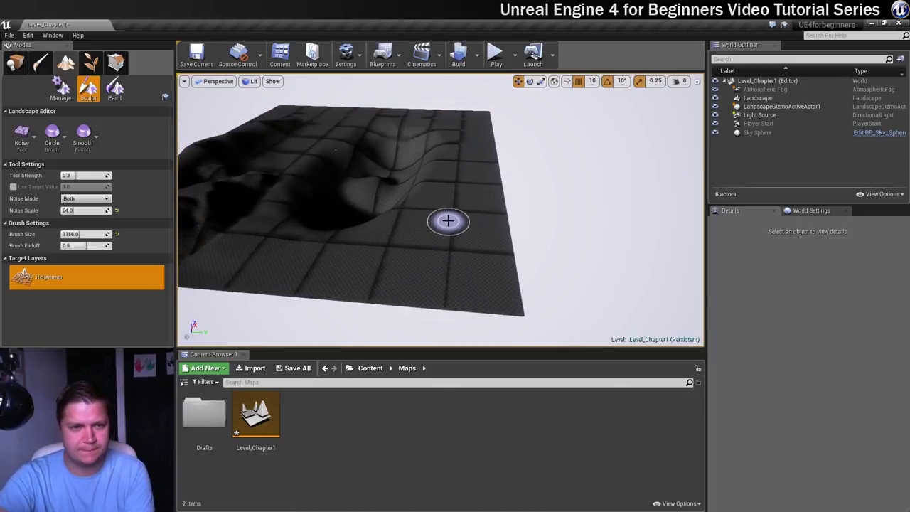
{"action": "key", "text": "bracketright"}
{"action": "mouse_move", "coordinate": [465, 218]}
{"action": "left_mouse_down"}
{"action": "mouse_move", "coordinate": [430, 240]}
{"action": "mouse_move", "coordinate": [414, 237]}
{"action": "mouse_move", "coordinate": [331, 317]}
{"action": "mouse_move", "coordinate": [487, 268]}
{"action": "mouse_move", "coordinate": [474, 193]}
{"action": "left_mouse_up"}
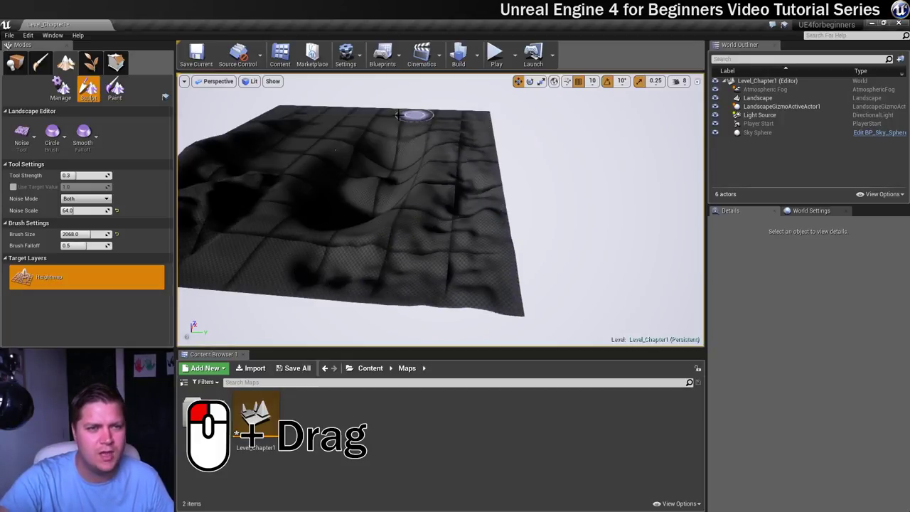
{"action": "mouse_move", "coordinate": [311, 158]}
{"action": "left_mouse_down"}
{"action": "mouse_move", "coordinate": [270, 248]}
{"action": "mouse_move", "coordinate": [329, 268]}
{"action": "mouse_move", "coordinate": [457, 203]}
{"action": "left_mouse_up"}
Examine the noise-roughened terrain from a distance and from close to the ground
{"action": "right_click_drag", "start_coordinate": [457, 203], "coordinate": [501, 201]}
{"action": "key", "text": "s"}
{"action": "right_click_drag", "start_coordinate": [440, 210], "coordinate": [440, 166]}
{"action": "key", "text": "w"}
{"action": "key", "text": "s"}
{"action": "key", "text": "w"}
{"action": "right_click_drag", "start_coordinate": [277, 85], "coordinate": [465, 235]}
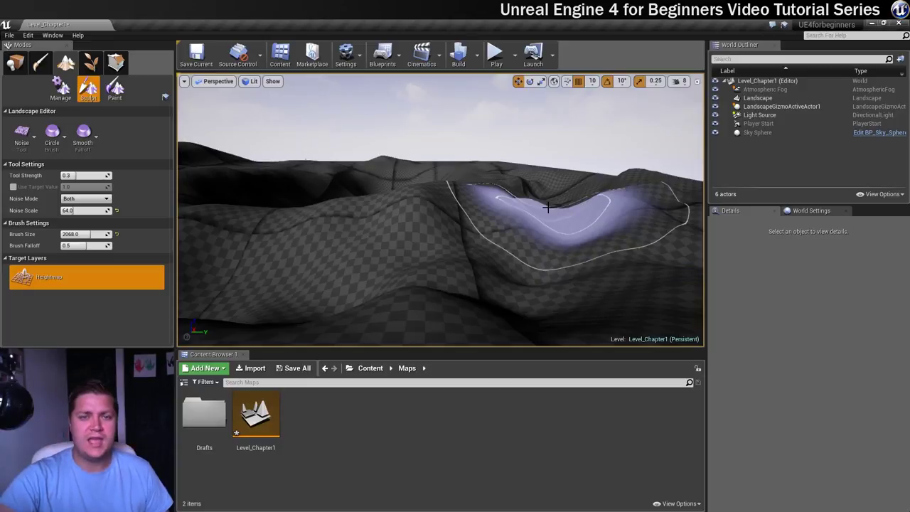
Switch to the Retopologize tool and apply it once to the nearby hillside
{"action": "left_click", "coordinate": [18, 140]}
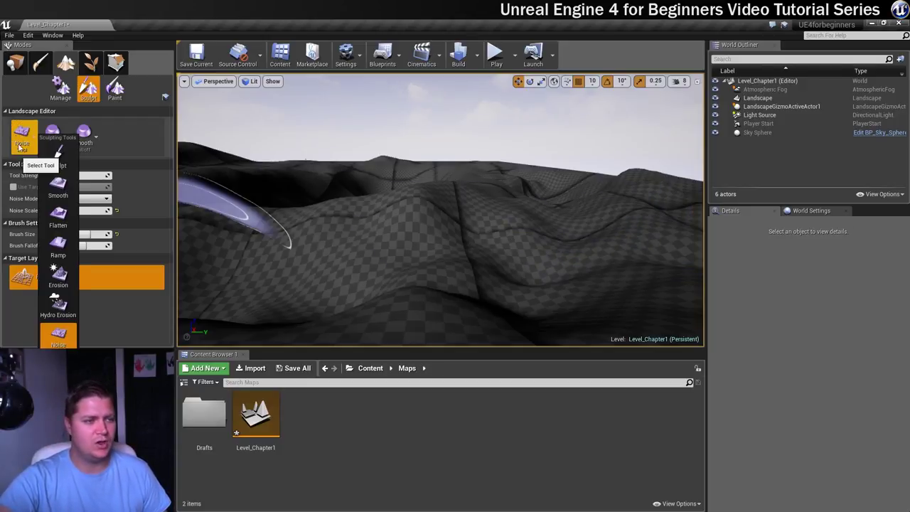
{"action": "left_click", "coordinate": [58, 361]}
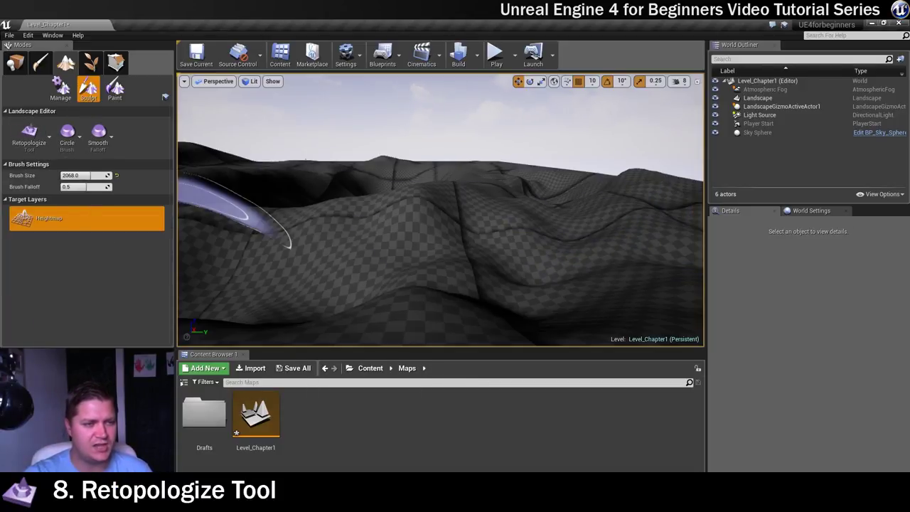
{"action": "left_click", "coordinate": [296, 264]}
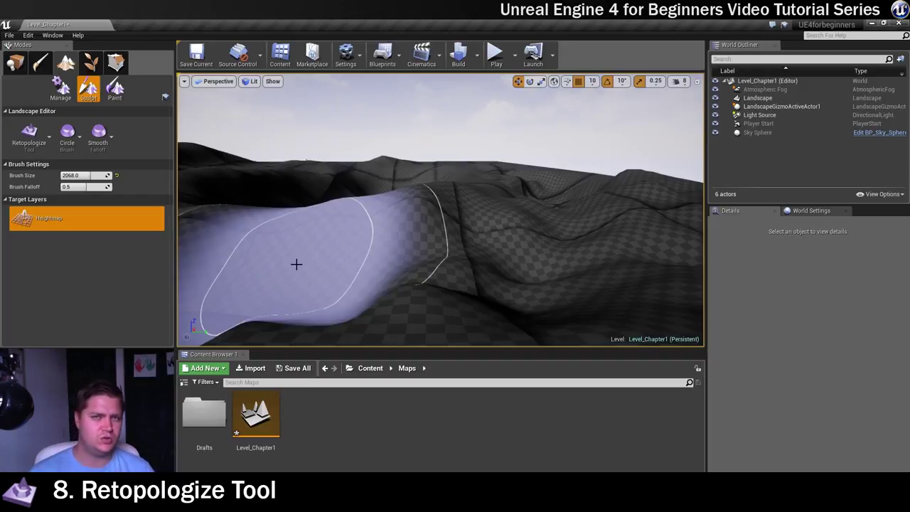
Lower the viewport camera speed to 5 and move in close to the steep hillside
{"action": "mouse_move", "coordinate": [322, 258]}
{"action": "right_mouse_down"}
{"action": "mouse_move", "coordinate": [292, 259]}
{"action": "mouse_move", "coordinate": [355, 257]}
{"action": "mouse_move", "coordinate": [349, 250]}
{"action": "mouse_move", "coordinate": [360, 264]}
{"action": "right_mouse_up"}
{"action": "left_click", "coordinate": [680, 81]}
{"action": "left_click", "coordinate": [702, 104]}
{"action": "left_click", "coordinate": [659, 60]}
{"action": "right_click_drag", "start_coordinate": [519, 140], "coordinate": [521, 142]}
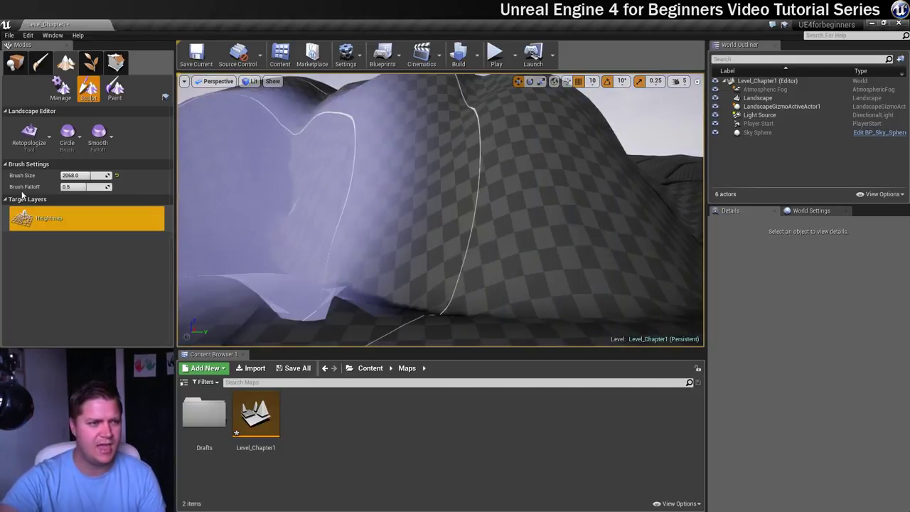
Set the brush size to about 1007.5 and retopologize the steep hillside and its base
{"action": "left_click_drag", "start_coordinate": [86, 175], "coordinate": [81, 176]}
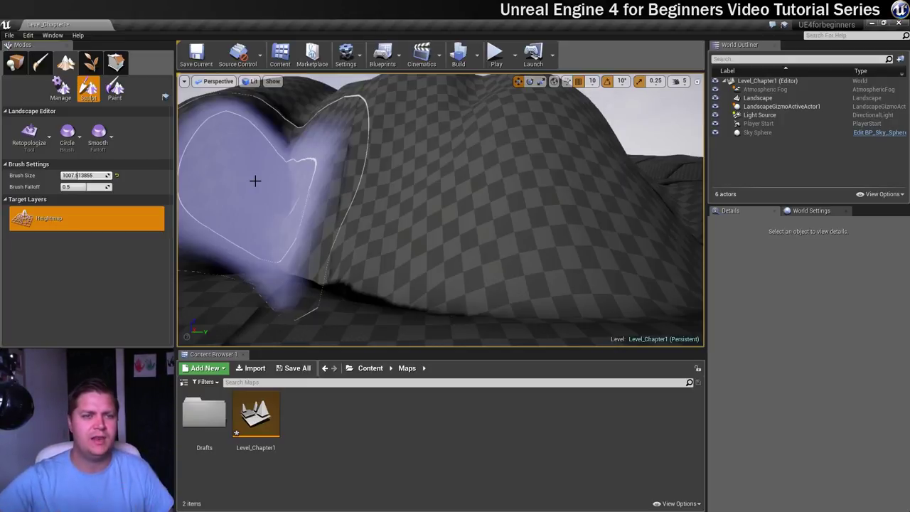
{"action": "mouse_move", "coordinate": [462, 149]}
{"action": "left_mouse_down"}
{"action": "mouse_move", "coordinate": [445, 132]}
{"action": "mouse_move", "coordinate": [398, 151]}
{"action": "mouse_move", "coordinate": [334, 137]}
{"action": "mouse_move", "coordinate": [465, 203]}
{"action": "mouse_move", "coordinate": [568, 280]}
{"action": "mouse_move", "coordinate": [355, 311]}
{"action": "mouse_move", "coordinate": [362, 279]}
{"action": "mouse_move", "coordinate": [296, 329]}
{"action": "mouse_move", "coordinate": [270, 177]}
{"action": "mouse_move", "coordinate": [289, 158]}
{"action": "mouse_move", "coordinate": [310, 71]}
{"action": "mouse_move", "coordinate": [319, 205]}
{"action": "mouse_move", "coordinate": [331, 229]}
{"action": "mouse_move", "coordinate": [307, 242]}
{"action": "mouse_move", "coordinate": [275, 284]}
{"action": "mouse_move", "coordinate": [248, 140]}
{"action": "mouse_move", "coordinate": [256, 94]}
{"action": "mouse_move", "coordinate": [268, 223]}
{"action": "mouse_move", "coordinate": [242, 331]}
{"action": "mouse_move", "coordinate": [368, 300]}
{"action": "left_mouse_up"}
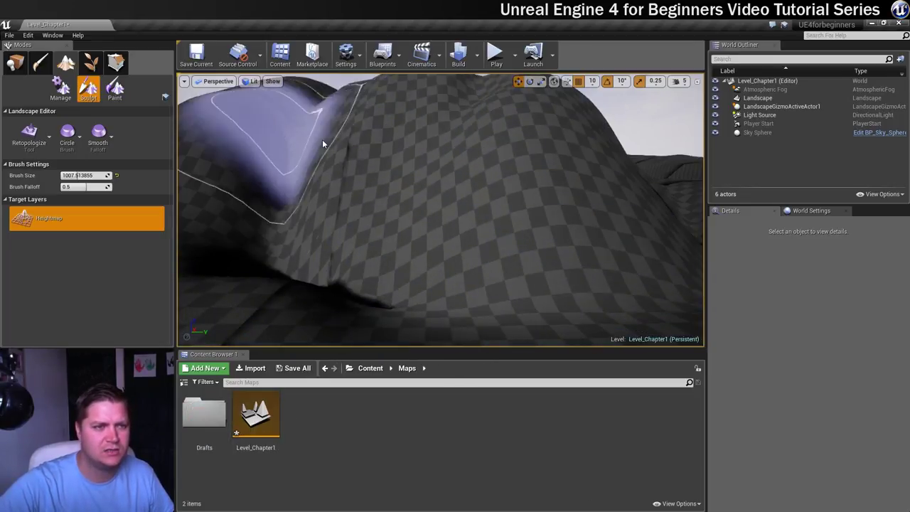
{"action": "mouse_move", "coordinate": [196, 278]}
{"action": "left_mouse_down"}
{"action": "mouse_move", "coordinate": [341, 305]}
{"action": "mouse_move", "coordinate": [380, 298]}
{"action": "mouse_move", "coordinate": [368, 295]}
{"action": "mouse_move", "coordinate": [532, 303]}
{"action": "mouse_move", "coordinate": [331, 173]}
{"action": "mouse_move", "coordinate": [305, 112]}
{"action": "mouse_move", "coordinate": [274, 95]}
{"action": "mouse_move", "coordinate": [453, 136]}
{"action": "left_mouse_up"}
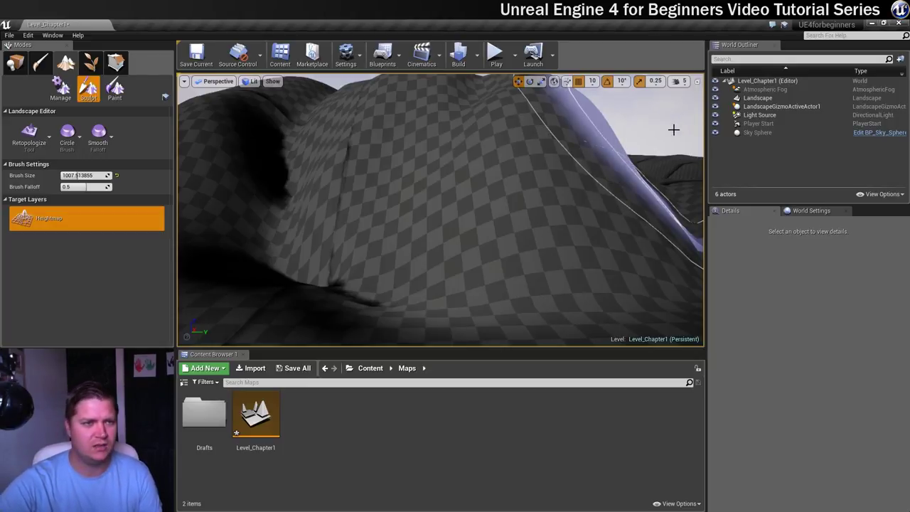
Undo and redo the last Retopologize edit repeatedly to compare the hillside before and after
{"action": "key", "text": "ctrl+z"}
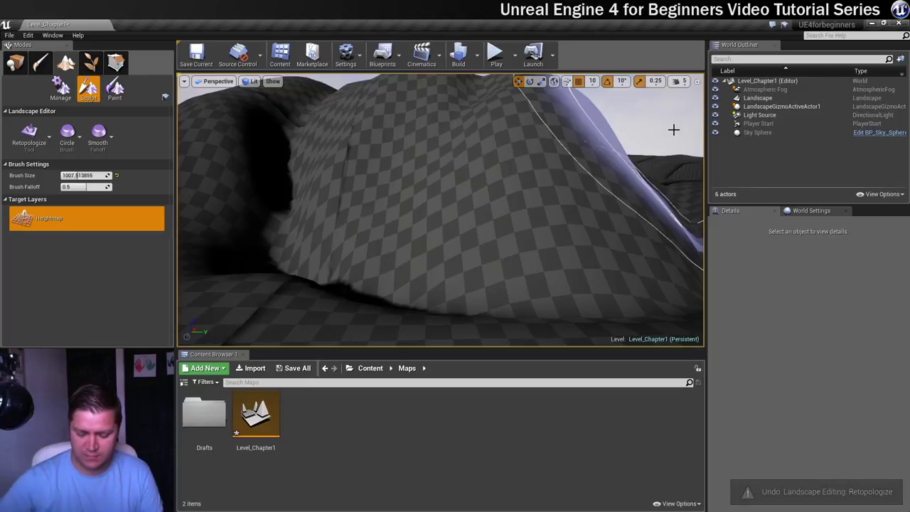
{"action": "key", "text": "ctrl+z"}
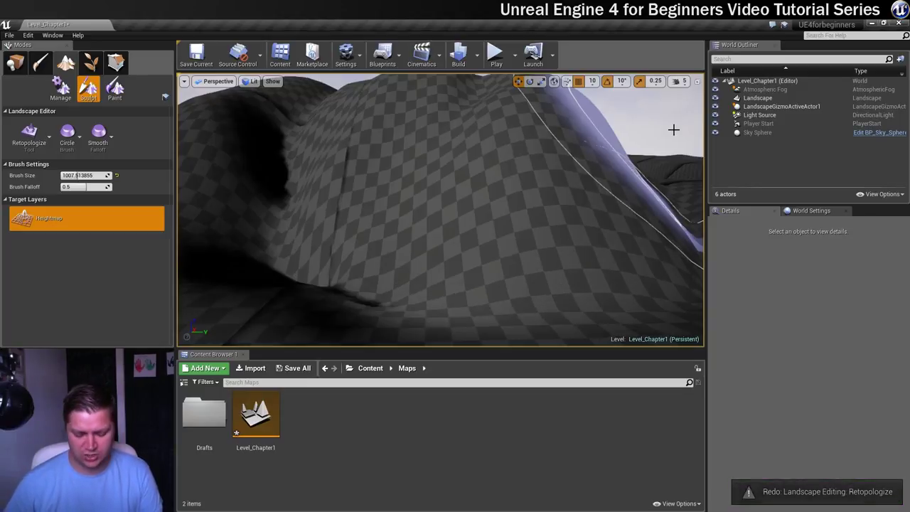
{"action": "key", "text": "ctrl+z"}
{"action": "key", "text": "ctrl+y"}
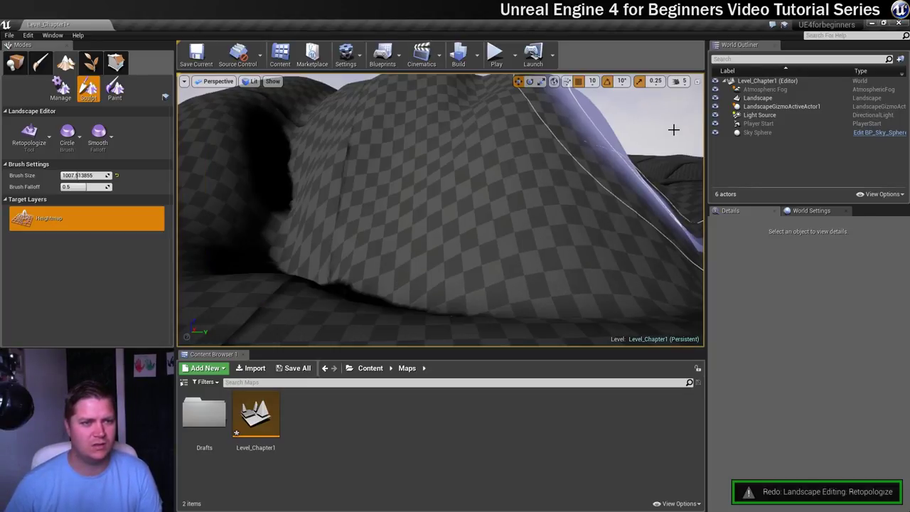
{"action": "key", "text": "ctrl+z"}
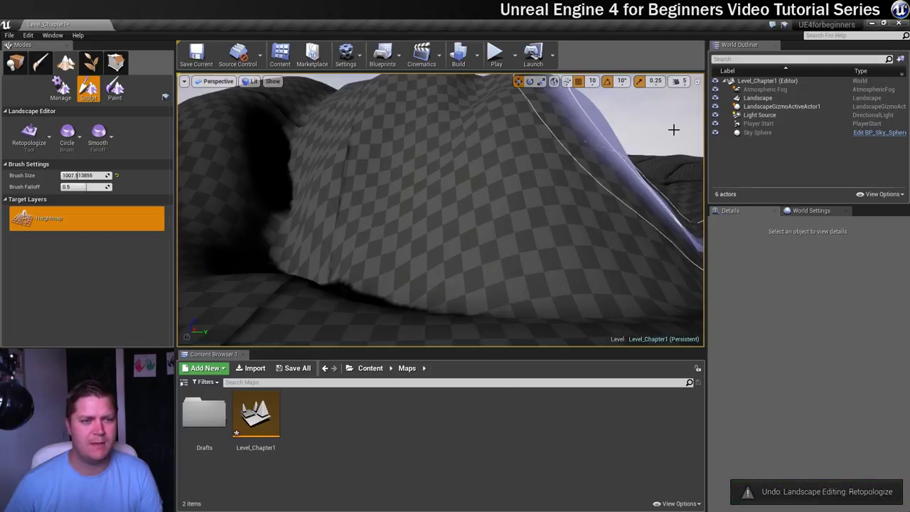
{"action": "key", "text": "ctrl+y"}
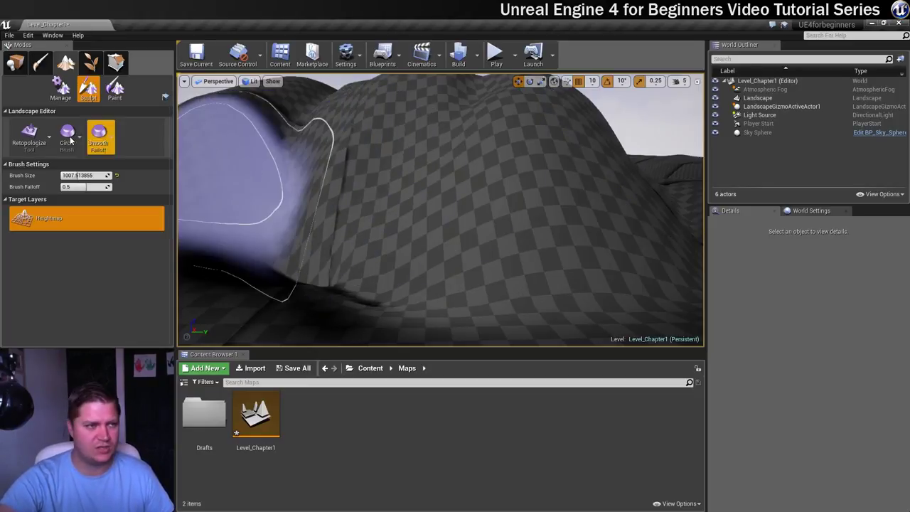
Switch the landscape sculpting tool to Visibility
{"action": "left_click", "coordinate": [29, 134]}
{"action": "left_click", "coordinate": [73, 395]}
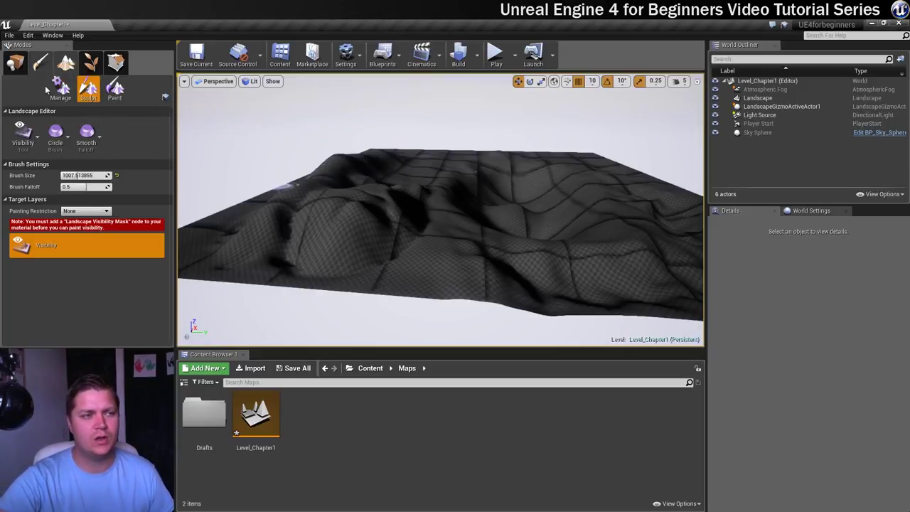
Switch to Place mode and delete the Landscape and LandscapeGizmoActiveActor1 actors from the level
{"action": "left_click", "coordinate": [15, 62]}
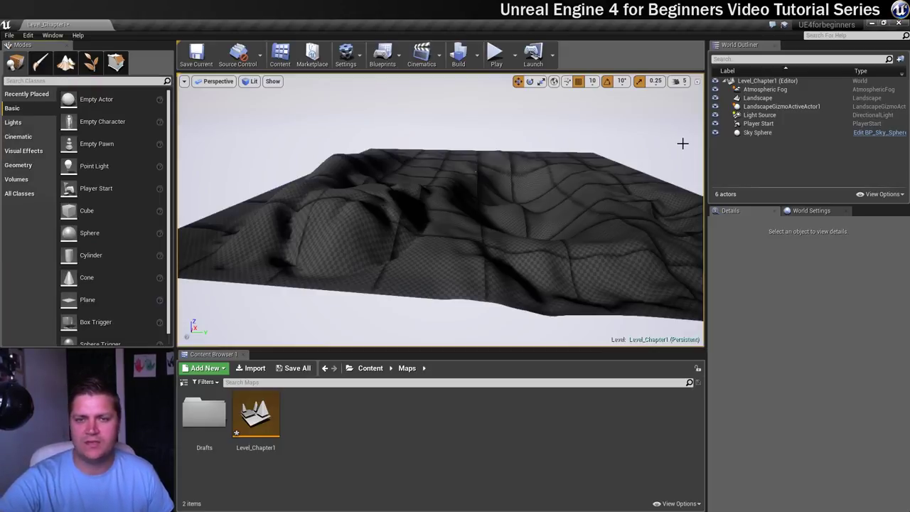
{"action": "left_click", "coordinate": [755, 99]}
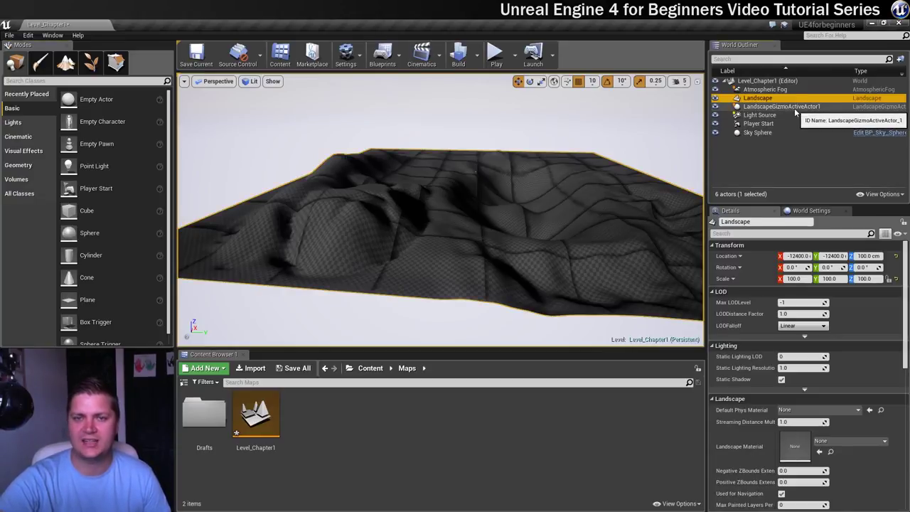
{"action": "left_click", "coordinate": [796, 108], "text": "ctrl"}
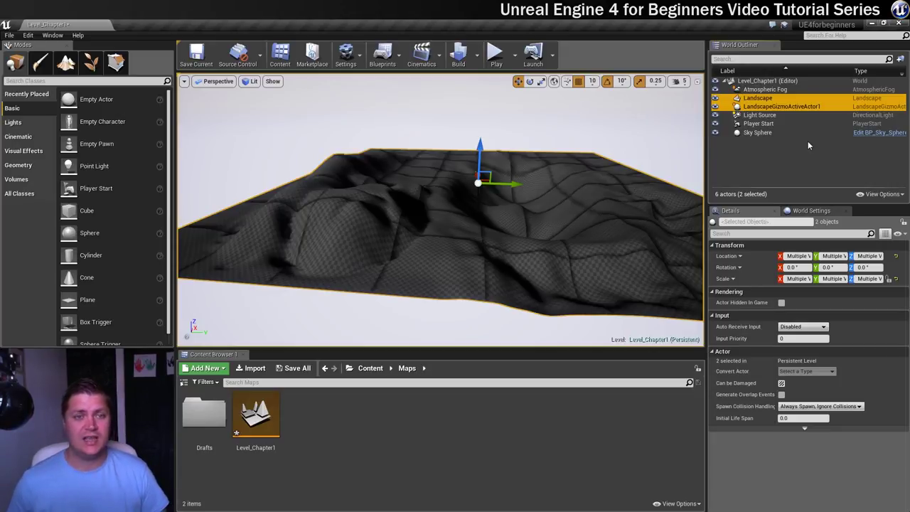
{"action": "key", "text": "Delete"}
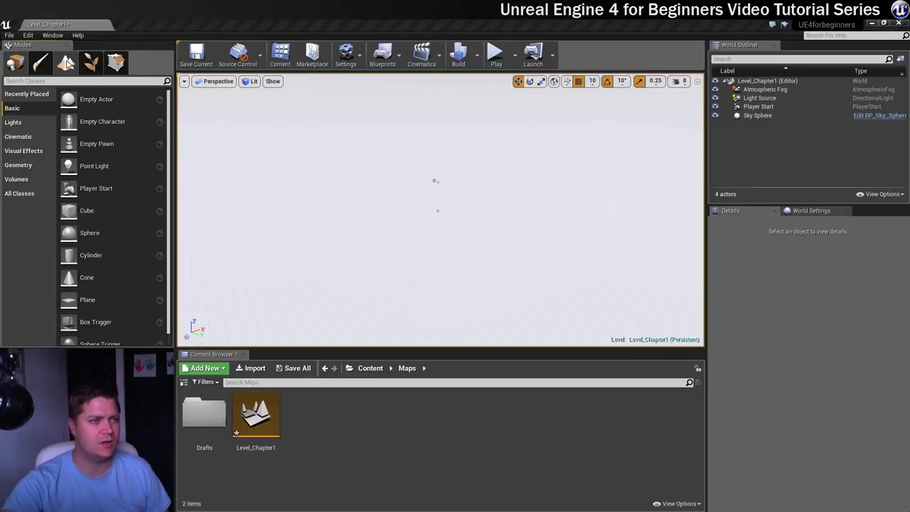
Set up a new landscape that is imported from file, using the Height Map image as its heightmap
{"action": "left_click", "coordinate": [65, 63]}
{"action": "left_click", "coordinate": [35, 122]}
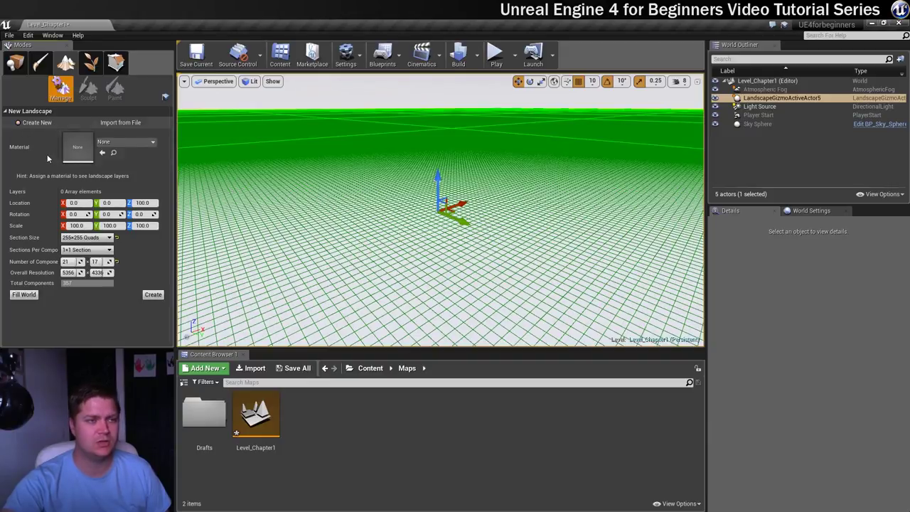
{"action": "left_click", "coordinate": [114, 122]}
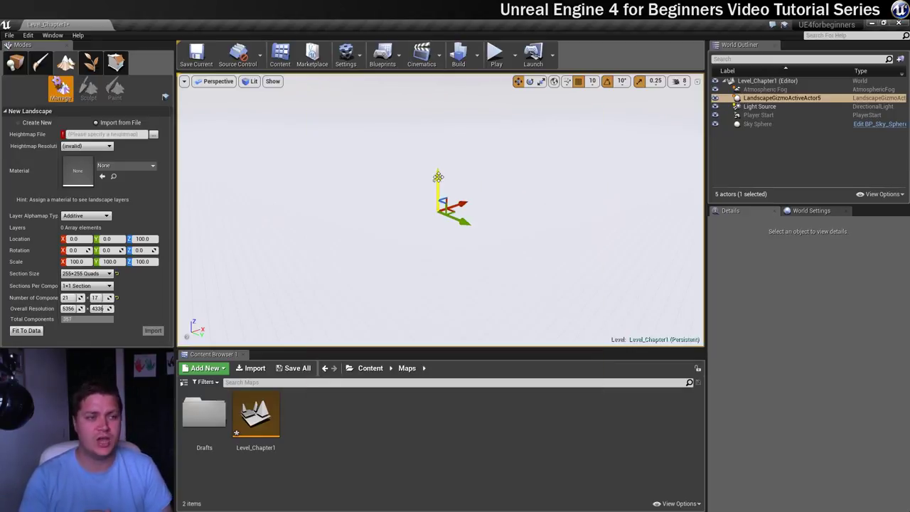
{"action": "left_click", "coordinate": [154, 135]}
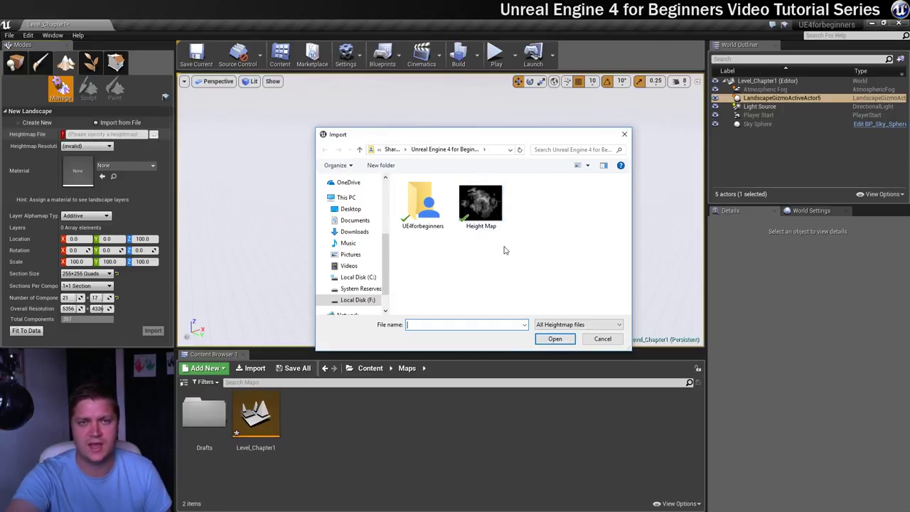
{"action": "left_click", "coordinate": [488, 206]}
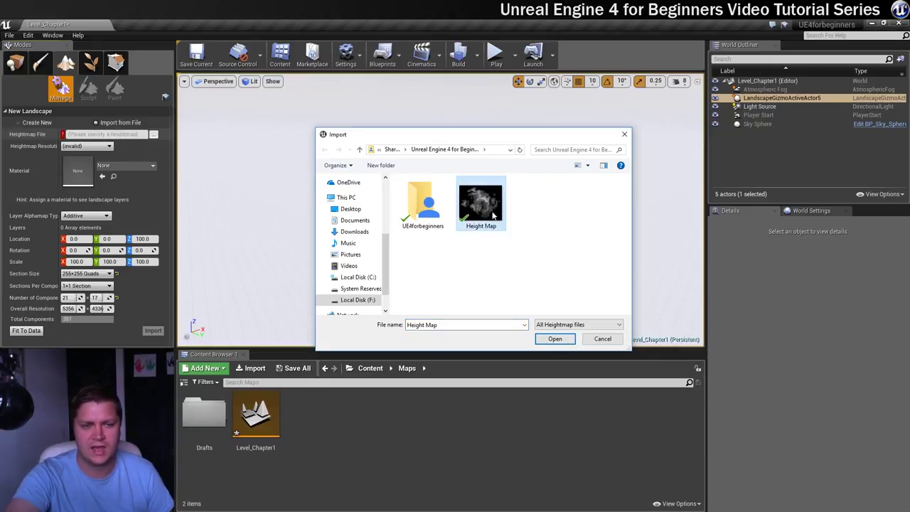
{"action": "left_click", "coordinate": [554, 338]}
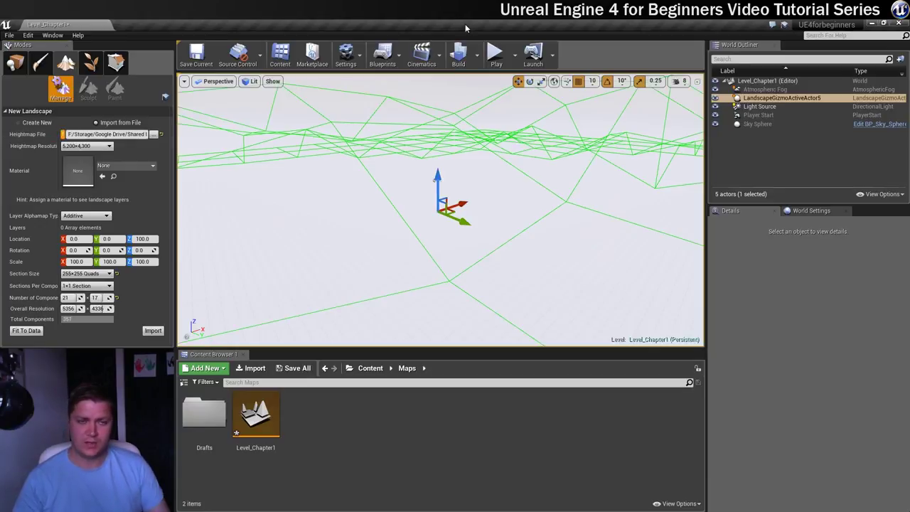
Set the new landscape's Z scale to 35 and import it into the level
{"action": "right_click_drag", "start_coordinate": [476, 159], "coordinate": [496, 163]}
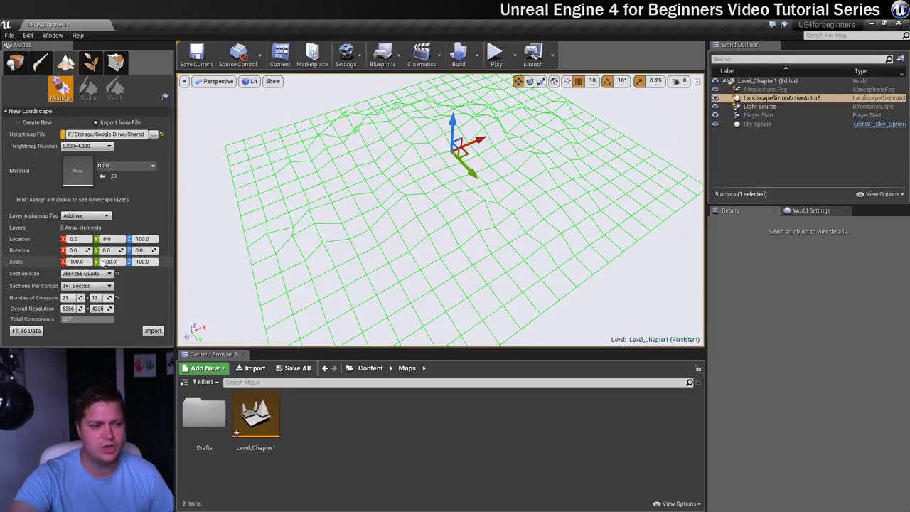
{"action": "left_click", "coordinate": [150, 261]}
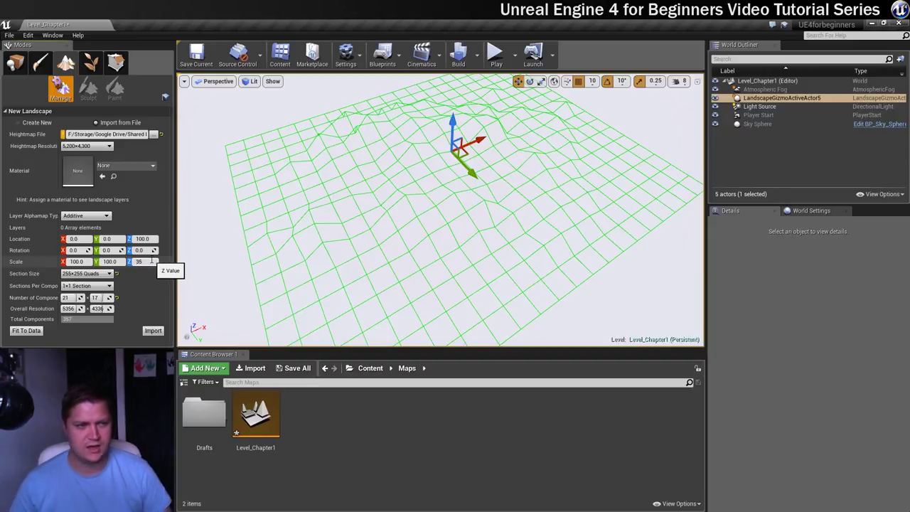
{"action": "key", "text": "Return"}
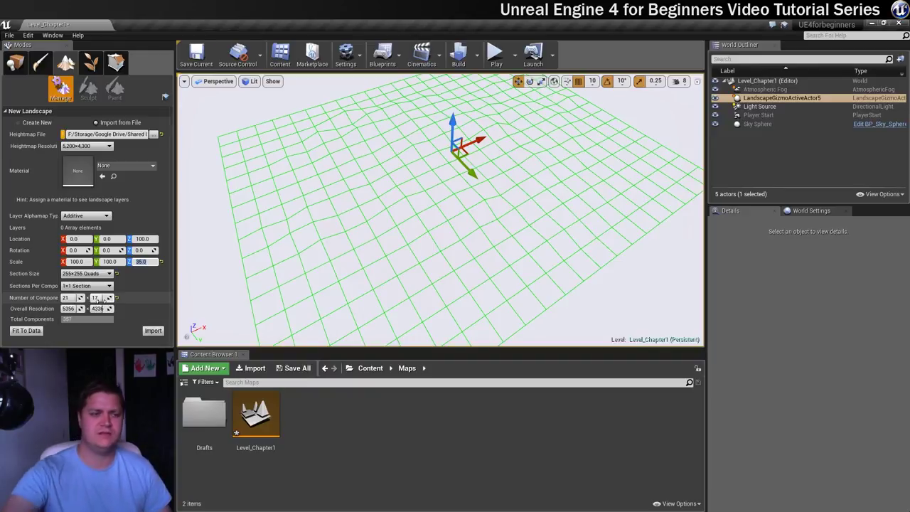
{"action": "left_click", "coordinate": [155, 332]}
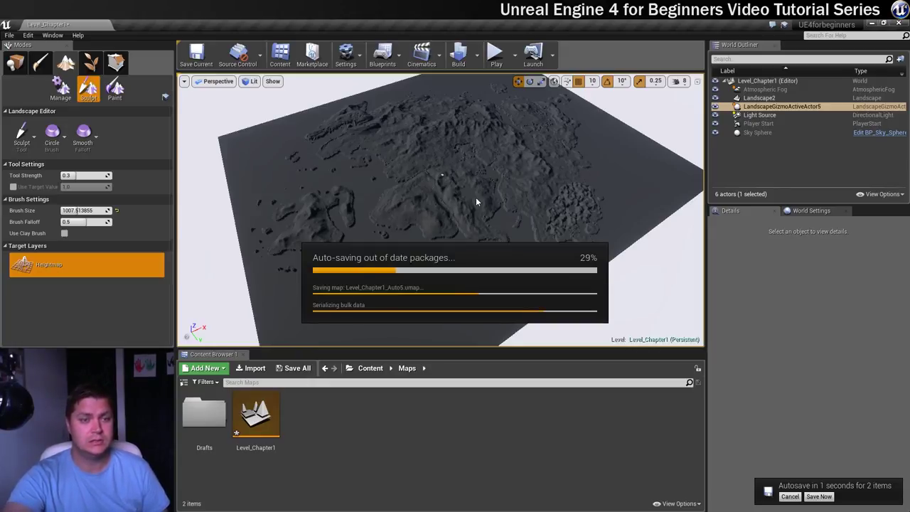
Play the level in the viewport and walk over the imported terrain to examine its surface, then stop playing
{"action": "mouse_move", "coordinate": [475, 197]}
{"action": "right_mouse_down"}
{"action": "mouse_move", "coordinate": [474, 213]}
{"action": "mouse_move", "coordinate": [498, 184]}
{"action": "right_mouse_up"}
{"action": "right_click_drag", "start_coordinate": [458, 212], "coordinate": [430, 226]}
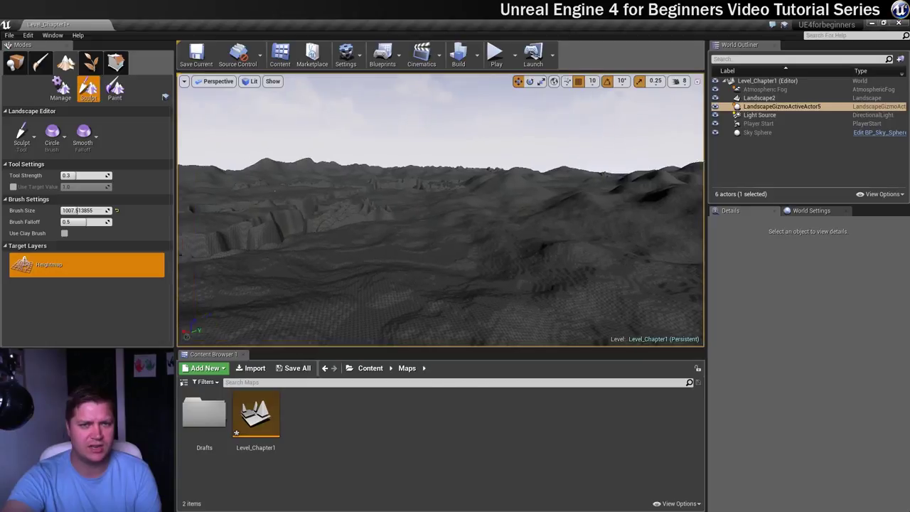
{"action": "key", "text": "alt+p"}
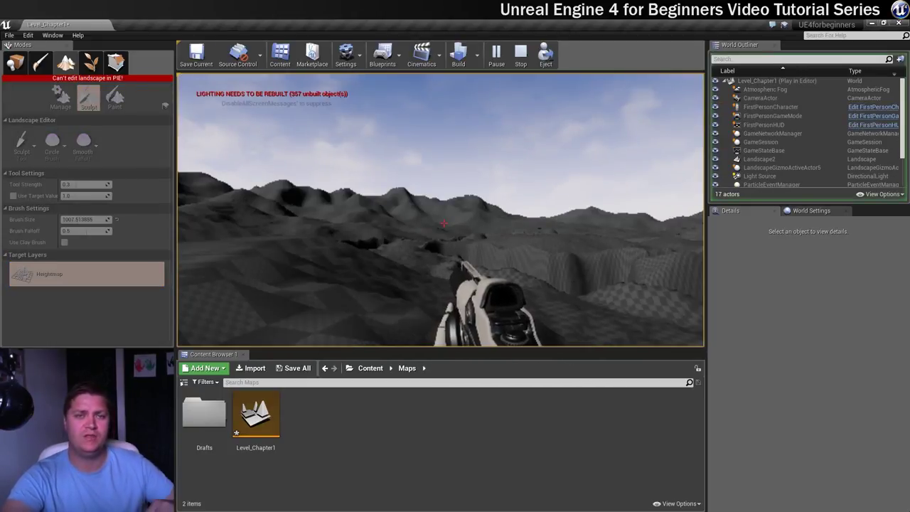
{"action": "key", "text": "w"}
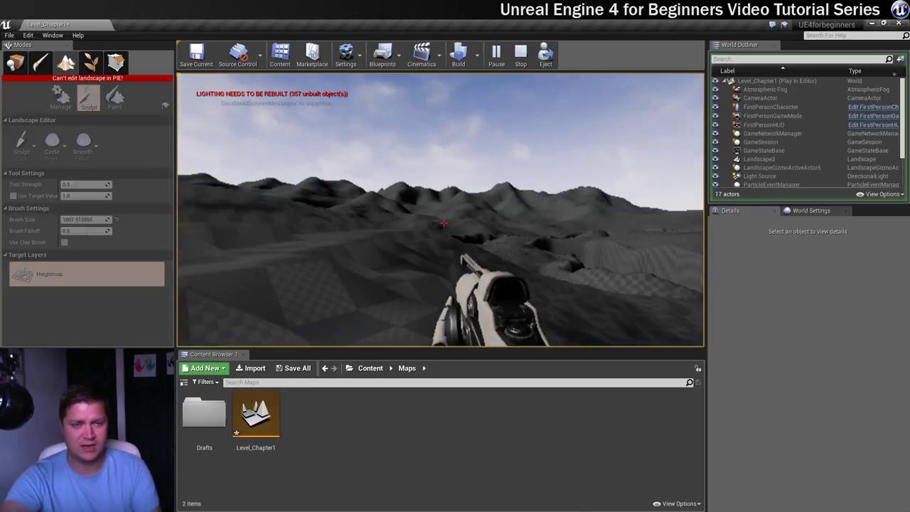
{"action": "key", "text": "w"}
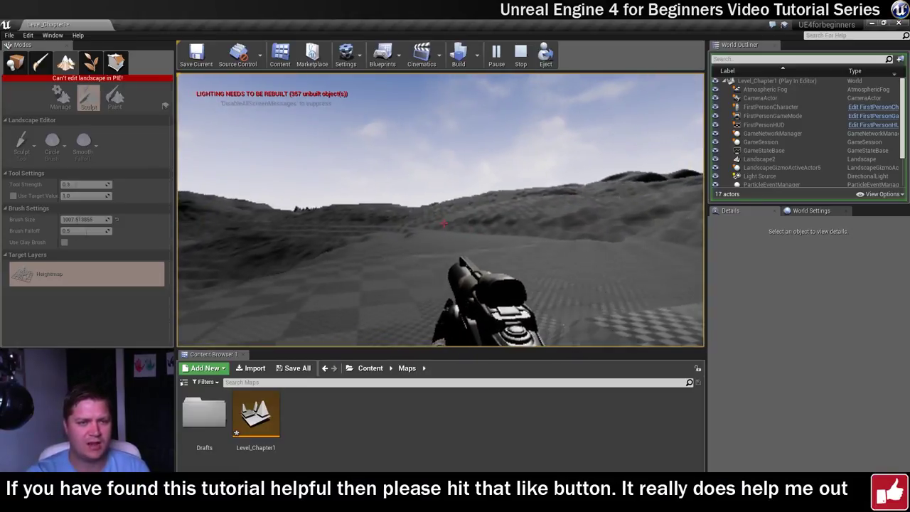
{"action": "key", "text": "w"}
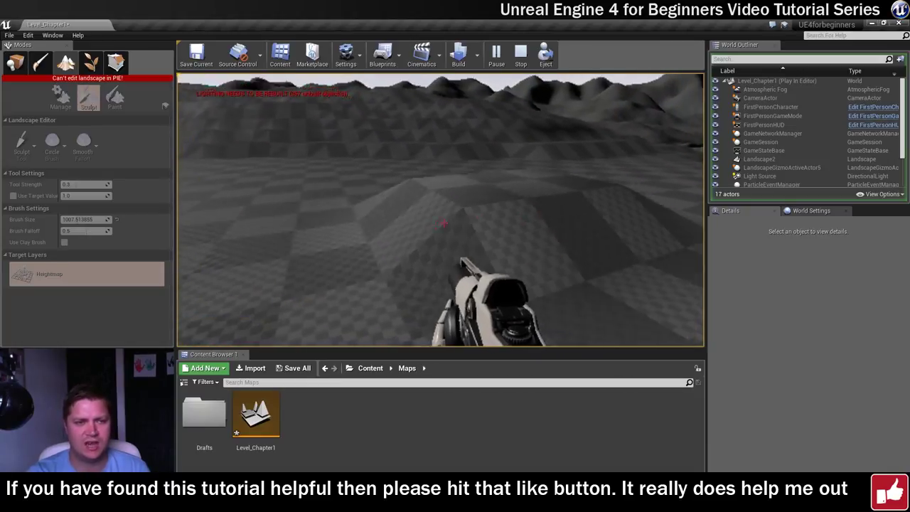
{"action": "key", "text": "w"}
{"action": "key", "text": "w"}
{"action": "key", "text": "w"}
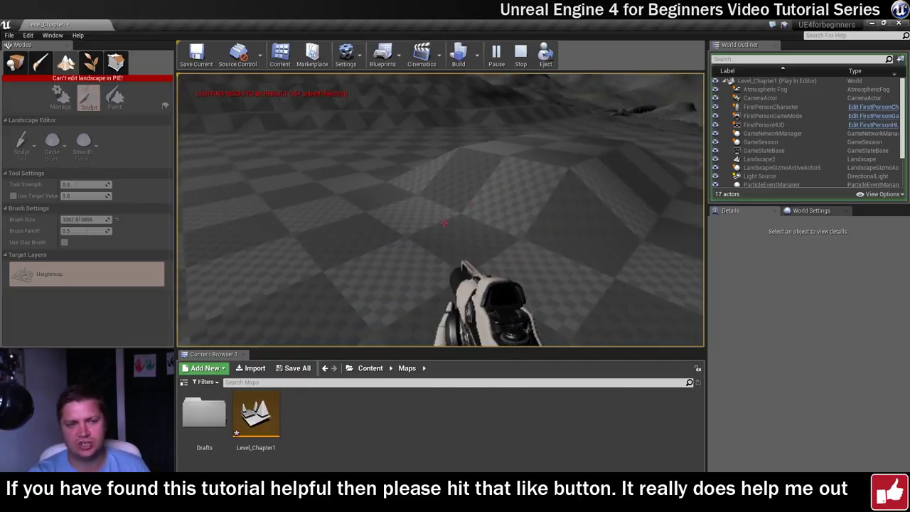
{"action": "key", "text": "w"}
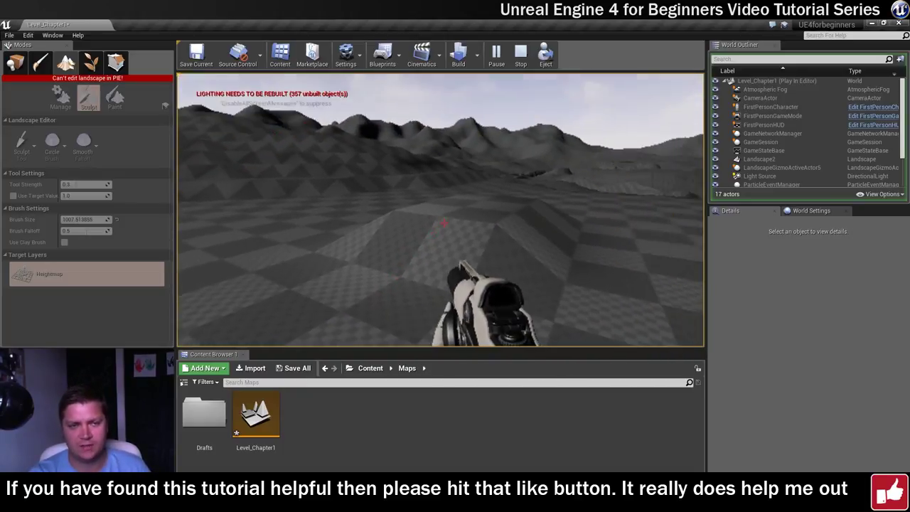
{"action": "key", "text": "w"}
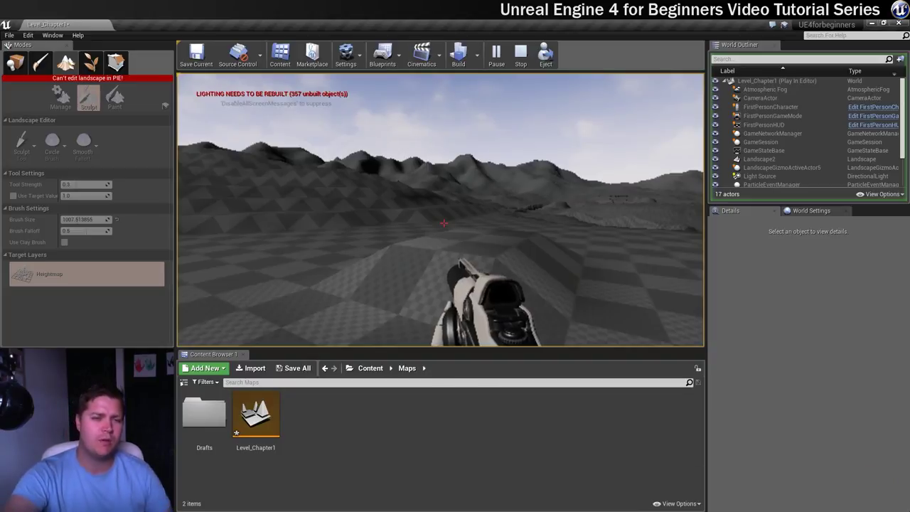
{"action": "key", "text": "s"}
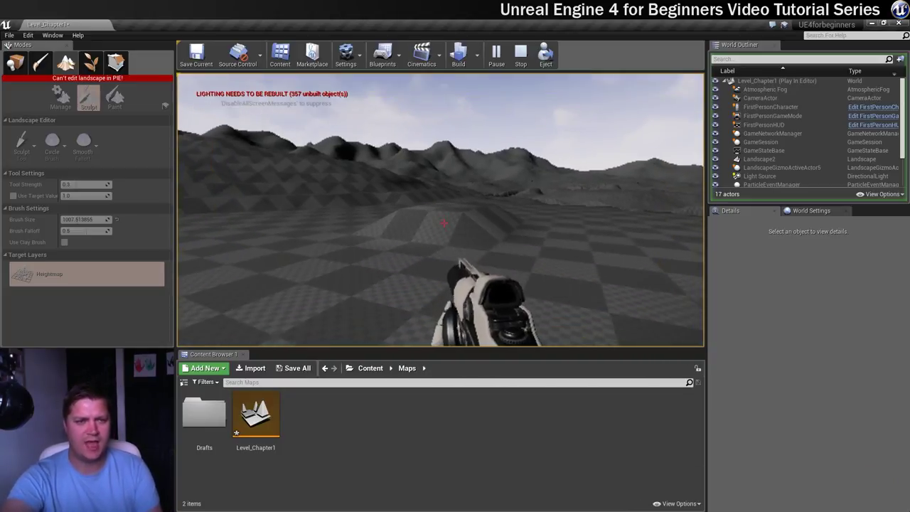
{"action": "key", "text": "Escape"}
Switch the landscape sculpting tool to Smooth and set its tool strength to 0.4
{"action": "right_click_drag", "start_coordinate": [520, 264], "coordinate": [530, 334]}
{"action": "key", "text": "s"}
{"action": "right_click_drag", "start_coordinate": [533, 295], "coordinate": [524, 260]}
{"action": "left_click", "coordinate": [21, 134]}
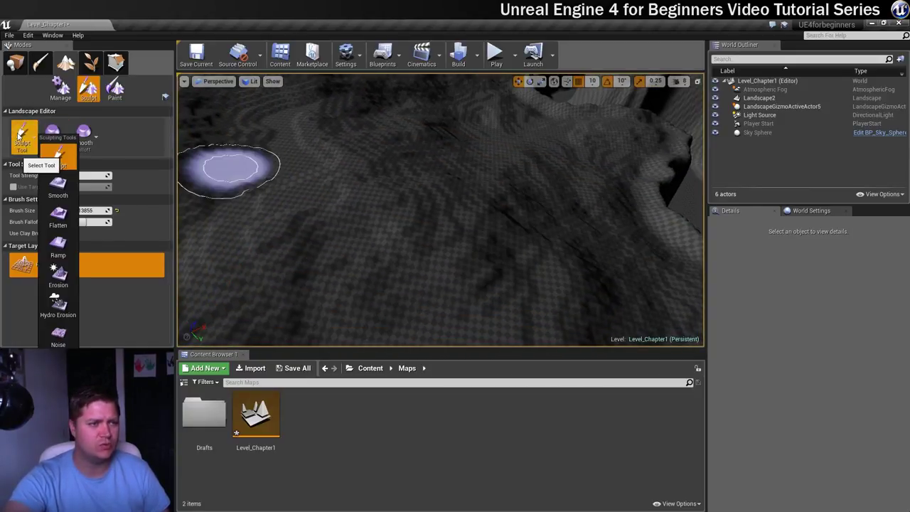
{"action": "left_click", "coordinate": [57, 186]}
{"action": "left_click", "coordinate": [76, 176]}
{"action": "type", "text": "0.4"}
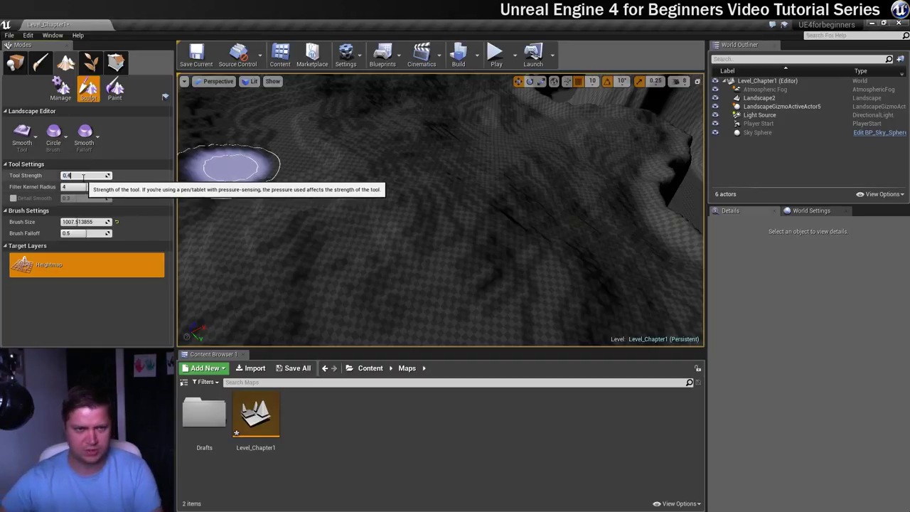
{"action": "key", "text": "Return"}
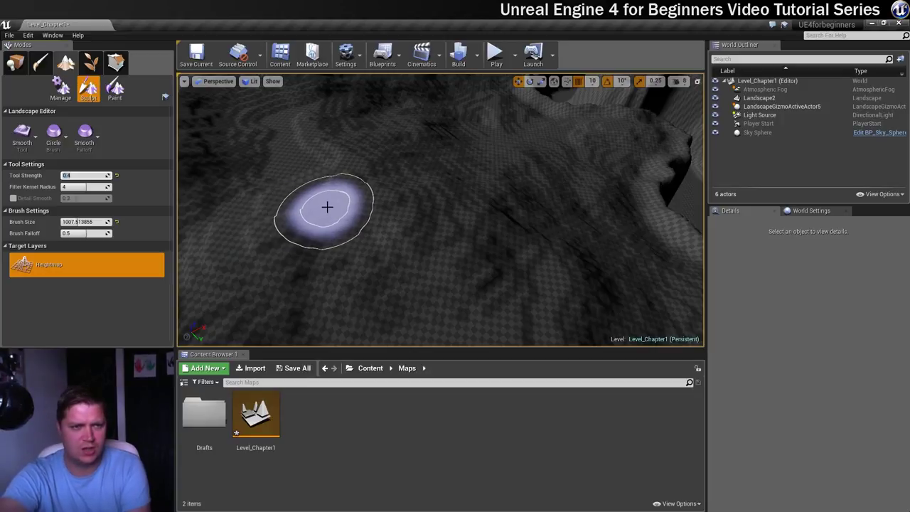
Enlarge the brush to 3227 and smooth the rough, bumpy ground beside the cliff edge
{"action": "key", "text": "bracketright"}
{"action": "key", "text": "bracketright"}
{"action": "key", "text": "bracketright"}
{"action": "key", "text": "bracketright"}
{"action": "key", "text": "bracketright"}
{"action": "key", "text": "bracketright"}
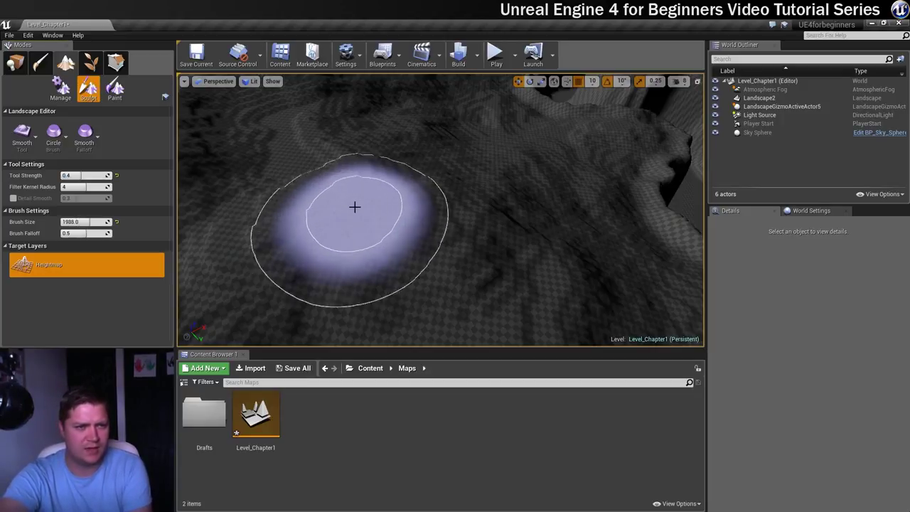
{"action": "mouse_move", "coordinate": [392, 211]}
{"action": "left_mouse_down"}
{"action": "mouse_move", "coordinate": [349, 195]}
{"action": "mouse_move", "coordinate": [460, 286]}
{"action": "mouse_move", "coordinate": [505, 197]}
{"action": "mouse_move", "coordinate": [387, 115]}
{"action": "mouse_move", "coordinate": [472, 119]}
{"action": "mouse_move", "coordinate": [621, 238]}
{"action": "left_mouse_up"}
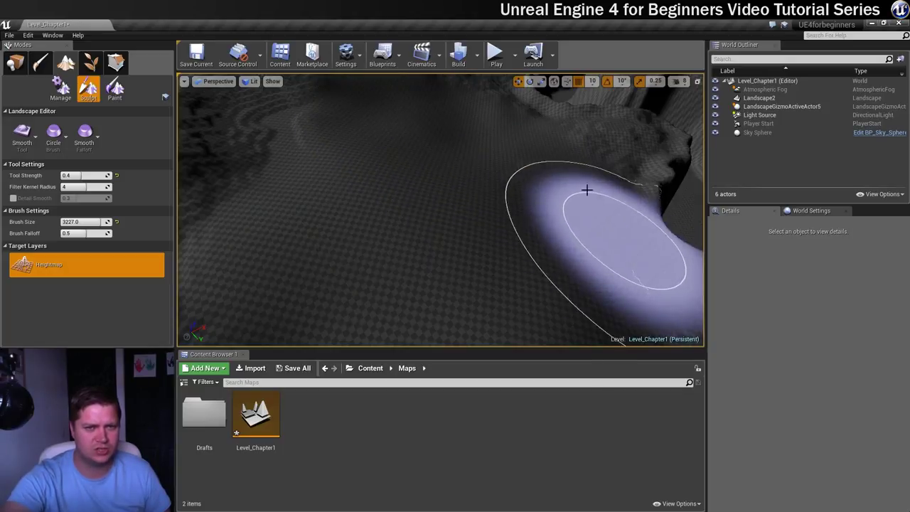
{"action": "mouse_move", "coordinate": [644, 127]}
{"action": "left_mouse_down"}
{"action": "mouse_move", "coordinate": [575, 146]}
{"action": "mouse_move", "coordinate": [290, 101]}
{"action": "mouse_move", "coordinate": [201, 189]}
{"action": "mouse_move", "coordinate": [285, 347]}
{"action": "left_mouse_up"}
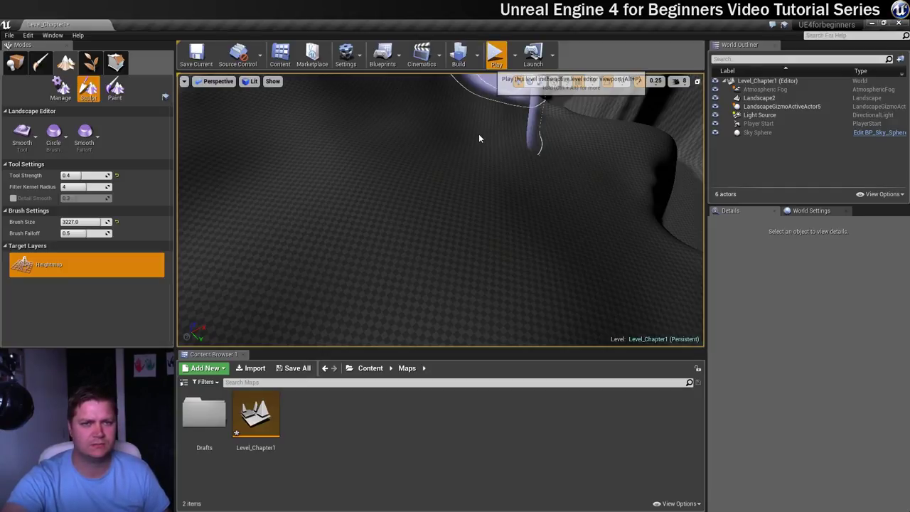
Play the level again and walk across the smoothed ground to check how even the terrain is
{"action": "key", "text": "alt+p"}
{"action": "key", "text": "w"}
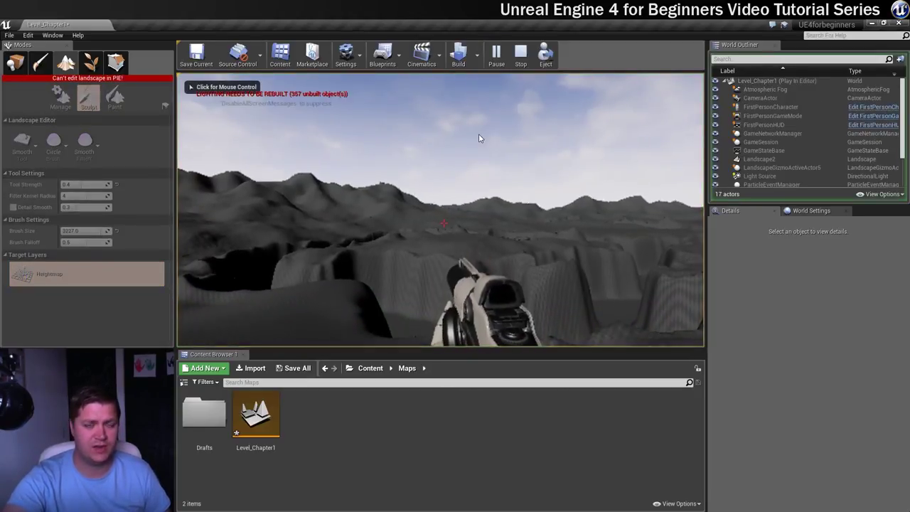
{"action": "left_click", "coordinate": [440, 183]}
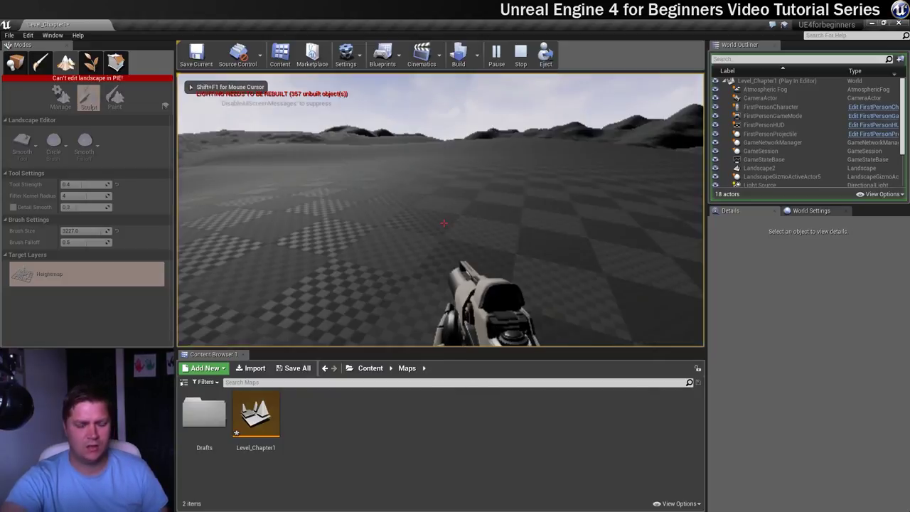
{"action": "key", "text": "w"}
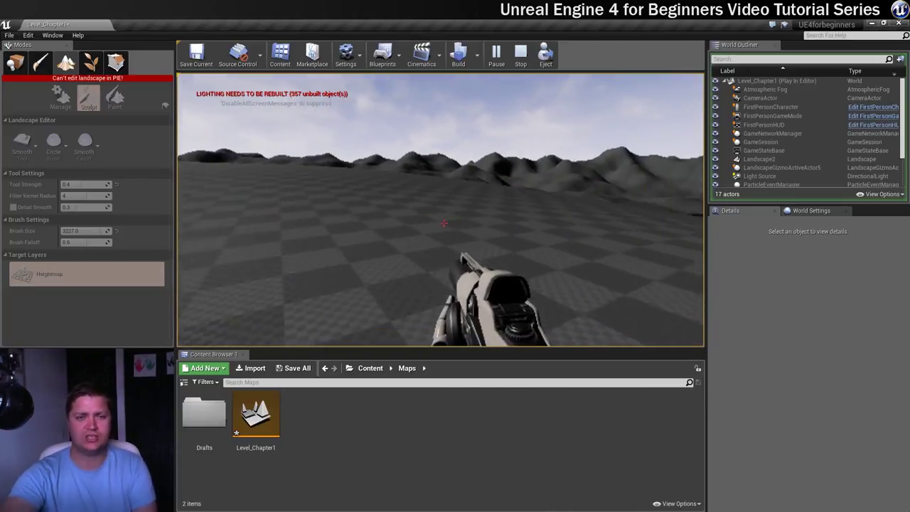
{"action": "key", "text": "w"}
{"action": "key", "text": "w"}
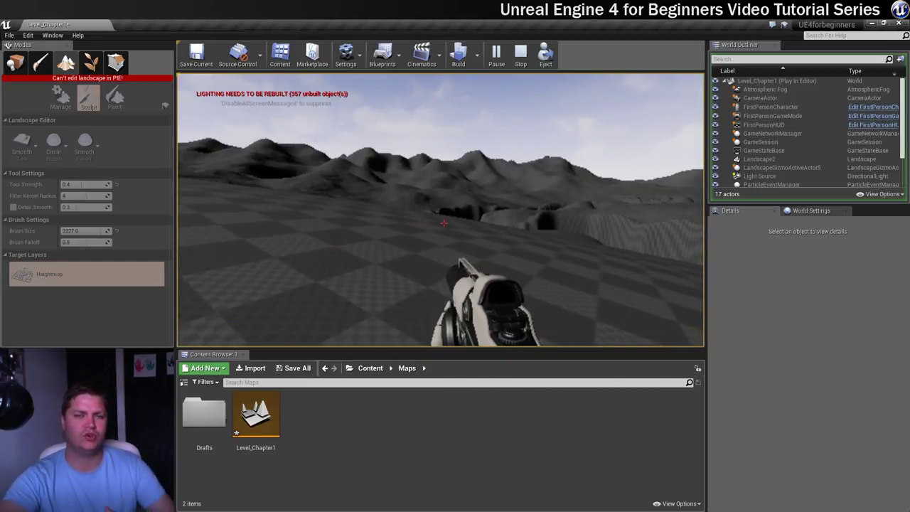
{"action": "key", "text": "w"}
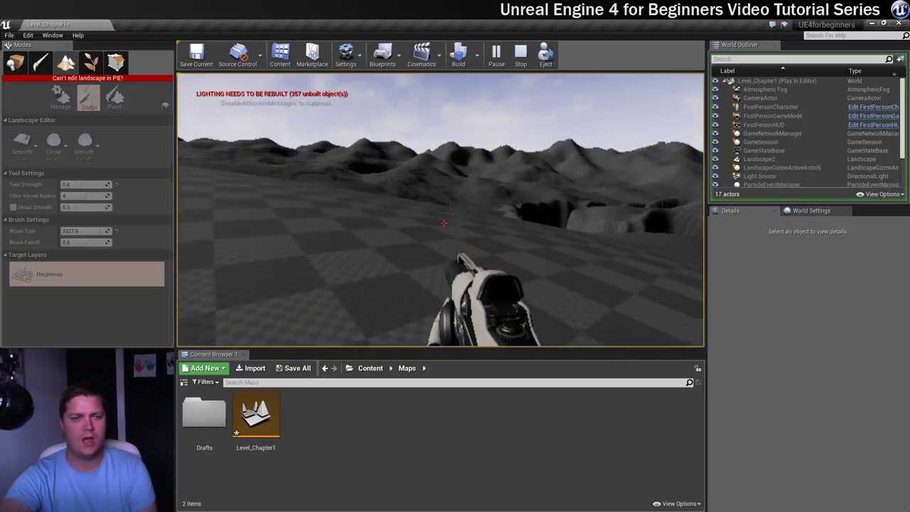
{"action": "key", "text": "w"}
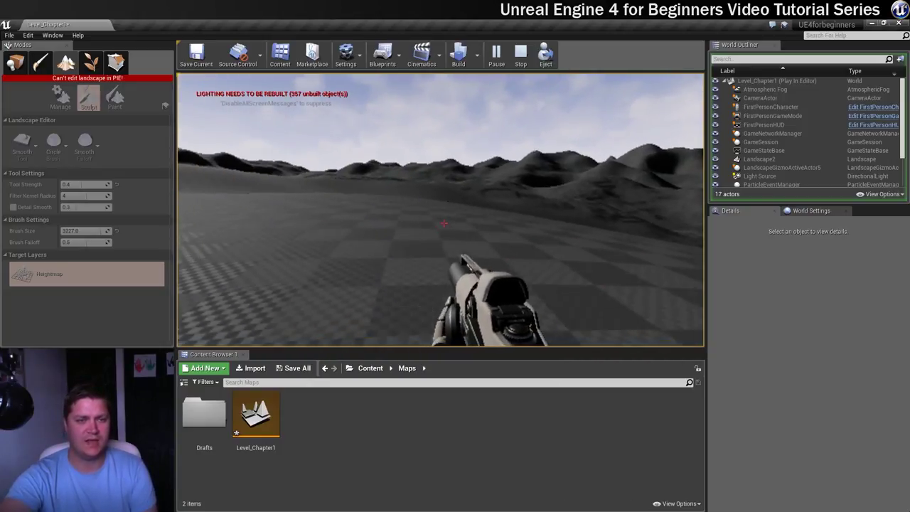
{"action": "key", "text": "w"}
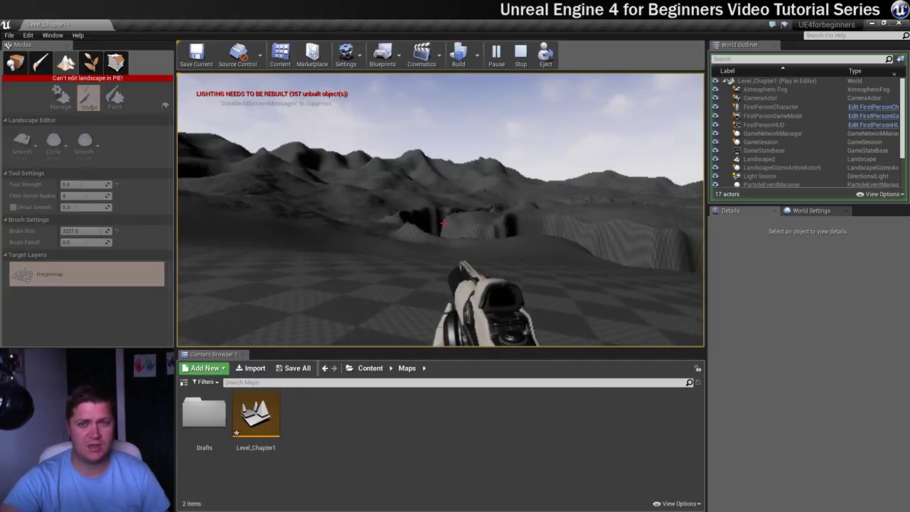
Stop playing and, in Landscape mode, start a Create New landscape in place of the heightmap import
{"action": "key", "text": "Escape"}
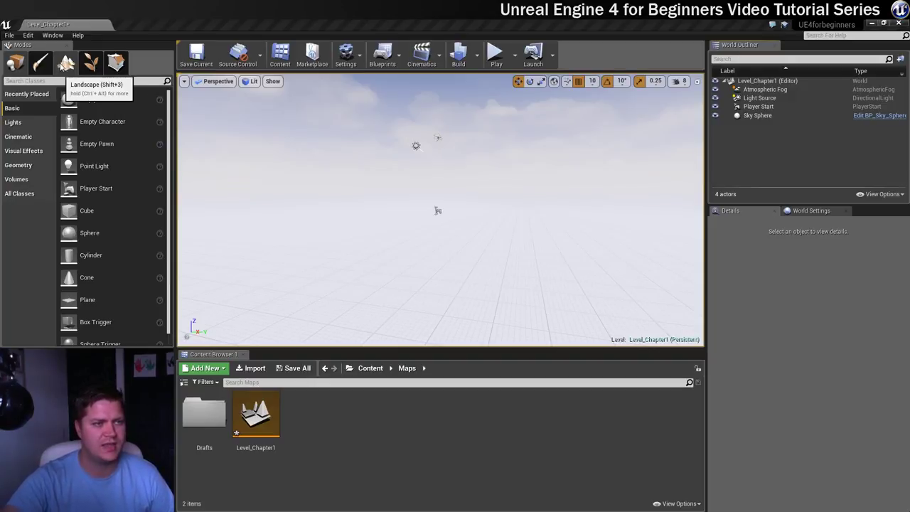
{"action": "left_click", "coordinate": [66, 63]}
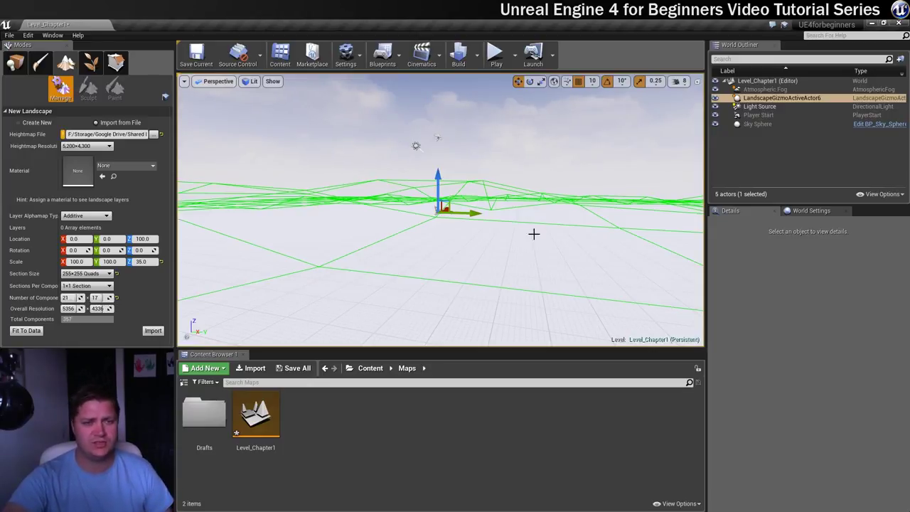
{"action": "left_click", "coordinate": [23, 123]}
{"action": "key", "text": "s"}
{"action": "right_click_drag", "start_coordinate": [389, 226], "coordinate": [412, 239]}
{"action": "key", "text": "w"}
{"action": "key", "text": "s"}
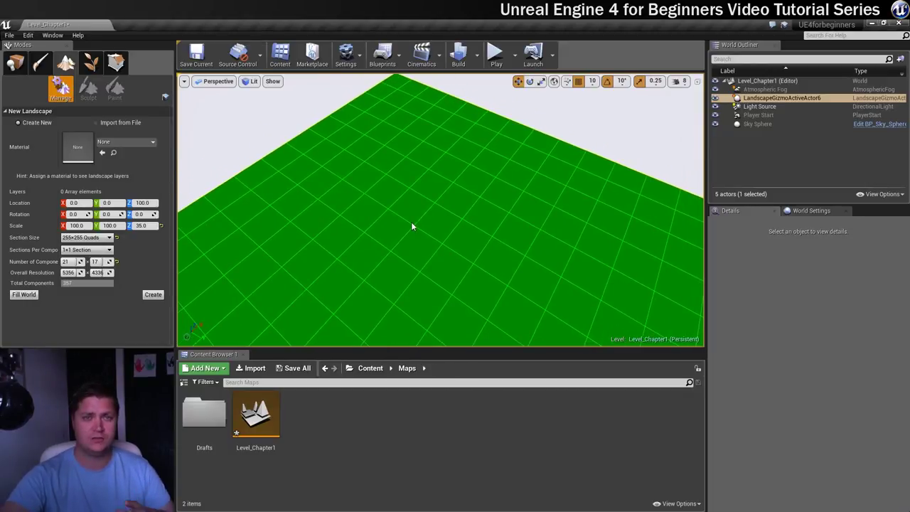
Set the new landscape's section size to 31×31 Quads and view the whole preview grid
{"action": "left_click", "coordinate": [108, 237]}
{"action": "left_click", "coordinate": [88, 267]}
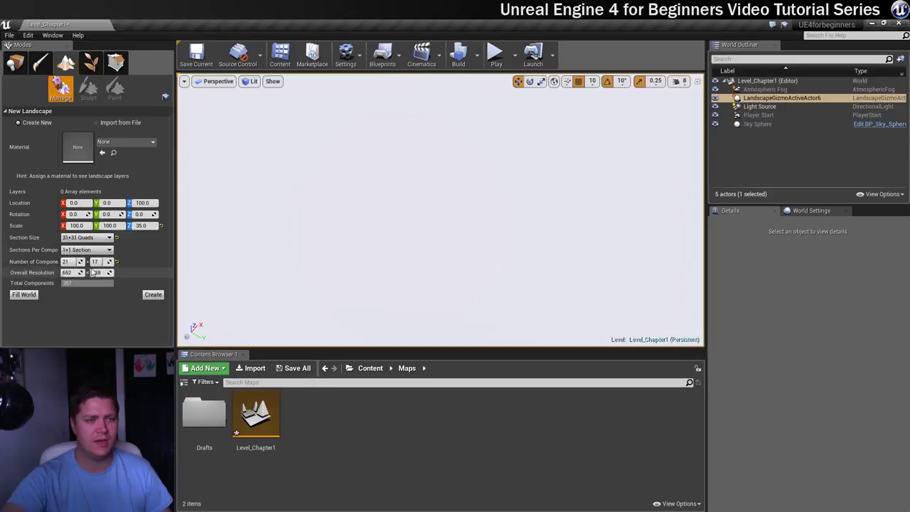
{"action": "right_click_drag", "start_coordinate": [376, 241], "coordinate": [569, 285]}
{"action": "right_click_drag", "start_coordinate": [391, 302], "coordinate": [430, 238]}
{"action": "mouse_move", "coordinate": [333, 259]}
{"action": "right_mouse_down"}
{"action": "mouse_move", "coordinate": [356, 240]}
{"action": "mouse_move", "coordinate": [330, 261]}
{"action": "right_mouse_up"}
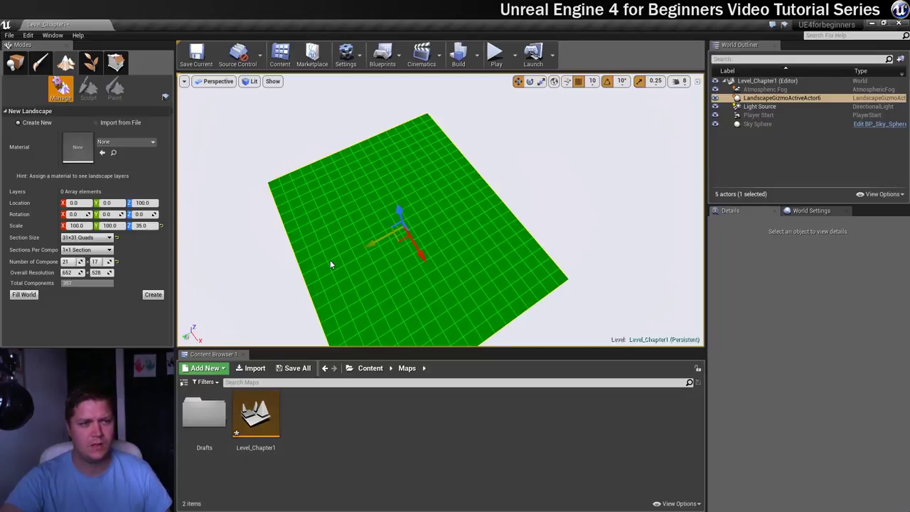
Set the landscape's Z scale to 100 and its number of components to 8 × 8, and create it
{"action": "left_click", "coordinate": [144, 225]}
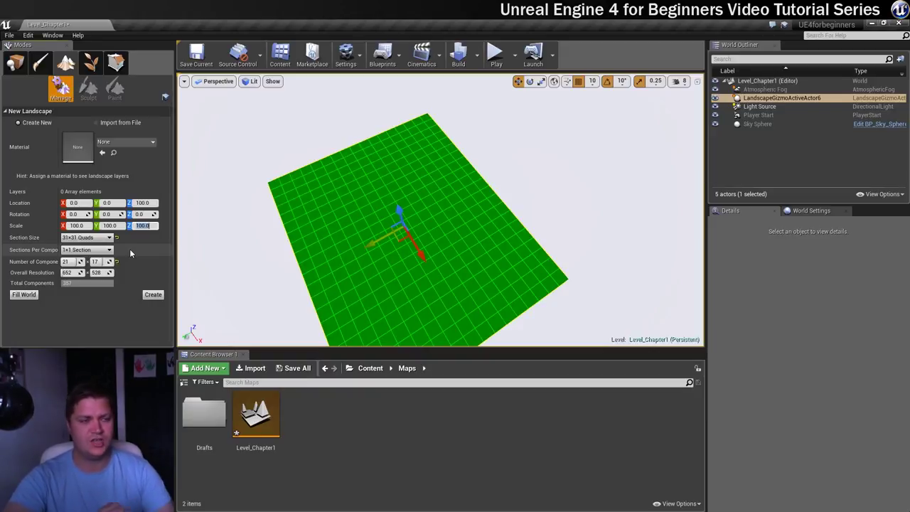
{"action": "left_click", "coordinate": [66, 261]}
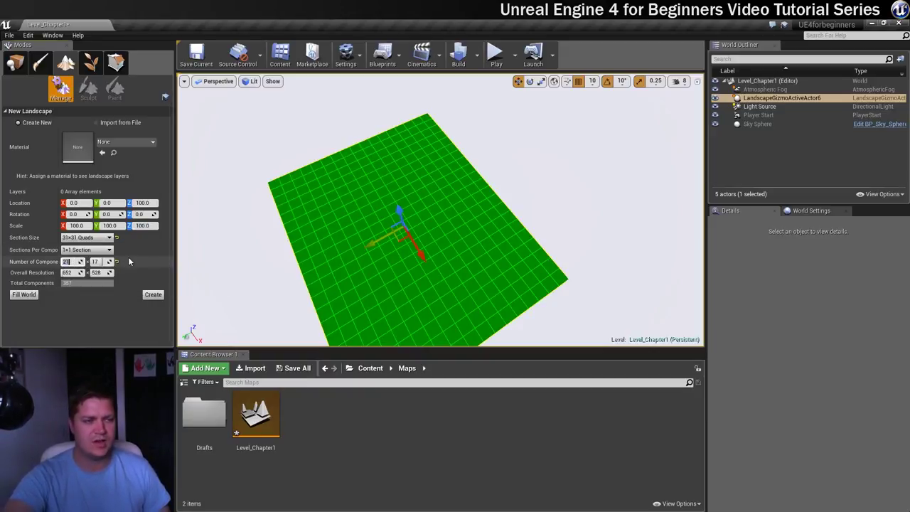
{"action": "type", "text": "8"}
{"action": "key", "text": "Return"}
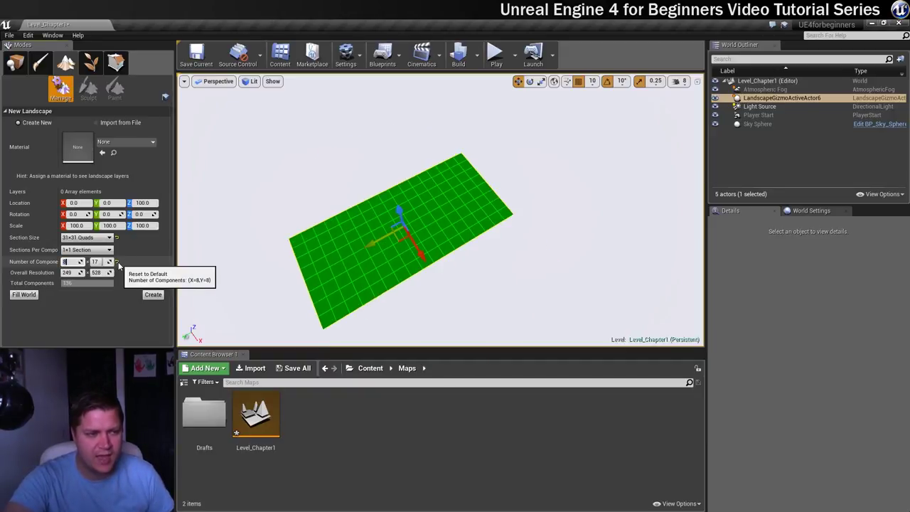
{"action": "left_click", "coordinate": [117, 262]}
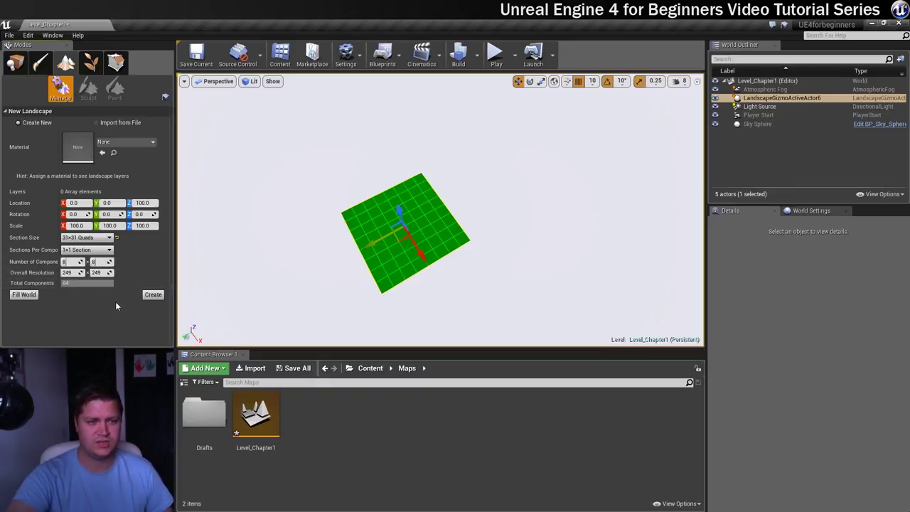
{"action": "left_click", "coordinate": [153, 296]}
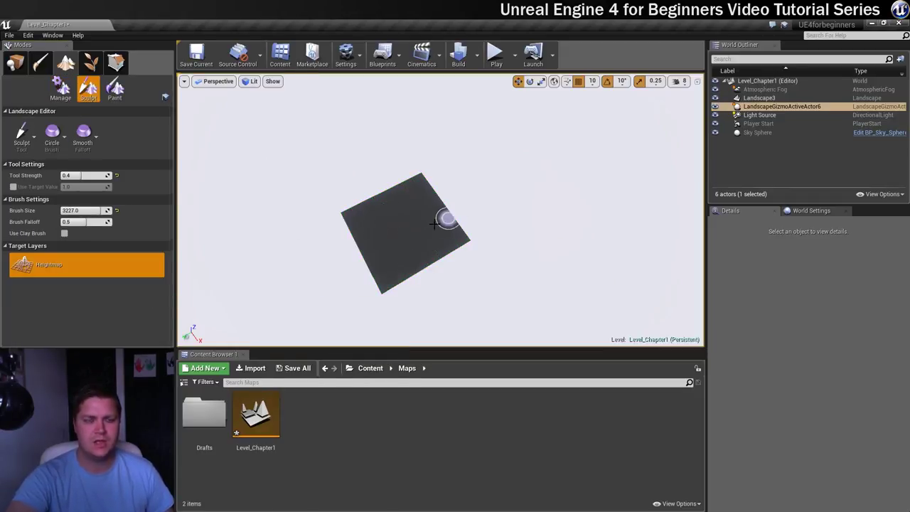
Fly around the newly created flat landscape to examine its size and extent
{"action": "mouse_move", "coordinate": [412, 229]}
{"action": "right_mouse_down"}
{"action": "mouse_move", "coordinate": [387, 248]}
{"action": "mouse_move", "coordinate": [448, 242]}
{"action": "right_mouse_up"}
{"action": "key", "text": "w"}
{"action": "key", "text": "w"}
{"action": "key", "text": "a"}
{"action": "key", "text": "s"}
{"action": "key", "text": "d"}
{"action": "right_click_drag", "start_coordinate": [409, 203], "coordinate": [408, 196]}
{"action": "key", "text": "w"}
{"action": "key", "text": "w"}
{"action": "key", "text": "s"}
{"action": "key", "text": "s"}
{"action": "mouse_move", "coordinate": [405, 157]}
{"action": "right_mouse_down"}
{"action": "mouse_move", "coordinate": [405, 148]}
{"action": "mouse_move", "coordinate": [405, 166]}
{"action": "mouse_move", "coordinate": [472, 166]}
{"action": "mouse_move", "coordinate": [410, 151]}
{"action": "right_mouse_up"}
{"action": "key", "text": "a"}
{"action": "key", "text": "d"}
{"action": "key", "text": "w"}
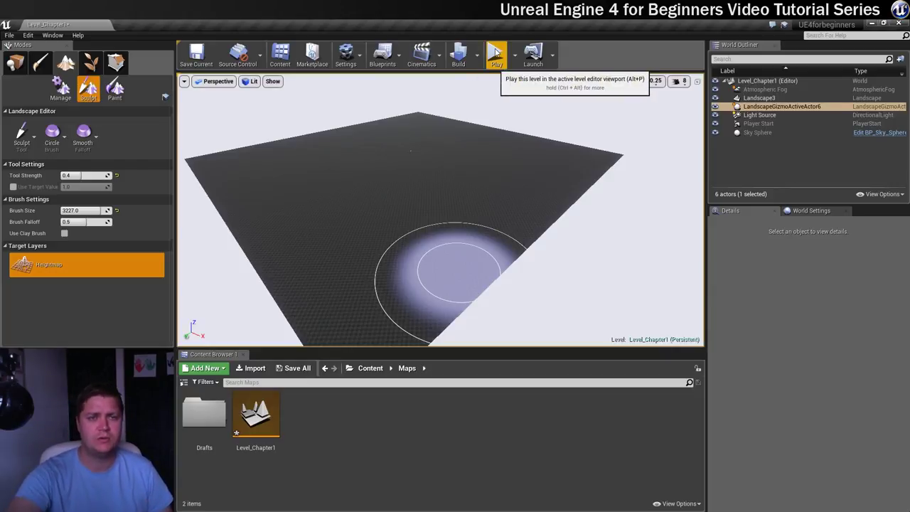
Play the level in the viewport to test how the player spawns on the new landscape, and stop playing
{"action": "left_click", "coordinate": [496, 54]}
{"action": "left_click", "coordinate": [496, 214]}
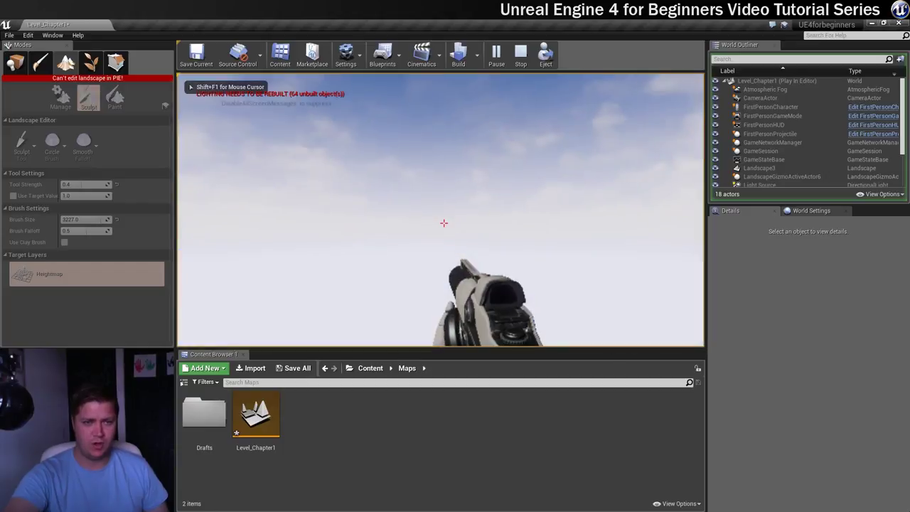
{"action": "key", "text": "Escape"}
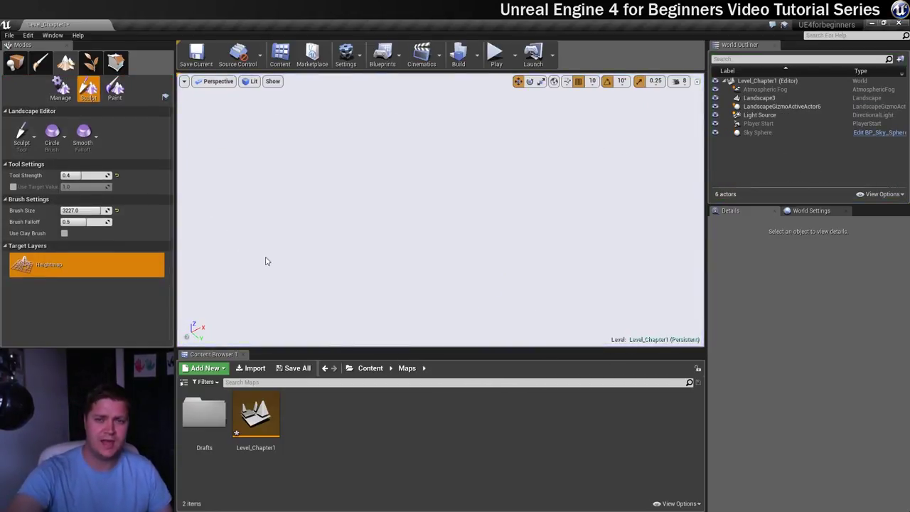
Select the Player Start in Place mode, focus on it, and raise it 100 cm so it clears the landscape surface
{"action": "left_click", "coordinate": [14, 63]}
{"action": "left_click", "coordinate": [760, 115]}
{"action": "left_click", "coordinate": [759, 124]}
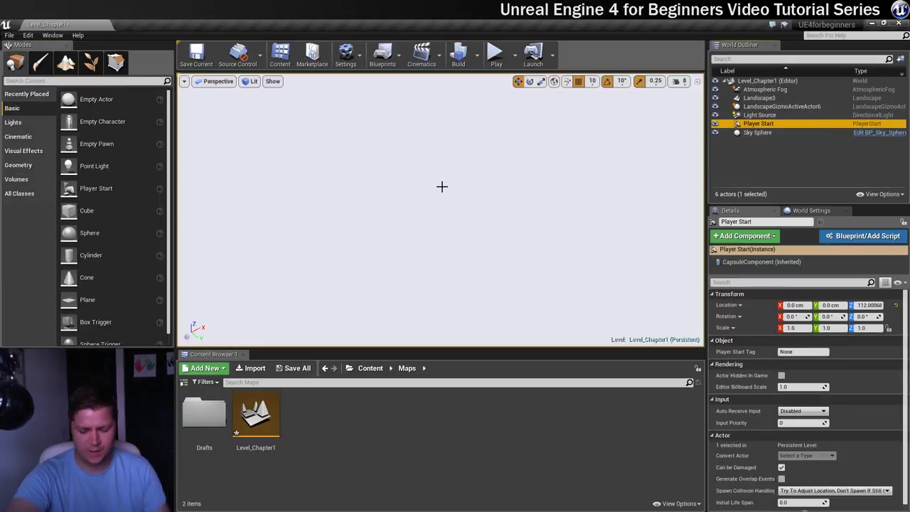
{"action": "key", "text": "f"}
{"action": "right_click_drag", "start_coordinate": [433, 217], "coordinate": [435, 197]}
{"action": "left_click_drag", "start_coordinate": [419, 242], "coordinate": [432, 178], "text": "alt"}
{"action": "right_click_drag", "start_coordinate": [466, 146], "coordinate": [474, 144]}
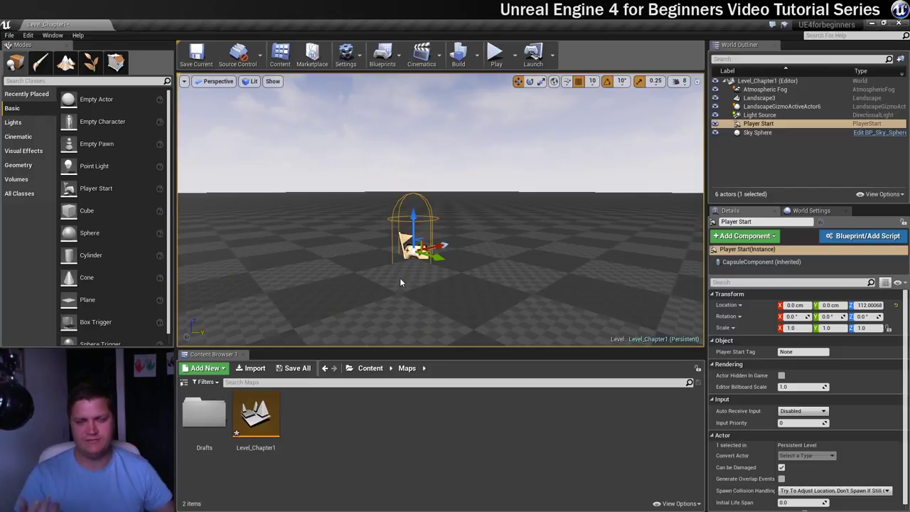
{"action": "left_click_drag", "start_coordinate": [400, 278], "coordinate": [491, 138], "text": "alt"}
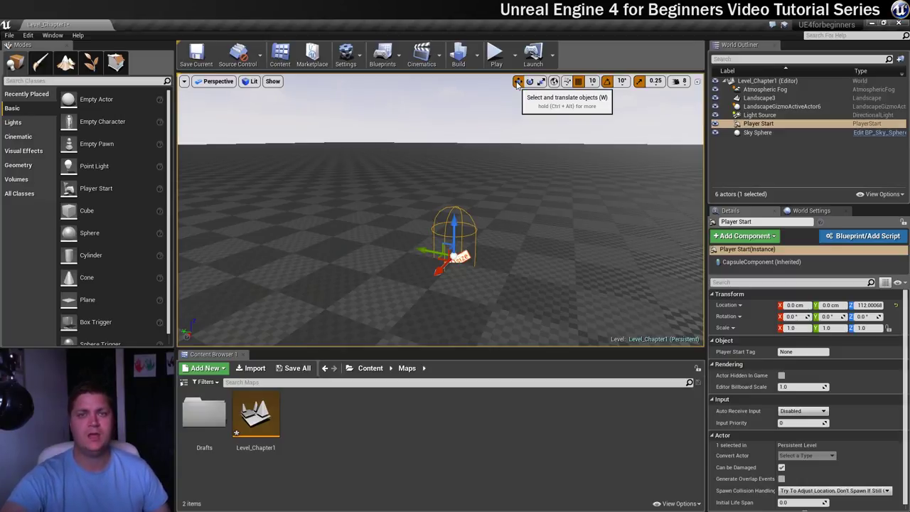
{"action": "left_click_drag", "start_coordinate": [457, 226], "coordinate": [454, 174]}
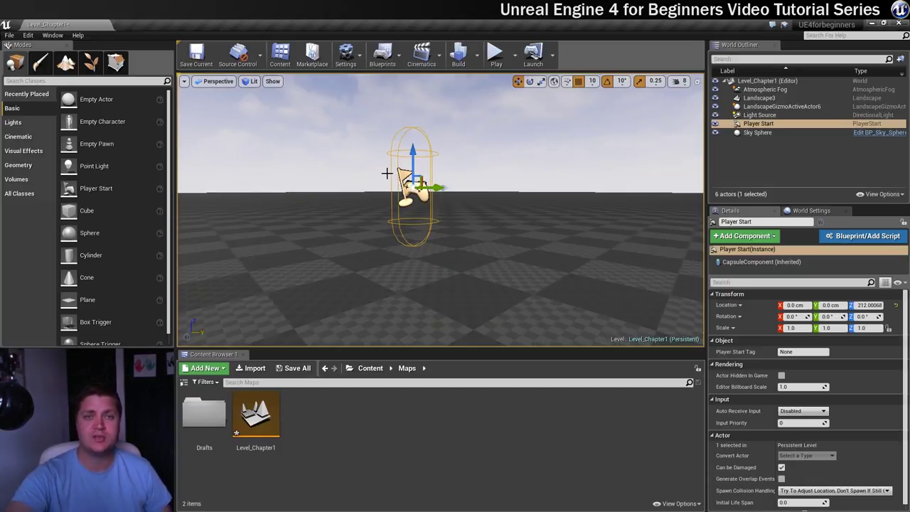
Play the level again, walk across the flat landscape to judge its size, and stop playing
{"action": "left_click", "coordinate": [495, 53]}
{"action": "left_click", "coordinate": [436, 190]}
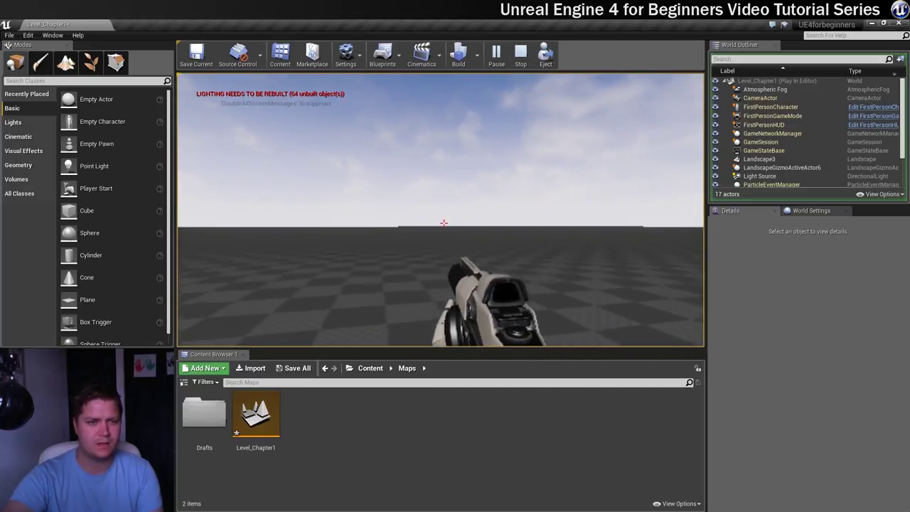
{"action": "key", "text": "w"}
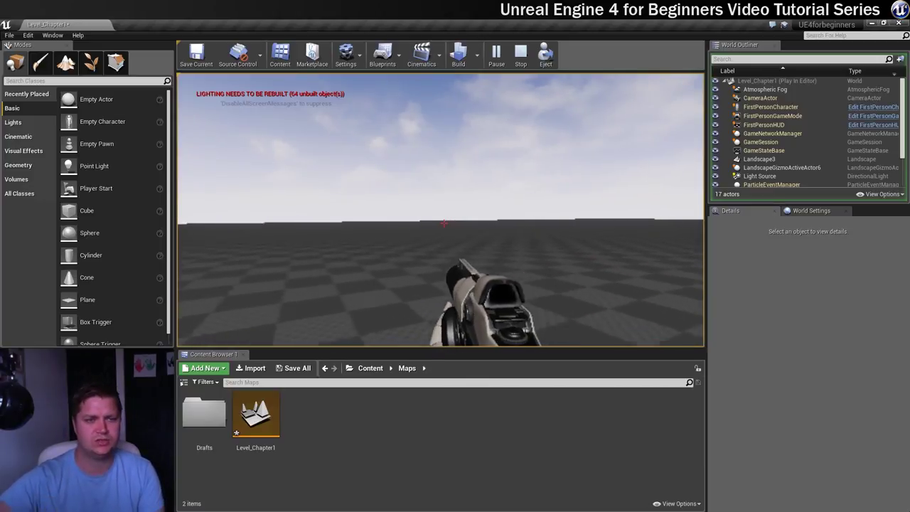
{"action": "key", "text": "Escape"}
Return to landscape sculpting and set the Sculpt tool's strength to 0.1 and brush size to 2048
{"action": "right_click_drag", "start_coordinate": [354, 260], "coordinate": [503, 313]}
{"action": "key", "text": "s"}
{"action": "key", "text": "a"}
{"action": "right_click_drag", "start_coordinate": [369, 291], "coordinate": [357, 259]}
{"action": "left_click_drag", "start_coordinate": [420, 249], "coordinate": [453, 207]}
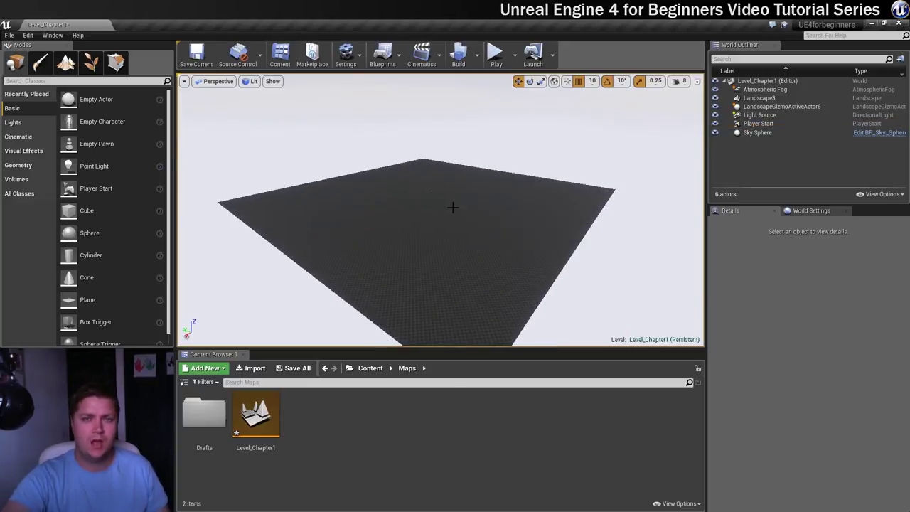
{"action": "left_click", "coordinate": [65, 63]}
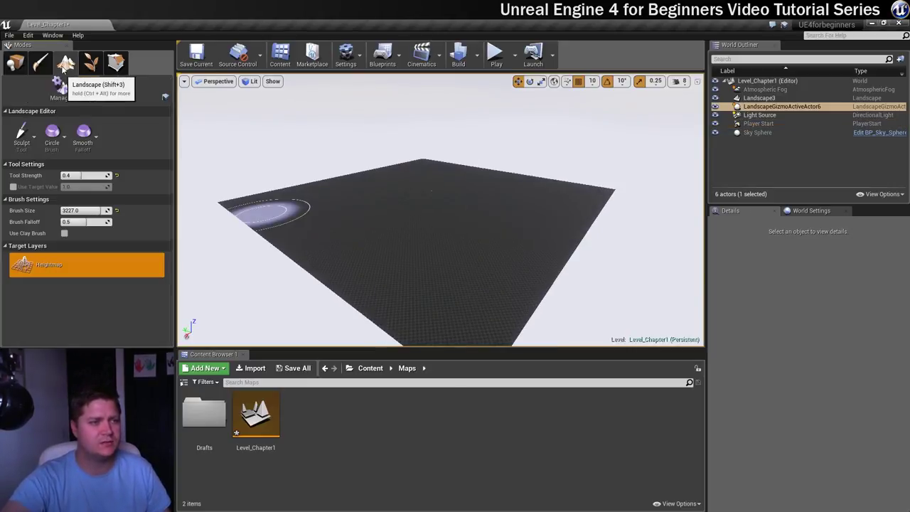
{"action": "left_click", "coordinate": [82, 175]}
{"action": "type", "text": "0.1"}
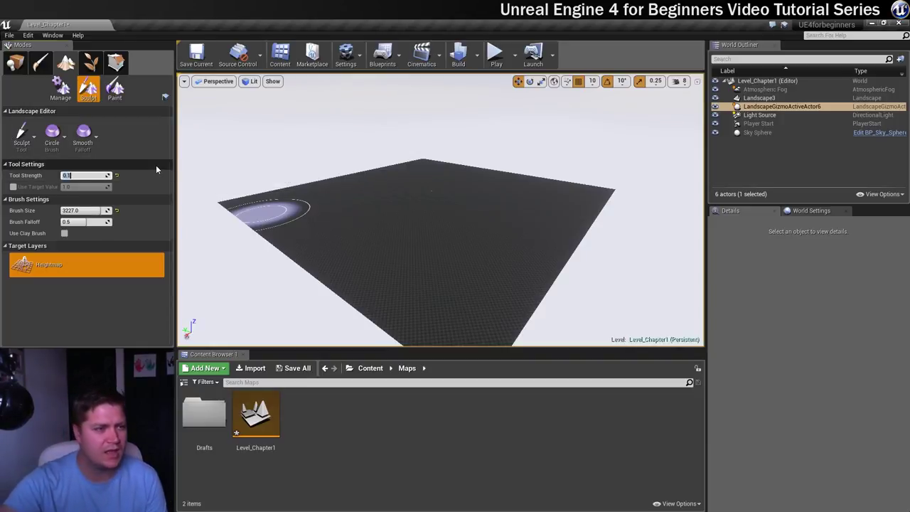
{"action": "left_click", "coordinate": [82, 211]}
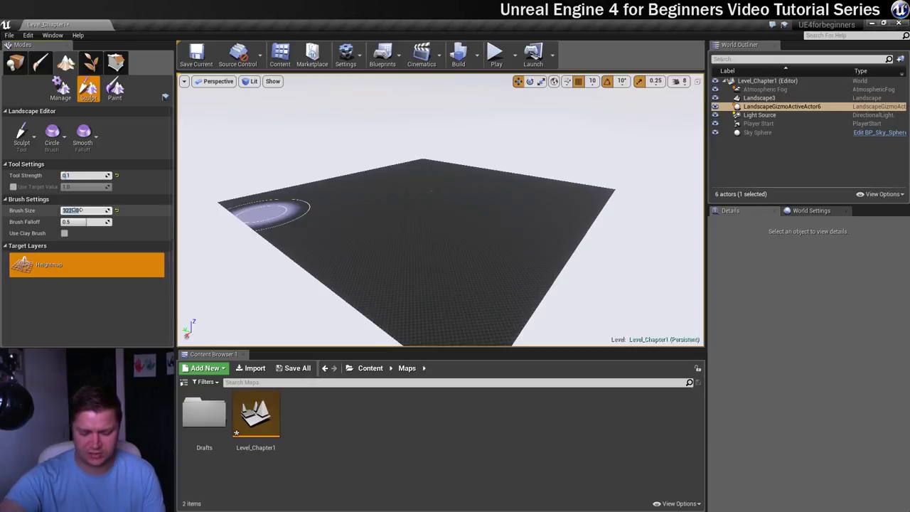
{"action": "type", "text": "2048"}
{"action": "key", "text": "Return"}
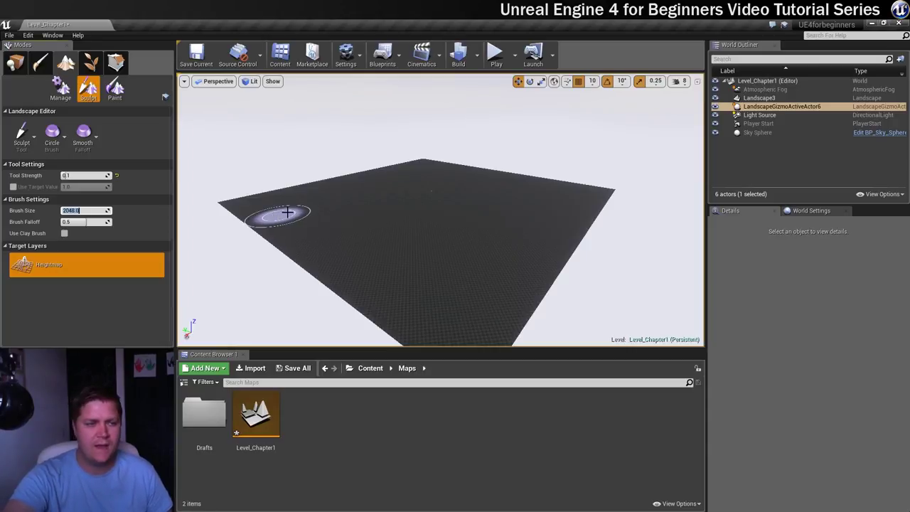
Sculpt raised, uneven ridges along two adjacent edges of the landscape, leaving the middle flat
{"action": "middle_click_drag", "start_coordinate": [274, 215], "coordinate": [299, 208]}
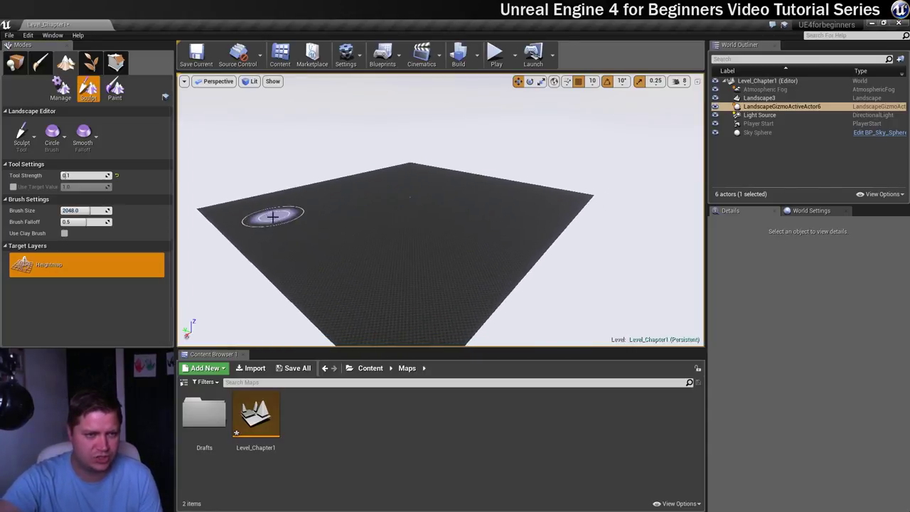
{"action": "mouse_move", "coordinate": [278, 242]}
{"action": "left_mouse_down"}
{"action": "mouse_move", "coordinate": [254, 238]}
{"action": "mouse_move", "coordinate": [238, 225]}
{"action": "mouse_move", "coordinate": [241, 212]}
{"action": "left_mouse_up"}
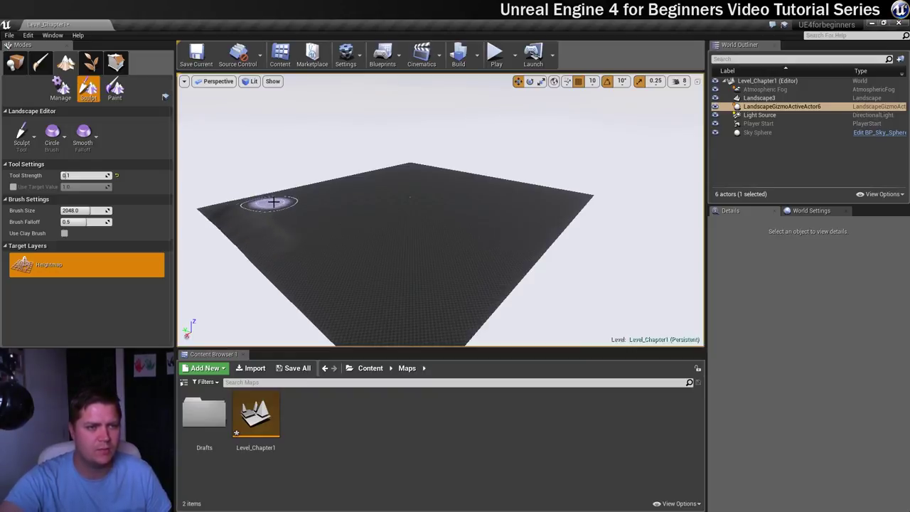
{"action": "mouse_move", "coordinate": [267, 207]}
{"action": "left_mouse_down"}
{"action": "mouse_move", "coordinate": [291, 242]}
{"action": "mouse_move", "coordinate": [248, 216]}
{"action": "mouse_move", "coordinate": [254, 202]}
{"action": "mouse_move", "coordinate": [286, 260]}
{"action": "mouse_move", "coordinate": [317, 258]}
{"action": "mouse_move", "coordinate": [363, 300]}
{"action": "mouse_move", "coordinate": [366, 317]}
{"action": "mouse_move", "coordinate": [400, 335]}
{"action": "mouse_move", "coordinate": [486, 286]}
{"action": "mouse_move", "coordinate": [404, 346]}
{"action": "mouse_move", "coordinate": [299, 282]}
{"action": "mouse_move", "coordinate": [276, 257]}
{"action": "mouse_move", "coordinate": [380, 309]}
{"action": "mouse_move", "coordinate": [266, 245]}
{"action": "mouse_move", "coordinate": [237, 202]}
{"action": "left_mouse_up"}
{"action": "mouse_move", "coordinate": [419, 306]}
{"action": "left_mouse_down"}
{"action": "mouse_move", "coordinate": [349, 287]}
{"action": "mouse_move", "coordinate": [283, 233]}
{"action": "mouse_move", "coordinate": [328, 279]}
{"action": "mouse_move", "coordinate": [294, 244]}
{"action": "mouse_move", "coordinate": [321, 234]}
{"action": "mouse_move", "coordinate": [263, 226]}
{"action": "mouse_move", "coordinate": [244, 205]}
{"action": "left_mouse_up"}
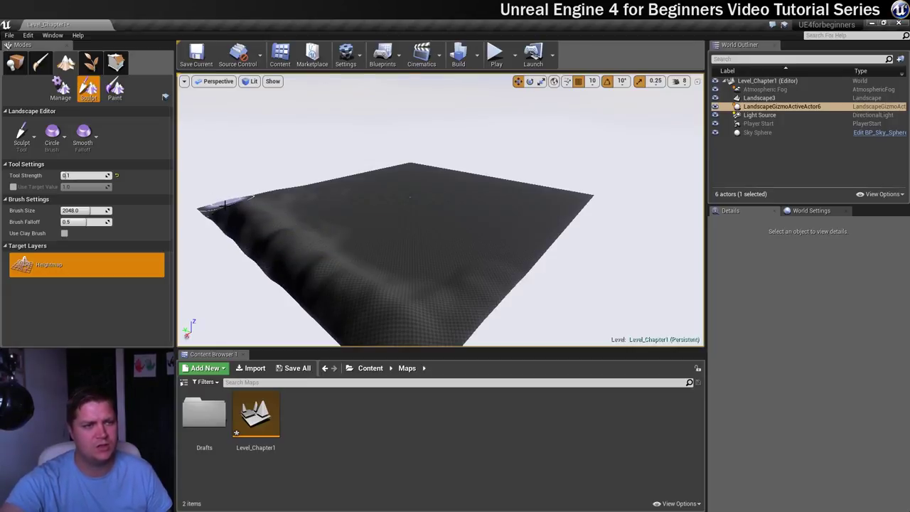
{"action": "mouse_move", "coordinate": [398, 283]}
{"action": "left_mouse_down"}
{"action": "mouse_move", "coordinate": [379, 270]}
{"action": "mouse_move", "coordinate": [463, 294]}
{"action": "mouse_move", "coordinate": [497, 262]}
{"action": "left_mouse_up"}
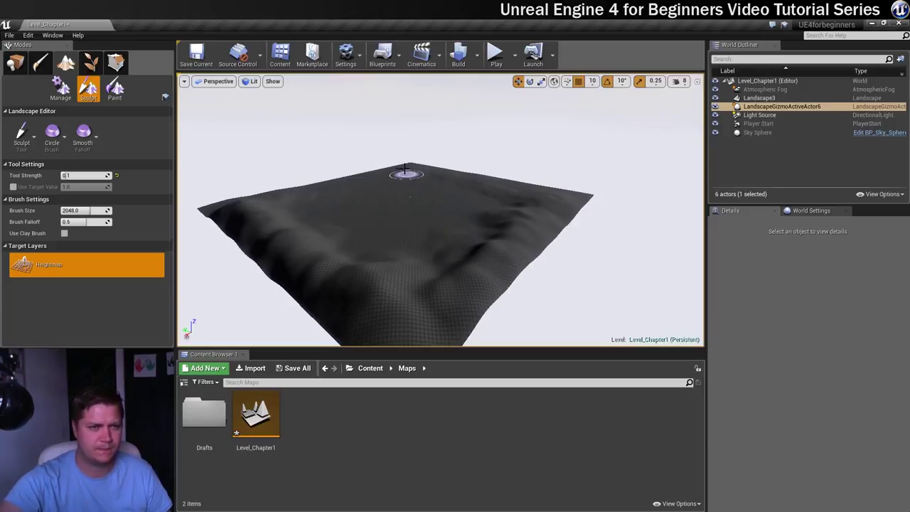
Raise the ground along another outer edge, working toward the landscape's far corner
{"action": "key", "text": "w"}
{"action": "mouse_move", "coordinate": [400, 161]}
{"action": "right_mouse_down"}
{"action": "mouse_move", "coordinate": [383, 154]}
{"action": "mouse_move", "coordinate": [399, 161]}
{"action": "right_mouse_up"}
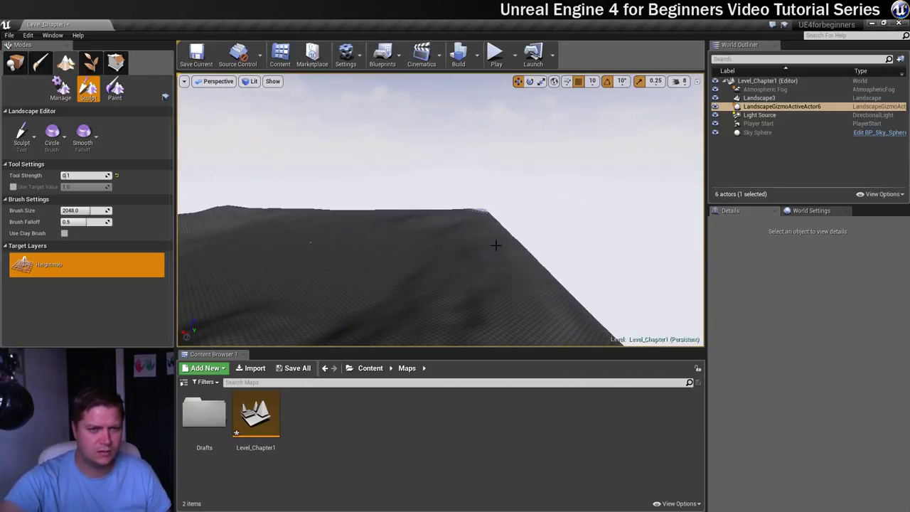
{"action": "mouse_move", "coordinate": [466, 243]}
{"action": "left_mouse_down"}
{"action": "mouse_move", "coordinate": [492, 273]}
{"action": "mouse_move", "coordinate": [471, 245]}
{"action": "left_mouse_up"}
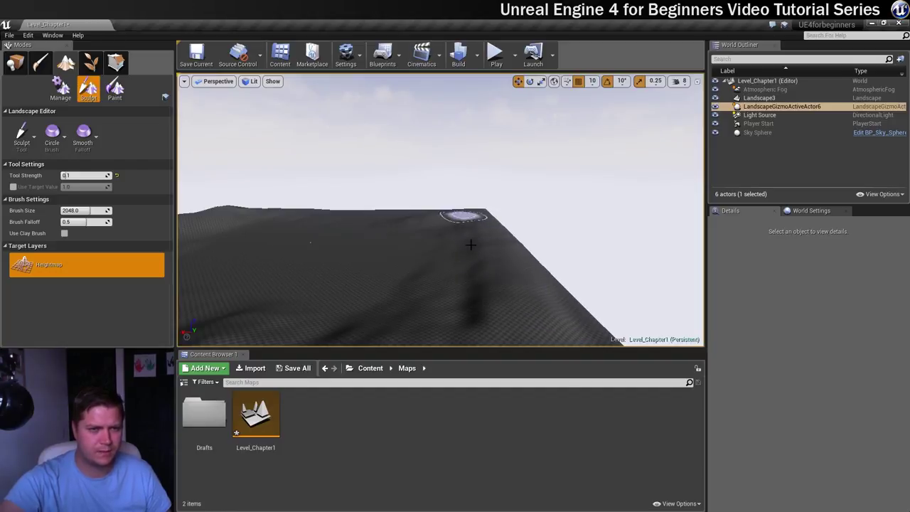
Increase the tool strength to 0.2 and build up higher hills along the landscape's border
{"action": "left_click", "coordinate": [107, 175]}
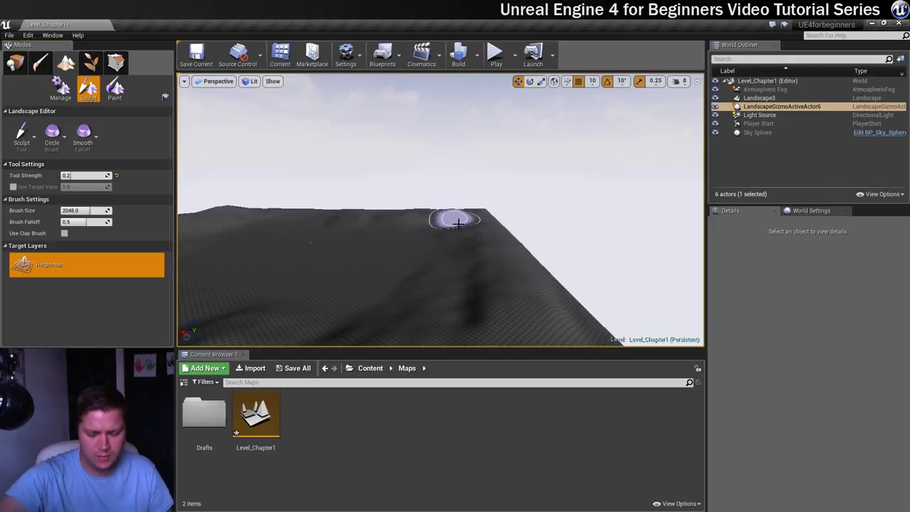
{"action": "scroll", "coordinate": [450, 258], "scroll_direction": "down", "scroll_amount": 10}
{"action": "right_click_drag", "start_coordinate": [450, 258], "coordinate": [259, 255]}
{"action": "mouse_move", "coordinate": [451, 258]}
{"action": "left_mouse_down"}
{"action": "mouse_move", "coordinate": [431, 310]}
{"action": "mouse_move", "coordinate": [499, 305]}
{"action": "mouse_move", "coordinate": [486, 258]}
{"action": "left_mouse_up"}
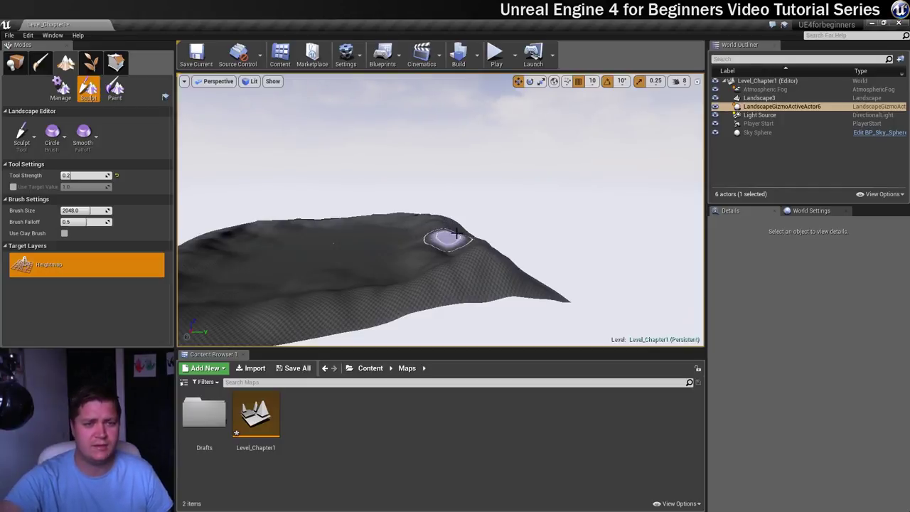
{"action": "right_click_drag", "start_coordinate": [430, 282], "coordinate": [415, 219]}
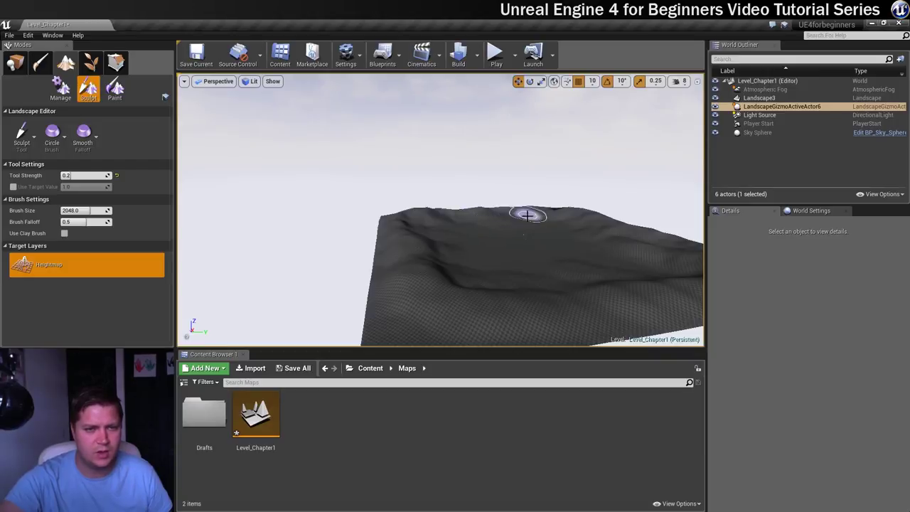
{"action": "mouse_move", "coordinate": [553, 244]}
{"action": "right_mouse_down"}
{"action": "mouse_move", "coordinate": [454, 247]}
{"action": "mouse_move", "coordinate": [542, 244]}
{"action": "right_mouse_up"}
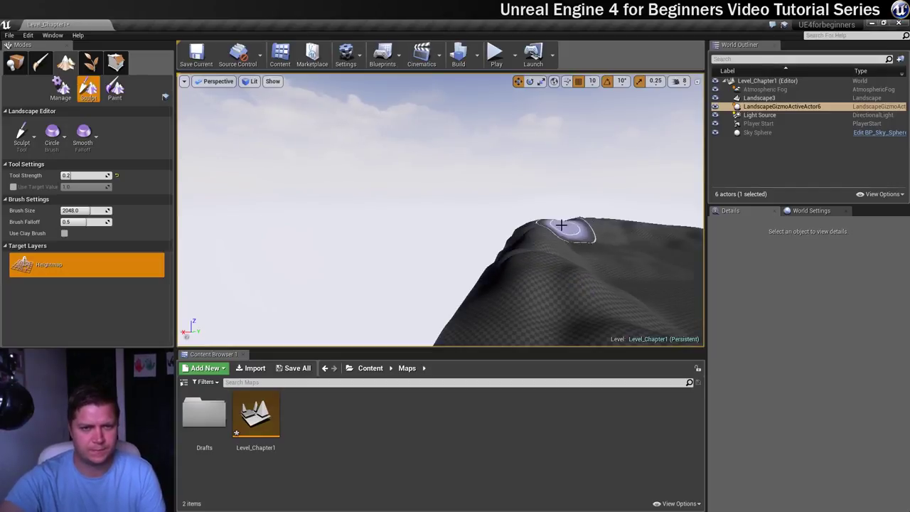
Sculpt higher, uneven hills along the remaining low stretches of the landscape's border with the Sculpt tool at strength 0.2
{"action": "left_click_drag", "start_coordinate": [540, 270], "coordinate": [548, 252]}
{"action": "mouse_move", "coordinate": [548, 252]}
{"action": "right_mouse_down"}
{"action": "mouse_move", "coordinate": [631, 253]}
{"action": "mouse_move", "coordinate": [561, 252]}
{"action": "right_mouse_up"}
{"action": "left_click_drag", "start_coordinate": [429, 260], "coordinate": [504, 264]}
{"action": "left_click_drag", "start_coordinate": [266, 306], "coordinate": [320, 317]}
{"action": "mouse_move", "coordinate": [319, 317]}
{"action": "right_mouse_down"}
{"action": "mouse_move", "coordinate": [369, 337]}
{"action": "mouse_move", "coordinate": [192, 324]}
{"action": "right_mouse_up"}
{"action": "mouse_move", "coordinate": [447, 272]}
{"action": "left_mouse_down"}
{"action": "mouse_move", "coordinate": [489, 304]}
{"action": "mouse_move", "coordinate": [508, 304]}
{"action": "left_mouse_up"}
{"action": "mouse_move", "coordinate": [534, 297]}
{"action": "right_mouse_down"}
{"action": "mouse_move", "coordinate": [476, 297]}
{"action": "mouse_move", "coordinate": [516, 291]}
{"action": "right_mouse_up"}
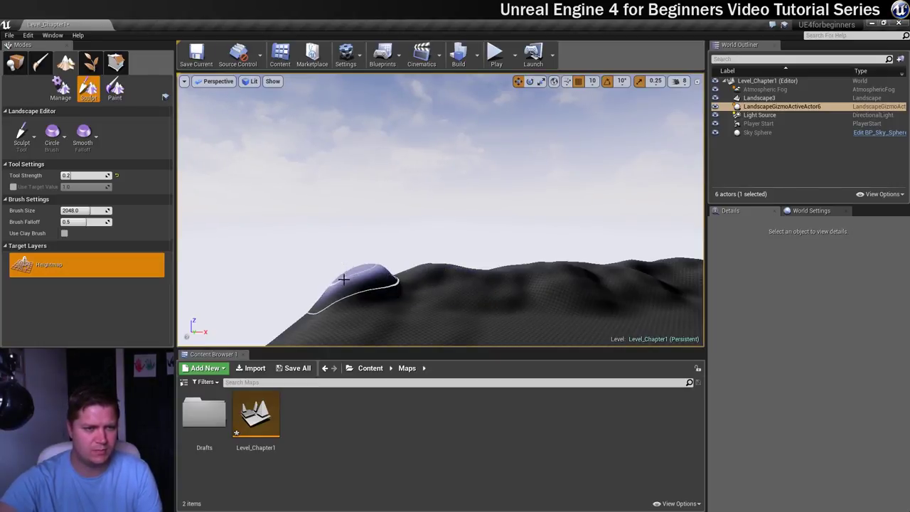
{"action": "right_click_drag", "start_coordinate": [294, 304], "coordinate": [399, 276]}
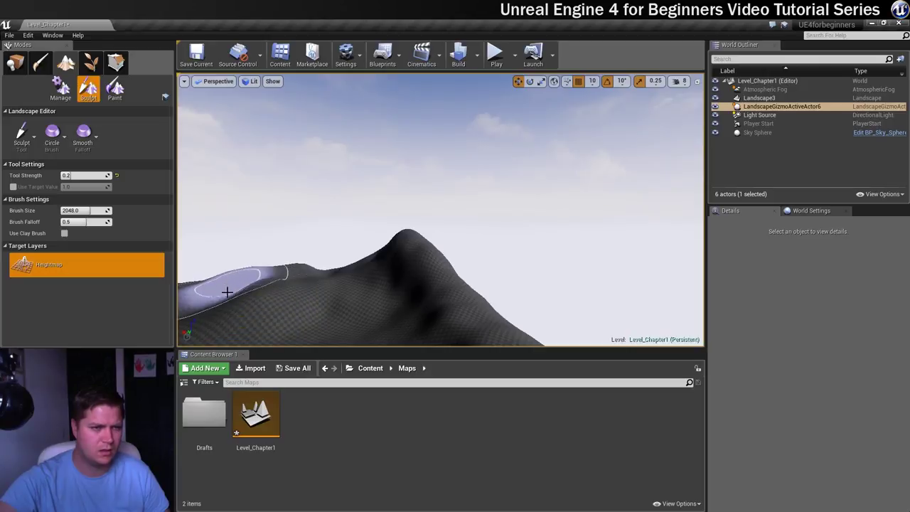
{"action": "mouse_move", "coordinate": [270, 314]}
{"action": "right_mouse_down"}
{"action": "mouse_move", "coordinate": [223, 314]}
{"action": "mouse_move", "coordinate": [282, 316]}
{"action": "right_mouse_up"}
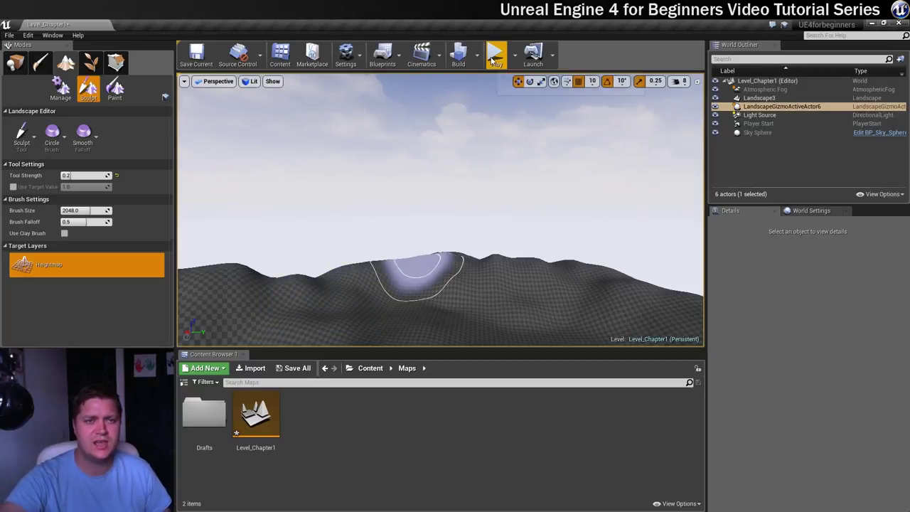
Play-test the level to examine the border hills from the player's viewpoint
{"action": "left_click", "coordinate": [495, 54]}
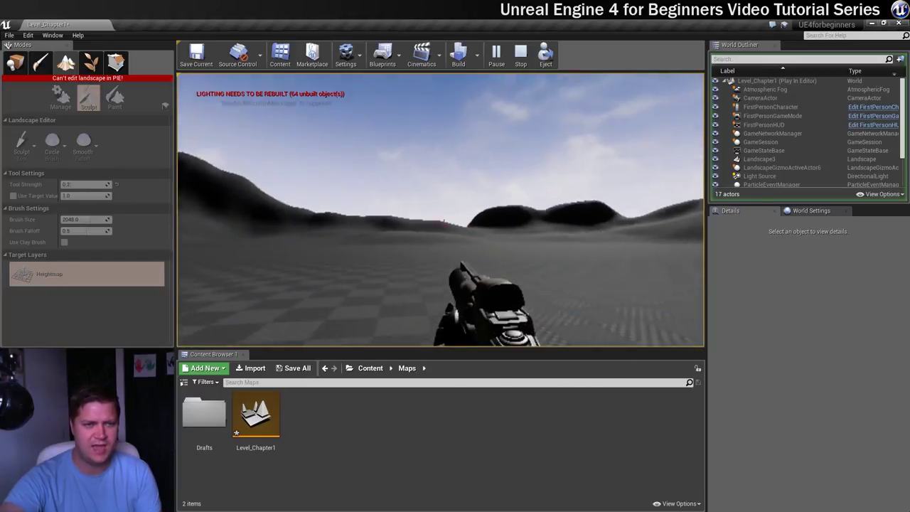
{"action": "key", "text": "Escape"}
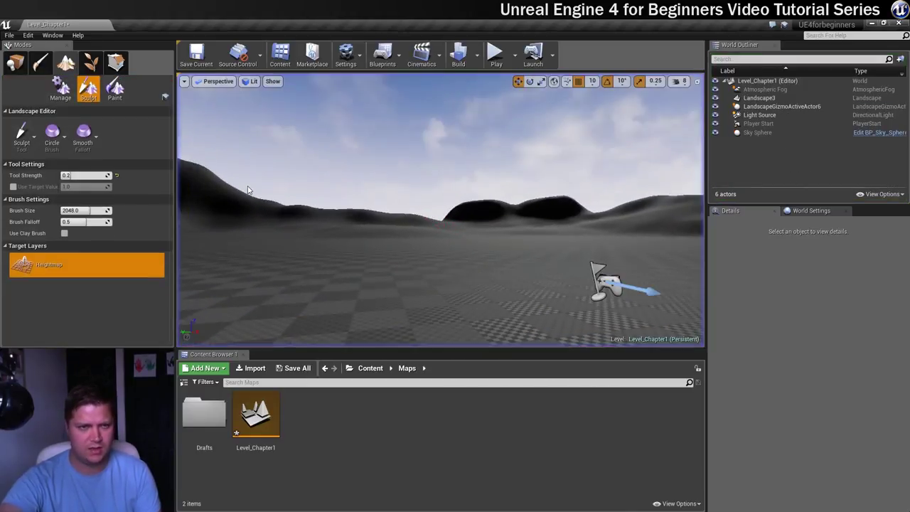
Raise the ground in the low gap between the dark border hills to close off the view beyond the landscape
{"action": "scroll", "coordinate": [323, 194], "scroll_direction": "up", "scroll_amount": 6}
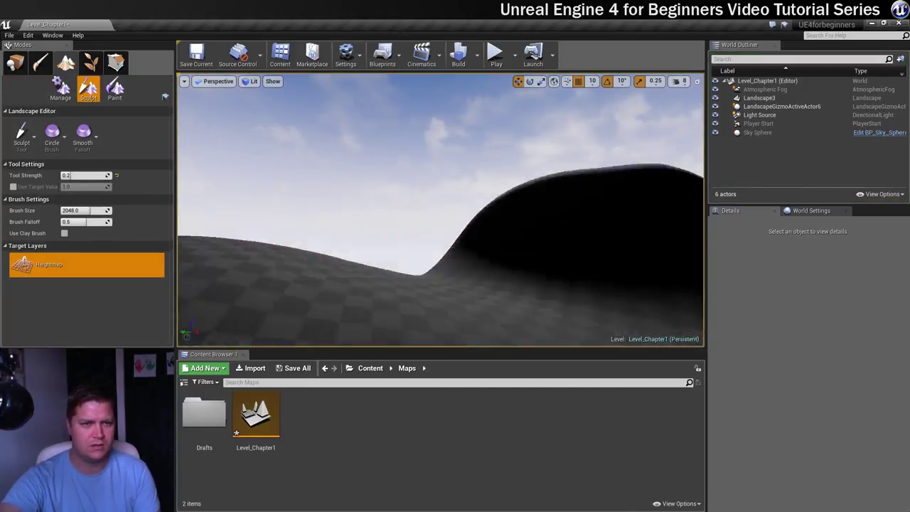
{"action": "scroll", "coordinate": [378, 194], "scroll_direction": "down", "scroll_amount": 5}
{"action": "middle_click_drag", "start_coordinate": [391, 222], "coordinate": [391, 143]}
{"action": "right_click_drag", "start_coordinate": [391, 222], "coordinate": [387, 305]}
{"action": "mouse_move", "coordinate": [409, 228]}
{"action": "left_mouse_down"}
{"action": "mouse_move", "coordinate": [382, 223]}
{"action": "mouse_move", "coordinate": [403, 208]}
{"action": "left_mouse_up"}
{"action": "mouse_move", "coordinate": [460, 198]}
{"action": "left_mouse_down"}
{"action": "mouse_move", "coordinate": [314, 221]}
{"action": "mouse_move", "coordinate": [262, 217]}
{"action": "mouse_move", "coordinate": [269, 211]}
{"action": "left_mouse_up"}
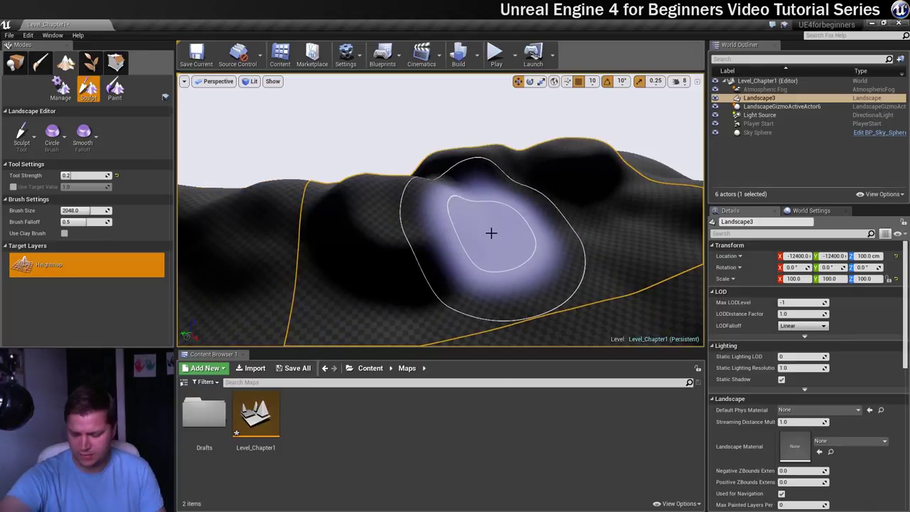
Reduce the brush size to 765 and sculpt smaller bumps onto the newly raised hill
{"action": "key", "text": "bracketleft"}
{"action": "key", "text": "bracketleft"}
{"action": "key", "text": "bracketleft"}
{"action": "key", "text": "bracketleft"}
{"action": "key", "text": "bracketleft"}
{"action": "key", "text": "bracketleft"}
{"action": "left_click_drag", "start_coordinate": [459, 244], "coordinate": [452, 235]}
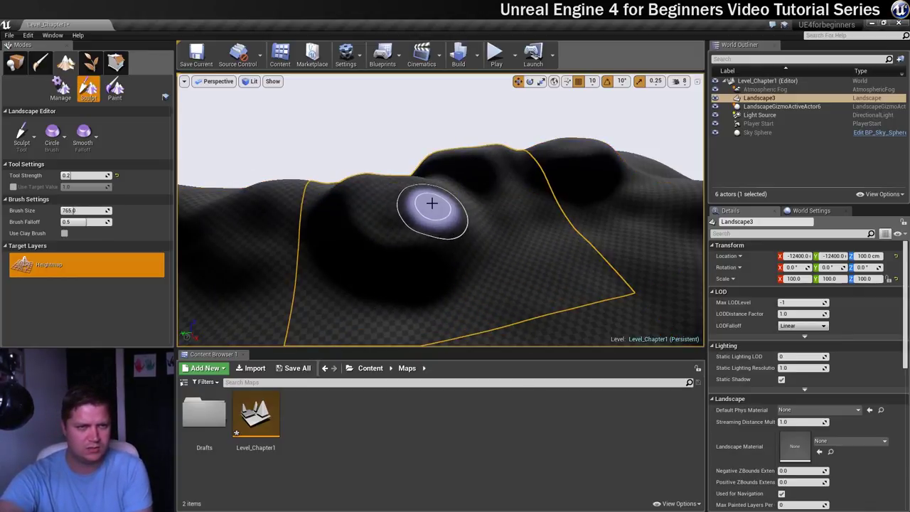
{"action": "mouse_move", "coordinate": [380, 181]}
{"action": "left_mouse_down"}
{"action": "mouse_move", "coordinate": [341, 217]}
{"action": "mouse_move", "coordinate": [366, 240]}
{"action": "mouse_move", "coordinate": [454, 232]}
{"action": "mouse_move", "coordinate": [531, 238]}
{"action": "left_mouse_up"}
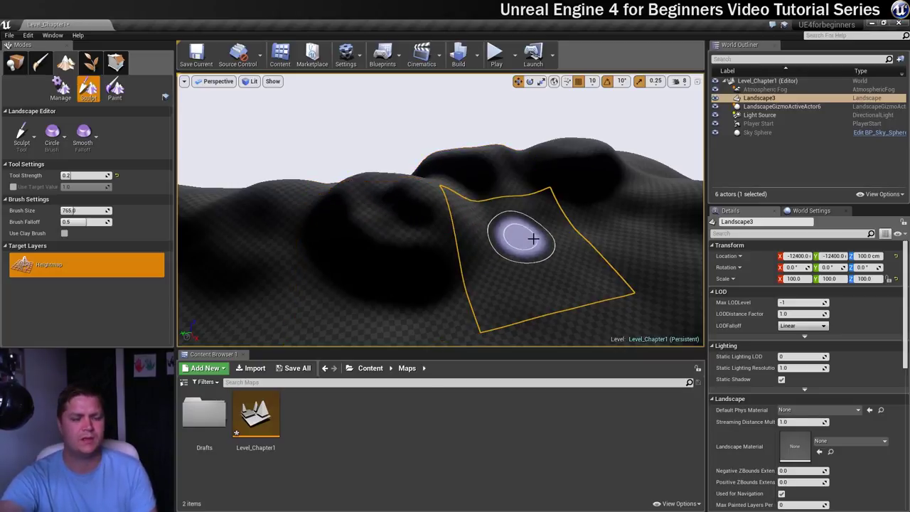
Play-test the level, walking forward to check how the surrounding hills enclose the flat area
{"action": "left_click", "coordinate": [495, 59]}
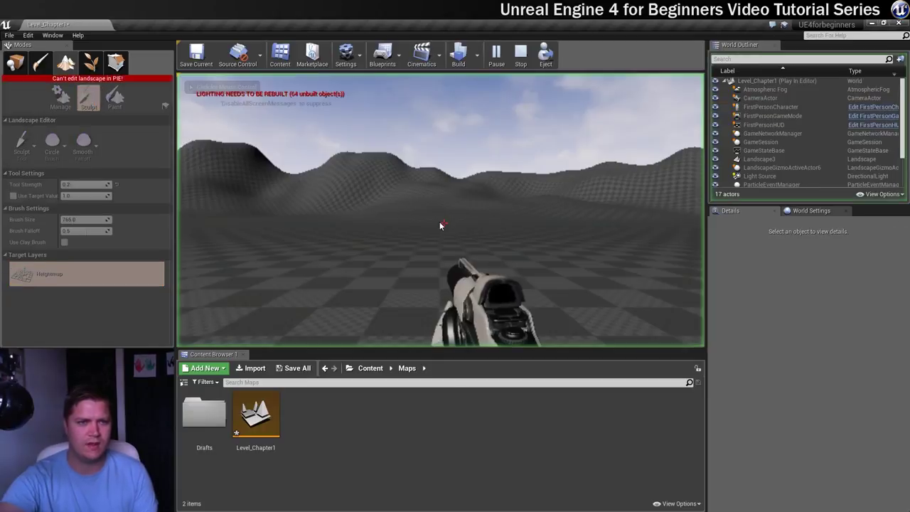
{"action": "left_click", "coordinate": [443, 223]}
{"action": "key", "text": "w"}
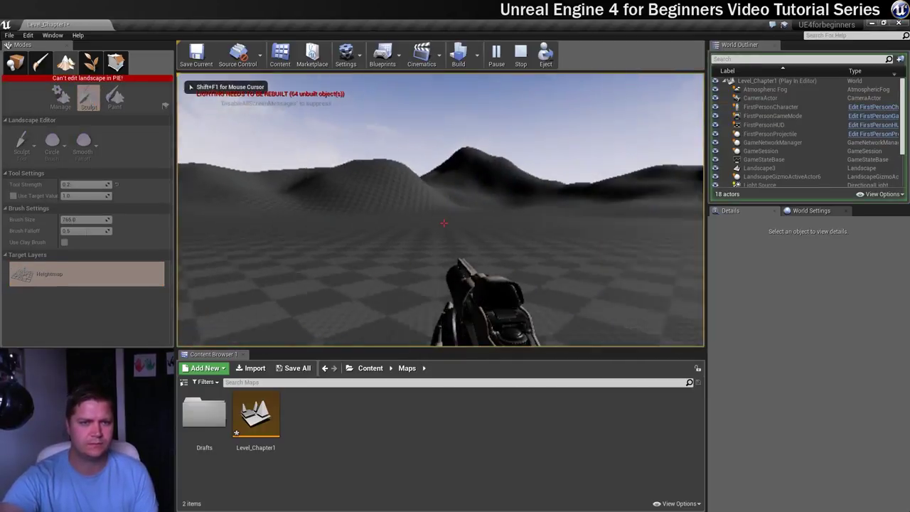
{"action": "key", "text": "w"}
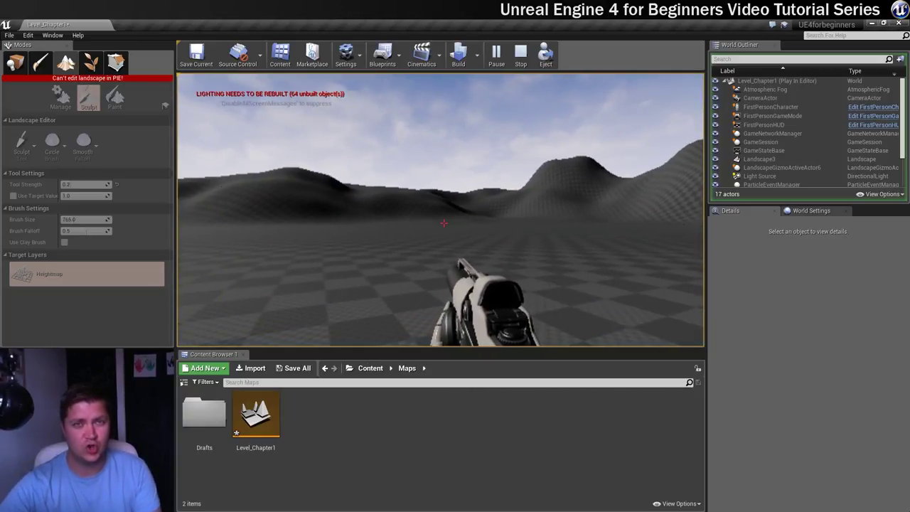
{"action": "key", "text": "Escape"}
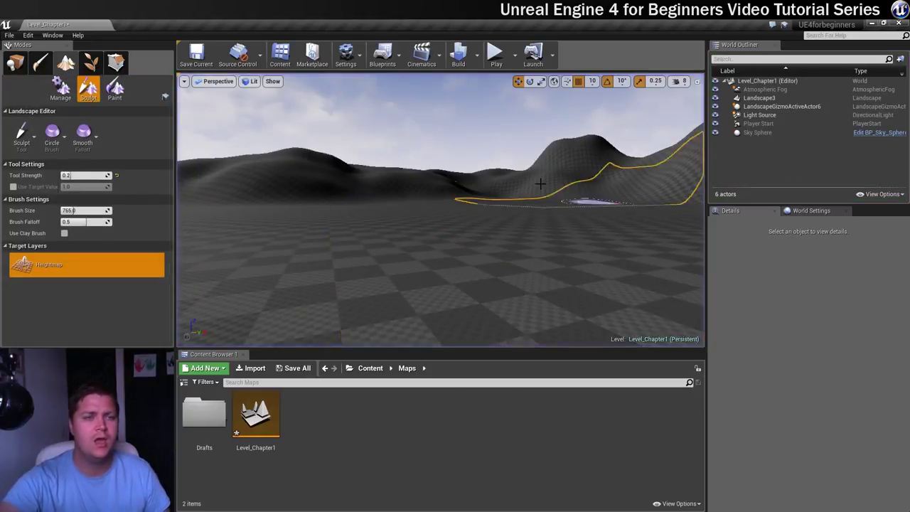
Review the engine scalability quality settings and play-test the level again to look over the terrain
{"action": "left_click", "coordinate": [347, 57]}
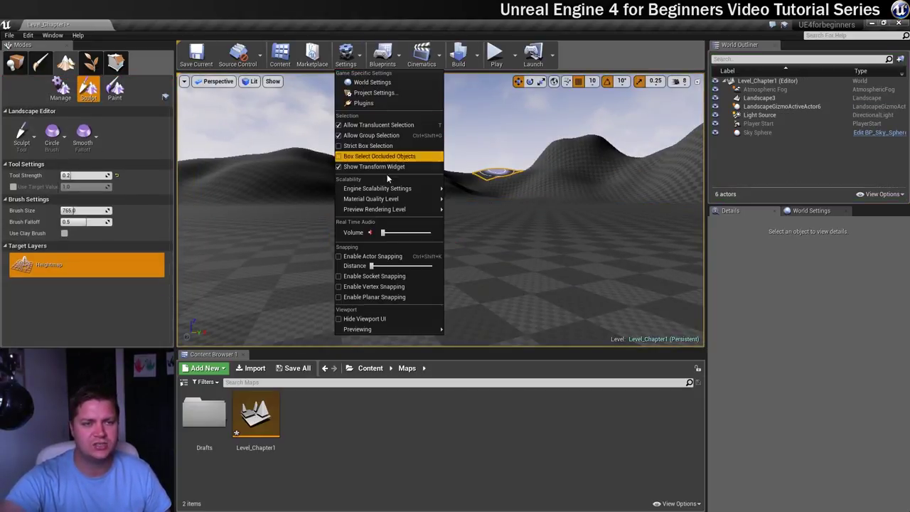
{"action": "mouse_move", "coordinate": [388, 189]}
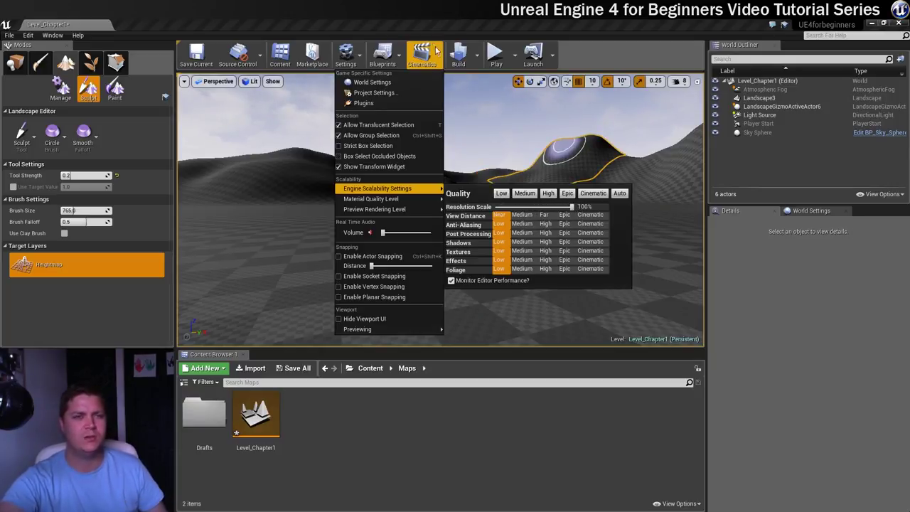
{"action": "left_click", "coordinate": [496, 55]}
{"action": "left_click", "coordinate": [491, 164]}
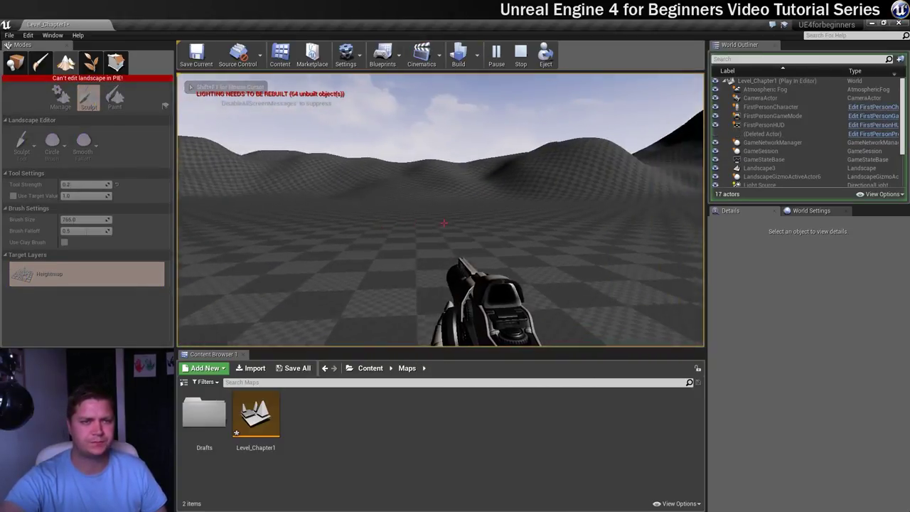
{"action": "key", "text": "Escape"}
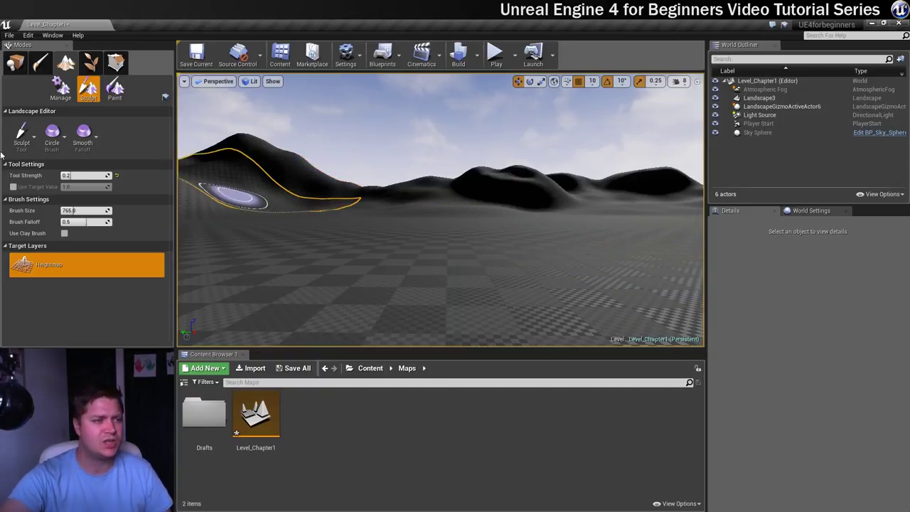
Switch to the landscape Erosion tool and set its strength to 0.1 and brush size to 2048
{"action": "left_click", "coordinate": [24, 134]}
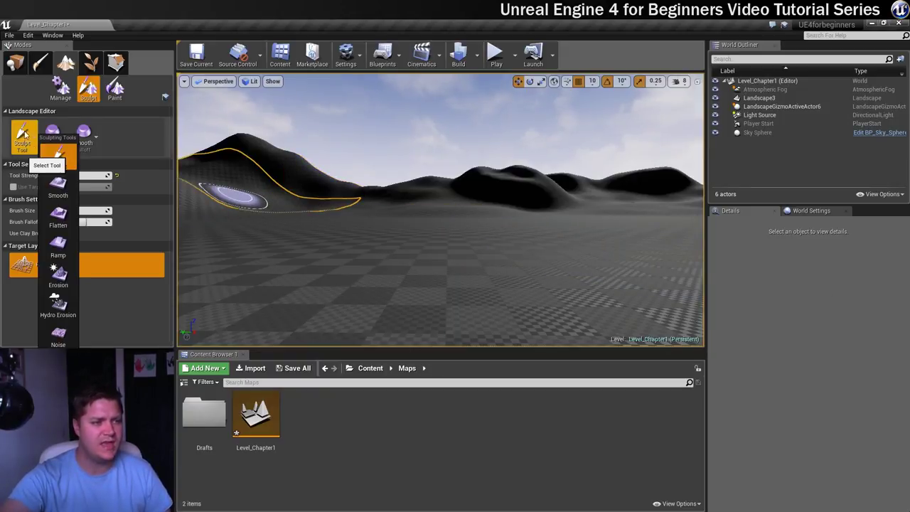
{"action": "left_click", "coordinate": [58, 276]}
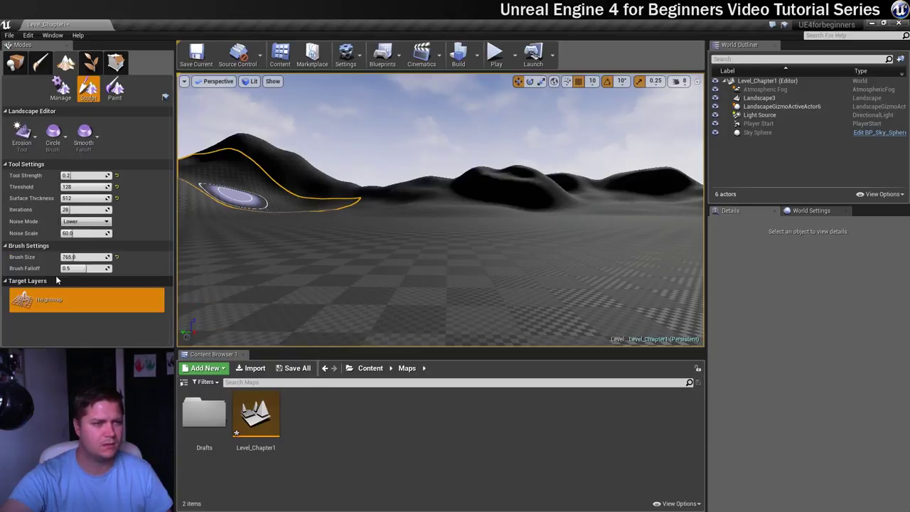
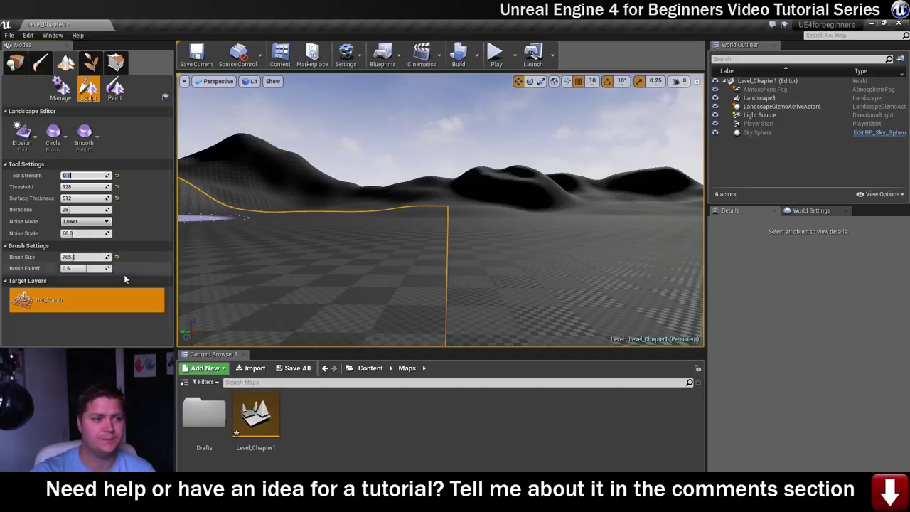
{"action": "key", "text": "w"}
{"action": "right_click_drag", "start_coordinate": [311, 237], "coordinate": [270, 203]}
{"action": "right_click_drag", "start_coordinate": [355, 227], "coordinate": [277, 250]}
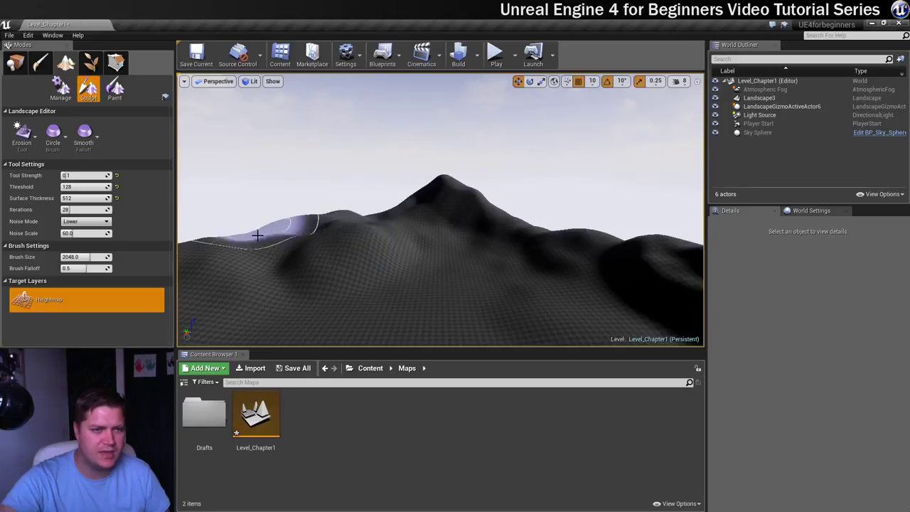
Erode the hills around the landscape's border to give their slopes and ridges a more natural, irregular shape
{"action": "mouse_move", "coordinate": [287, 274]}
{"action": "right_mouse_down"}
{"action": "mouse_move", "coordinate": [221, 274]}
{"action": "mouse_move", "coordinate": [246, 276]}
{"action": "mouse_move", "coordinate": [193, 301]}
{"action": "right_mouse_up"}
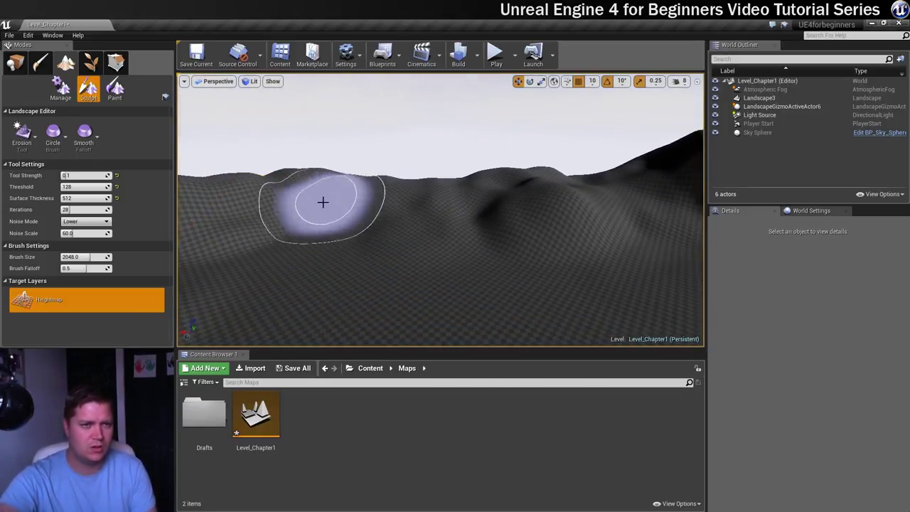
{"action": "mouse_move", "coordinate": [286, 219]}
{"action": "right_mouse_down"}
{"action": "mouse_move", "coordinate": [203, 220]}
{"action": "mouse_move", "coordinate": [174, 206]}
{"action": "right_mouse_up"}
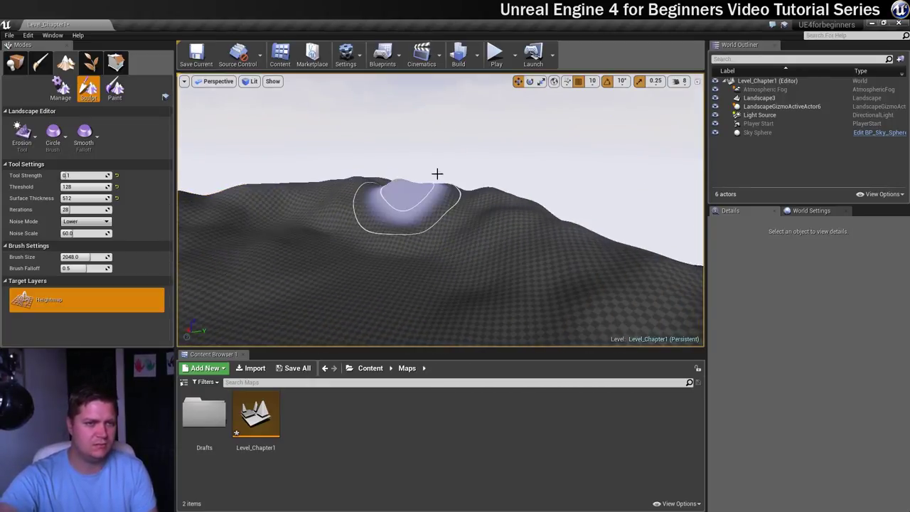
{"action": "right_click_drag", "start_coordinate": [345, 208], "coordinate": [348, 197]}
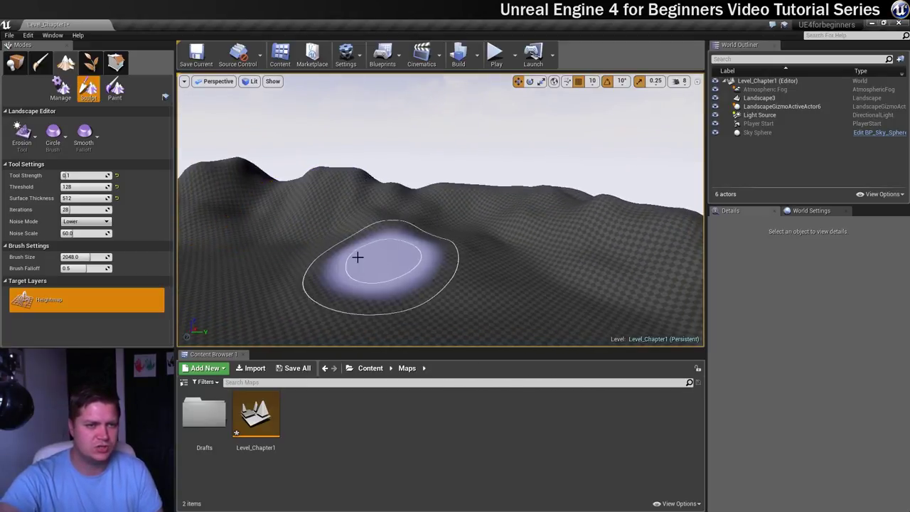
{"action": "right_click_drag", "start_coordinate": [235, 182], "coordinate": [294, 163]}
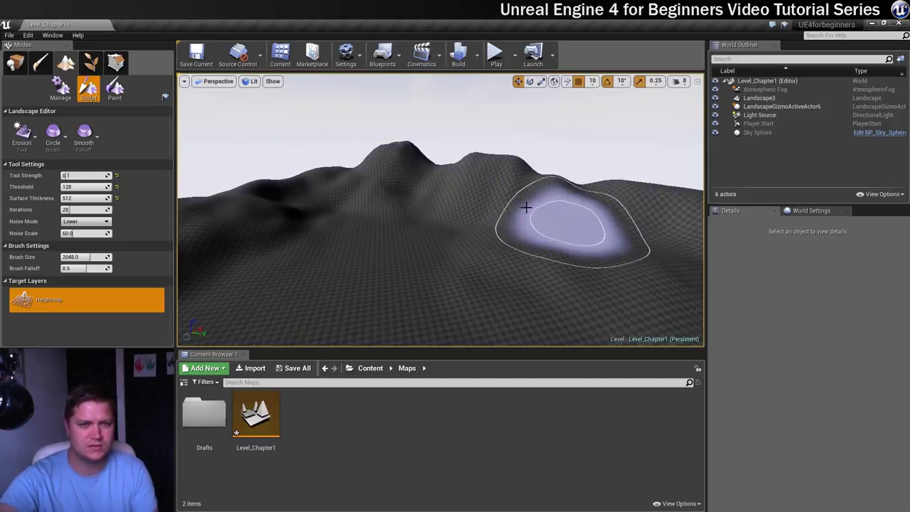
{"action": "right_click_drag", "start_coordinate": [362, 176], "coordinate": [213, 176]}
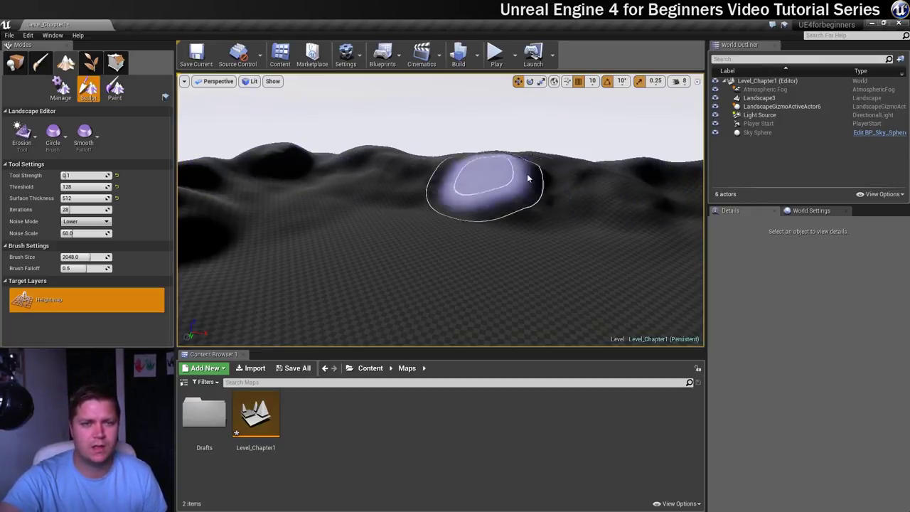
{"action": "right_click_drag", "start_coordinate": [445, 157], "coordinate": [277, 160]}
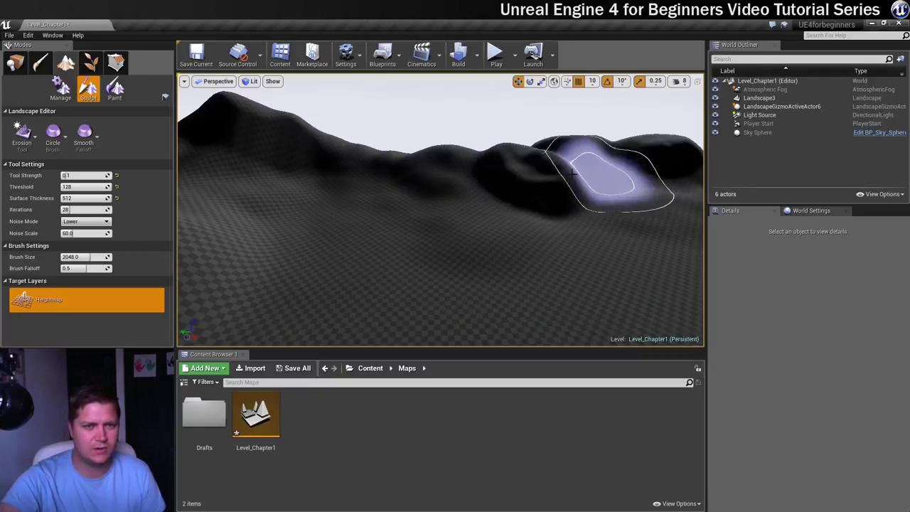
{"action": "mouse_move", "coordinate": [490, 151]}
{"action": "right_mouse_down"}
{"action": "mouse_move", "coordinate": [459, 160]}
{"action": "mouse_move", "coordinate": [428, 137]}
{"action": "right_mouse_up"}
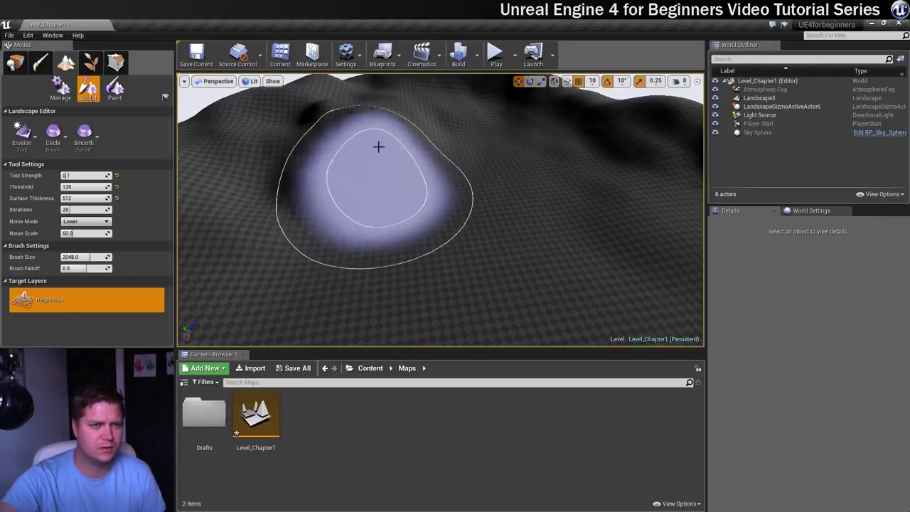
Play-test the level to examine the eroded hills from ground level, returning to the editor between runs
{"action": "left_click", "coordinate": [495, 57]}
{"action": "left_click", "coordinate": [443, 224]}
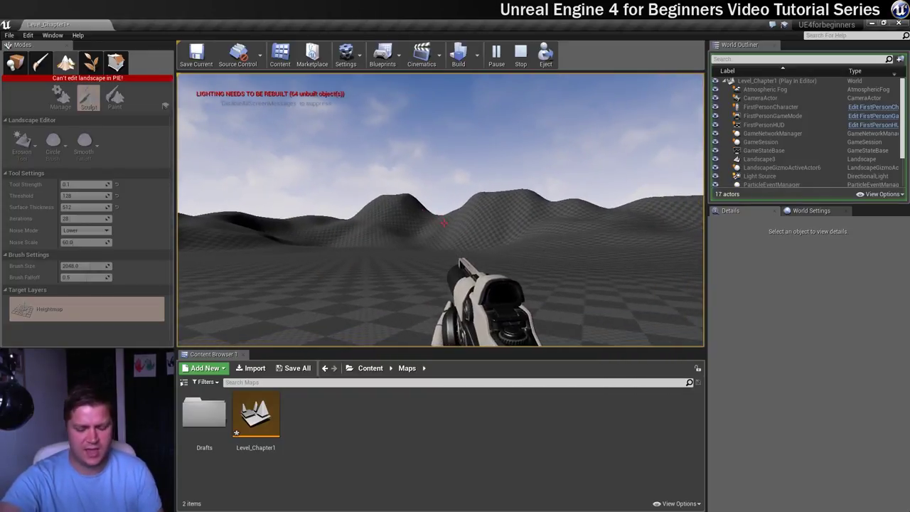
{"action": "key", "text": "Escape"}
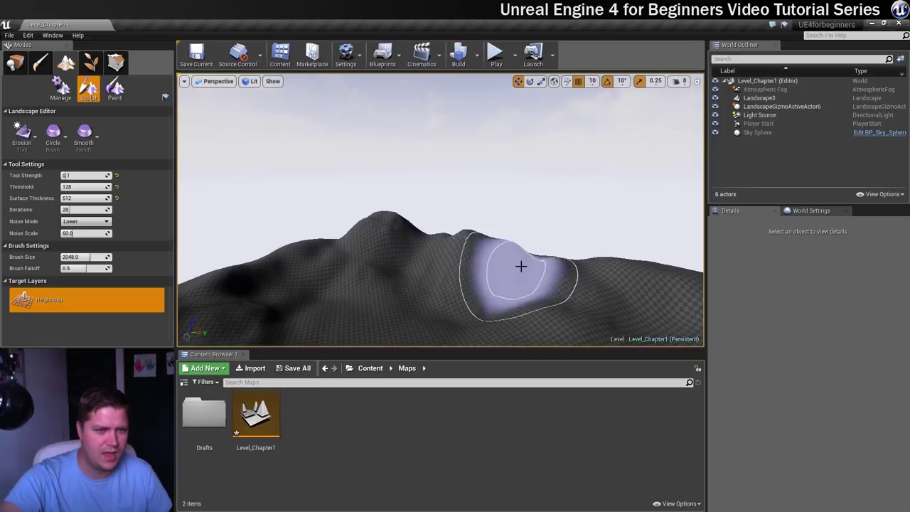
{"action": "left_click", "coordinate": [493, 57]}
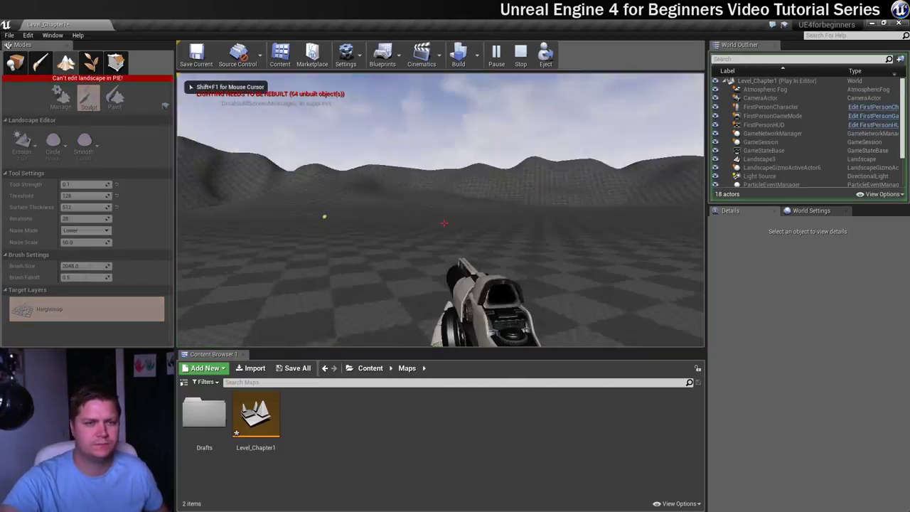
{"action": "left_click", "coordinate": [444, 223]}
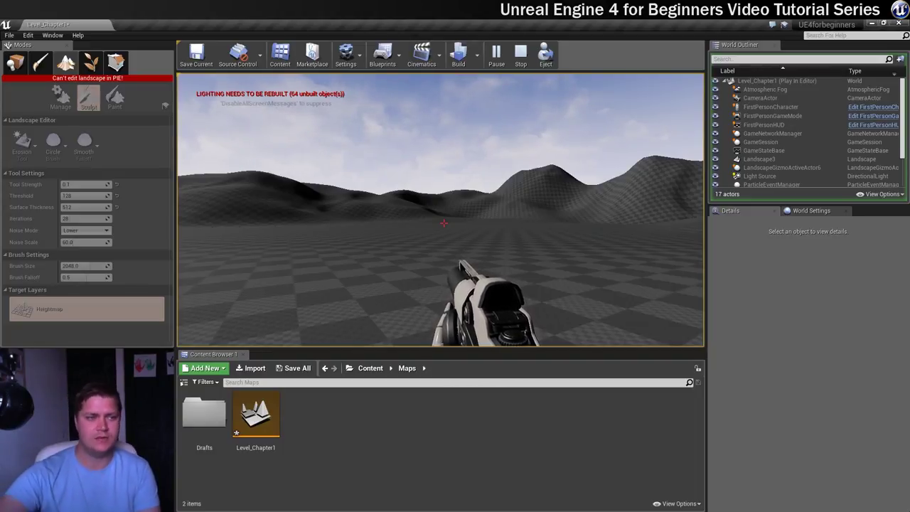
{"action": "key", "text": "Escape"}
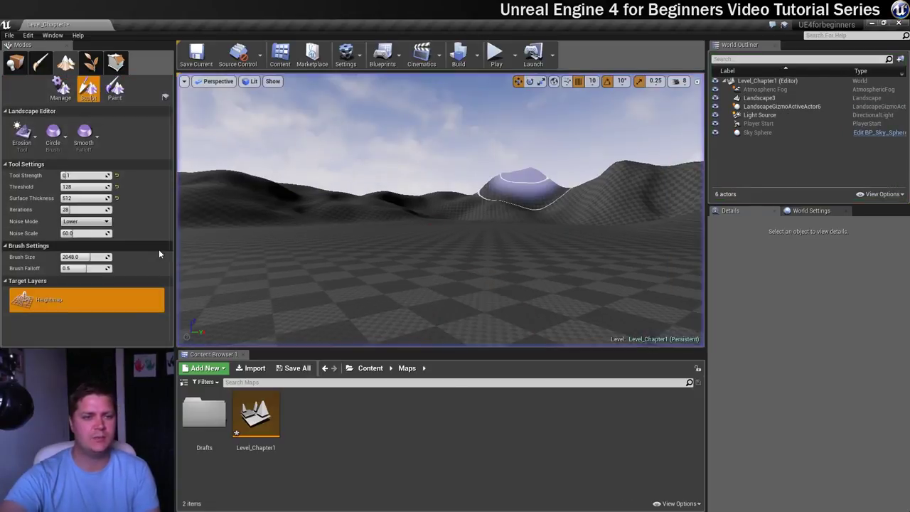
Switch to the Hydro Erosion sculpting tool and review its rain and sediment settings
{"action": "left_click", "coordinate": [20, 136]}
{"action": "left_click", "coordinate": [61, 298]}
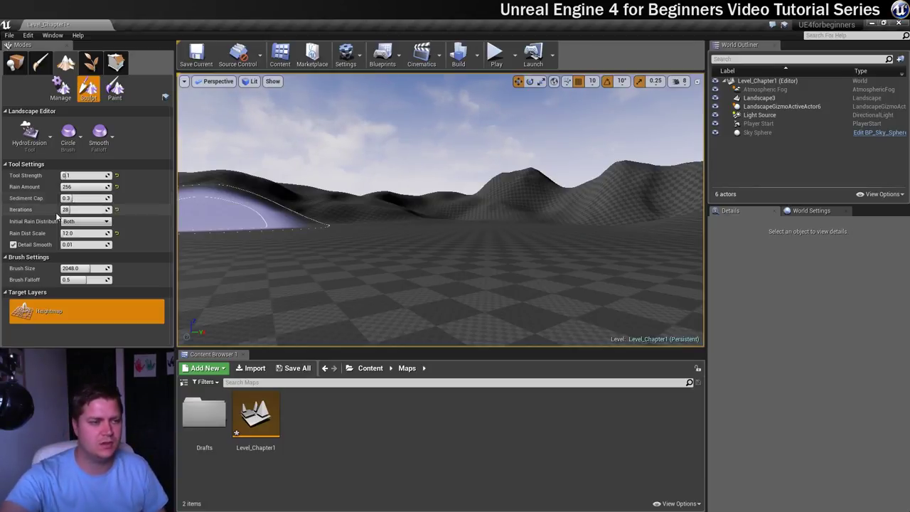
{"action": "key", "text": "Tab"}
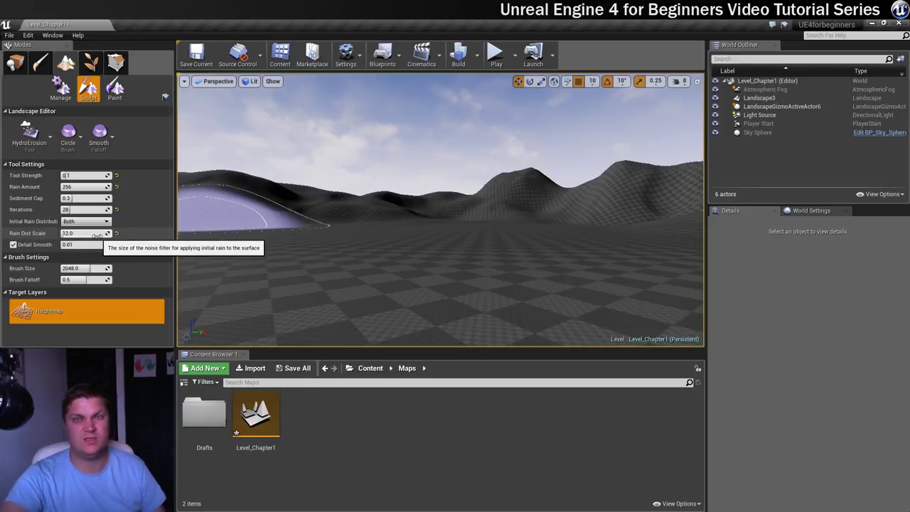
Apply Hydro Erosion to the hills around the landscape's border, working along their slopes and ridges with the 2048 brush at strength 0.1
{"action": "mouse_move", "coordinate": [211, 253]}
{"action": "right_mouse_down"}
{"action": "mouse_move", "coordinate": [214, 192]}
{"action": "mouse_move", "coordinate": [285, 234]}
{"action": "mouse_move", "coordinate": [277, 243]}
{"action": "right_mouse_up"}
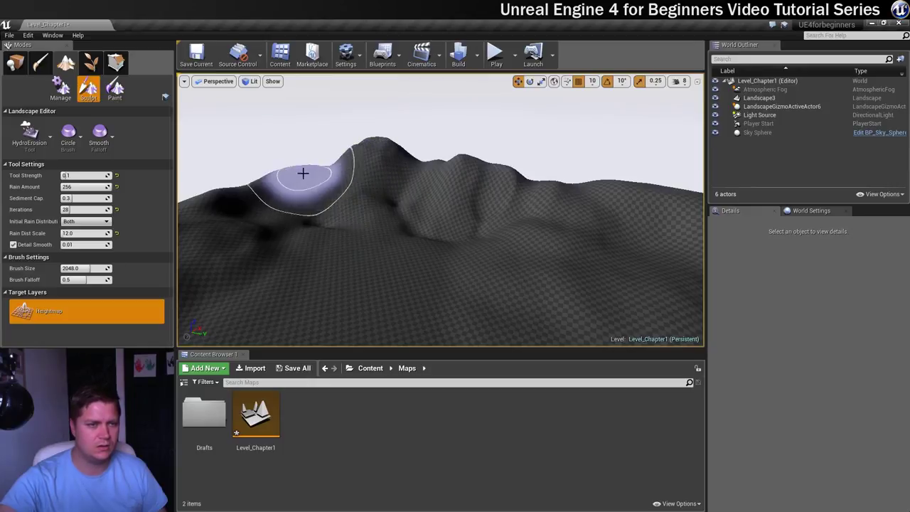
{"action": "mouse_move", "coordinate": [408, 238]}
{"action": "right_mouse_down"}
{"action": "mouse_move", "coordinate": [348, 248]}
{"action": "mouse_move", "coordinate": [339, 261]}
{"action": "right_mouse_up"}
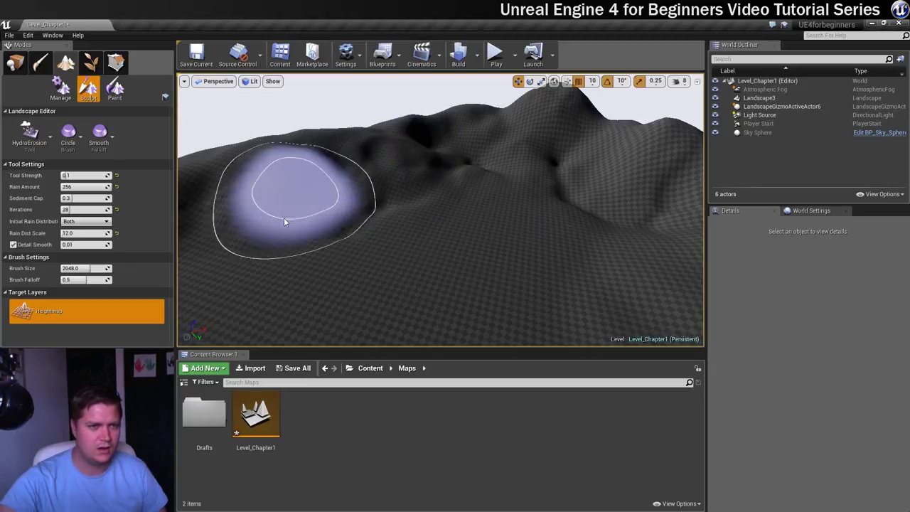
{"action": "right_click_drag", "start_coordinate": [300, 208], "coordinate": [245, 214]}
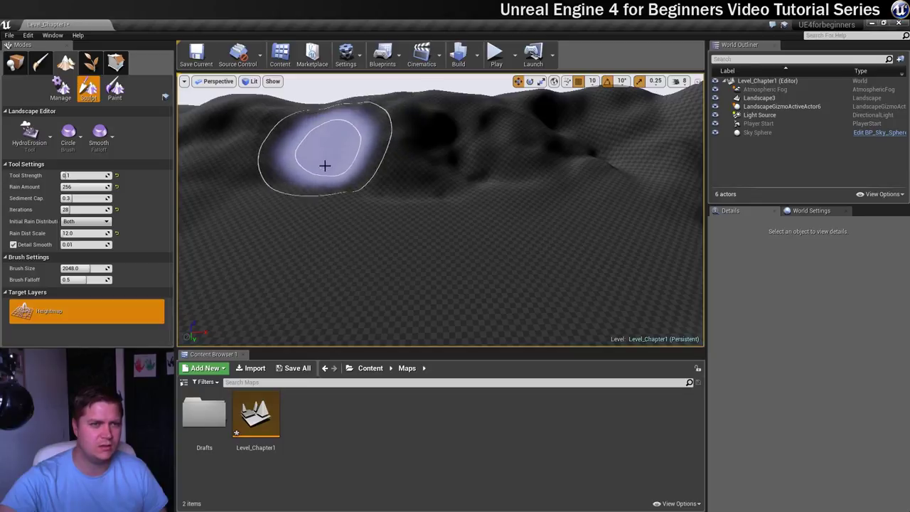
{"action": "right_click_drag", "start_coordinate": [306, 160], "coordinate": [352, 128]}
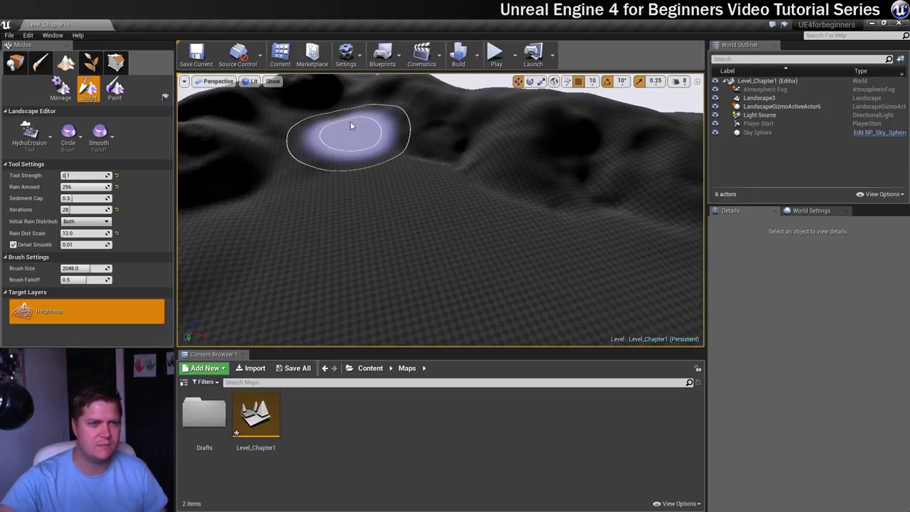
{"action": "right_click", "coordinate": [352, 135]}
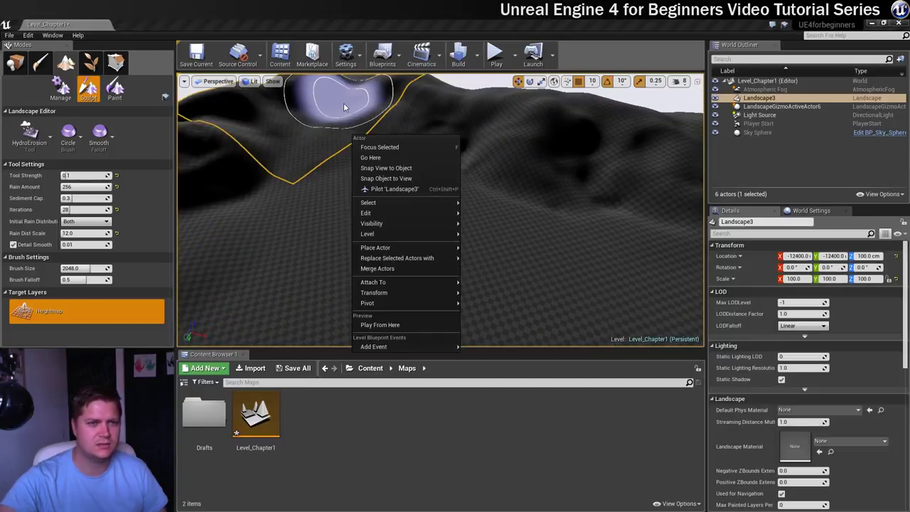
{"action": "left_click", "coordinate": [437, 106]}
{"action": "mouse_move", "coordinate": [485, 123]}
{"action": "right_mouse_down"}
{"action": "mouse_move", "coordinate": [466, 103]}
{"action": "mouse_move", "coordinate": [499, 165]}
{"action": "right_mouse_up"}
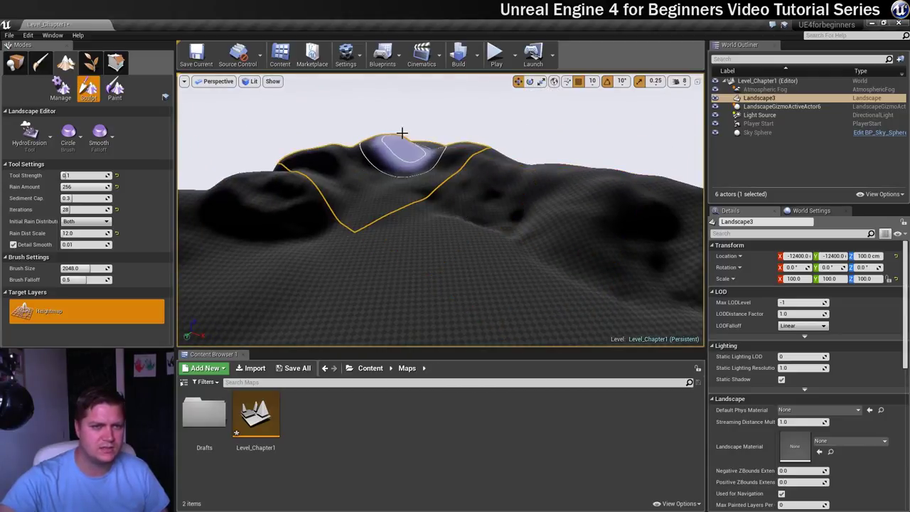
{"action": "mouse_move", "coordinate": [381, 160]}
{"action": "right_mouse_down"}
{"action": "mouse_move", "coordinate": [386, 152]}
{"action": "mouse_move", "coordinate": [324, 173]}
{"action": "mouse_move", "coordinate": [353, 193]}
{"action": "mouse_move", "coordinate": [378, 146]}
{"action": "mouse_move", "coordinate": [465, 152]}
{"action": "right_mouse_up"}
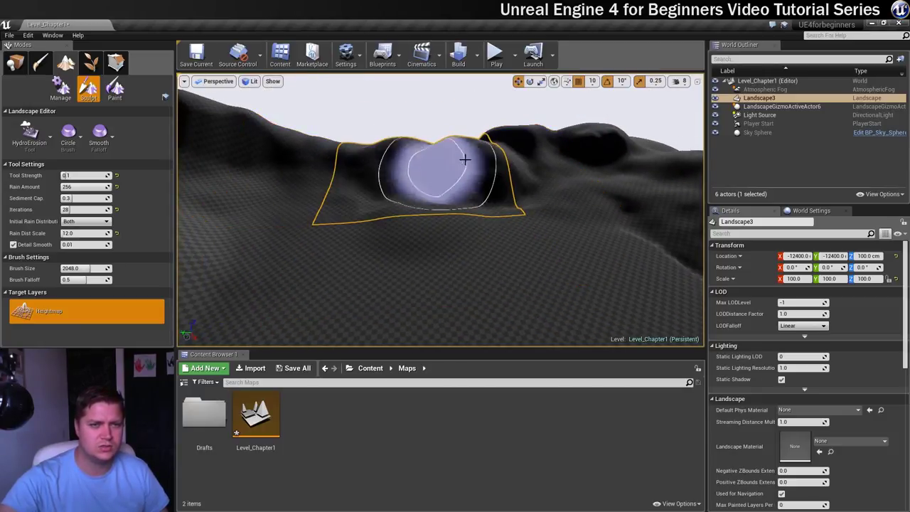
{"action": "mouse_move", "coordinate": [415, 175]}
{"action": "right_mouse_down"}
{"action": "mouse_move", "coordinate": [325, 173]}
{"action": "mouse_move", "coordinate": [398, 163]}
{"action": "mouse_move", "coordinate": [473, 179]}
{"action": "right_mouse_up"}
{"action": "mouse_move", "coordinate": [427, 127]}
{"action": "right_mouse_down"}
{"action": "mouse_move", "coordinate": [475, 152]}
{"action": "mouse_move", "coordinate": [526, 215]}
{"action": "mouse_move", "coordinate": [433, 137]}
{"action": "mouse_move", "coordinate": [319, 203]}
{"action": "mouse_move", "coordinate": [315, 193]}
{"action": "mouse_move", "coordinate": [392, 197]}
{"action": "mouse_move", "coordinate": [285, 252]}
{"action": "mouse_move", "coordinate": [481, 142]}
{"action": "mouse_move", "coordinate": [394, 180]}
{"action": "mouse_move", "coordinate": [284, 187]}
{"action": "mouse_move", "coordinate": [390, 244]}
{"action": "mouse_move", "coordinate": [488, 252]}
{"action": "mouse_move", "coordinate": [297, 271]}
{"action": "mouse_move", "coordinate": [365, 214]}
{"action": "mouse_move", "coordinate": [437, 228]}
{"action": "mouse_move", "coordinate": [436, 203]}
{"action": "mouse_move", "coordinate": [359, 190]}
{"action": "mouse_move", "coordinate": [187, 216]}
{"action": "mouse_move", "coordinate": [424, 199]}
{"action": "mouse_move", "coordinate": [488, 209]}
{"action": "mouse_move", "coordinate": [455, 185]}
{"action": "mouse_move", "coordinate": [493, 159]}
{"action": "mouse_move", "coordinate": [442, 160]}
{"action": "mouse_move", "coordinate": [522, 164]}
{"action": "mouse_move", "coordinate": [332, 171]}
{"action": "mouse_move", "coordinate": [502, 173]}
{"action": "mouse_move", "coordinate": [463, 140]}
{"action": "mouse_move", "coordinate": [379, 122]}
{"action": "mouse_move", "coordinate": [357, 137]}
{"action": "mouse_move", "coordinate": [564, 177]}
{"action": "mouse_move", "coordinate": [532, 143]}
{"action": "mouse_move", "coordinate": [467, 173]}
{"action": "mouse_move", "coordinate": [469, 132]}
{"action": "right_mouse_up"}
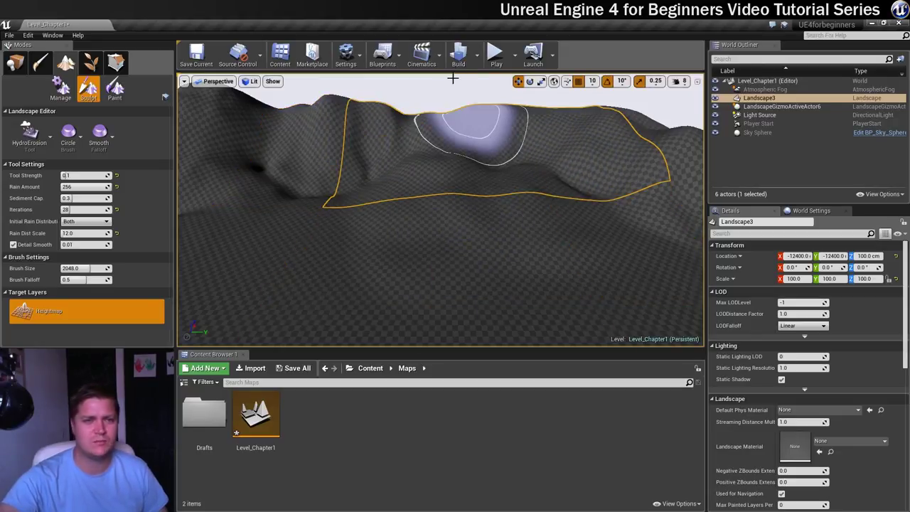
Play-test the level in two runs to examine the hydro-eroded hills from ground level
{"action": "left_click", "coordinate": [495, 57]}
{"action": "left_click", "coordinate": [512, 179]}
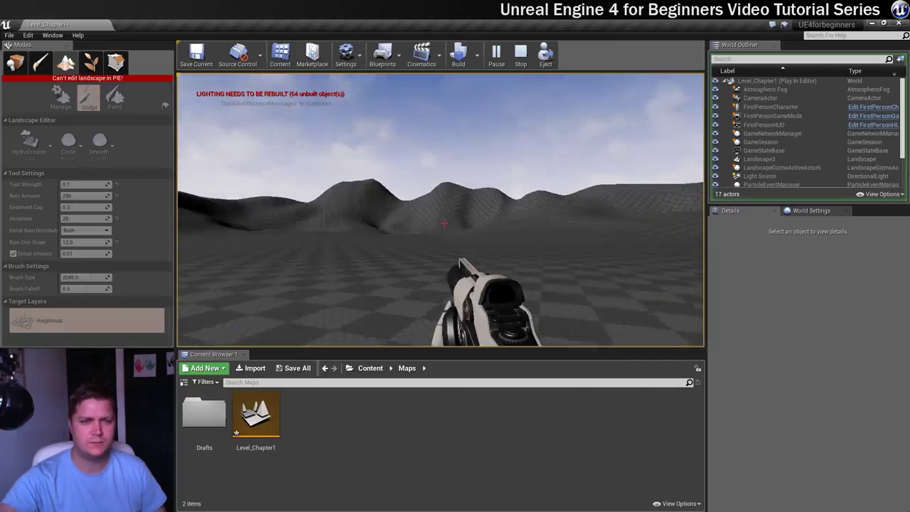
{"action": "key", "text": "Escape"}
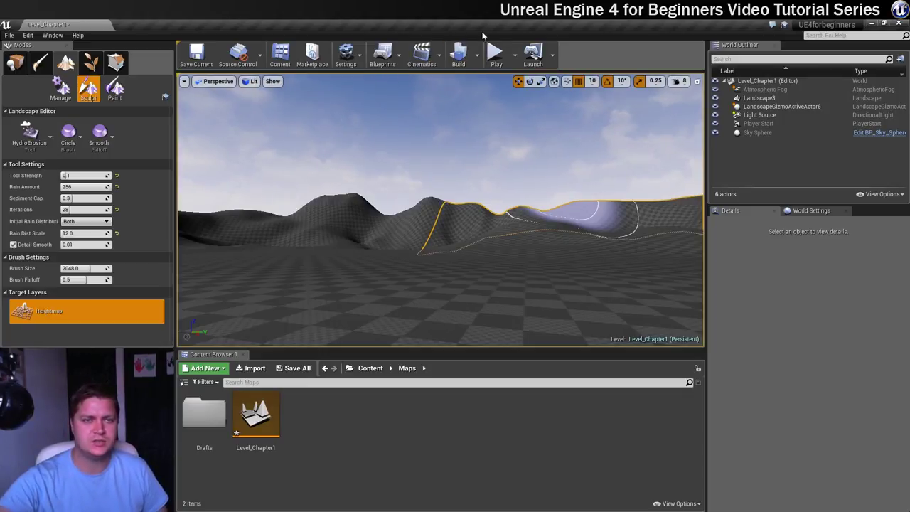
{"action": "left_click", "coordinate": [496, 53]}
{"action": "left_click", "coordinate": [488, 215]}
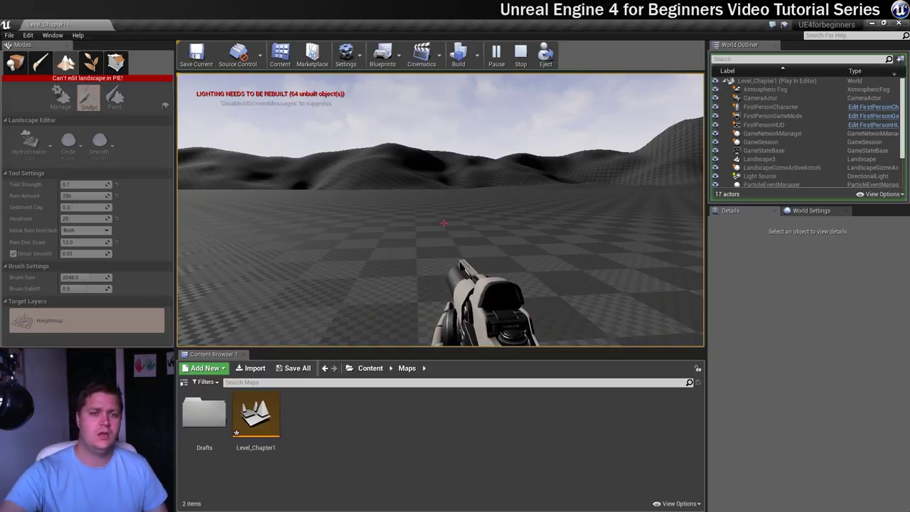
Walk forward across the landscape in the play session and end the session
{"action": "key", "text": "w"}
{"action": "key", "text": "Escape"}
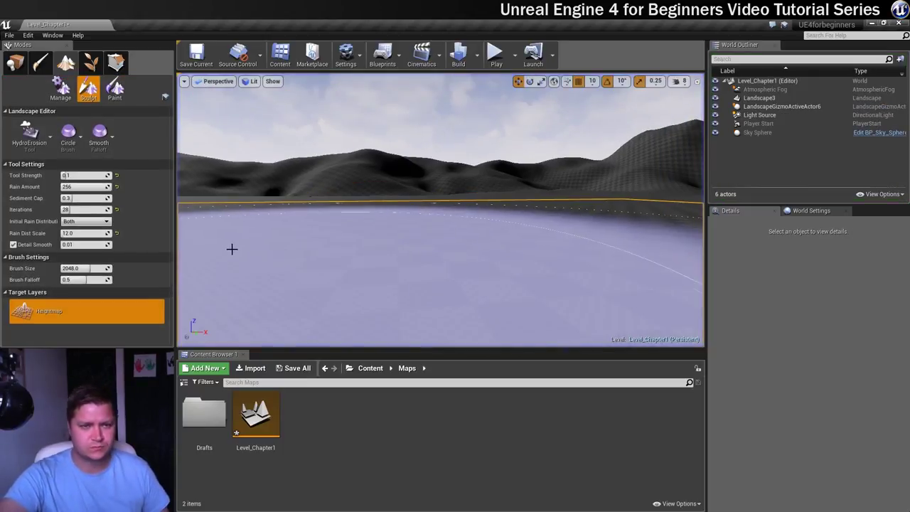
Switch to the Noise sculpting tool and roughen the flat ground between the hills
{"action": "key", "text": "w"}
{"action": "mouse_move", "coordinate": [317, 254]}
{"action": "right_mouse_down"}
{"action": "mouse_move", "coordinate": [317, 192]}
{"action": "mouse_move", "coordinate": [317, 238]}
{"action": "mouse_move", "coordinate": [358, 328]}
{"action": "right_mouse_up"}
{"action": "left_click", "coordinate": [31, 132]}
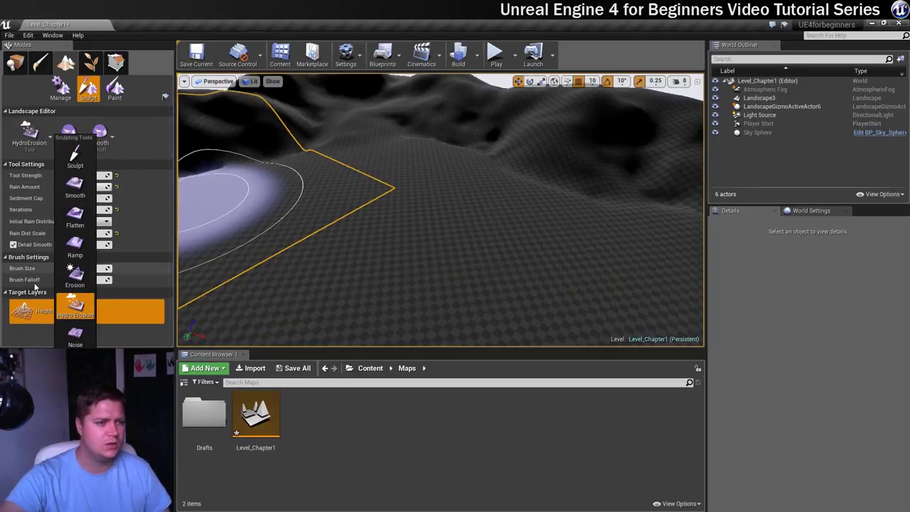
{"action": "left_click", "coordinate": [69, 337]}
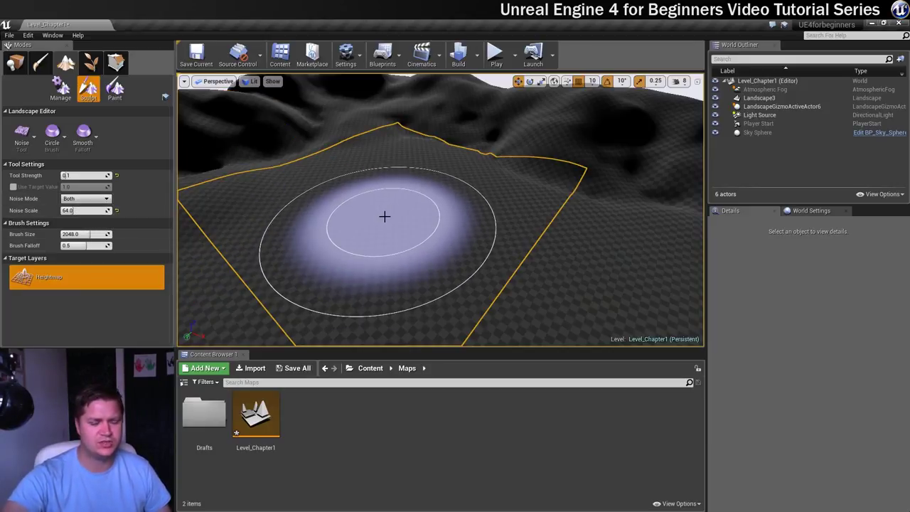
{"action": "left_click_drag", "start_coordinate": [384, 216], "coordinate": [404, 213]}
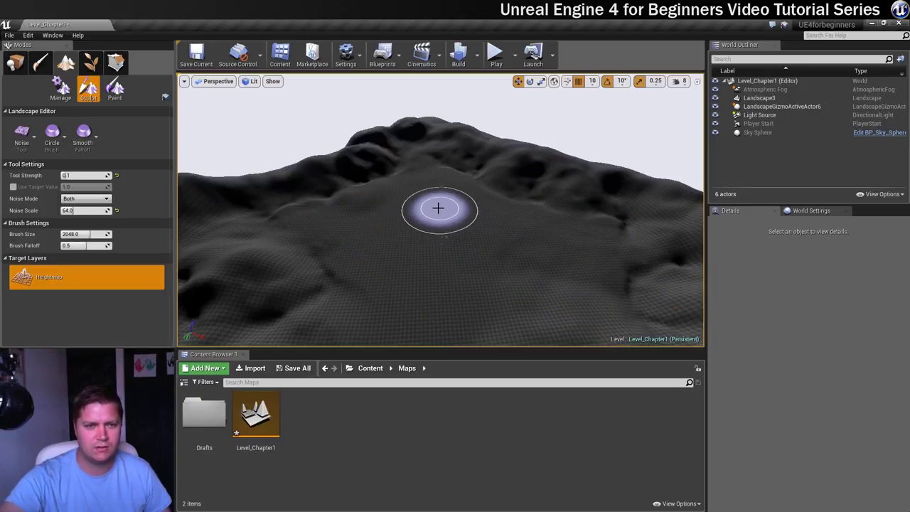
{"action": "right_click_drag", "start_coordinate": [486, 284], "coordinate": [412, 321]}
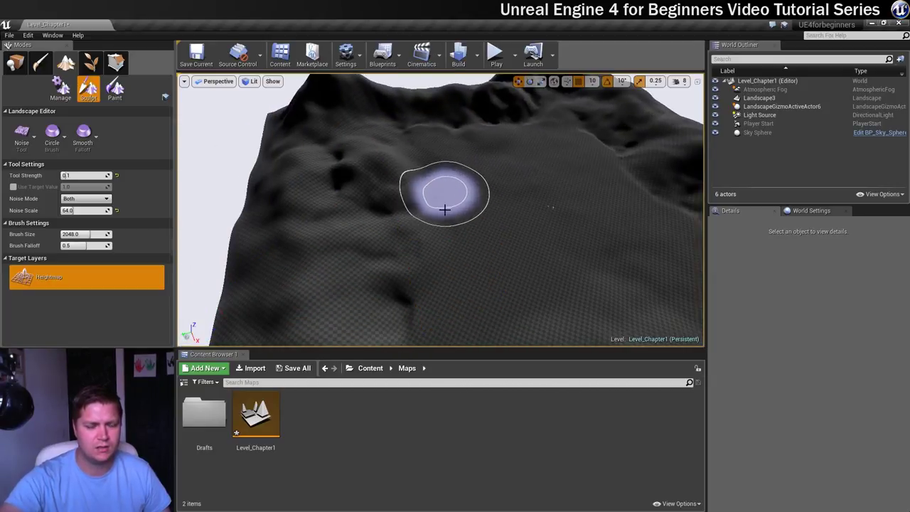
{"action": "right_click_drag", "start_coordinate": [497, 273], "coordinate": [498, 345]}
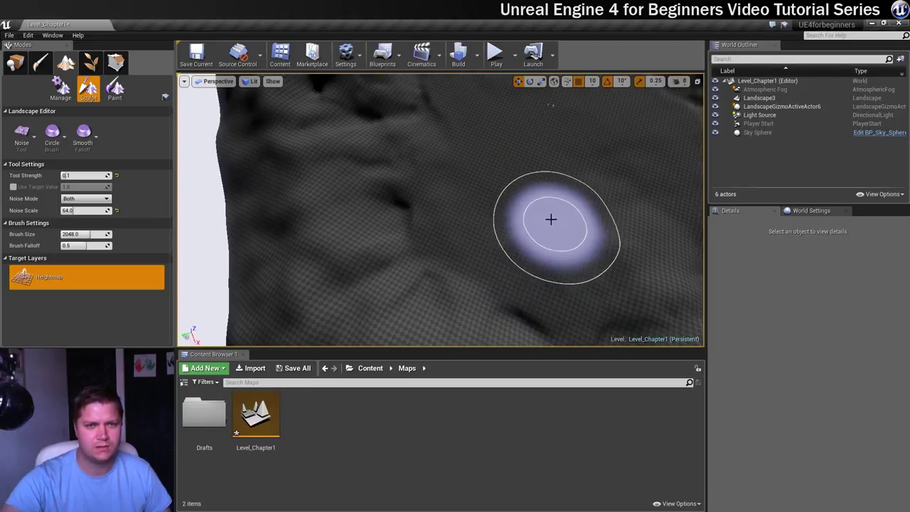
{"action": "right_click_drag", "start_coordinate": [546, 223], "coordinate": [518, 192]}
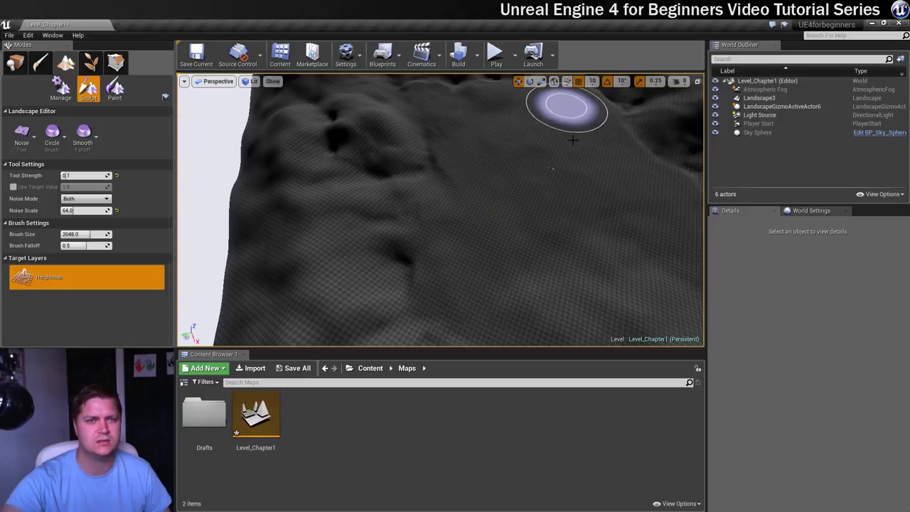
{"action": "right_click_drag", "start_coordinate": [584, 181], "coordinate": [571, 151]}
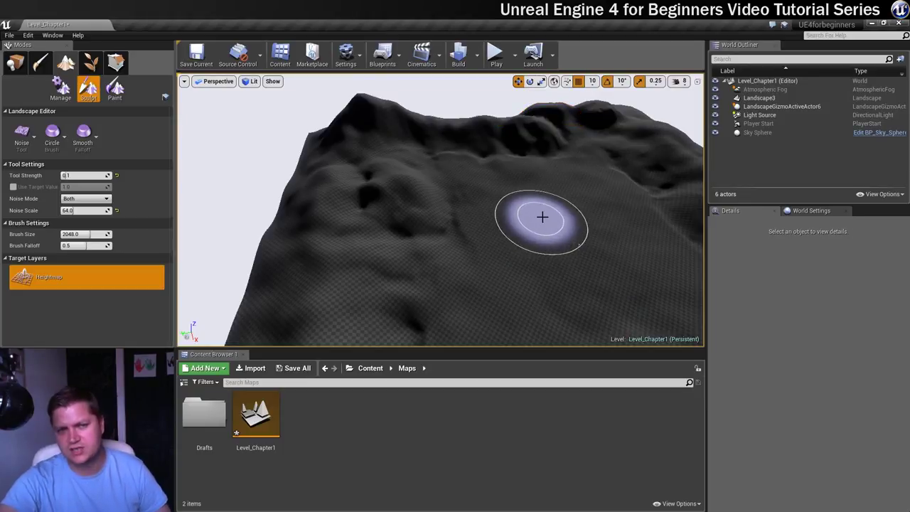
Play the level to inspect the noise-roughened terrain from ground level
{"action": "left_click", "coordinate": [489, 55]}
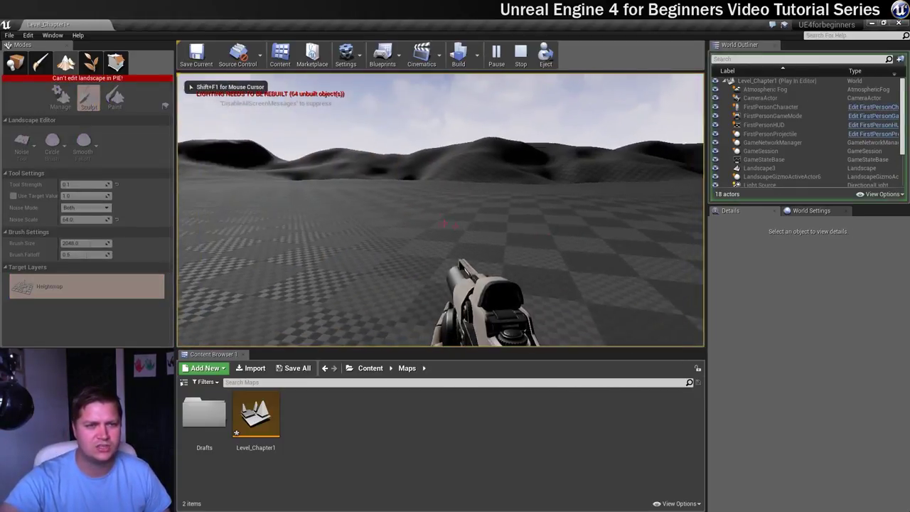
{"action": "left_click", "coordinate": [444, 223]}
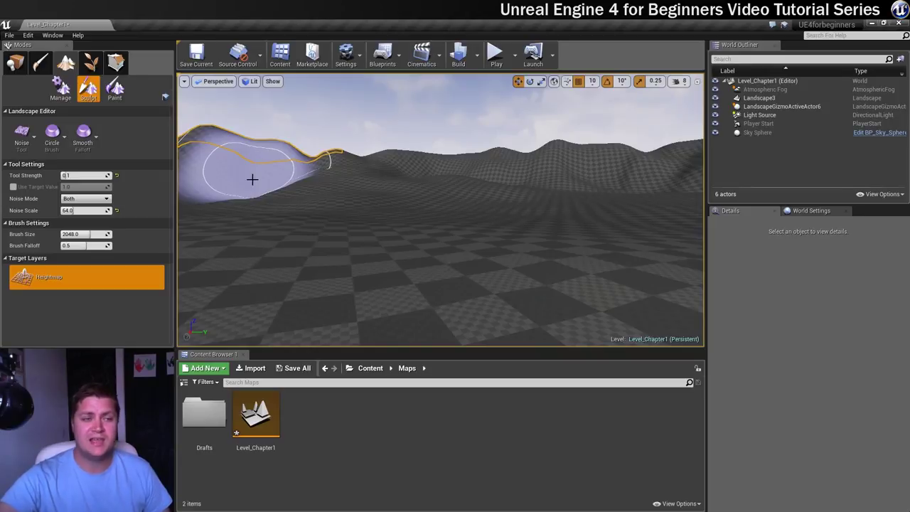
Switch to the Smooth sculpting tool and soften the rough ground and the slopes around the landscape basin
{"action": "left_click", "coordinate": [22, 133]}
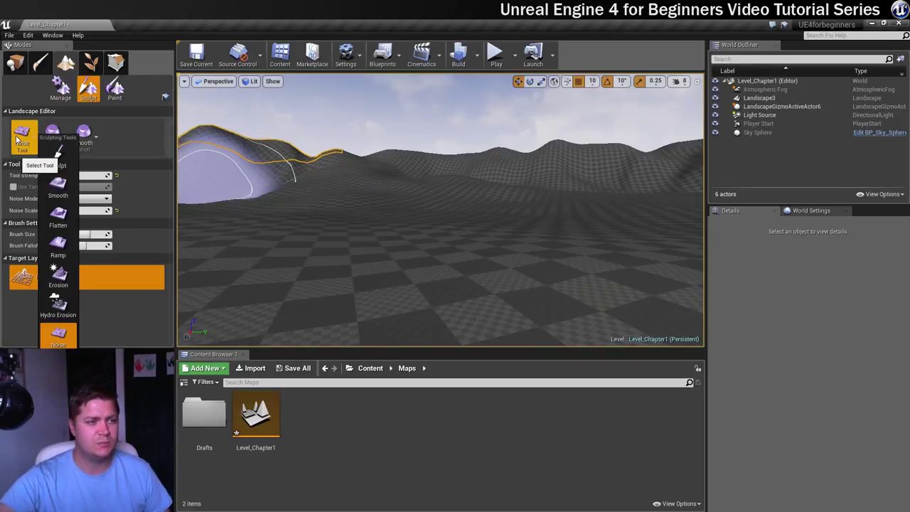
{"action": "left_click", "coordinate": [68, 190]}
{"action": "mouse_move", "coordinate": [355, 263]}
{"action": "right_mouse_down"}
{"action": "mouse_move", "coordinate": [353, 234]}
{"action": "mouse_move", "coordinate": [334, 284]}
{"action": "mouse_move", "coordinate": [274, 293]}
{"action": "right_mouse_up"}
{"action": "key", "text": "w"}
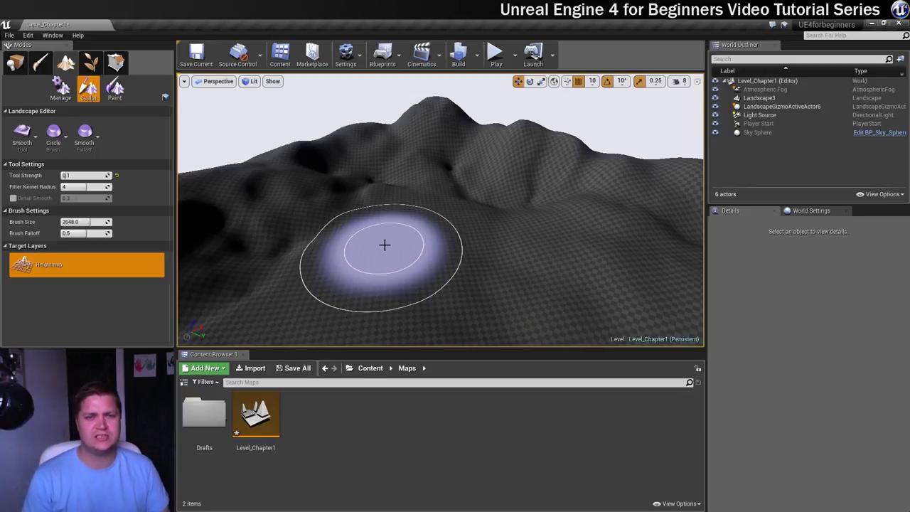
{"action": "mouse_move", "coordinate": [384, 244]}
{"action": "left_mouse_down"}
{"action": "mouse_move", "coordinate": [365, 167]}
{"action": "mouse_move", "coordinate": [357, 178]}
{"action": "mouse_move", "coordinate": [417, 213]}
{"action": "left_mouse_up"}
{"action": "right_click_drag", "start_coordinate": [417, 213], "coordinate": [306, 229]}
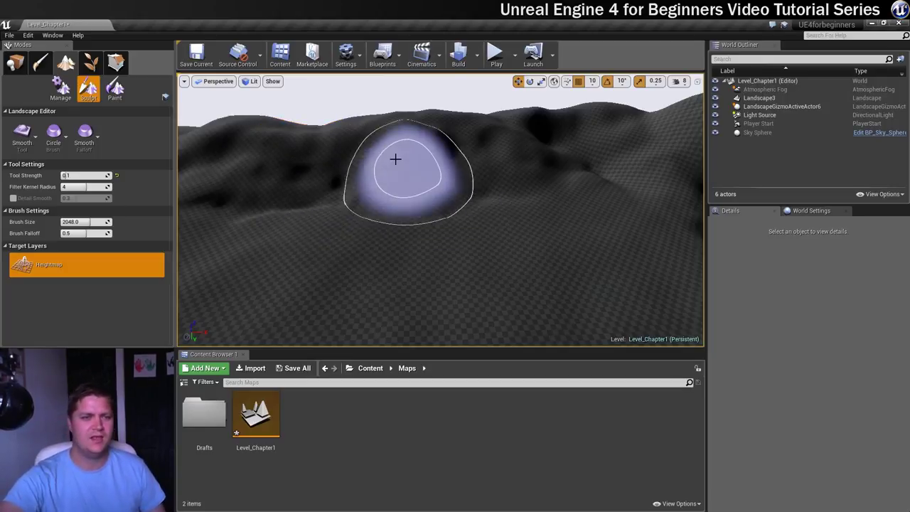
{"action": "right_click_drag", "start_coordinate": [339, 171], "coordinate": [412, 191]}
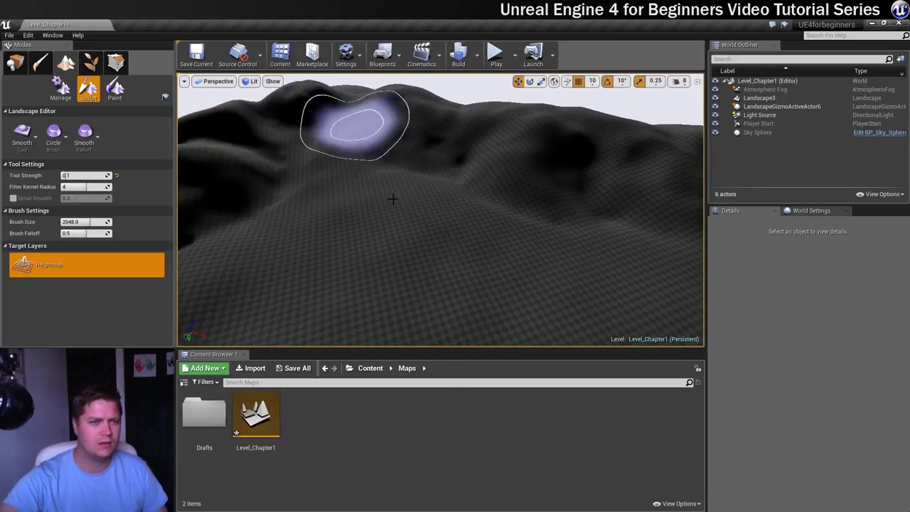
{"action": "right_click_drag", "start_coordinate": [356, 122], "coordinate": [306, 160]}
{"action": "right_click_drag", "start_coordinate": [366, 145], "coordinate": [301, 89]}
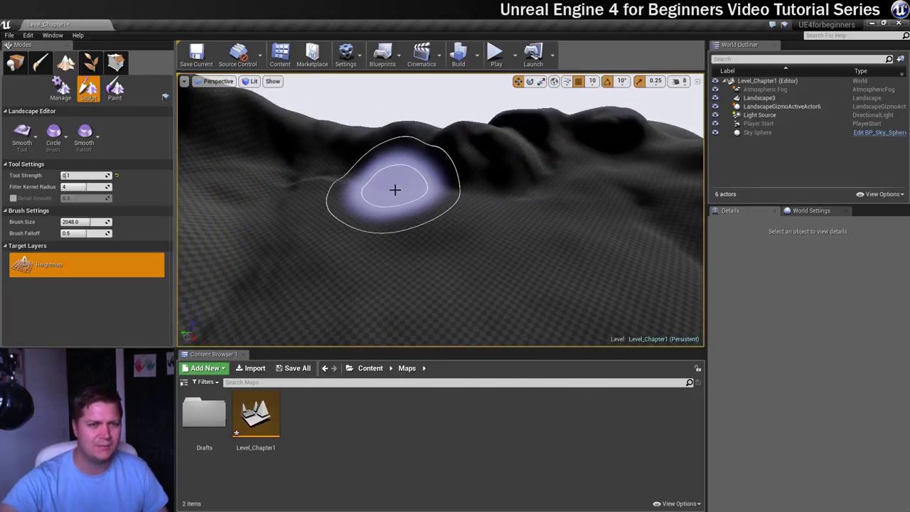
Smooth the rugged hillsides near the tall peak and along the surrounding ridges of the landscape
{"action": "right_click_drag", "start_coordinate": [561, 276], "coordinate": [494, 244]}
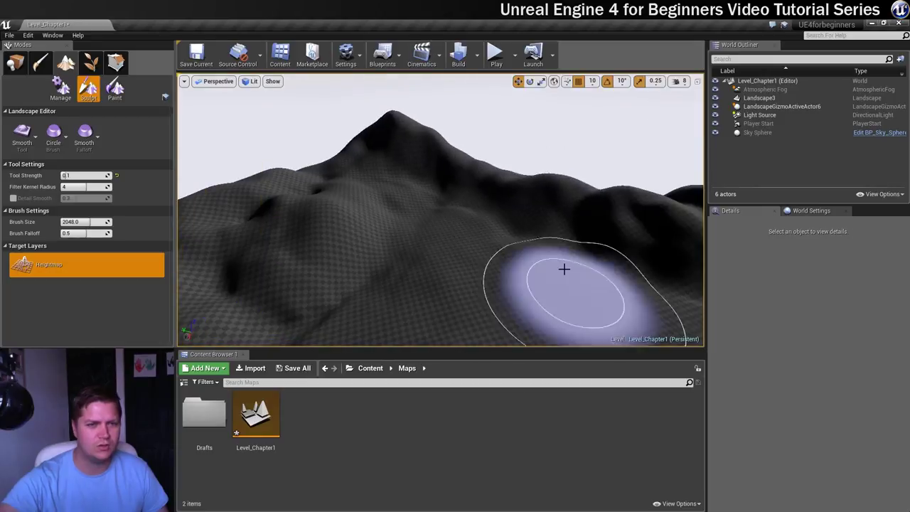
{"action": "mouse_move", "coordinate": [302, 189]}
{"action": "left_mouse_down"}
{"action": "mouse_move", "coordinate": [304, 181]}
{"action": "mouse_move", "coordinate": [302, 190]}
{"action": "left_mouse_up"}
{"action": "left_click", "coordinate": [264, 209]}
{"action": "right_click_drag", "start_coordinate": [263, 209], "coordinate": [189, 199]}
{"action": "left_click_drag", "start_coordinate": [393, 236], "coordinate": [403, 242]}
{"action": "right_click_drag", "start_coordinate": [403, 241], "coordinate": [324, 242]}
{"action": "mouse_move", "coordinate": [410, 254]}
{"action": "left_mouse_down"}
{"action": "mouse_move", "coordinate": [394, 260]}
{"action": "mouse_move", "coordinate": [415, 282]}
{"action": "left_mouse_up"}
{"action": "mouse_move", "coordinate": [415, 282]}
{"action": "right_mouse_down"}
{"action": "mouse_move", "coordinate": [341, 283]}
{"action": "mouse_move", "coordinate": [302, 299]}
{"action": "mouse_move", "coordinate": [273, 330]}
{"action": "right_mouse_up"}
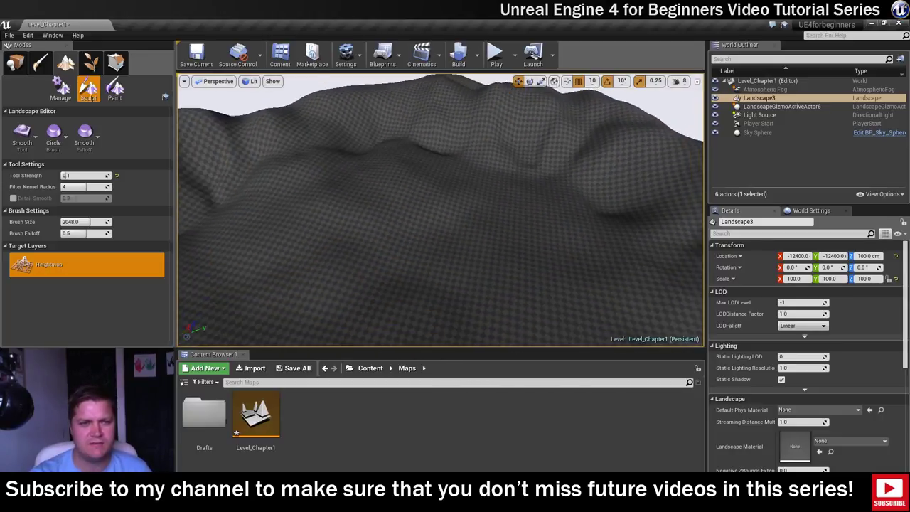
{"action": "mouse_move", "coordinate": [537, 176]}
{"action": "left_mouse_down"}
{"action": "mouse_move", "coordinate": [422, 153]}
{"action": "mouse_move", "coordinate": [435, 168]}
{"action": "left_mouse_up"}
{"action": "mouse_move", "coordinate": [435, 167]}
{"action": "right_mouse_down"}
{"action": "mouse_move", "coordinate": [454, 156]}
{"action": "mouse_move", "coordinate": [422, 152]}
{"action": "mouse_move", "coordinate": [327, 168]}
{"action": "mouse_move", "coordinate": [410, 196]}
{"action": "mouse_move", "coordinate": [404, 146]}
{"action": "mouse_move", "coordinate": [390, 150]}
{"action": "mouse_move", "coordinate": [343, 120]}
{"action": "mouse_move", "coordinate": [464, 223]}
{"action": "mouse_move", "coordinate": [339, 116]}
{"action": "mouse_move", "coordinate": [369, 178]}
{"action": "mouse_move", "coordinate": [414, 171]}
{"action": "mouse_move", "coordinate": [384, 148]}
{"action": "mouse_move", "coordinate": [406, 185]}
{"action": "mouse_move", "coordinate": [385, 173]}
{"action": "mouse_move", "coordinate": [385, 149]}
{"action": "mouse_move", "coordinate": [479, 185]}
{"action": "mouse_move", "coordinate": [469, 148]}
{"action": "right_mouse_up"}
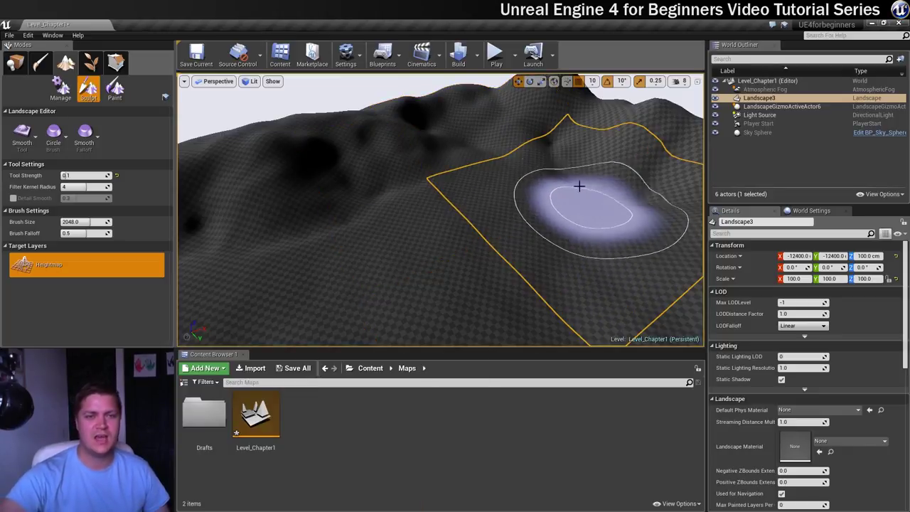
Play the level, walk around to examine the smoothed hills from every side, and end the session
{"action": "left_click", "coordinate": [495, 58]}
{"action": "left_click", "coordinate": [552, 211]}
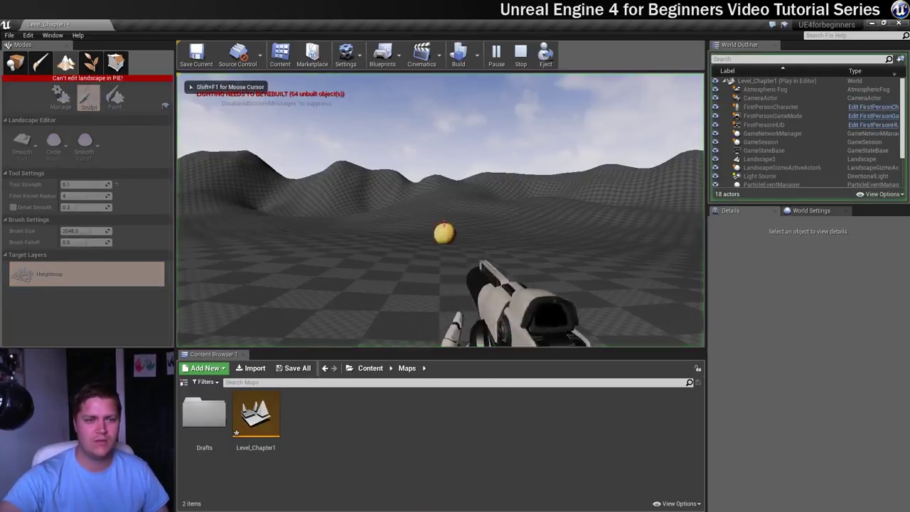
{"action": "key", "text": "w"}
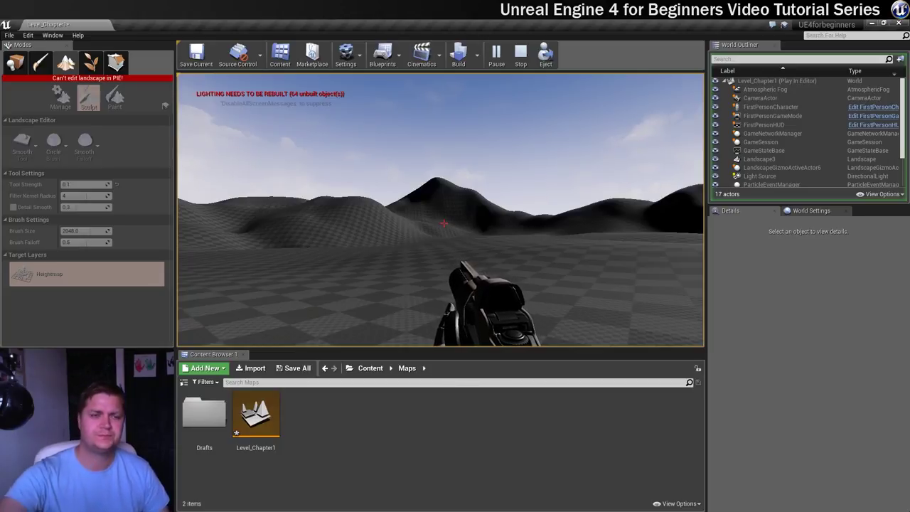
{"action": "key", "text": "w"}
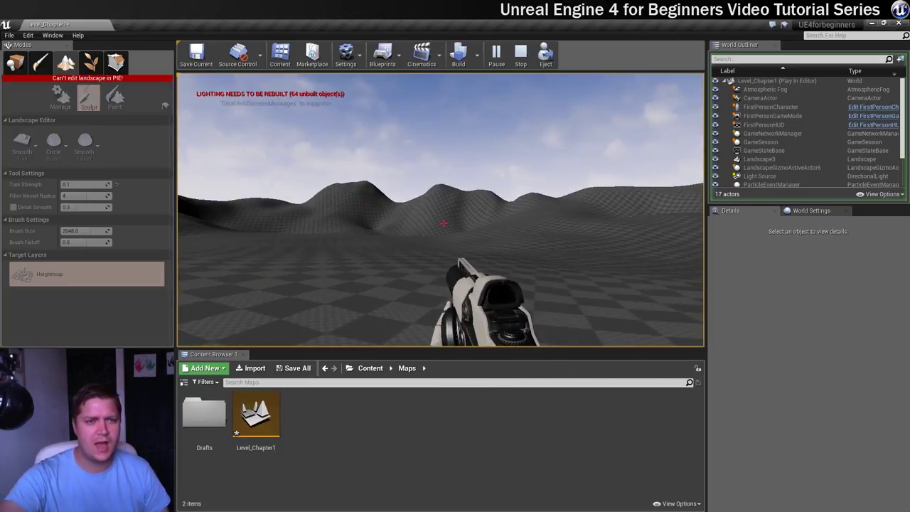
{"action": "key", "text": "w"}
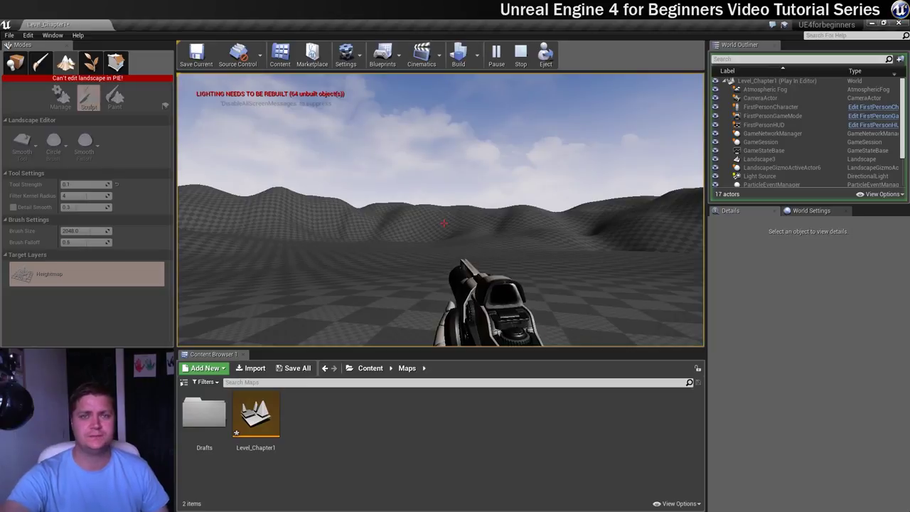
{"action": "key", "text": "Escape"}
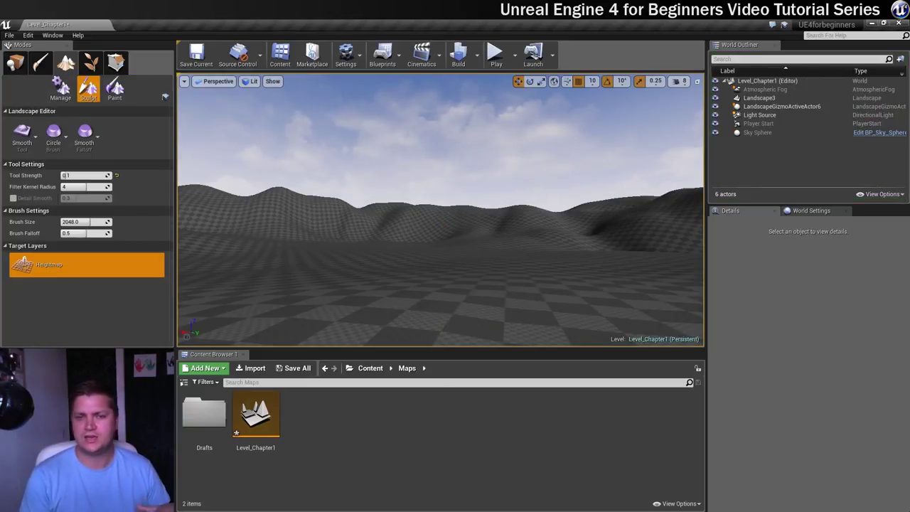
{"action": "right_click_drag", "start_coordinate": [616, 195], "coordinate": [370, 195]}
{"action": "right_click_drag", "start_coordinate": [629, 209], "coordinate": [616, 194]}
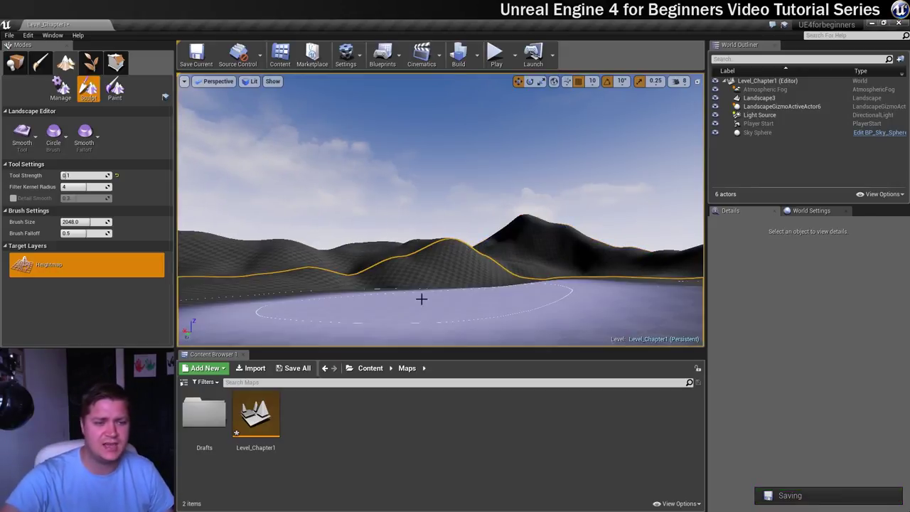
Leave landscape sculpting for Place mode and save a copy of the level as Level_Chapter2 in the Maps folder
{"action": "left_click", "coordinate": [16, 62]}
{"action": "left_click", "coordinate": [10, 35]}
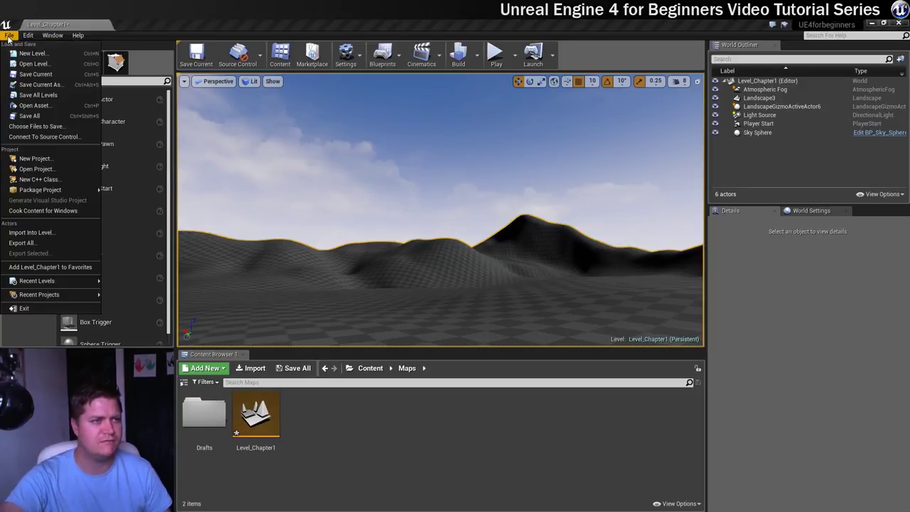
{"action": "left_click", "coordinate": [51, 85]}
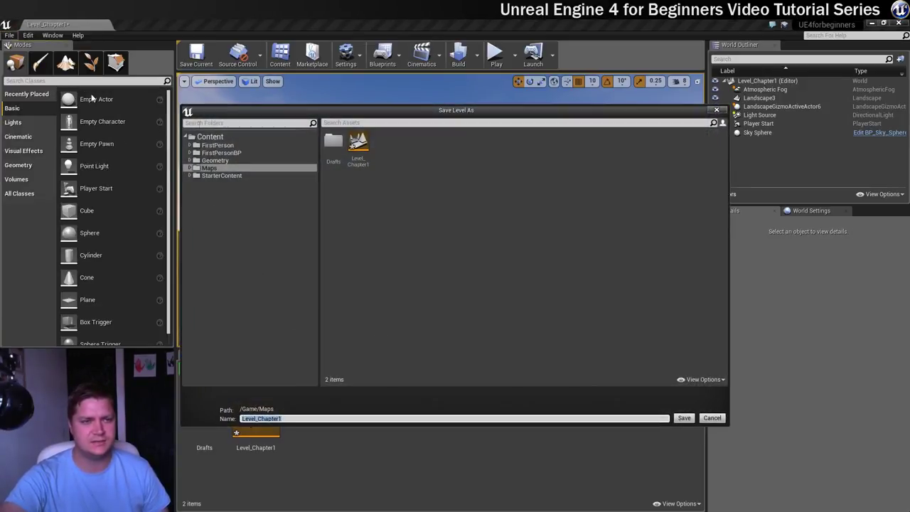
{"action": "key", "text": "End"}
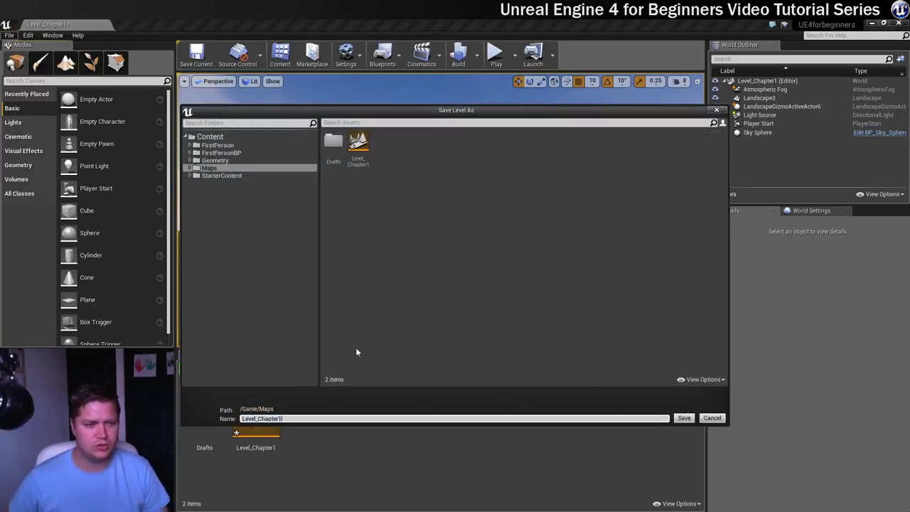
{"action": "key", "text": "BackSpace"}
{"action": "type", "text": "2"}
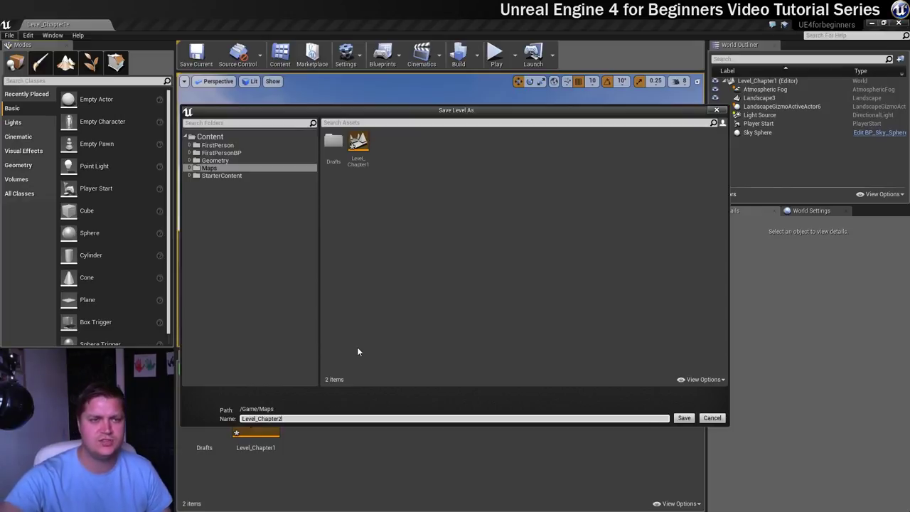
{"action": "left_click", "coordinate": [683, 418]}
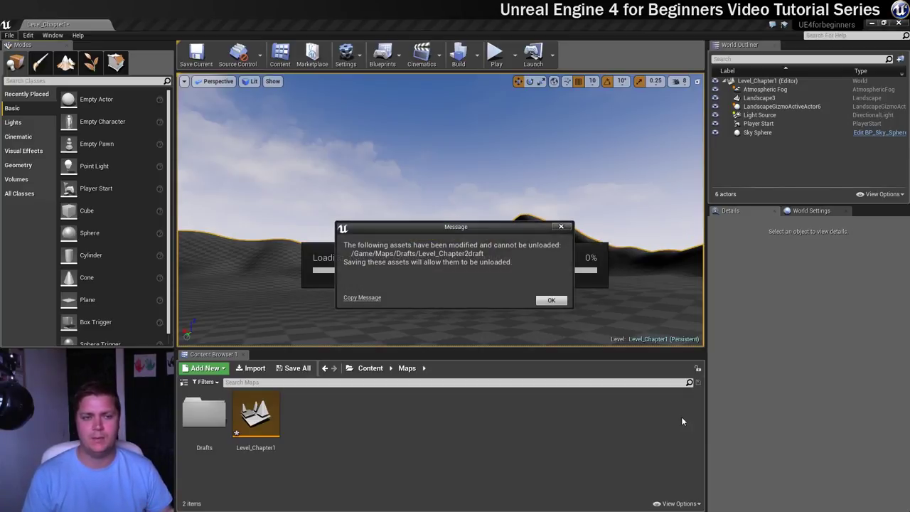
{"action": "left_click", "coordinate": [550, 300]}
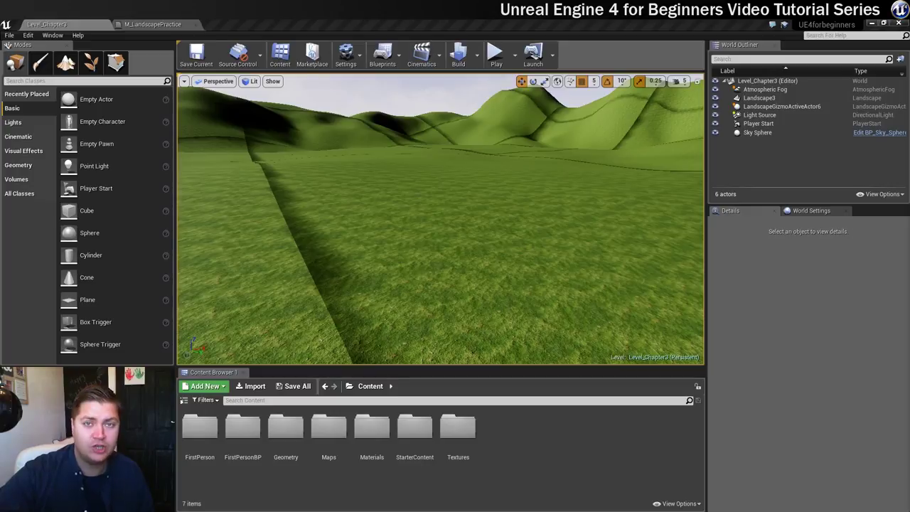
Examine the dirt, grass and rock terrain textures in the Textures folder and return to the Content folder
{"action": "double_click", "coordinate": [455, 430]}
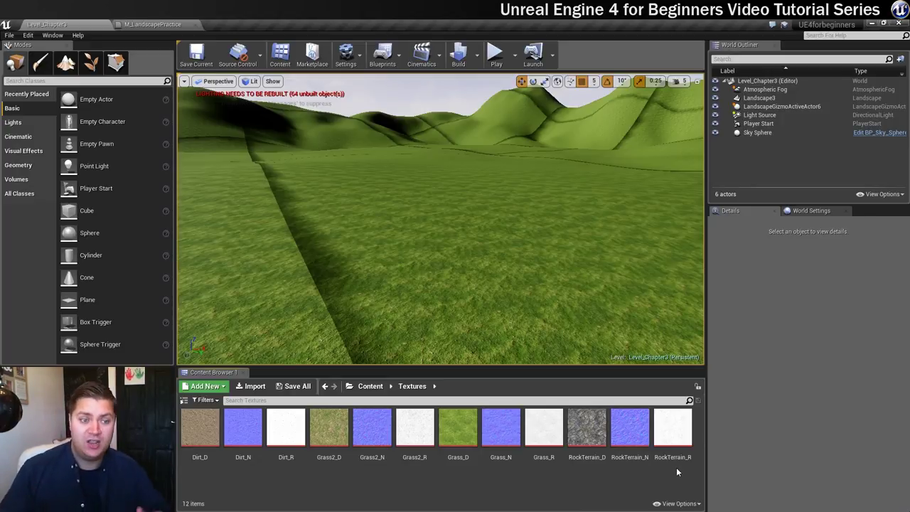
{"action": "left_click", "coordinate": [381, 386]}
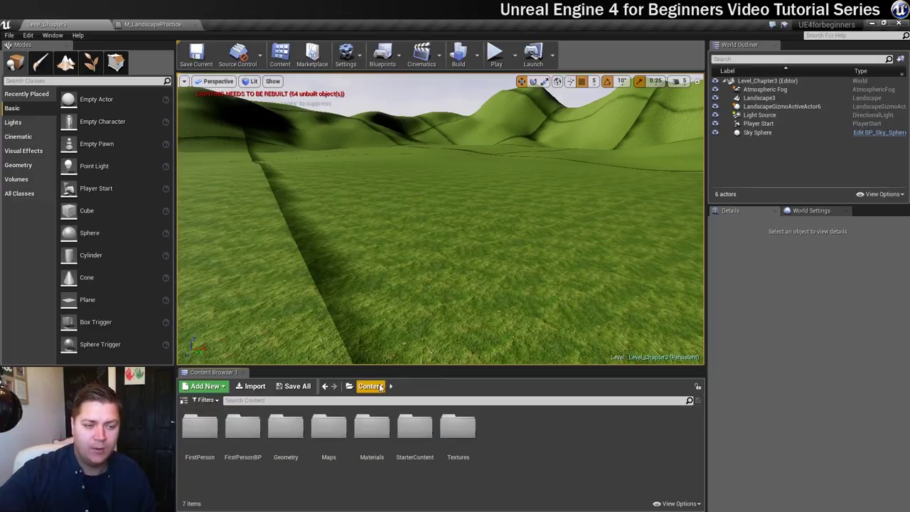
Create a material named M_LandscapeNew in the Materials folder and open it for editing
{"action": "double_click", "coordinate": [365, 427]}
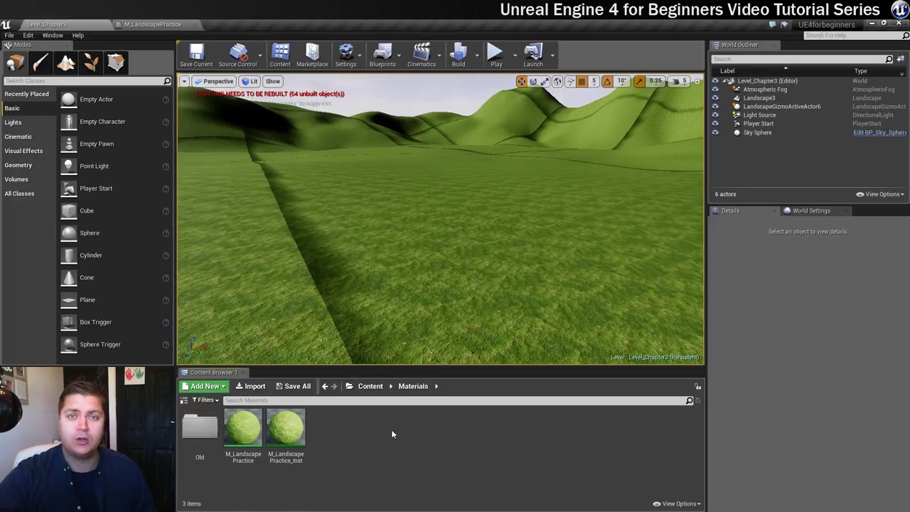
{"action": "right_click", "coordinate": [344, 442]}
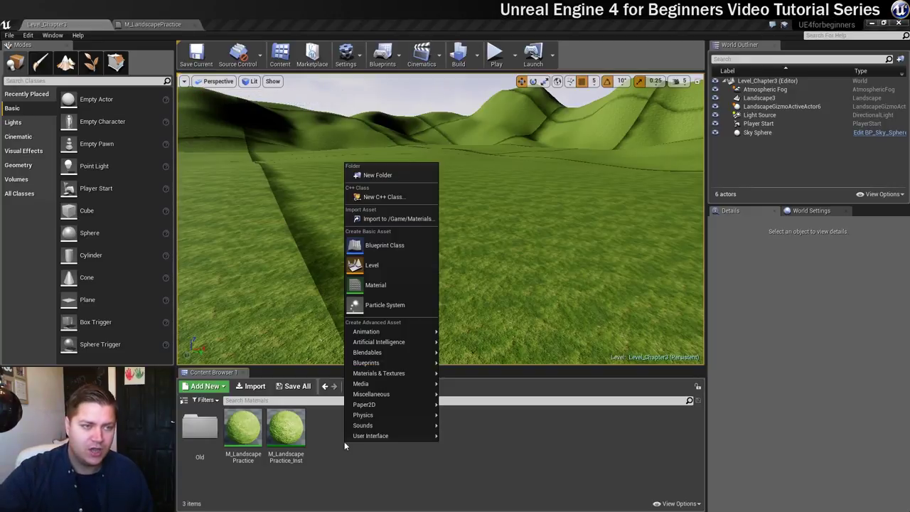
{"action": "left_click", "coordinate": [376, 285]}
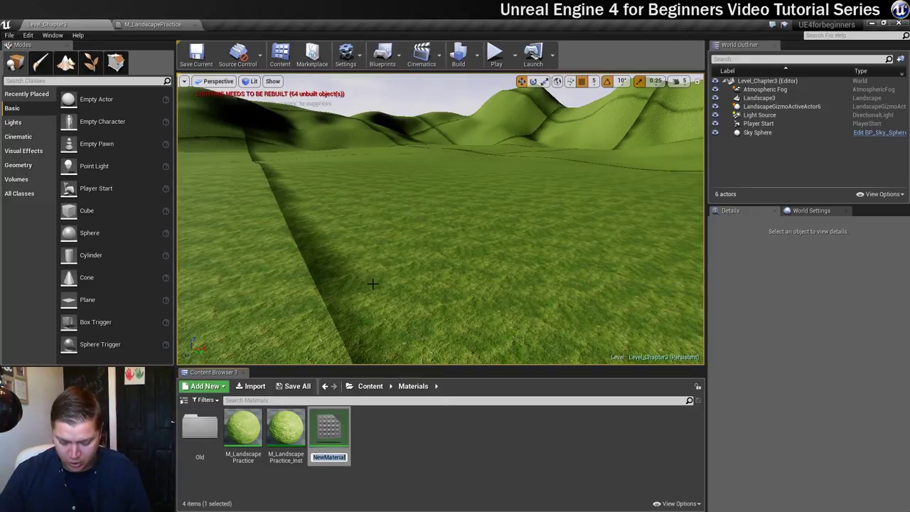
{"action": "type", "text": "M"}
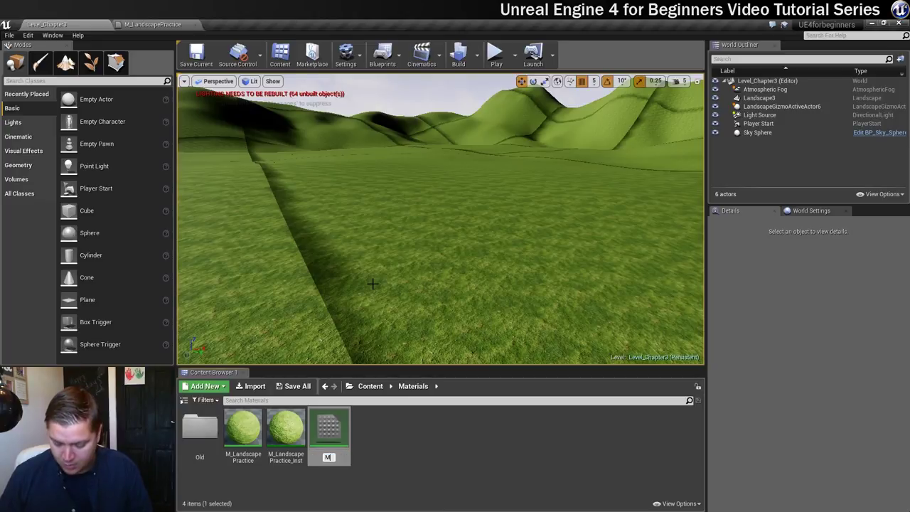
{"action": "type", "text": "_Landscape"}
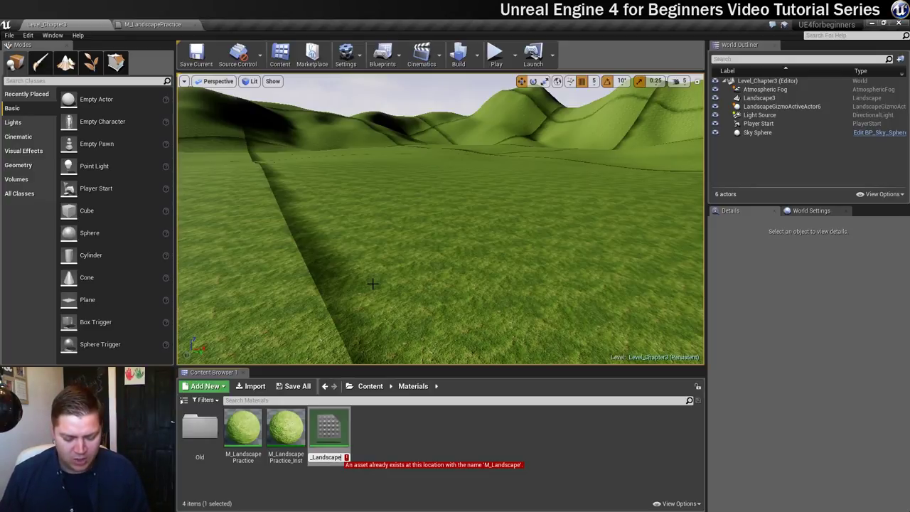
{"action": "type", "text": "New"}
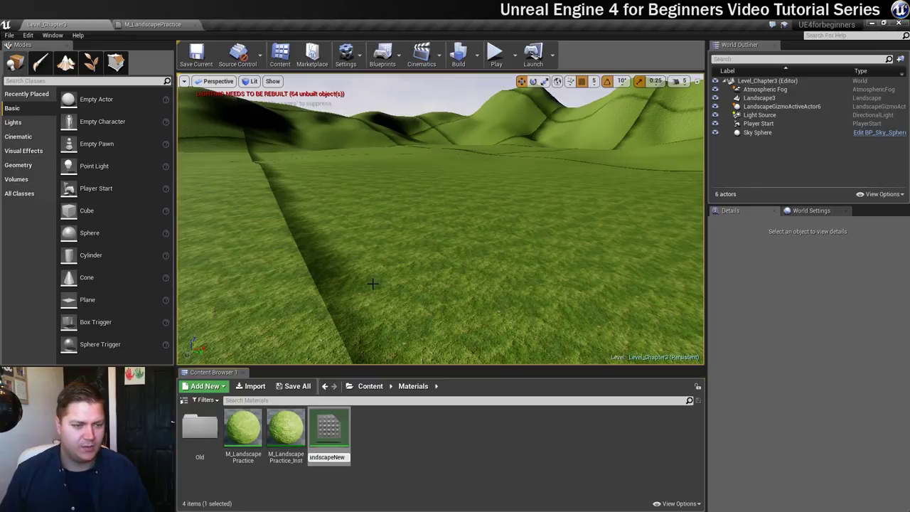
{"action": "key", "text": "Return"}
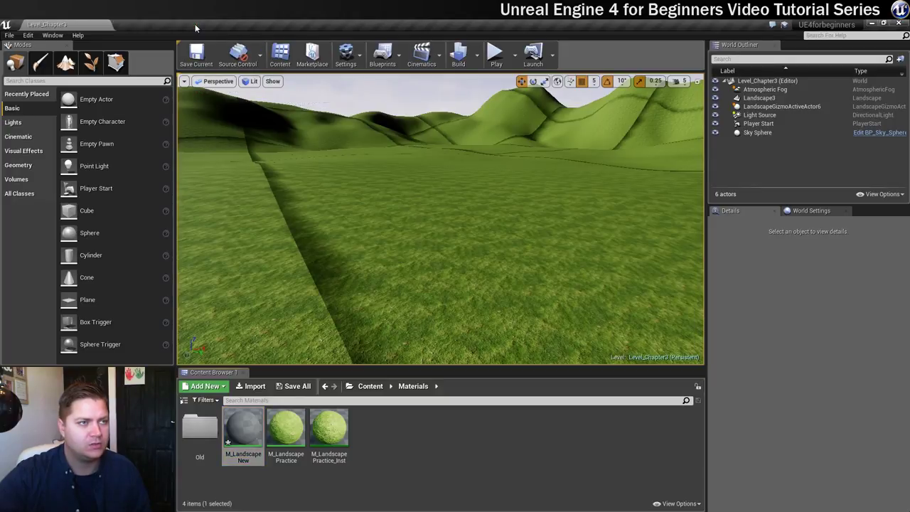
{"action": "double_click", "coordinate": [246, 425]}
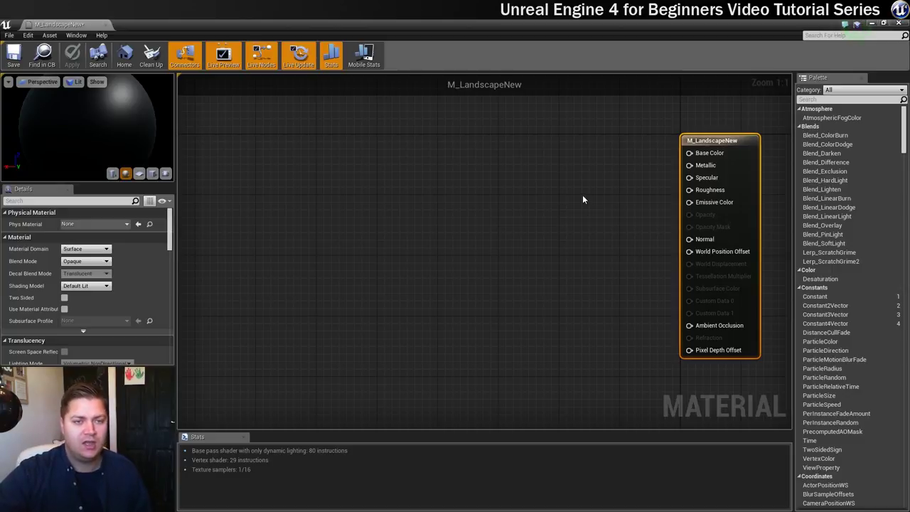
Add a LandscapeLayerBlend node beside the material's main node and give it four layer elements
{"action": "right_click", "coordinate": [578, 196]}
{"action": "type", "text": "landscape"}
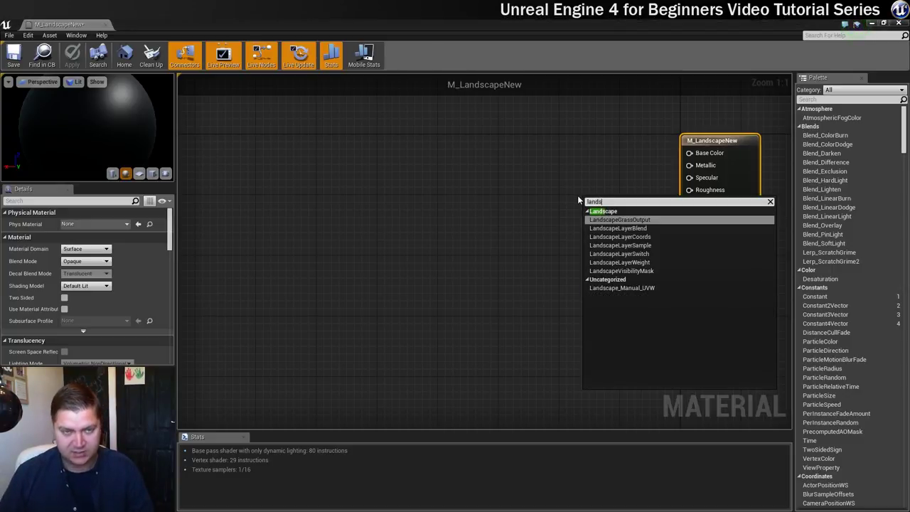
{"action": "left_click", "coordinate": [629, 230]}
{"action": "left_click_drag", "start_coordinate": [619, 207], "coordinate": [584, 175]}
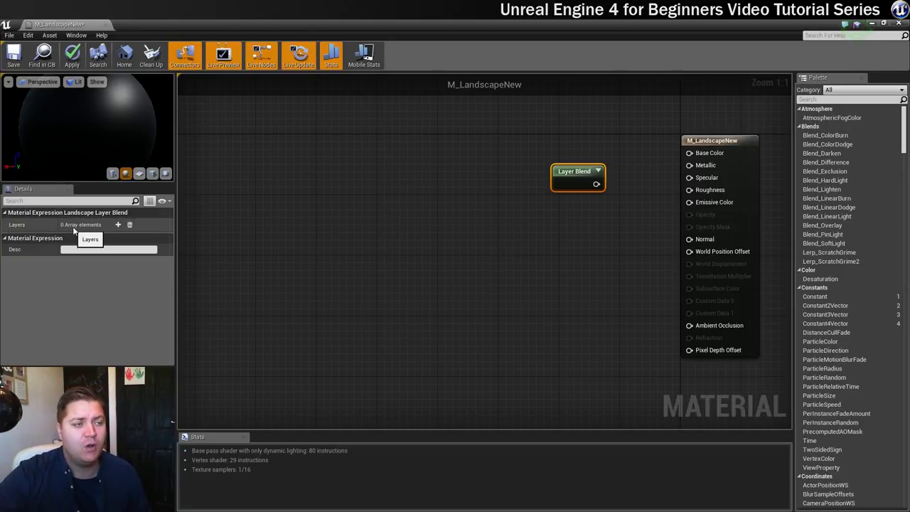
{"action": "left_click", "coordinate": [118, 225]}
{"action": "left_click", "coordinate": [118, 225]}
{"action": "left_click", "coordinate": [118, 225]}
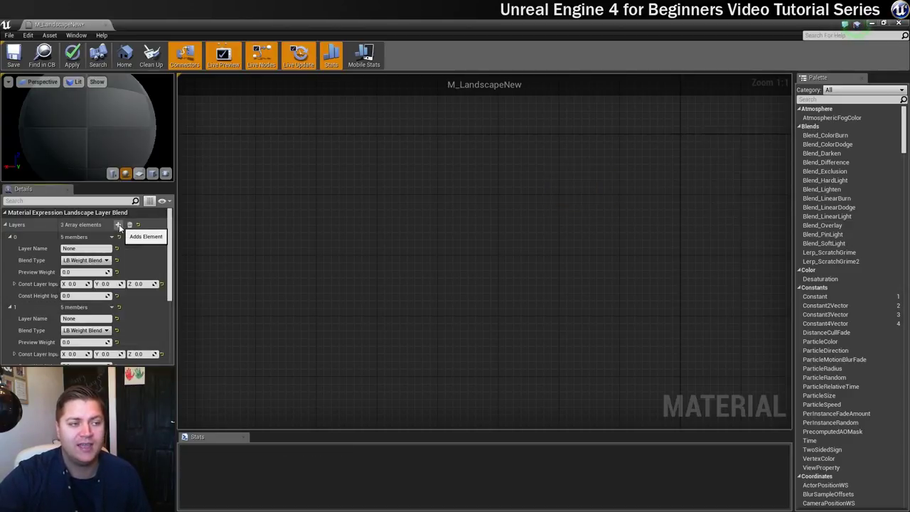
{"action": "left_click", "coordinate": [118, 225]}
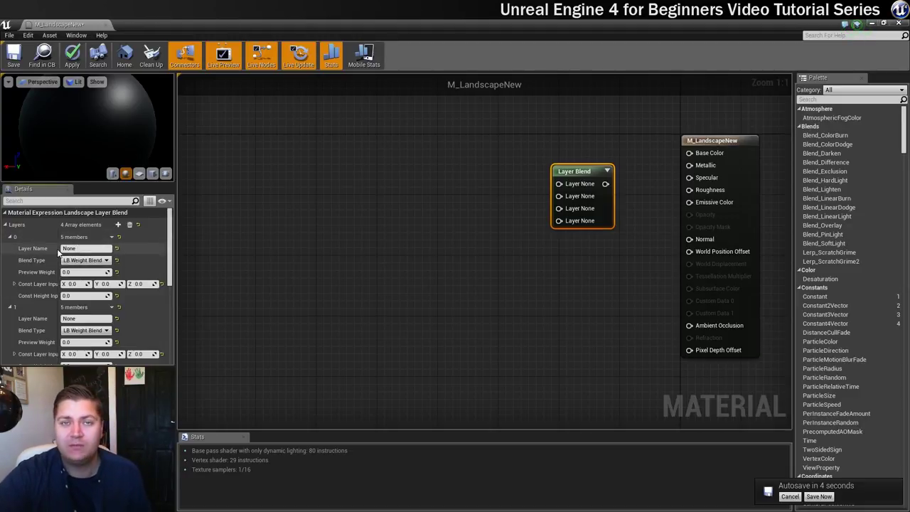
Name the first two layers of the Layer Blend node Dirt and GrassDry
{"action": "left_click", "coordinate": [81, 248]}
{"action": "type", "text": "D"}
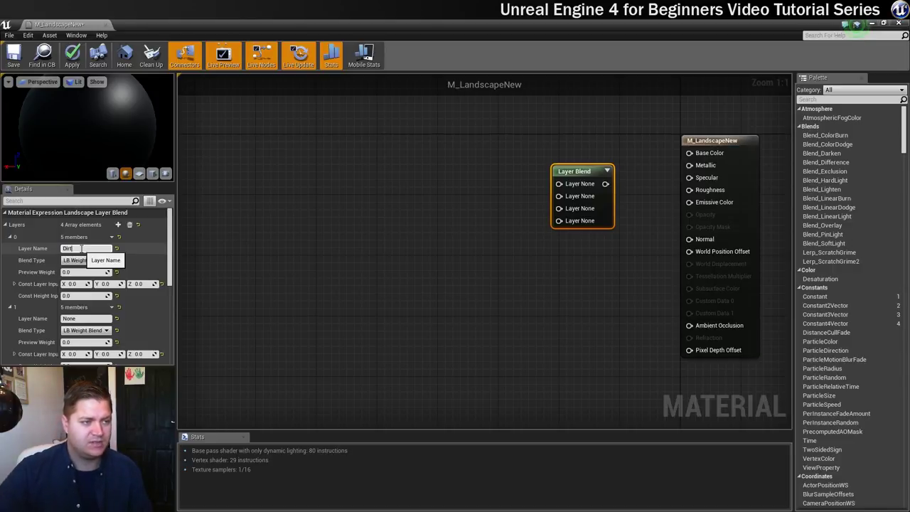
{"action": "type", "text": "irt"}
{"action": "key", "text": "Return"}
{"action": "left_click", "coordinate": [86, 318]}
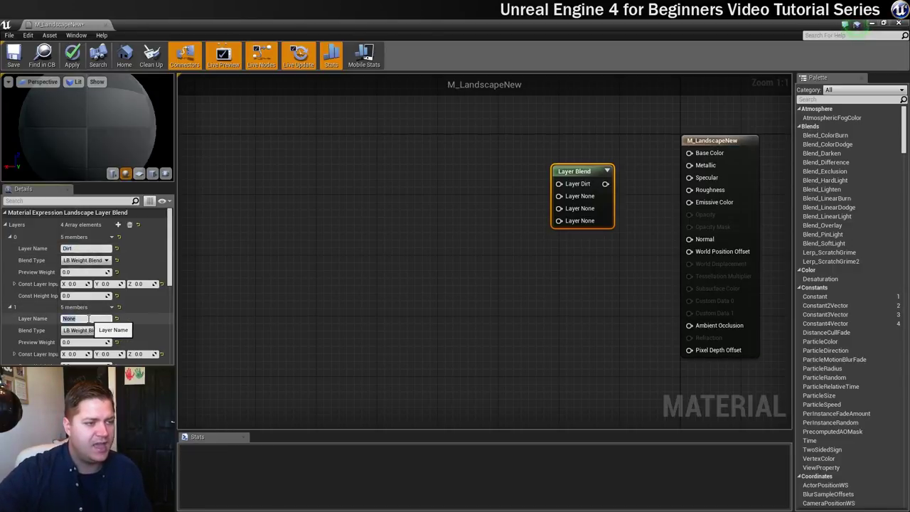
{"action": "type", "text": "GrassDry"}
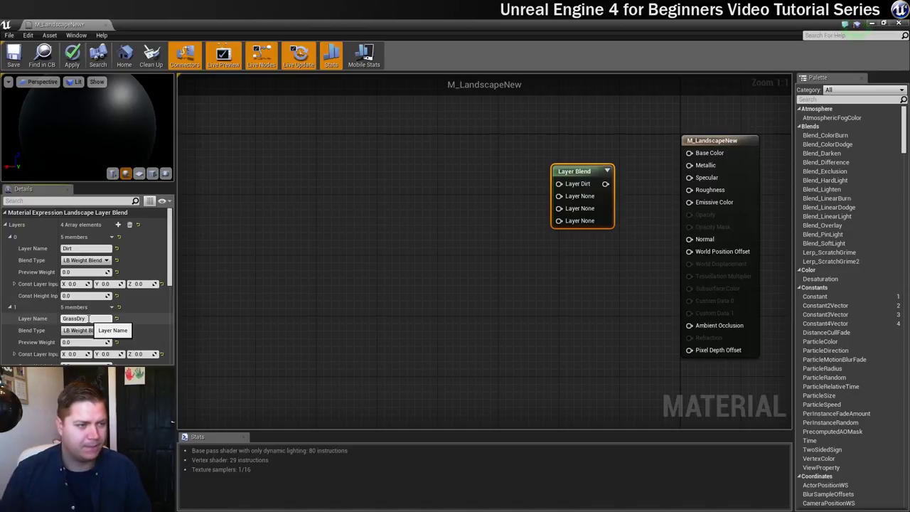
{"action": "key", "text": "Return"}
Name the third and fourth layers of the Layer Blend node GrassLush and Rock
{"action": "scroll", "coordinate": [170, 282], "scroll_direction": "down", "scroll_amount": 3}
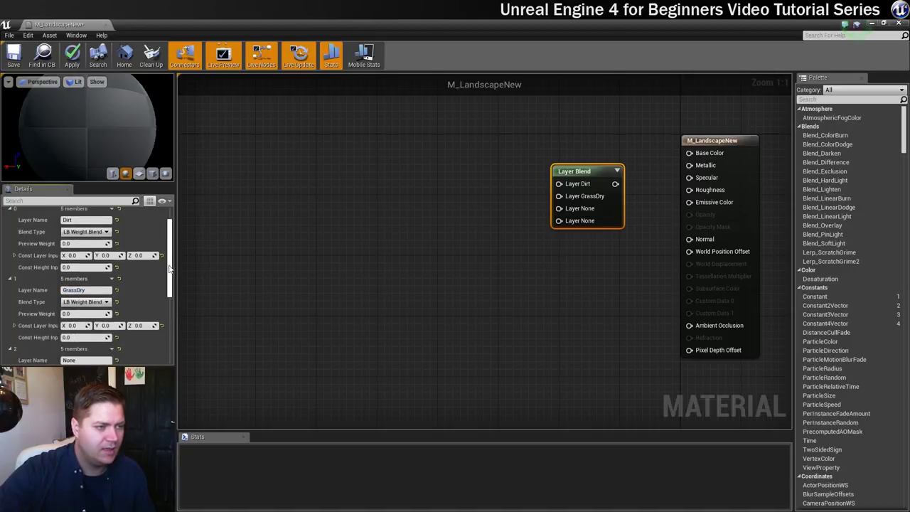
{"action": "left_click", "coordinate": [80, 313]}
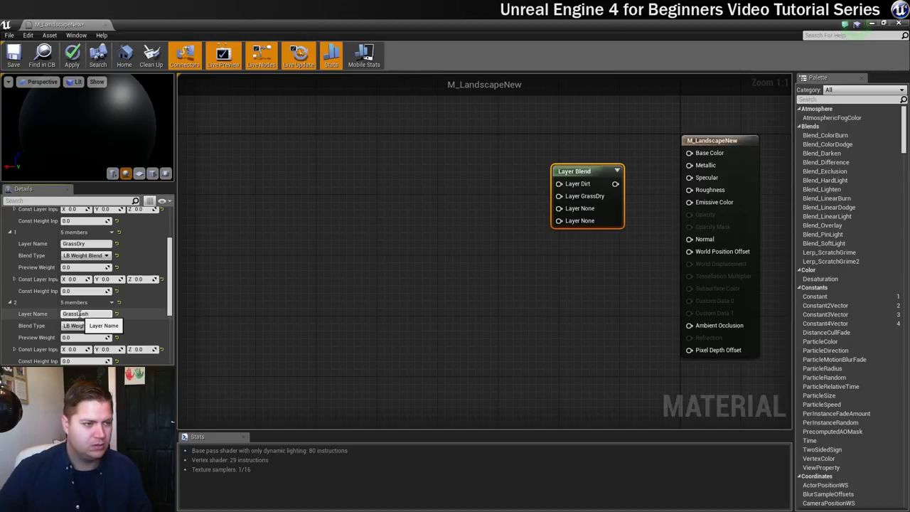
{"action": "key", "text": "Return"}
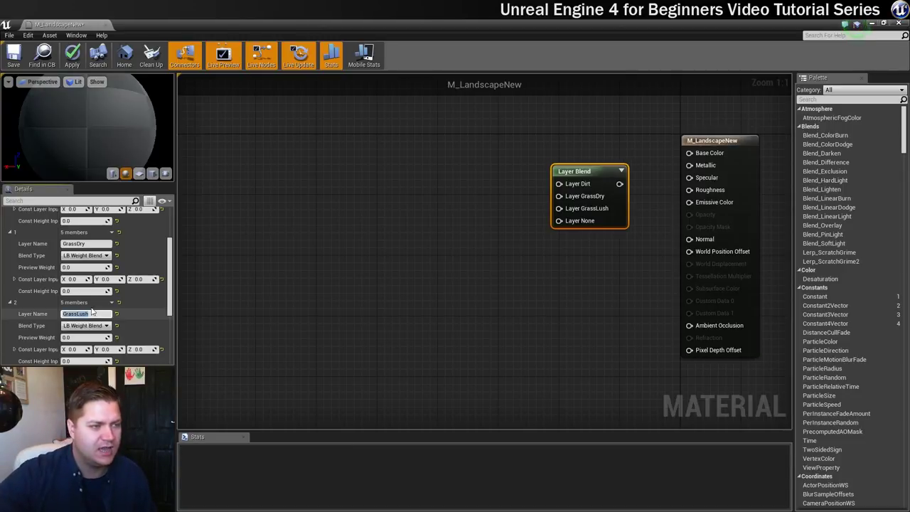
{"action": "scroll", "coordinate": [96, 307], "scroll_direction": "down", "scroll_amount": 2}
{"action": "scroll", "coordinate": [96, 307], "scroll_direction": "down", "scroll_amount": 1}
{"action": "left_click", "coordinate": [99, 307]}
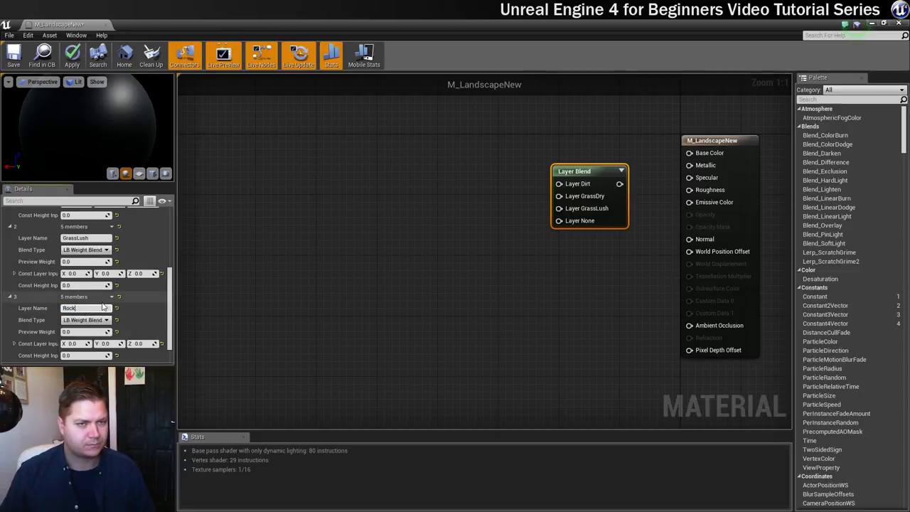
{"action": "type", "text": "Rock"}
{"action": "key", "text": "Return"}
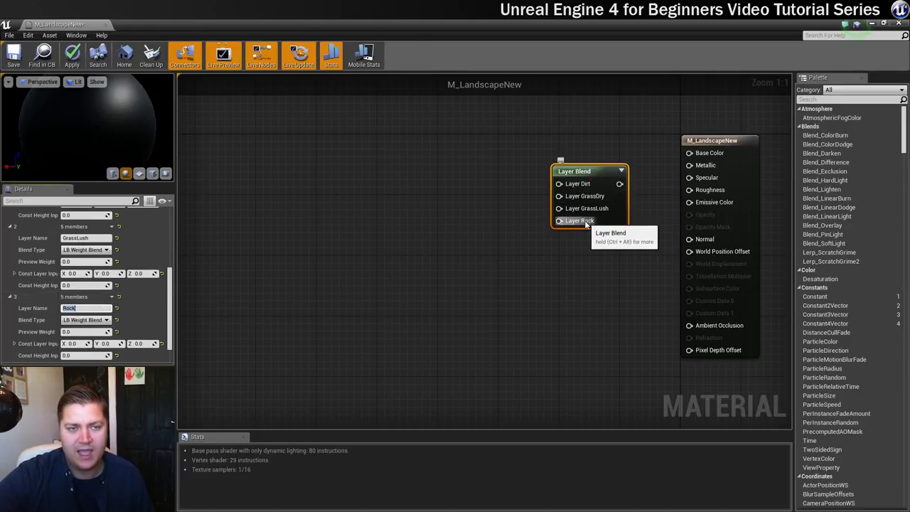
Move the Layer Blend node level with the top of the main material node and add four Texture Sample nodes ahead of it
{"action": "left_click_drag", "start_coordinate": [595, 177], "coordinate": [565, 147]}
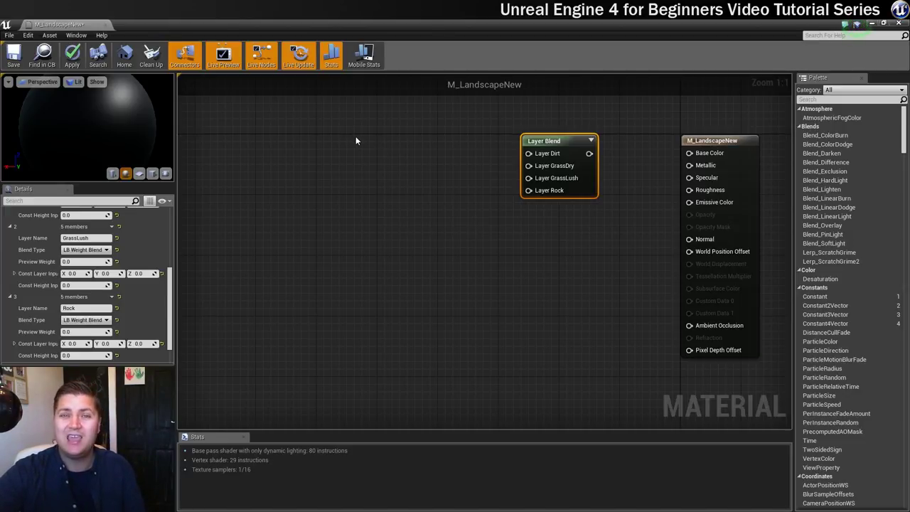
{"action": "left_click", "coordinate": [391, 135]}
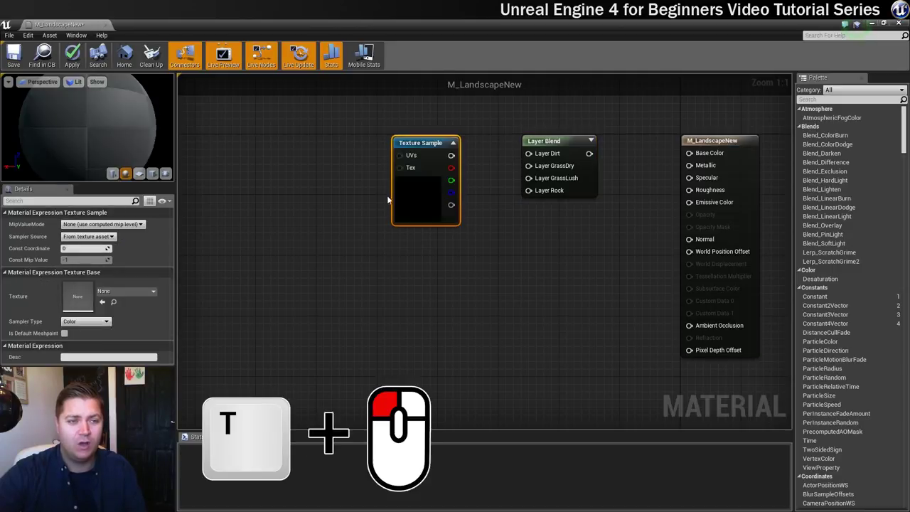
{"action": "left_click", "coordinate": [394, 235]}
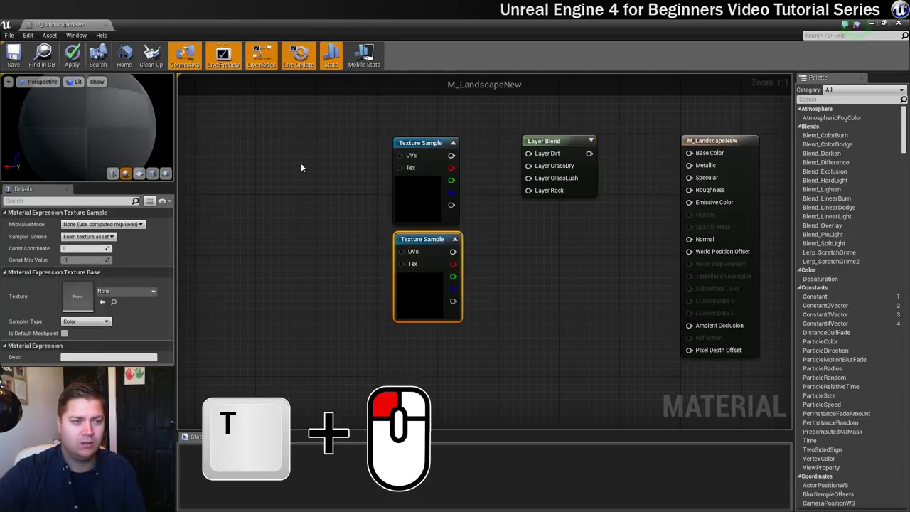
{"action": "left_click", "coordinate": [292, 135]}
{"action": "left_click", "coordinate": [294, 245]}
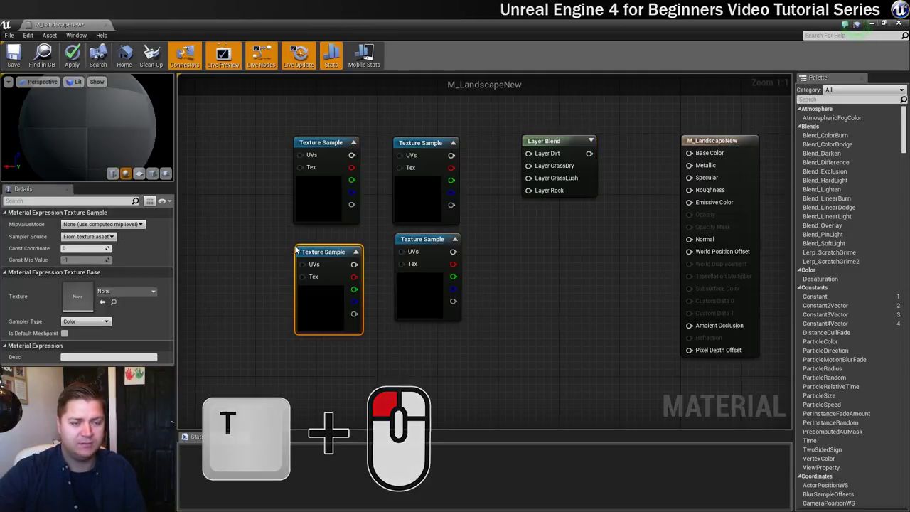
Lower the Layer Blend node and stack the four Texture Sample nodes in one vertical column before it
{"action": "left_click_drag", "start_coordinate": [550, 140], "coordinate": [548, 218]}
{"action": "scroll", "coordinate": [549, 218], "scroll_direction": "down", "scroll_amount": 1}
{"action": "left_click_drag", "start_coordinate": [430, 186], "coordinate": [430, 146]}
{"action": "left_click_drag", "start_coordinate": [445, 235], "coordinate": [449, 195]}
{"action": "left_click_drag", "start_coordinate": [352, 155], "coordinate": [439, 273]}
{"action": "left_click_drag", "start_coordinate": [358, 247], "coordinate": [444, 346]}
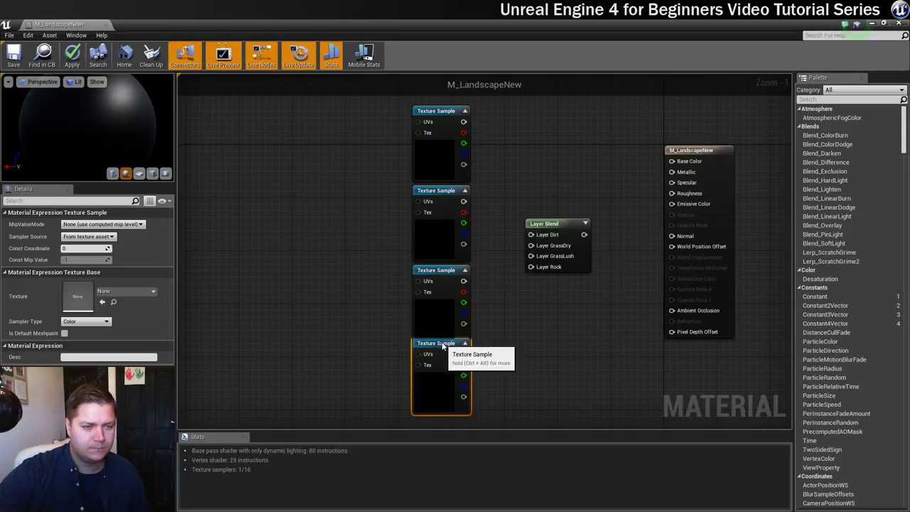
{"action": "left_click", "coordinate": [513, 314]}
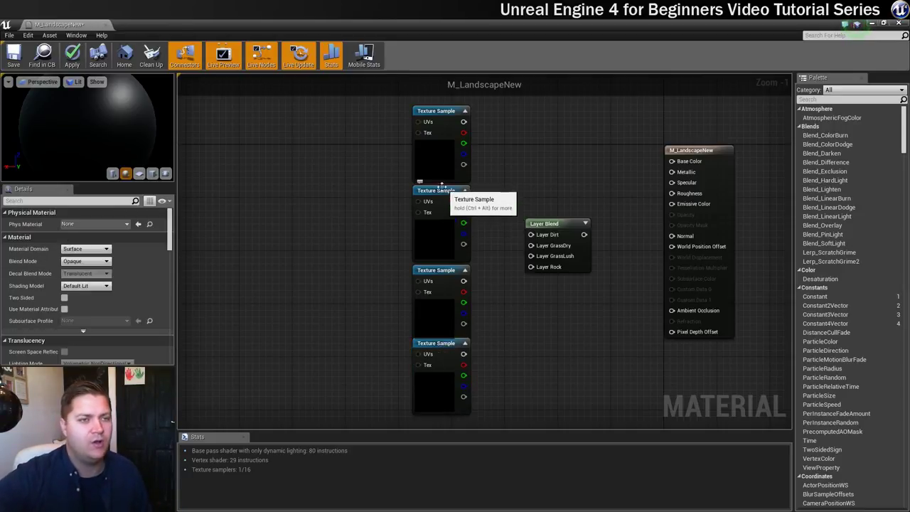
Assign the Dirt_D texture to the topmost Texture Sample node and Grass2_D to the second one
{"action": "left_click", "coordinate": [435, 111]}
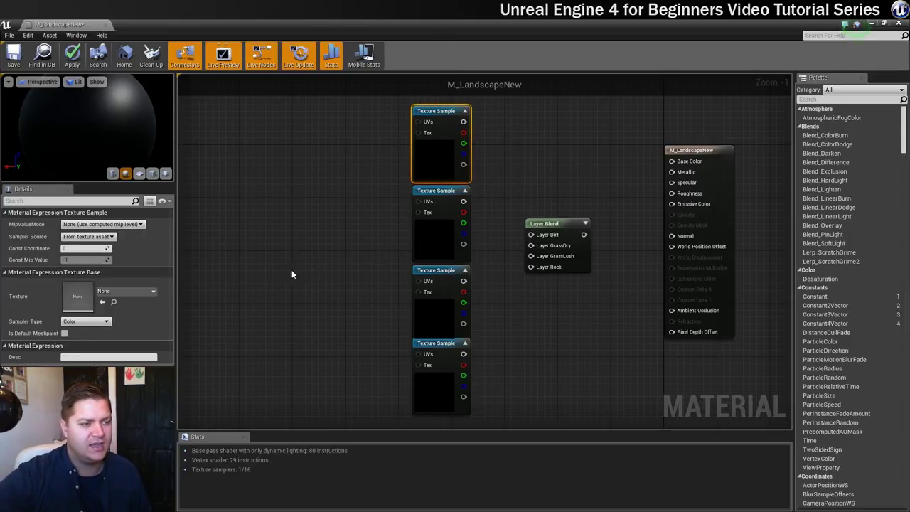
{"action": "left_click", "coordinate": [128, 293]}
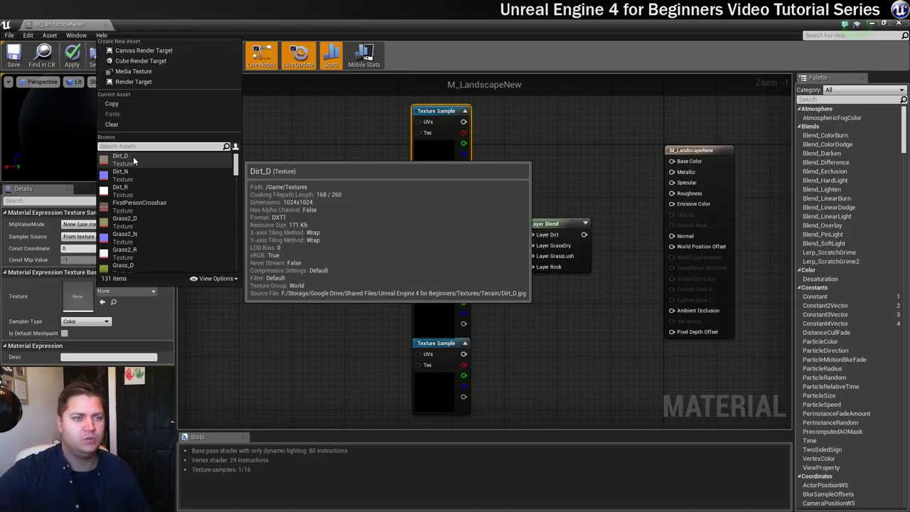
{"action": "left_click", "coordinate": [133, 157]}
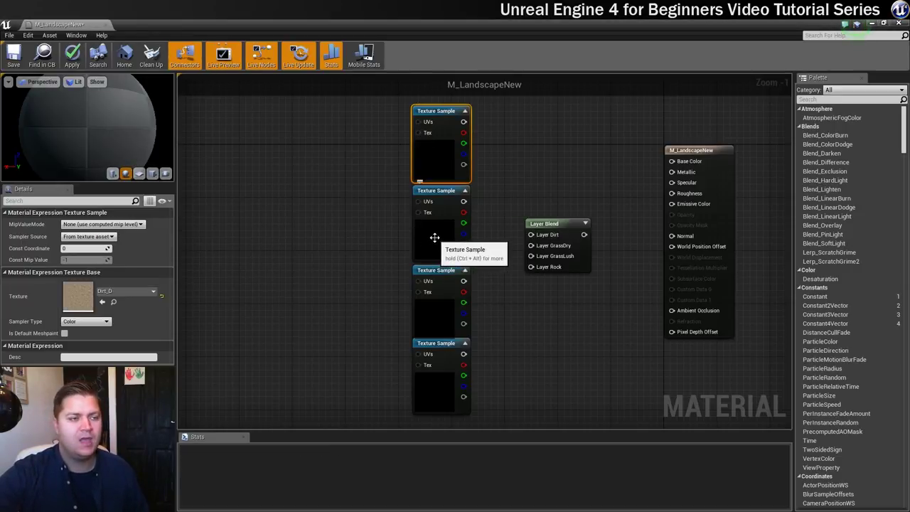
{"action": "left_click", "coordinate": [434, 237]}
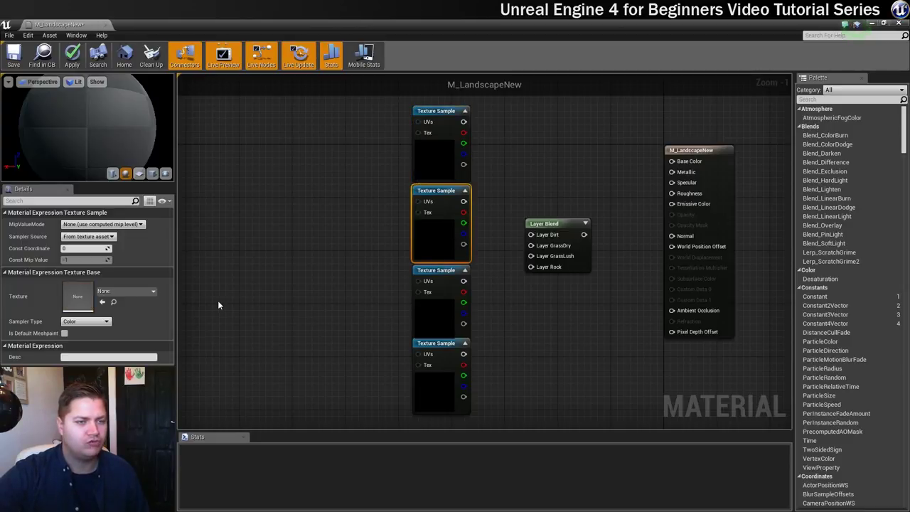
{"action": "left_click", "coordinate": [129, 295]}
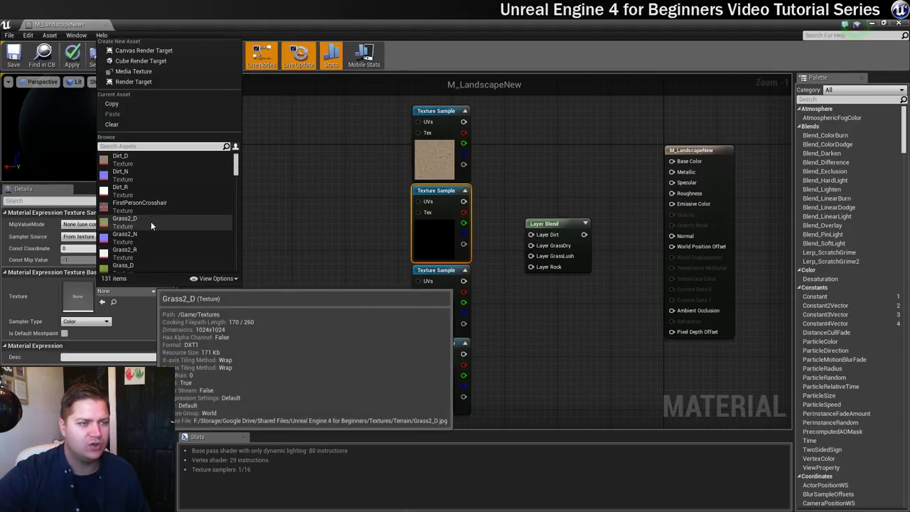
{"action": "left_click", "coordinate": [151, 224]}
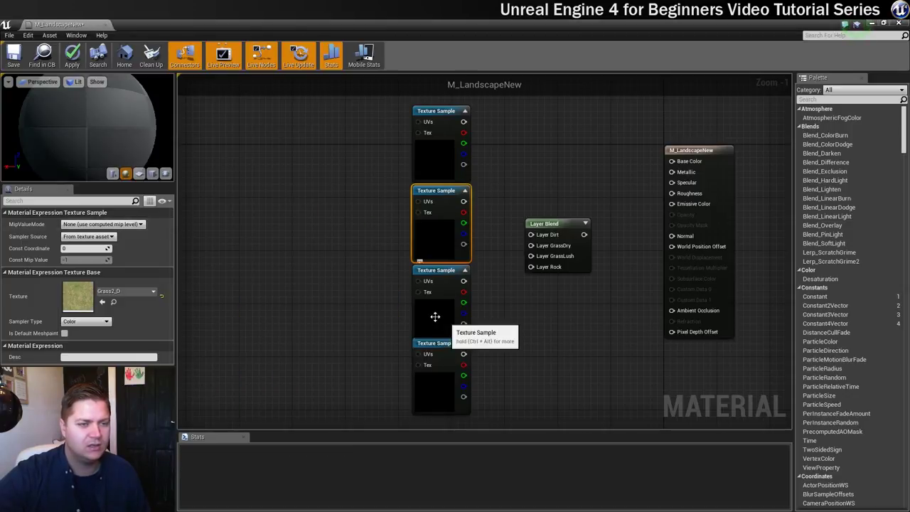
Assign the Grass_D texture to the third Texture Sample node in the column
{"action": "left_click", "coordinate": [438, 316]}
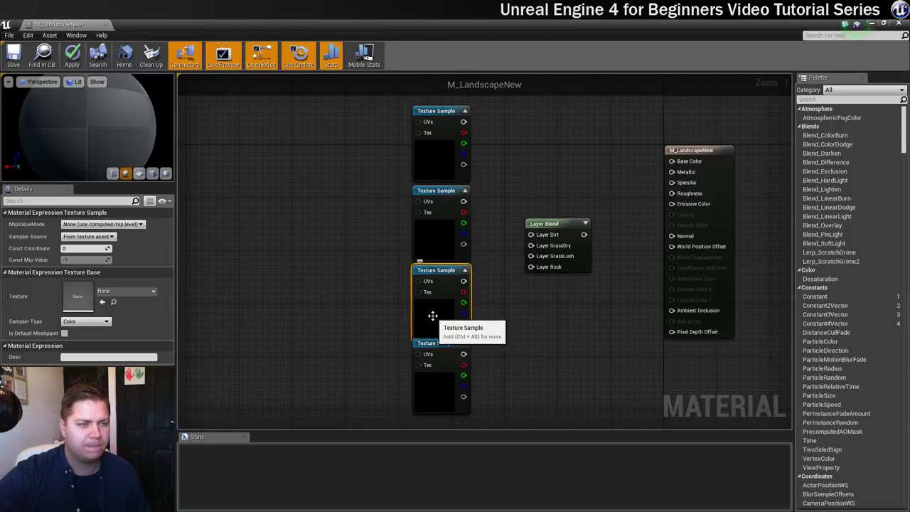
{"action": "left_click", "coordinate": [142, 297]}
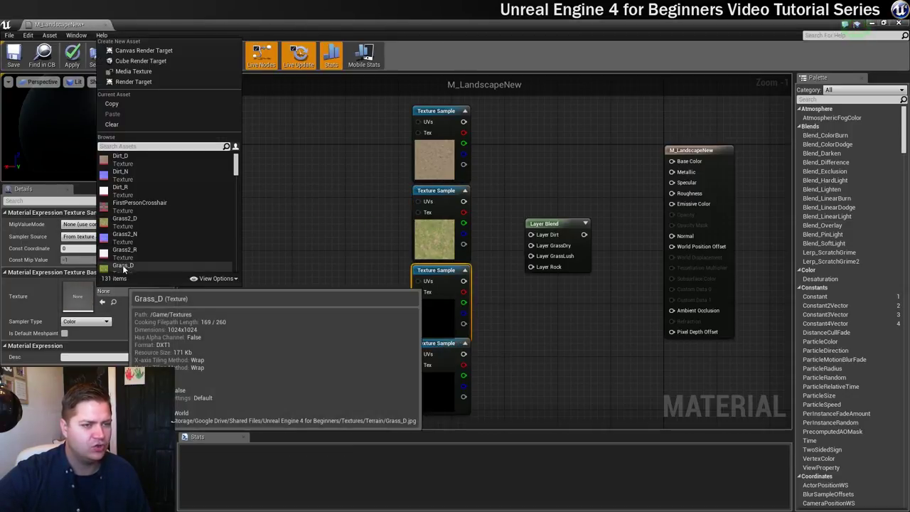
{"action": "left_click", "coordinate": [122, 265]}
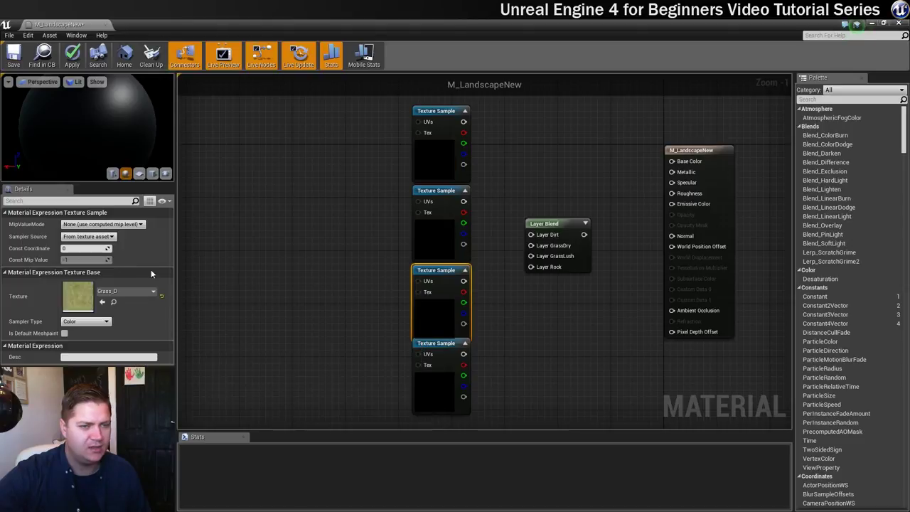
Assign the RockTerrain_D texture to the bottommost Texture Sample node in the column
{"action": "left_click", "coordinate": [438, 396]}
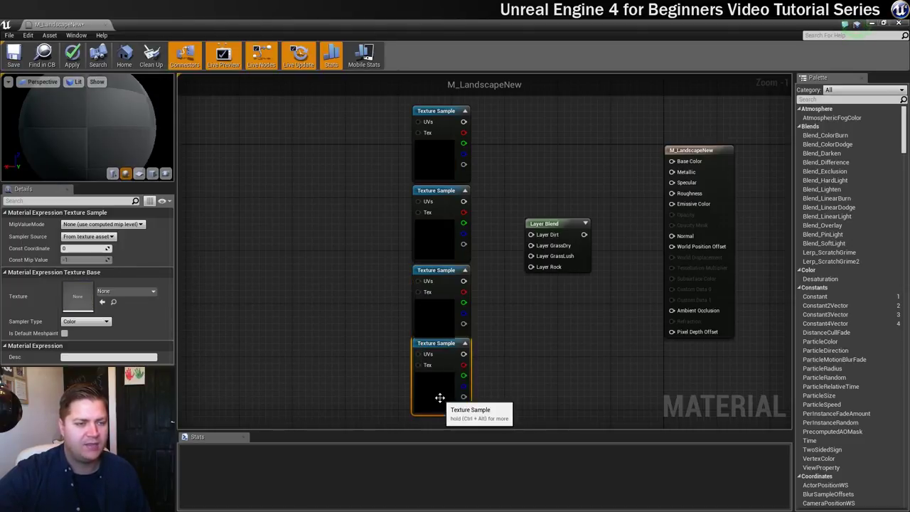
{"action": "left_click", "coordinate": [144, 290]}
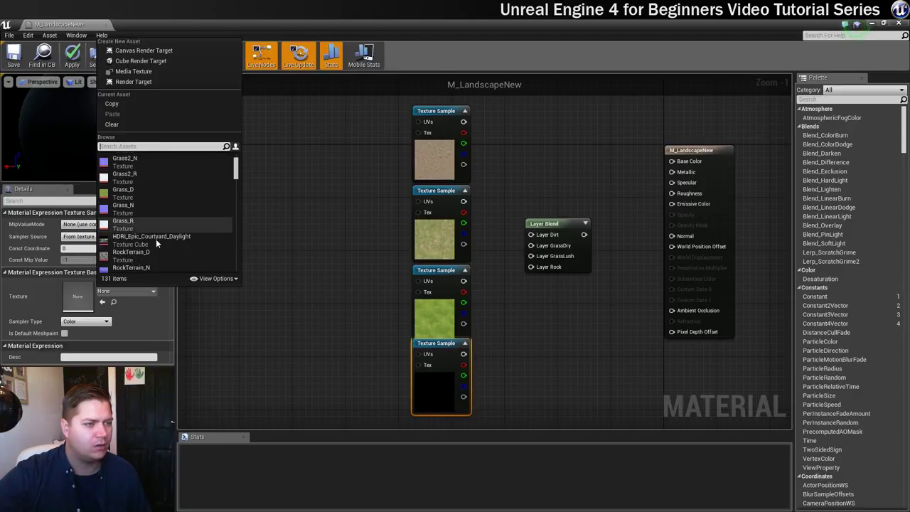
{"action": "left_click", "coordinate": [131, 252]}
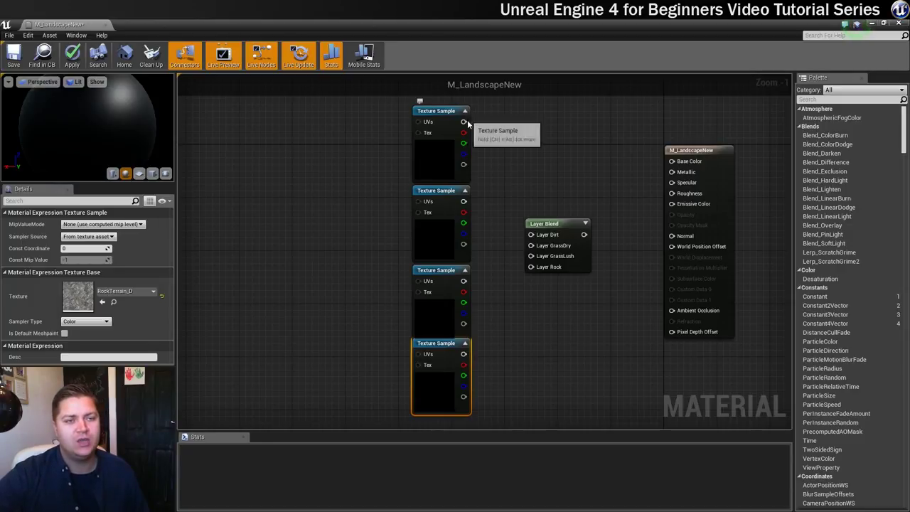
Connect the four Texture Samples in order to the Layer Blend's Dirt, GrassDry, GrassLush and Rock inputs, and its output to Base Color
{"action": "left_click_drag", "start_coordinate": [463, 121], "coordinate": [532, 234]}
{"action": "left_click_drag", "start_coordinate": [463, 201], "coordinate": [529, 235]}
{"action": "scroll", "coordinate": [506, 235], "scroll_direction": "down", "scroll_amount": 1}
{"action": "left_click_drag", "start_coordinate": [470, 137], "coordinate": [532, 237]}
{"action": "left_click_drag", "start_coordinate": [469, 206], "coordinate": [527, 244]}
{"action": "left_click_drag", "start_coordinate": [469, 273], "coordinate": [529, 253]}
{"action": "left_click_drag", "start_coordinate": [469, 337], "coordinate": [528, 262]}
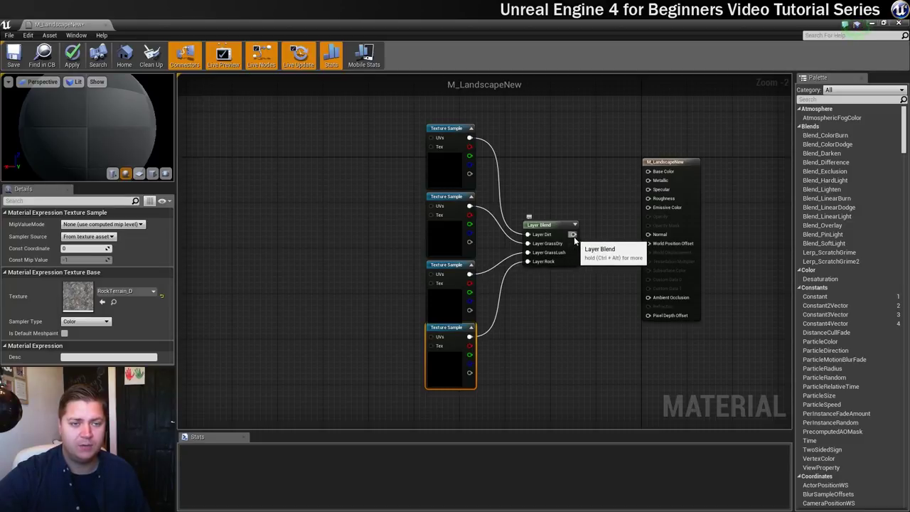
{"action": "left_click_drag", "start_coordinate": [572, 235], "coordinate": [648, 177]}
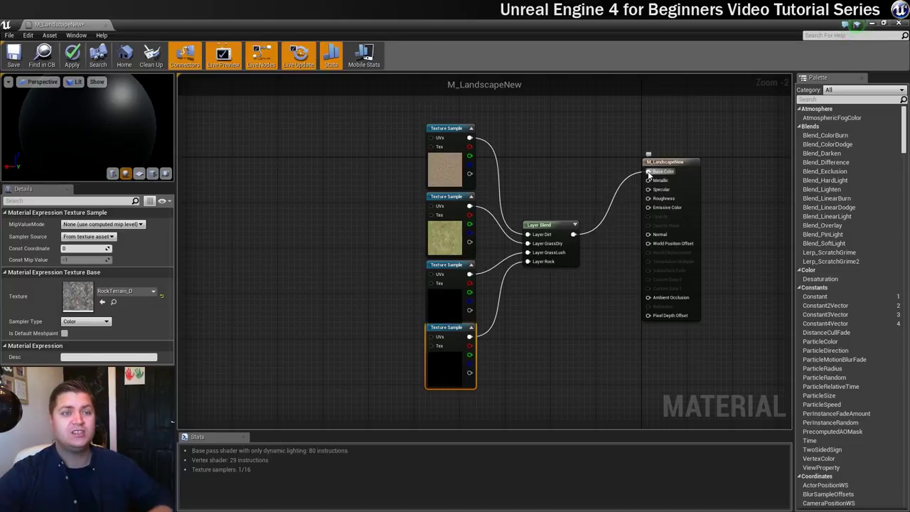
Enclose the four Texture Samples and the Layer Blend node in a comment box titled "Base Colour"
{"action": "left_click_drag", "start_coordinate": [403, 107], "coordinate": [582, 391]}
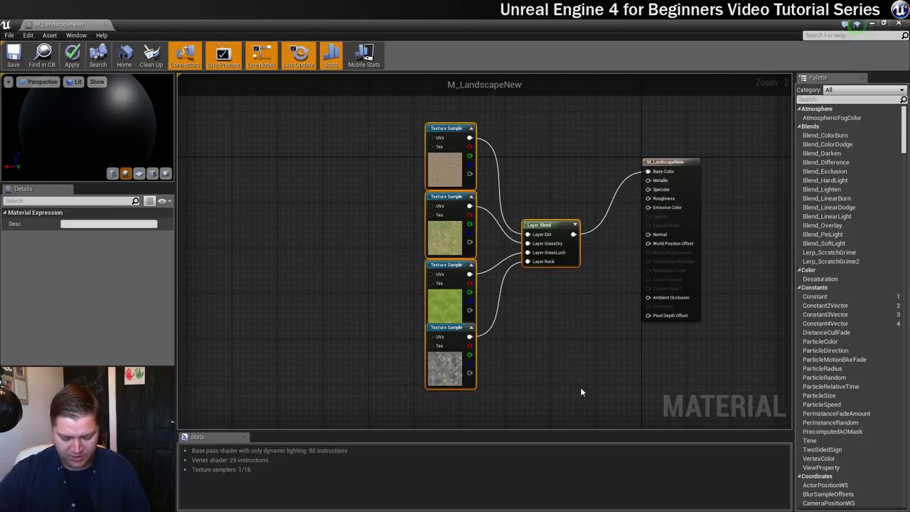
{"action": "type", "text": "c"}
{"action": "type", "text": "Base COlour"}
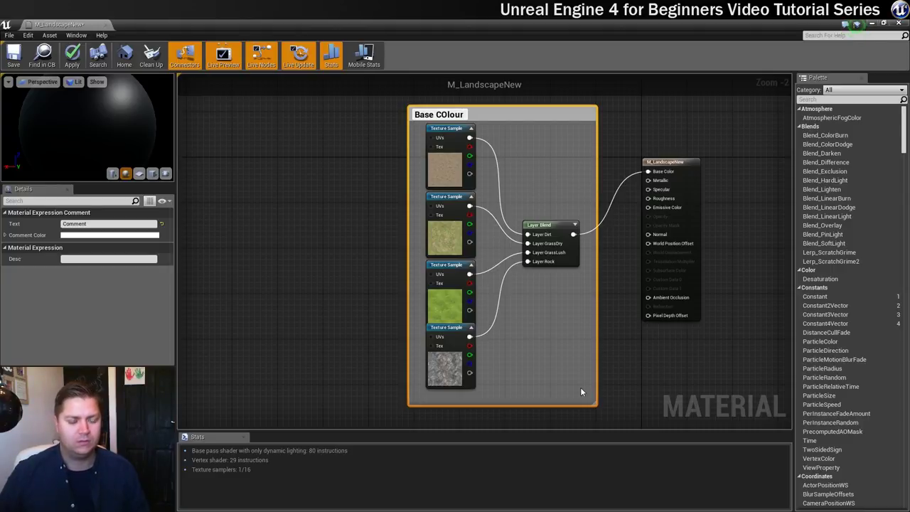
{"action": "key", "text": "Return"}
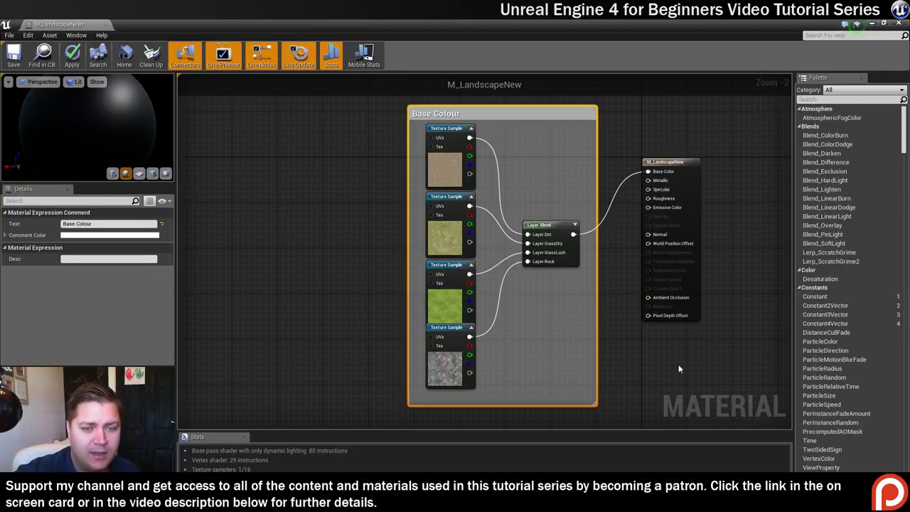
Move the Base Colour comment group farther away from the main material node to leave more space between them
{"action": "scroll", "coordinate": [678, 364], "scroll_direction": "down", "scroll_amount": 1}
{"action": "scroll", "coordinate": [678, 364], "scroll_direction": "up", "scroll_amount": 3}
{"action": "scroll", "coordinate": [678, 364], "scroll_direction": "down", "scroll_amount": 6}
{"action": "scroll", "coordinate": [679, 368], "scroll_direction": "up", "scroll_amount": 4}
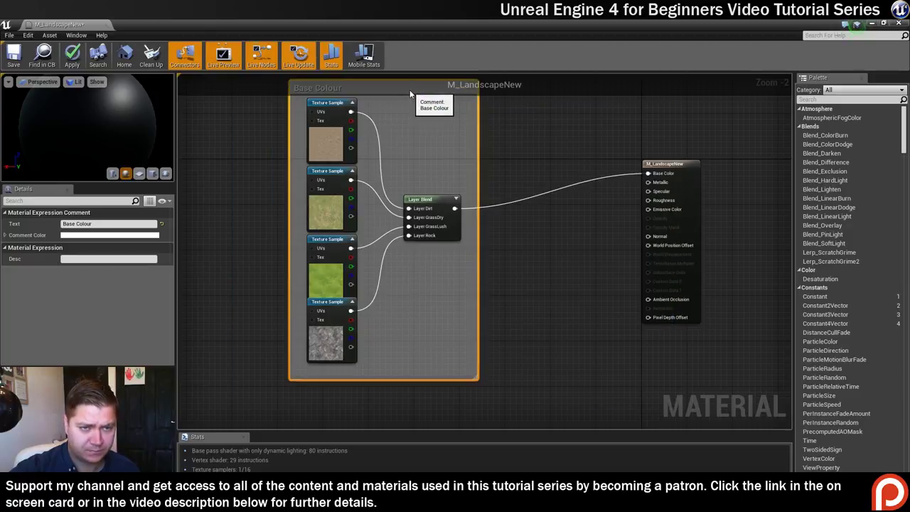
Duplicate the whole Base Colour comment group with its nodes and place the copy directly beneath the original
{"action": "scroll", "coordinate": [556, 237], "scroll_direction": "down", "scroll_amount": 2}
{"action": "right_click_drag", "start_coordinate": [552, 270], "coordinate": [595, 237]}
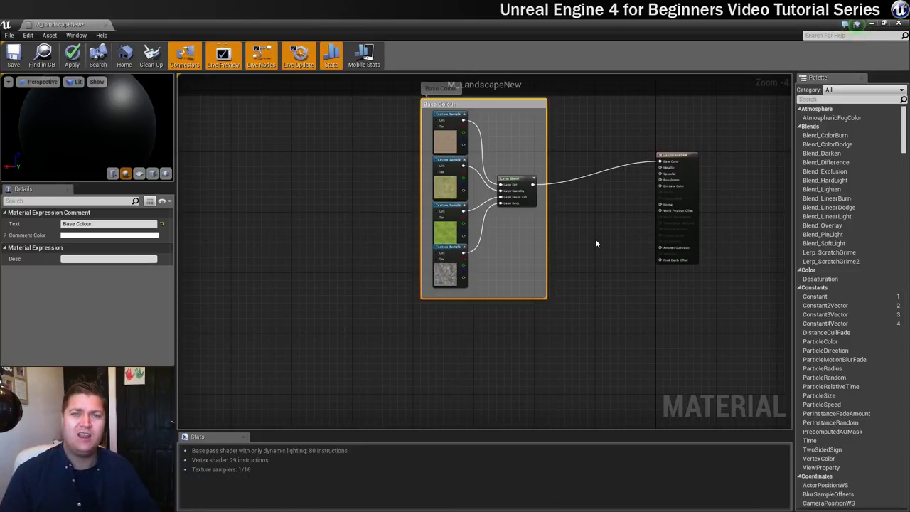
{"action": "scroll", "coordinate": [596, 243], "scroll_direction": "down", "scroll_amount": 1}
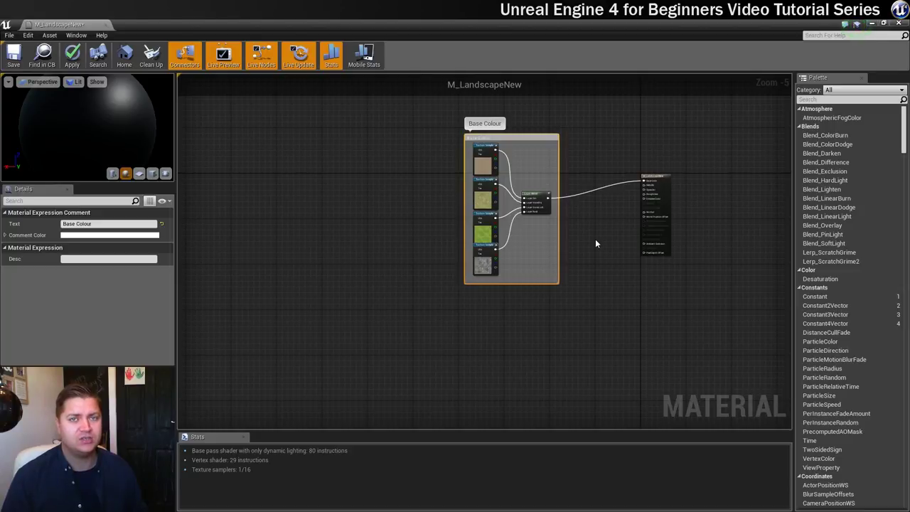
{"action": "right_click_drag", "start_coordinate": [596, 243], "coordinate": [569, 269]}
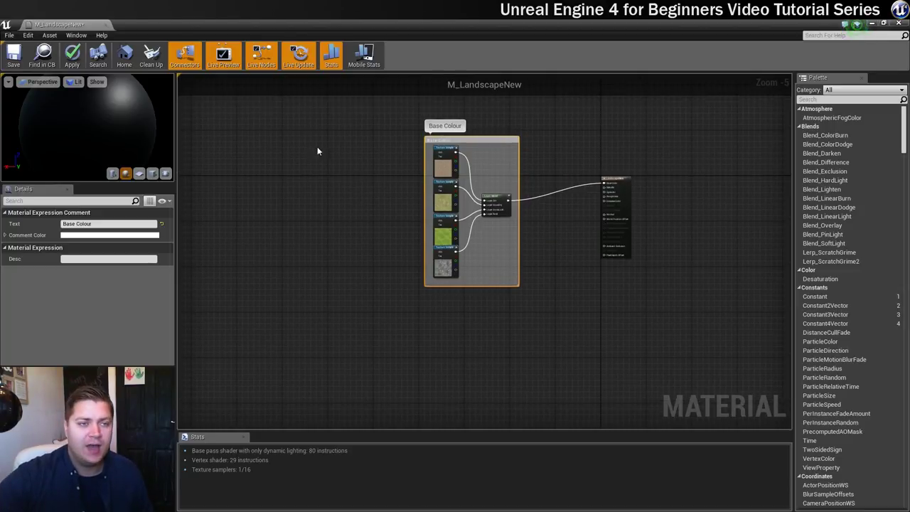
{"action": "left_click_drag", "start_coordinate": [385, 100], "coordinate": [492, 240]}
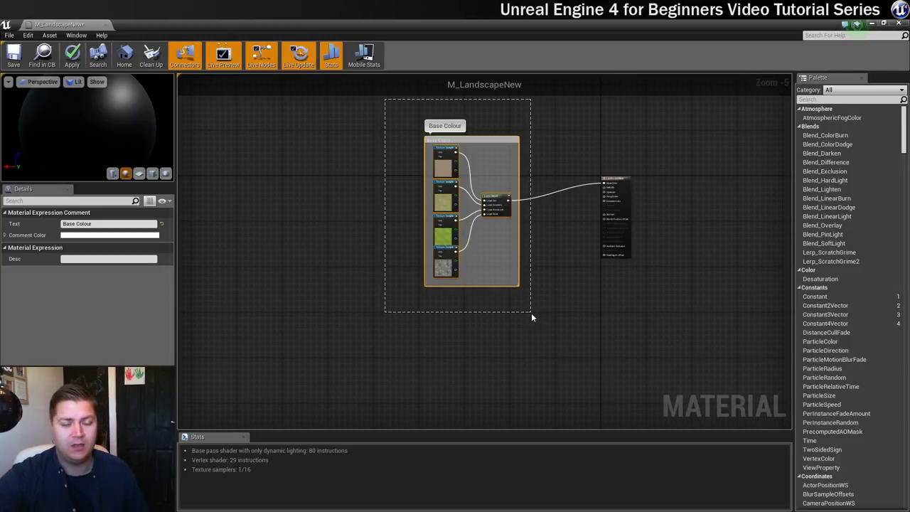
{"action": "left_click_drag", "start_coordinate": [531, 314], "coordinate": [531, 313]}
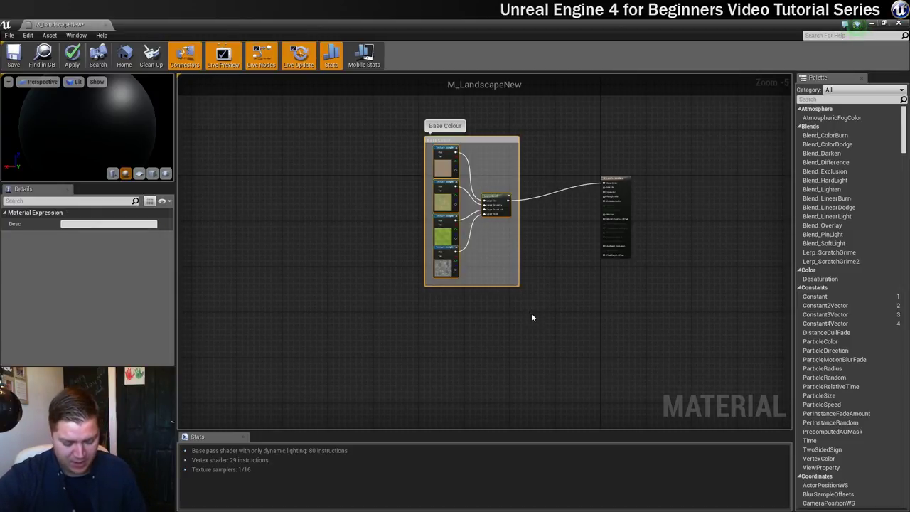
{"action": "key", "text": "ctrl+c"}
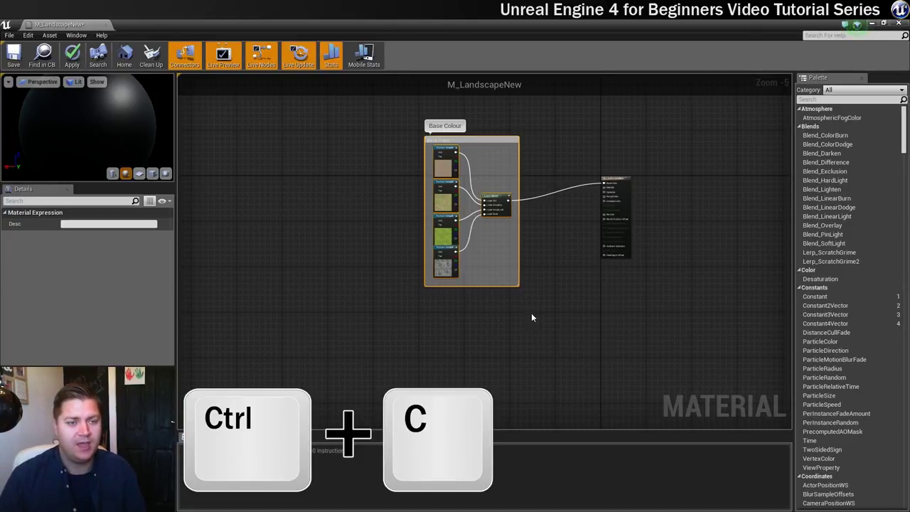
{"action": "key", "text": "ctrl+v"}
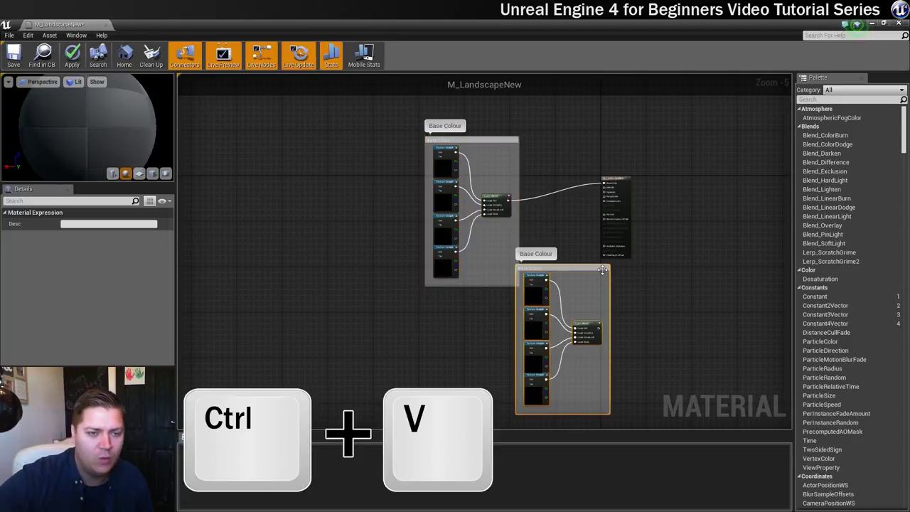
{"action": "right_click_drag", "start_coordinate": [645, 287], "coordinate": [682, 217]}
{"action": "left_click_drag", "start_coordinate": [622, 200], "coordinate": [511, 240]}
{"action": "scroll", "coordinate": [577, 247], "scroll_direction": "up", "scroll_amount": 3}
{"action": "right_click_drag", "start_coordinate": [575, 246], "coordinate": [673, 283]}
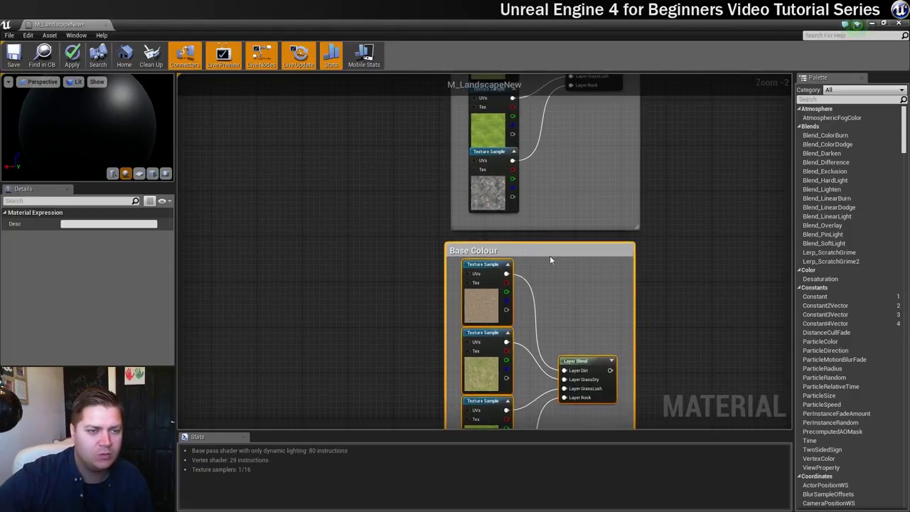
Rename the duplicated comment box as "Roughness"
{"action": "double_click", "coordinate": [496, 250]}
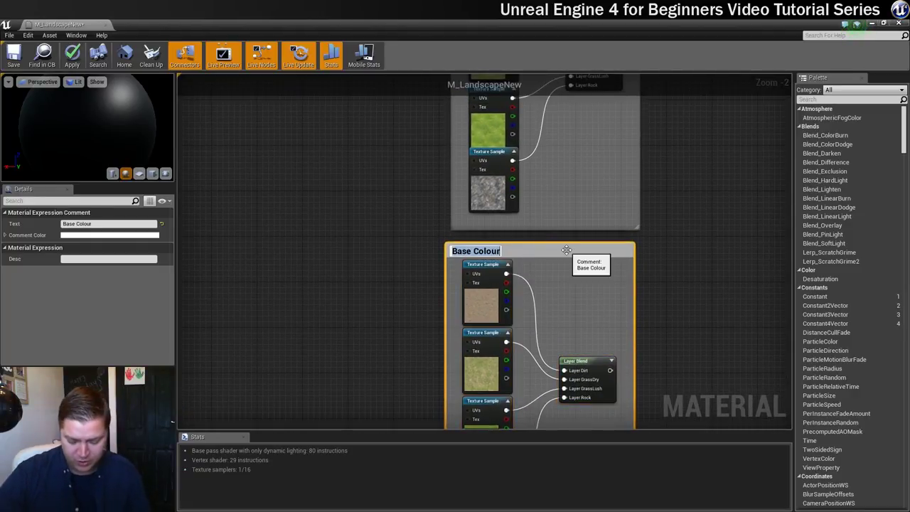
{"action": "type", "text": "Roughness"}
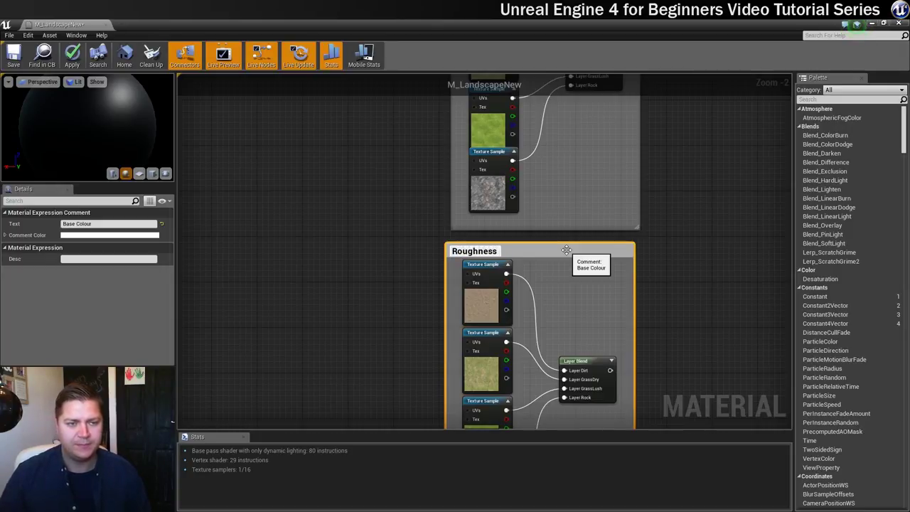
{"action": "key", "text": "Return"}
In the Roughness group, assign Dirt_R to the first Texture Sample node and Grass2_R to the second
{"action": "right_click_drag", "start_coordinate": [685, 273], "coordinate": [640, 150]}
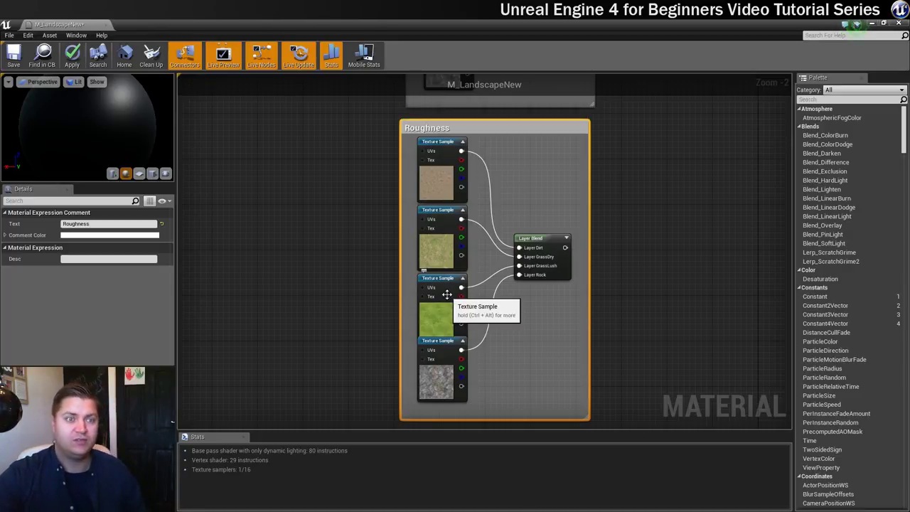
{"action": "left_click", "coordinate": [447, 171]}
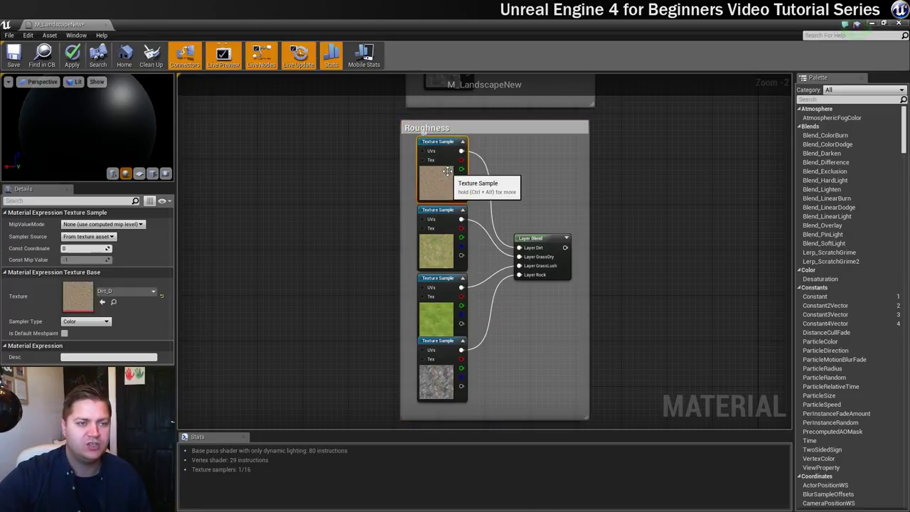
{"action": "left_click", "coordinate": [121, 294]}
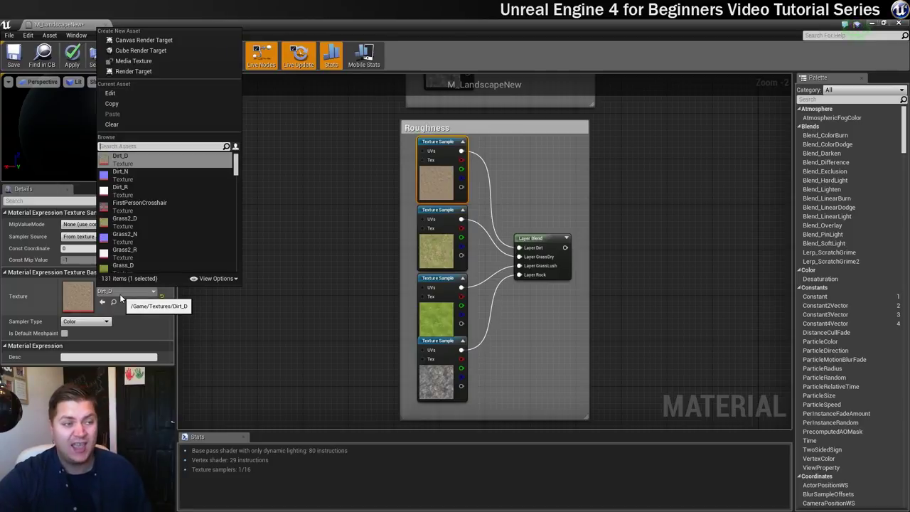
{"action": "left_click", "coordinate": [135, 189]}
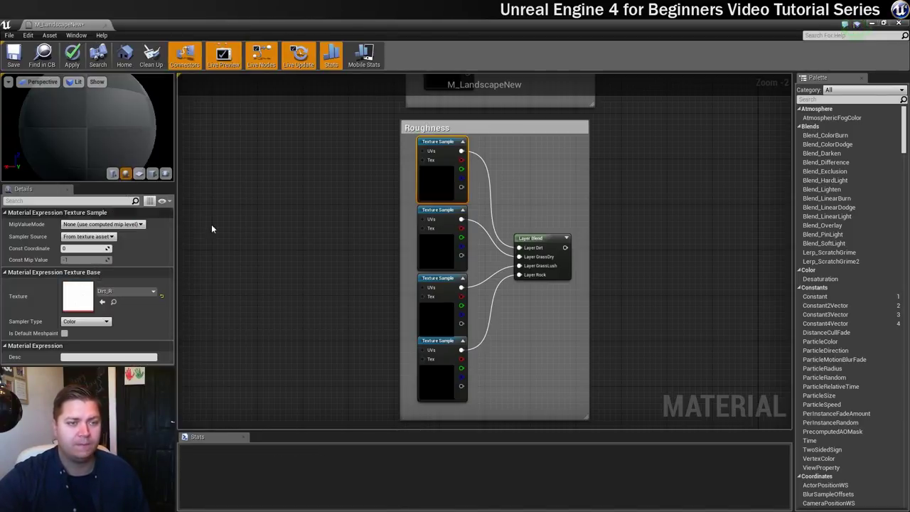
{"action": "left_click", "coordinate": [436, 248]}
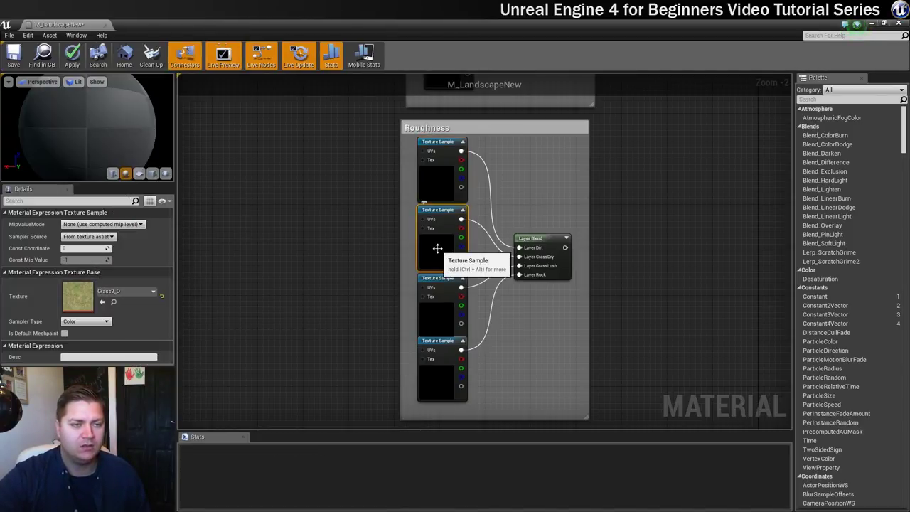
{"action": "left_click", "coordinate": [128, 289]}
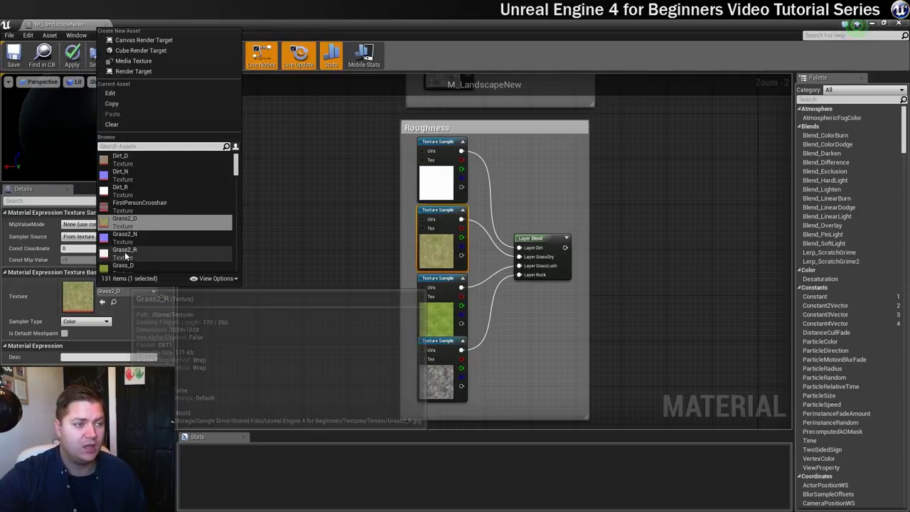
{"action": "left_click", "coordinate": [126, 254]}
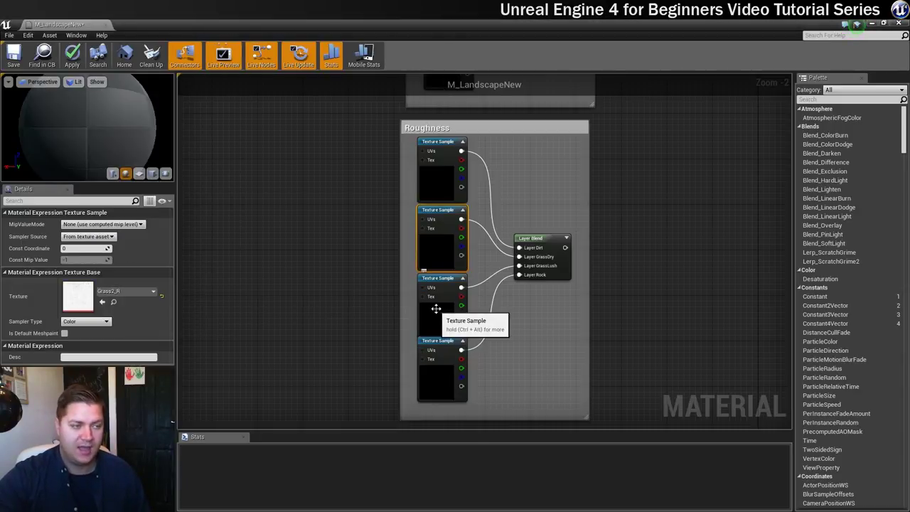
In the Roughness group, assign Grass_R to the third Texture Sample node and RockTerrain_R to the fourth
{"action": "left_click", "coordinate": [436, 313]}
{"action": "left_click", "coordinate": [123, 294]}
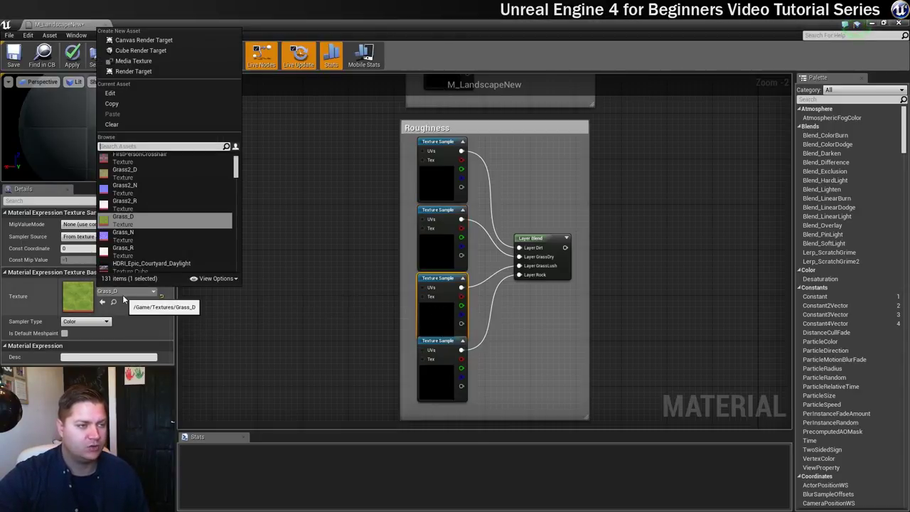
{"action": "left_click", "coordinate": [131, 253]}
{"action": "left_click", "coordinate": [433, 369]}
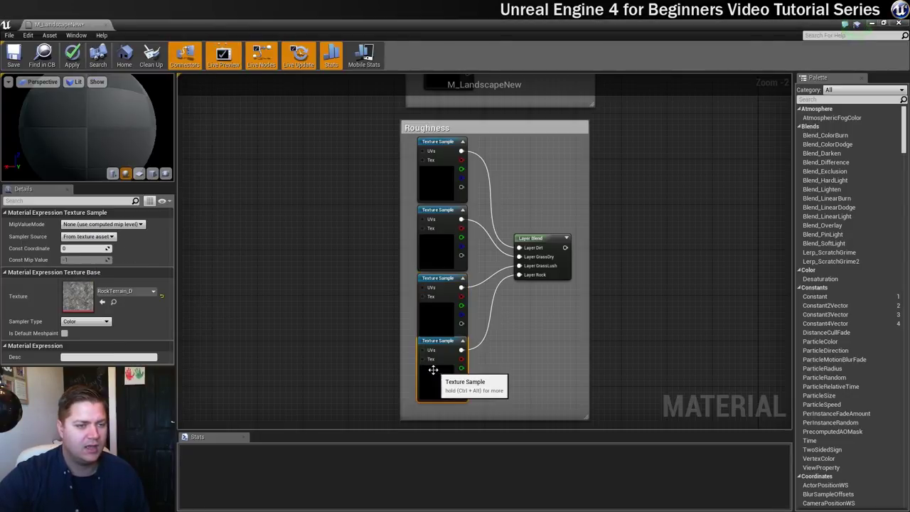
{"action": "left_click", "coordinate": [127, 291]}
{"action": "left_click", "coordinate": [132, 248]}
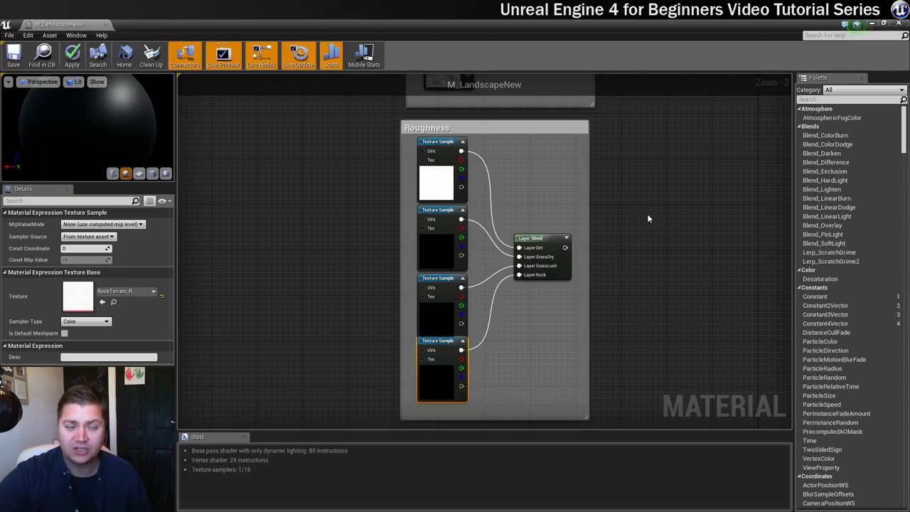
Move the main material node down beside the Roughness group and connect that group's Layer Blend output to the Roughness input
{"action": "scroll", "coordinate": [649, 214], "scroll_direction": "down", "scroll_amount": 4}
{"action": "scroll", "coordinate": [646, 219], "scroll_direction": "up", "scroll_amount": 2}
{"action": "right_click_drag", "start_coordinate": [646, 219], "coordinate": [551, 324]}
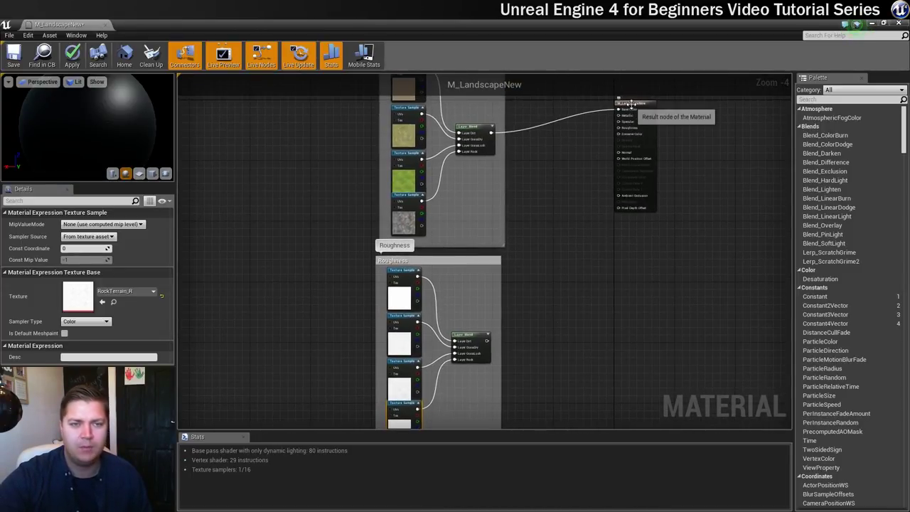
{"action": "left_click_drag", "start_coordinate": [634, 114], "coordinate": [590, 302]}
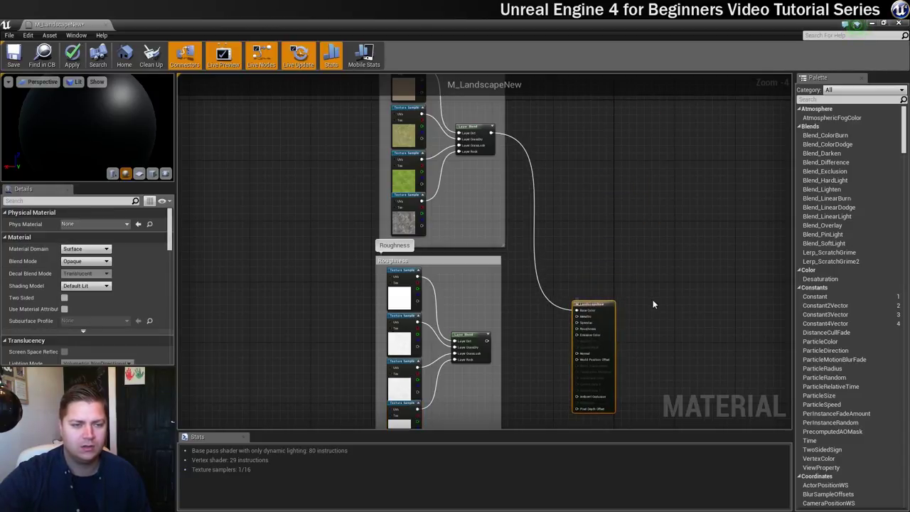
{"action": "scroll", "coordinate": [652, 299], "scroll_direction": "up", "scroll_amount": 4}
{"action": "right_click_drag", "start_coordinate": [532, 273], "coordinate": [577, 237]}
{"action": "left_click_drag", "start_coordinate": [420, 257], "coordinate": [605, 237]}
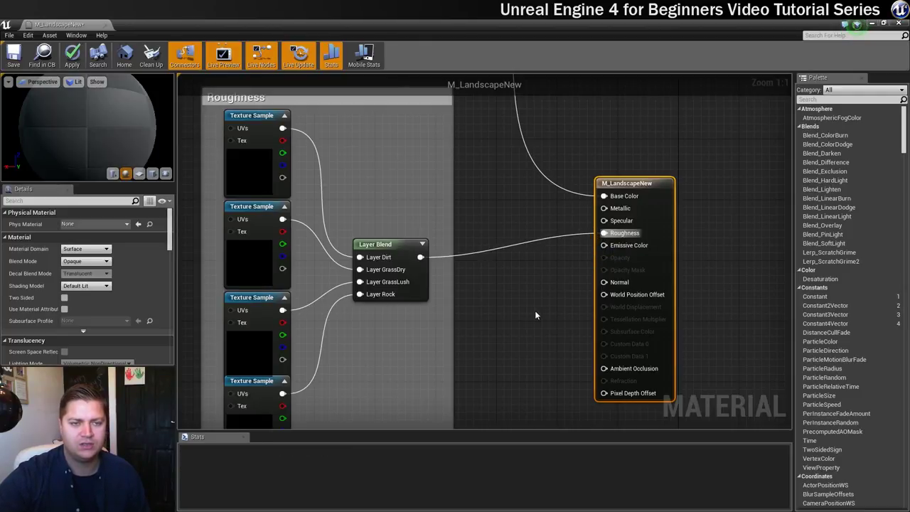
Paste another copy of the Base Colour group and place it directly below the Roughness group
{"action": "scroll", "coordinate": [543, 288], "scroll_direction": "down", "scroll_amount": 2}
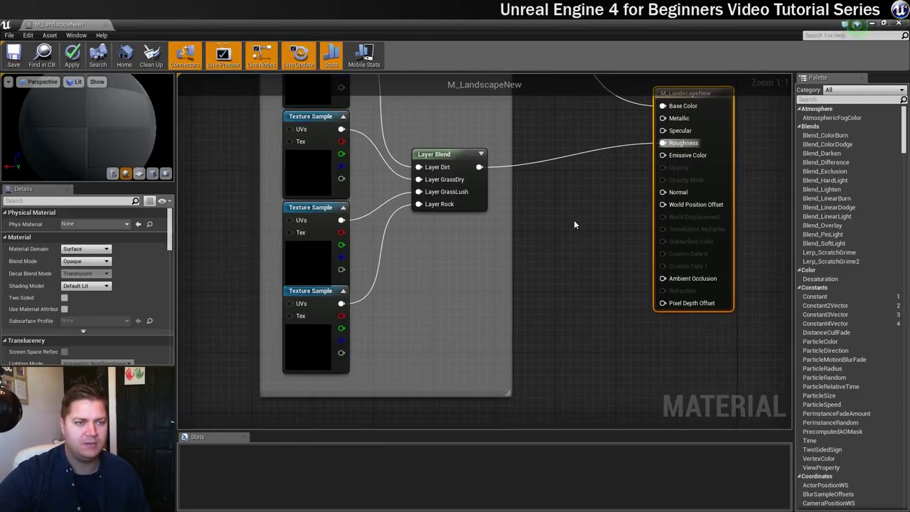
{"action": "scroll", "coordinate": [575, 263], "scroll_direction": "down", "scroll_amount": 3}
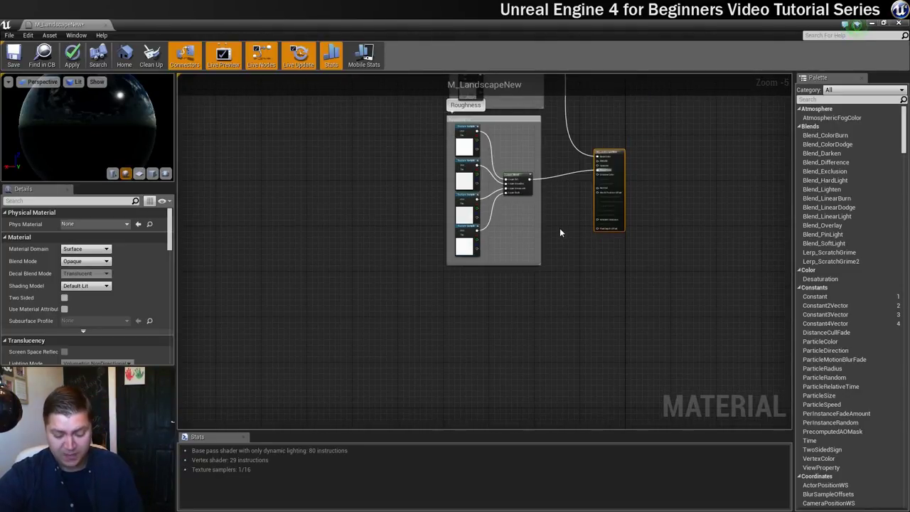
{"action": "key", "text": "ctrl+v"}
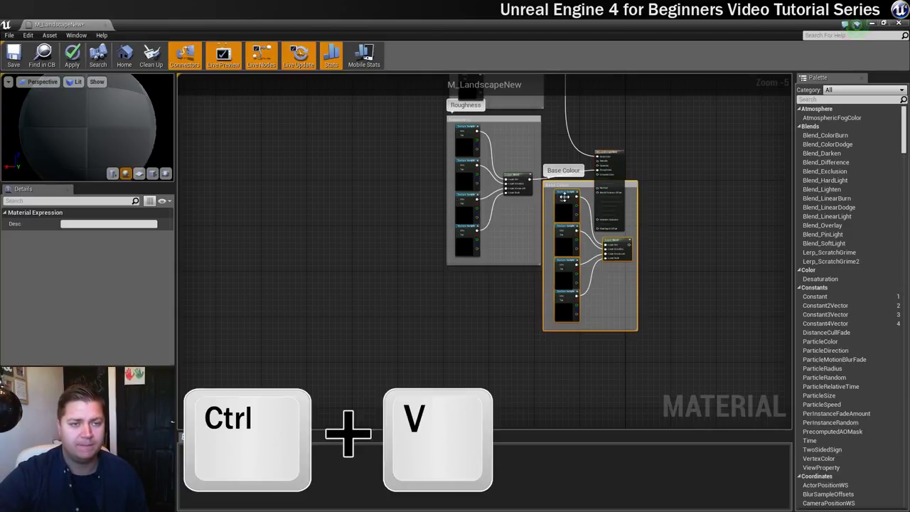
{"action": "left_click_drag", "start_coordinate": [565, 197], "coordinate": [472, 283]}
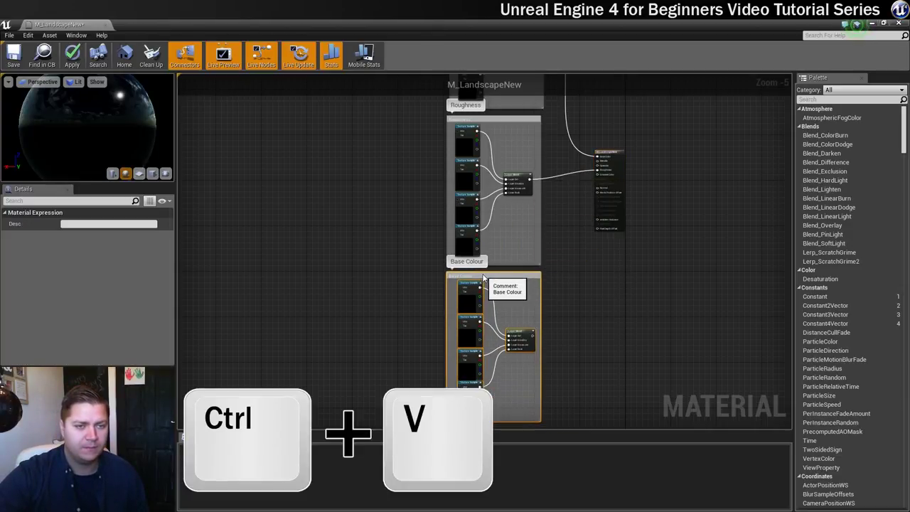
Rename the newly pasted comment box as "Normal"
{"action": "scroll", "coordinate": [464, 263], "scroll_direction": "up", "scroll_amount": 5}
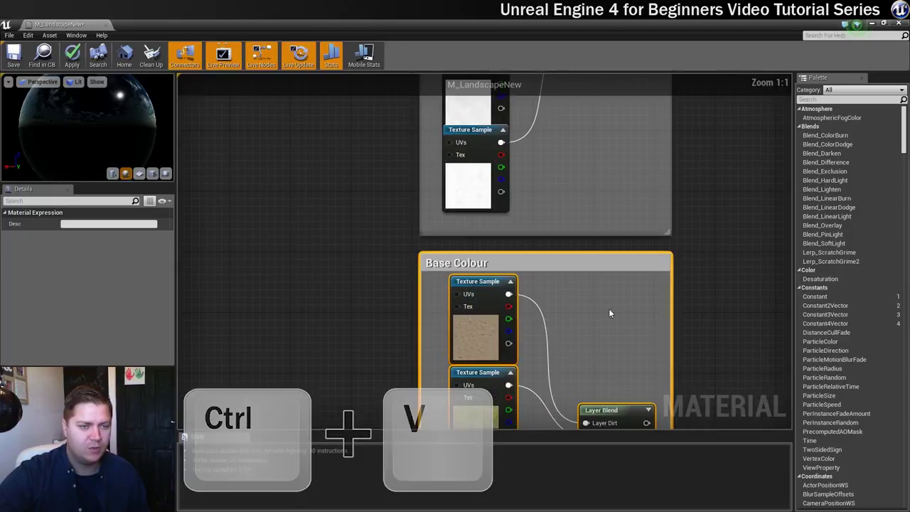
{"action": "double_click", "coordinate": [464, 263]}
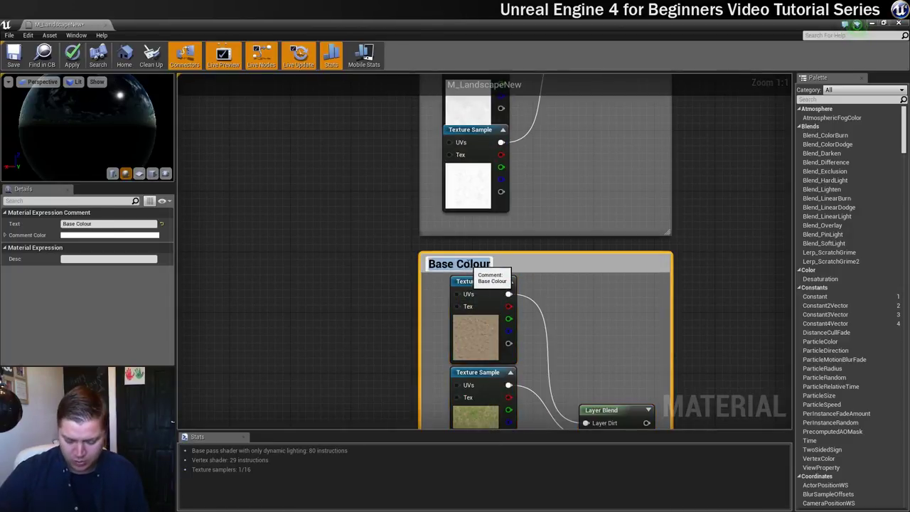
{"action": "type", "text": "Normal"}
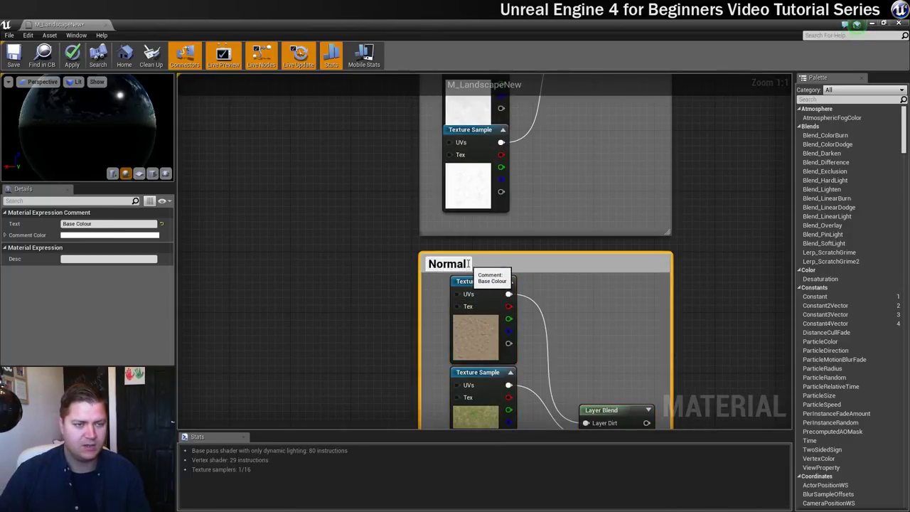
{"action": "key", "text": "Return"}
In the Normal group, assign Dirt_N to the first Texture Sample node and Grass2_N to the second
{"action": "scroll", "coordinate": [691, 267], "scroll_direction": "down", "scroll_amount": 1}
{"action": "right_click_drag", "start_coordinate": [662, 229], "coordinate": [631, 157]}
{"action": "left_click", "coordinate": [452, 192]}
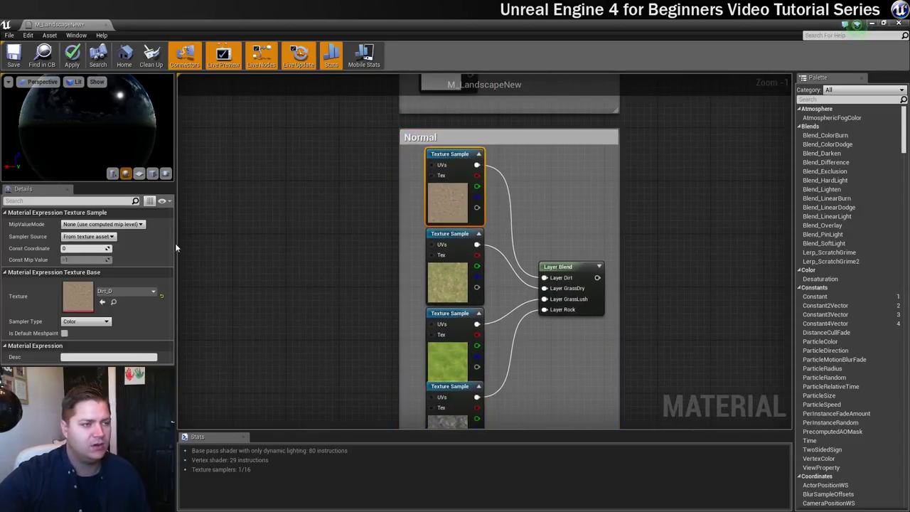
{"action": "left_click", "coordinate": [128, 290]}
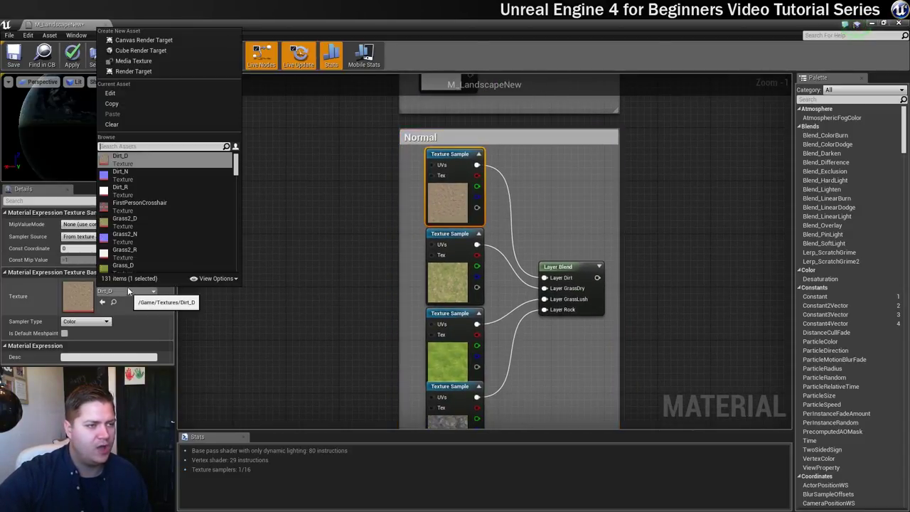
{"action": "left_click", "coordinate": [122, 173]}
{"action": "left_click", "coordinate": [455, 281]}
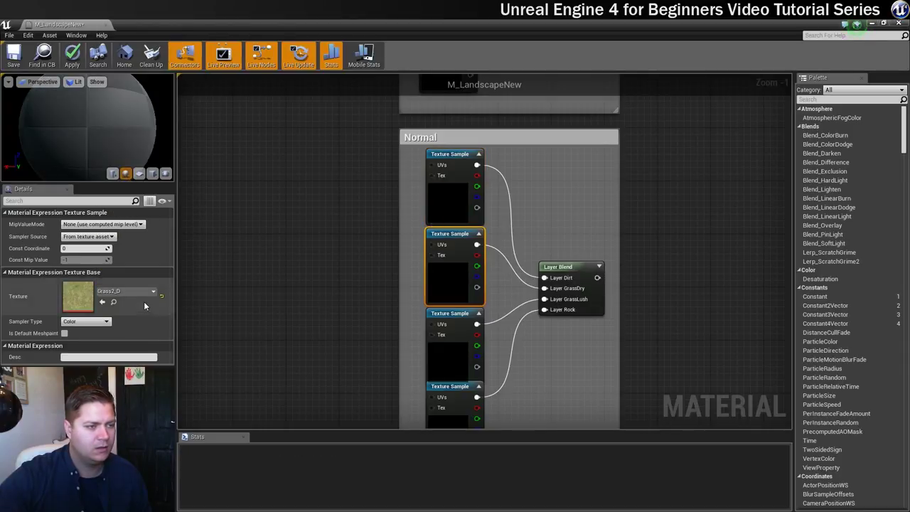
{"action": "left_click", "coordinate": [146, 291]}
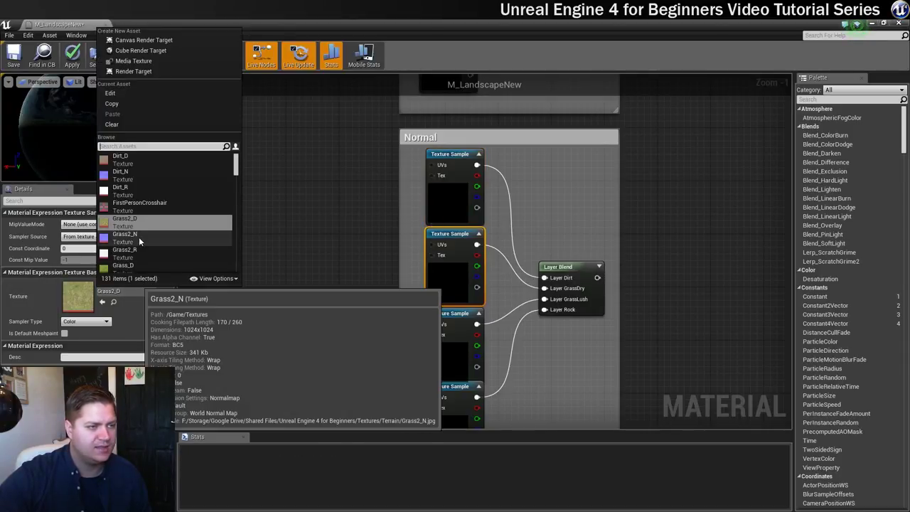
{"action": "left_click", "coordinate": [139, 237]}
In the Normal group, assign Grass_N to the third Texture Sample node and RockTerrain_N to the fourth
{"action": "left_click", "coordinate": [459, 345]}
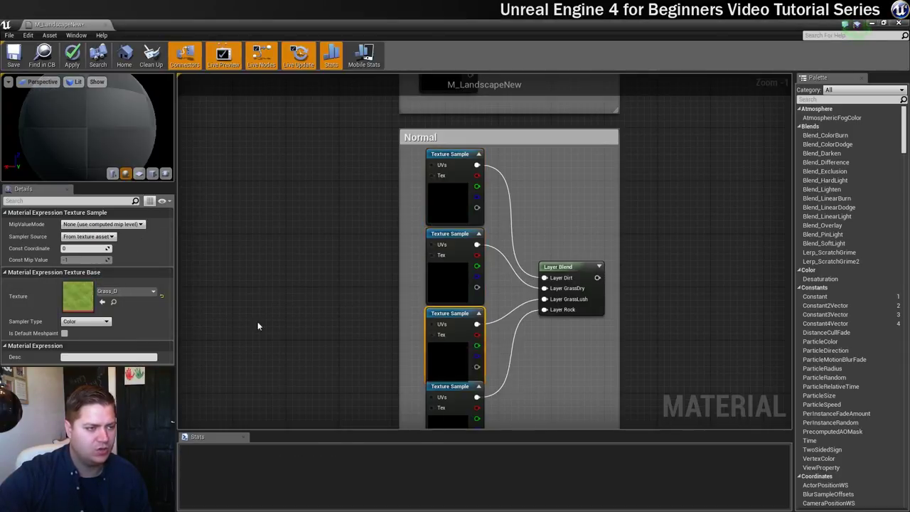
{"action": "left_click", "coordinate": [127, 293]}
{"action": "left_click", "coordinate": [146, 237]}
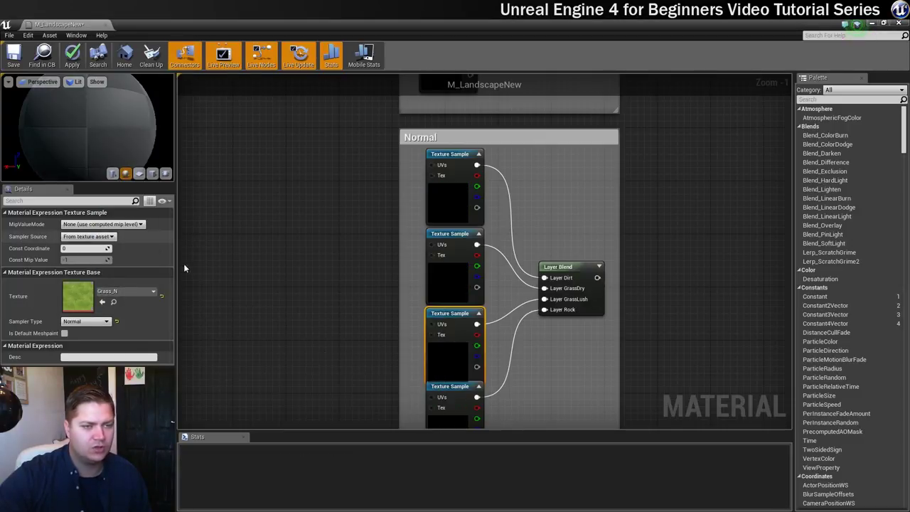
{"action": "right_click_drag", "start_coordinate": [339, 312], "coordinate": [332, 246]}
{"action": "left_click", "coordinate": [456, 347]}
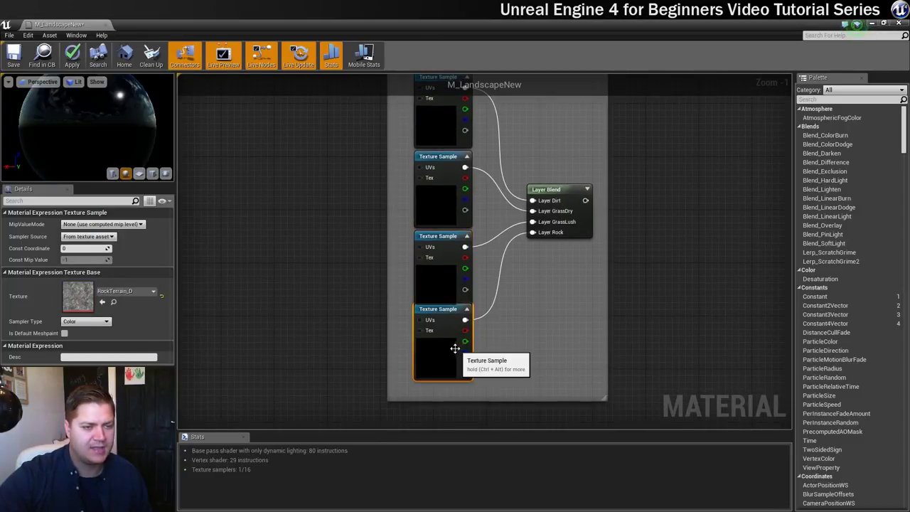
{"action": "left_click", "coordinate": [127, 292]}
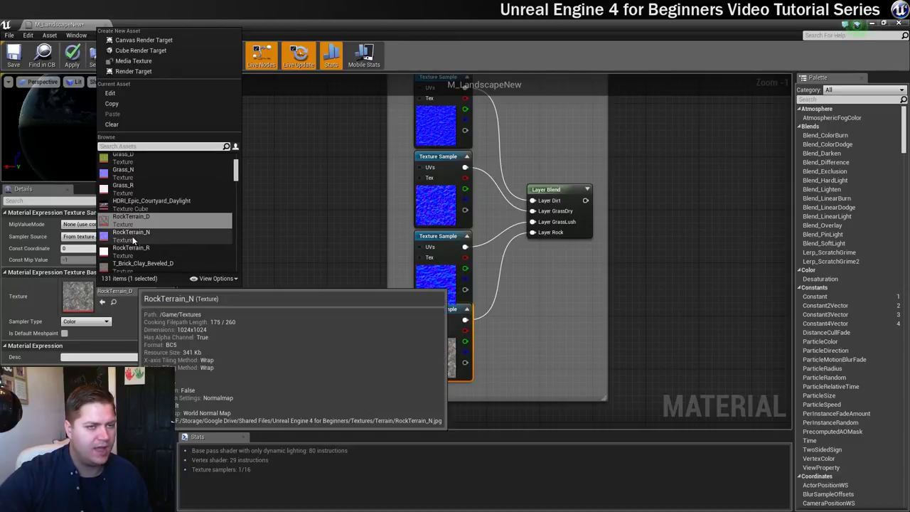
{"action": "left_click", "coordinate": [132, 236]}
Move the main material node down beside the Normal group and connect that group's Layer Blend output to the Normal input
{"action": "scroll", "coordinate": [684, 247], "scroll_direction": "down", "scroll_amount": 5}
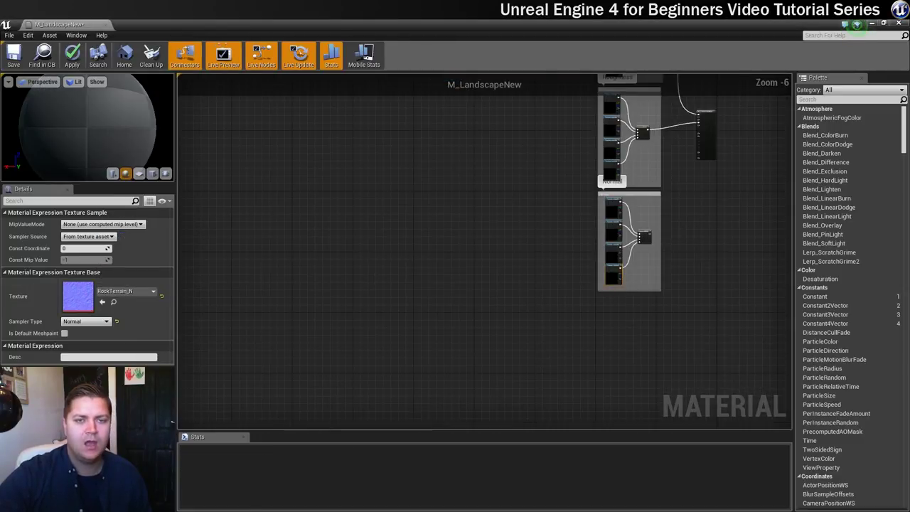
{"action": "right_click_drag", "start_coordinate": [692, 169], "coordinate": [611, 223]}
{"action": "left_click_drag", "start_coordinate": [624, 169], "coordinate": [624, 276]}
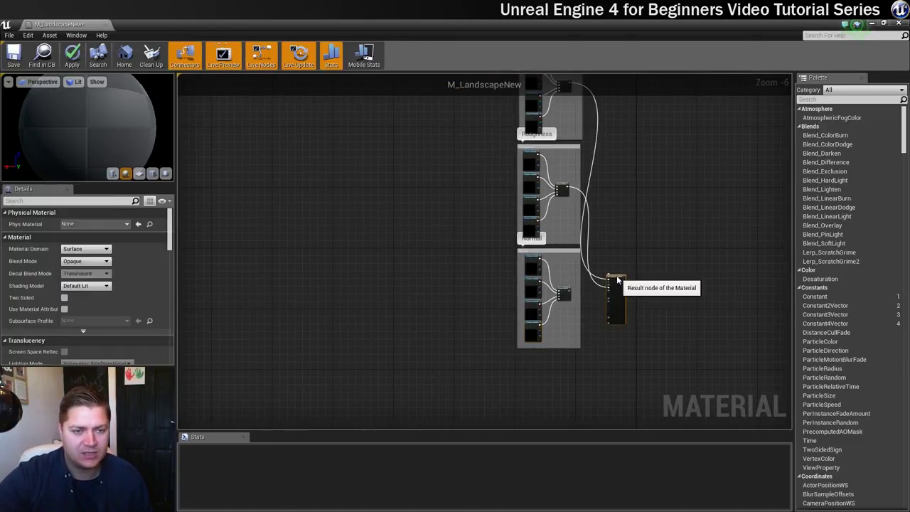
{"action": "scroll", "coordinate": [693, 274], "scroll_direction": "up", "scroll_amount": 3}
{"action": "right_click_drag", "start_coordinate": [593, 306], "coordinate": [675, 261]}
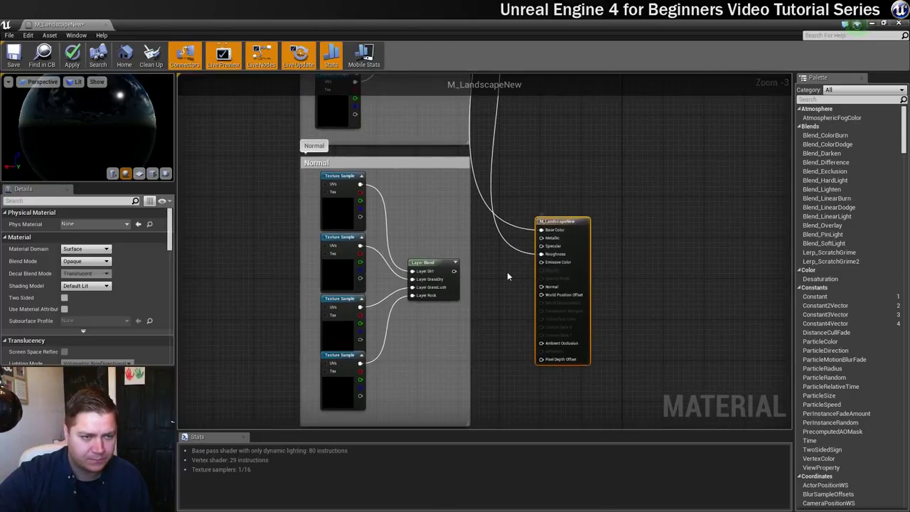
{"action": "left_click_drag", "start_coordinate": [452, 276], "coordinate": [542, 288]}
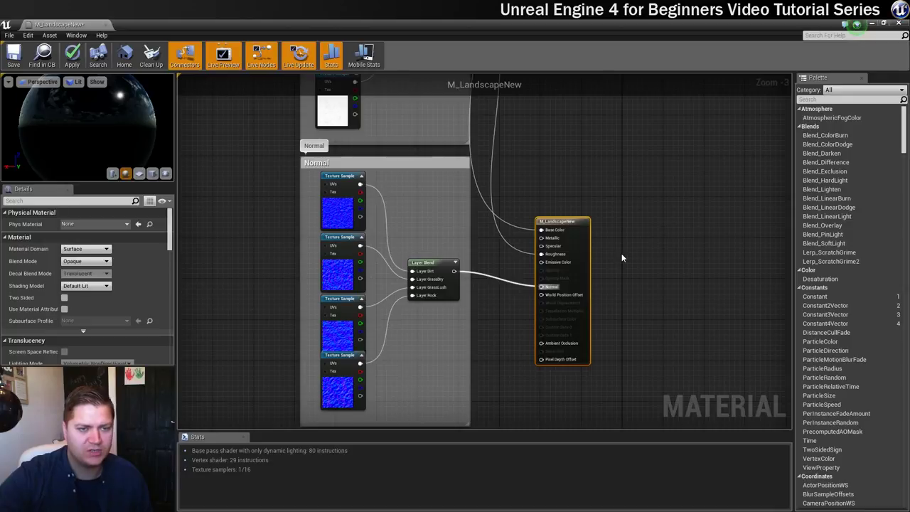
Move the main material node back up beside the Roughness group, centred between the three comment groups
{"action": "scroll", "coordinate": [622, 256], "scroll_direction": "down", "scroll_amount": 4}
{"action": "right_click_drag", "start_coordinate": [652, 220], "coordinate": [580, 288]}
{"action": "left_click_drag", "start_coordinate": [528, 335], "coordinate": [556, 247]}
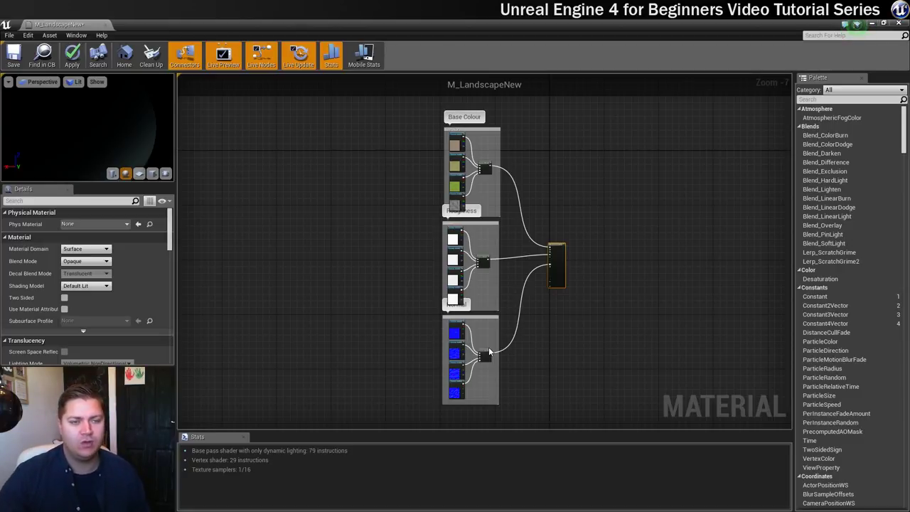
Add a LandscapeLayerCoords node in the empty graph area before the three texture groups
{"action": "right_click_drag", "start_coordinate": [647, 270], "coordinate": [759, 266]}
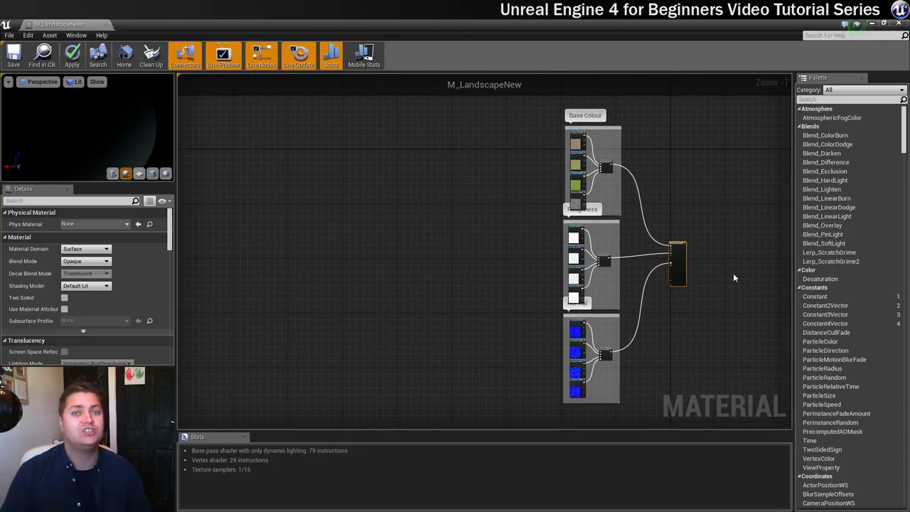
{"action": "right_click", "coordinate": [471, 240]}
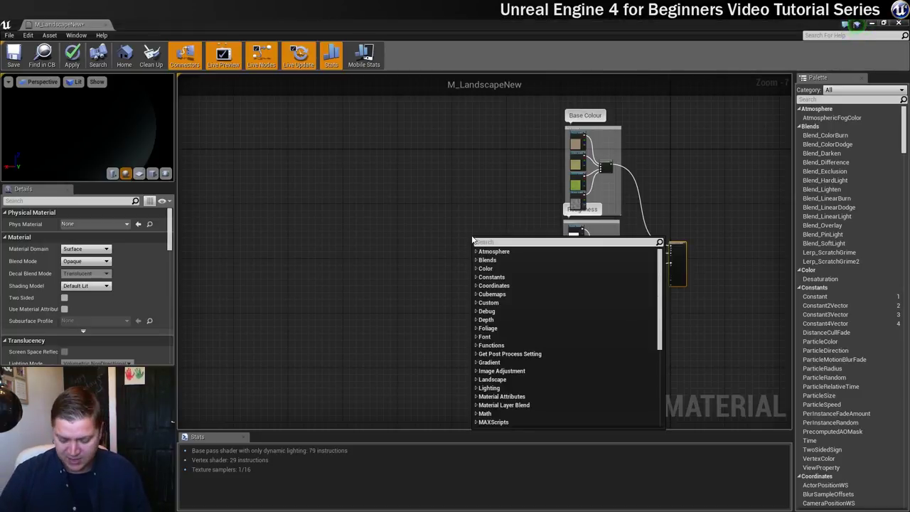
{"action": "type", "text": "landsc"}
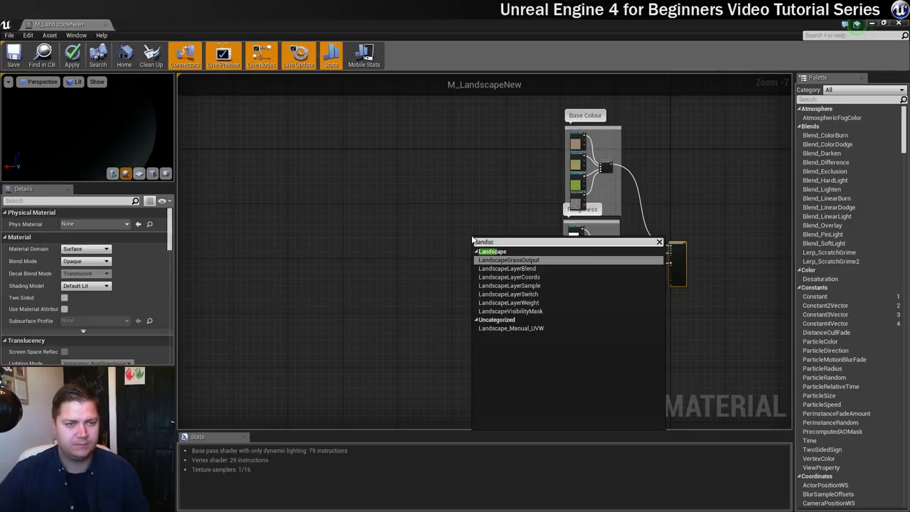
{"action": "left_click", "coordinate": [522, 277]}
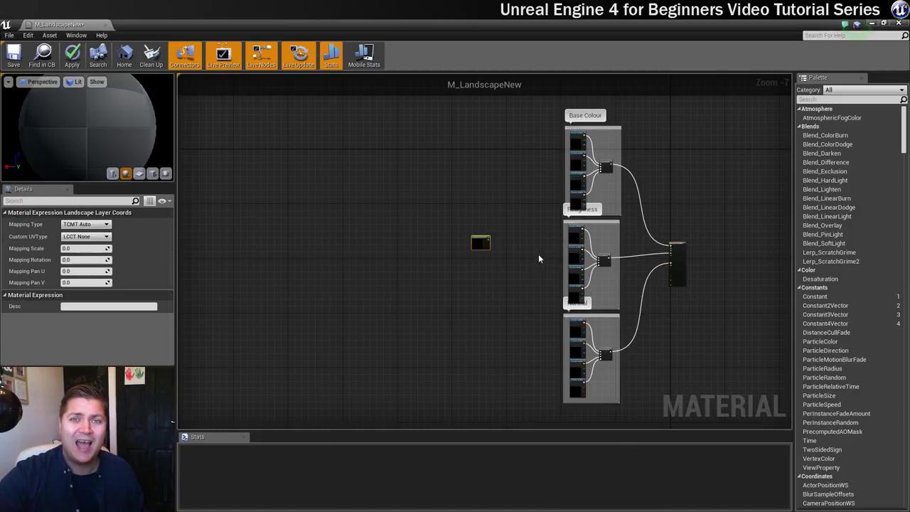
Connect the LandscapeCoords output to the UVs inputs of all four Texture Sample nodes in the Base Colour group
{"action": "right_click_drag", "start_coordinate": [519, 220], "coordinate": [518, 259]}
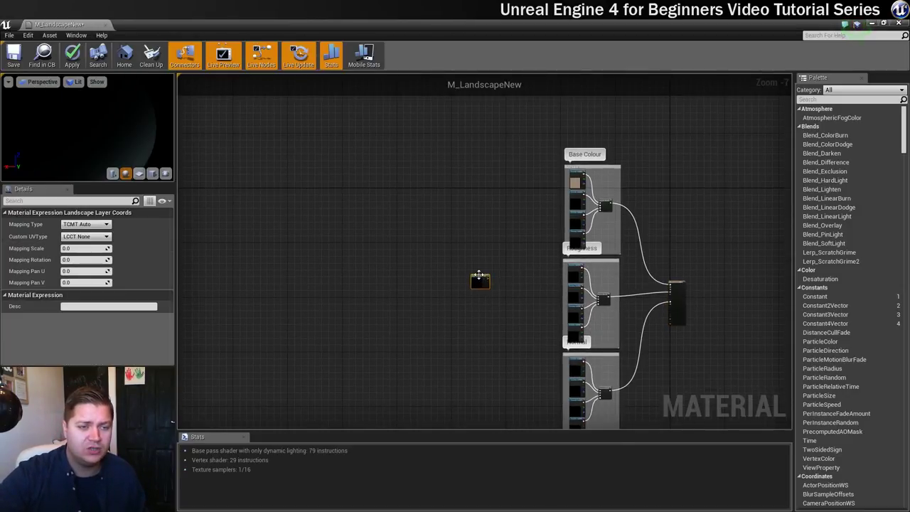
{"action": "scroll", "coordinate": [486, 264], "scroll_direction": "up", "scroll_amount": 4}
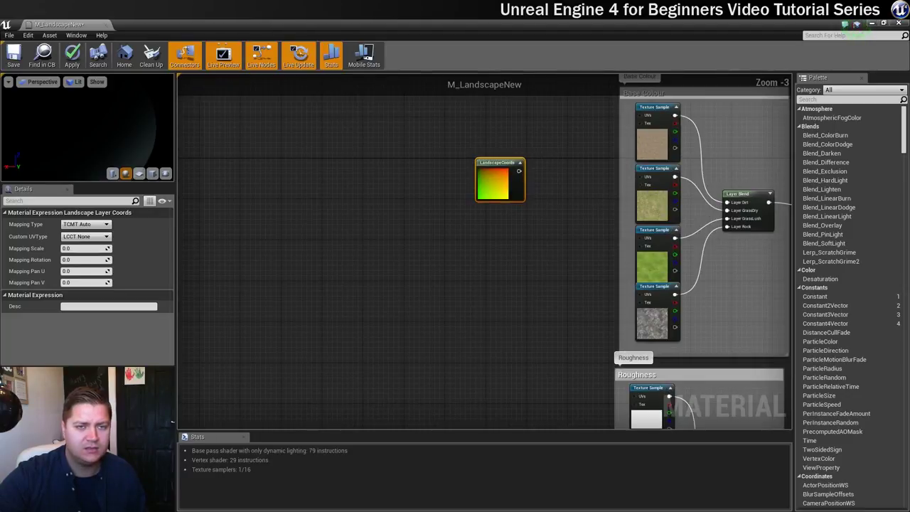
{"action": "scroll", "coordinate": [490, 265], "scroll_direction": "up", "scroll_amount": 1}
{"action": "left_click_drag", "start_coordinate": [447, 236], "coordinate": [583, 173]}
{"action": "left_click_drag", "start_coordinate": [446, 236], "coordinate": [590, 311]}
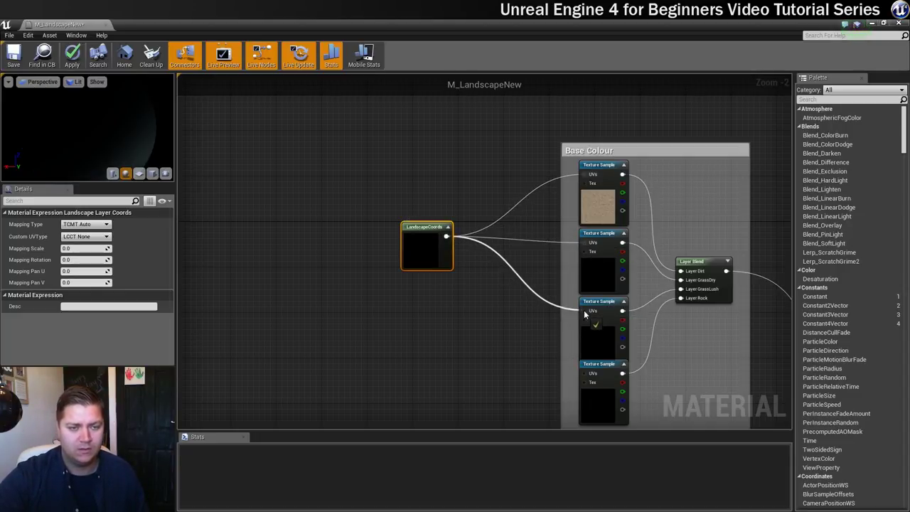
{"action": "left_click_drag", "start_coordinate": [446, 236], "coordinate": [586, 373]}
Move the LandscapeCoords node down beside the Roughness group and connect it to the UVs inputs of that group's four Texture Samples
{"action": "right_click_drag", "start_coordinate": [492, 290], "coordinate": [489, 206]}
{"action": "left_click_drag", "start_coordinate": [434, 173], "coordinate": [465, 398]}
{"action": "right_click_drag", "start_coordinate": [416, 309], "coordinate": [408, 117]}
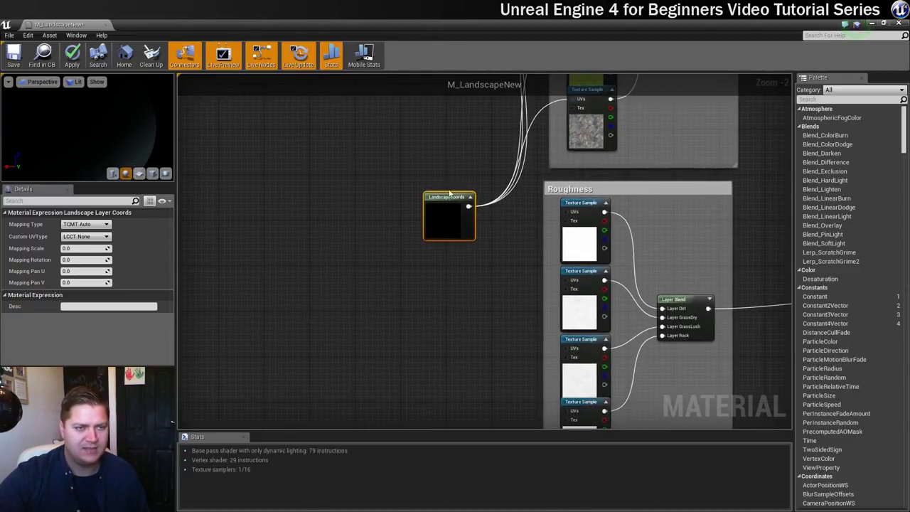
{"action": "left_click_drag", "start_coordinate": [458, 208], "coordinate": [564, 214]}
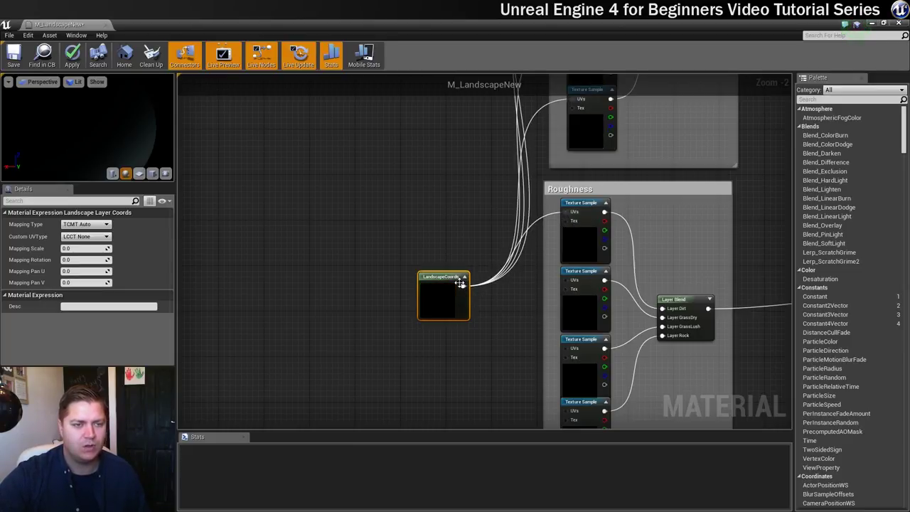
{"action": "left_click_drag", "start_coordinate": [463, 287], "coordinate": [566, 281]}
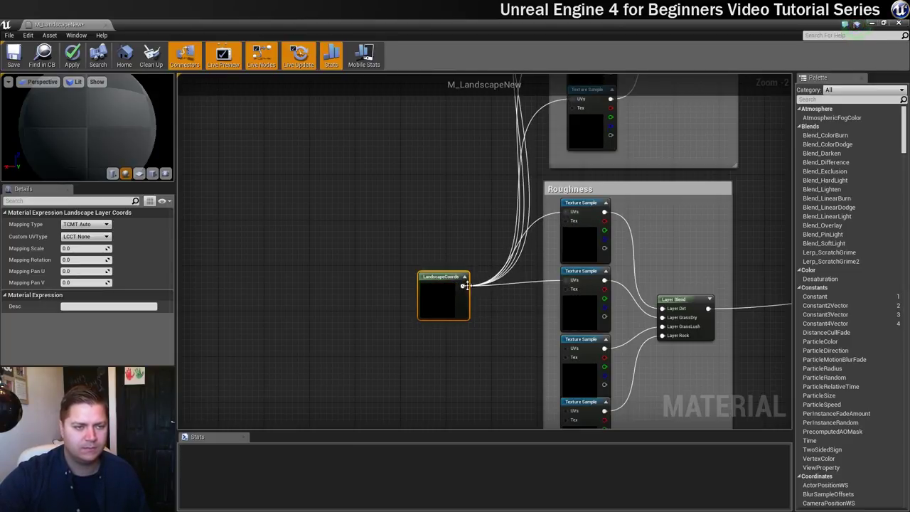
{"action": "left_click_drag", "start_coordinate": [463, 287], "coordinate": [572, 348]}
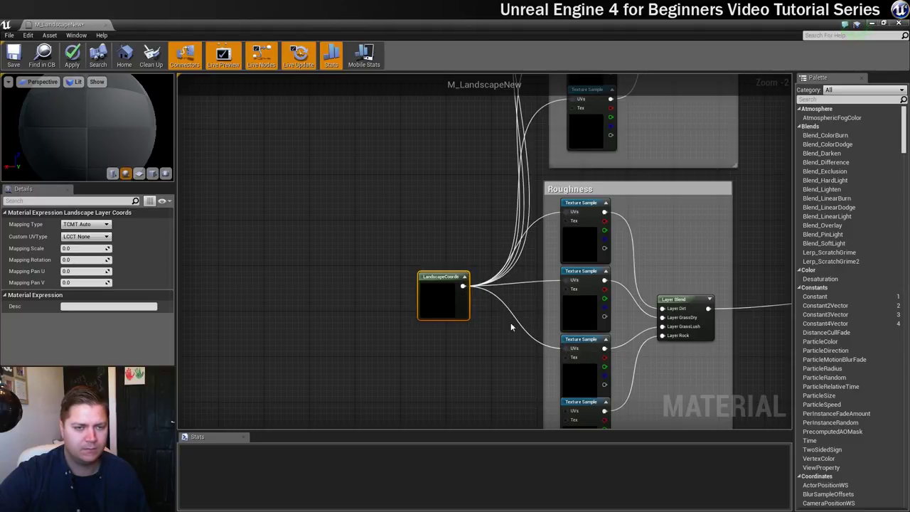
{"action": "left_click_drag", "start_coordinate": [463, 287], "coordinate": [573, 411]}
Move the LandscapeCoords node down beside the Normal group and connect it to the UVs inputs of that group's four Texture Samples
{"action": "right_click_drag", "start_coordinate": [519, 407], "coordinate": [494, 209]}
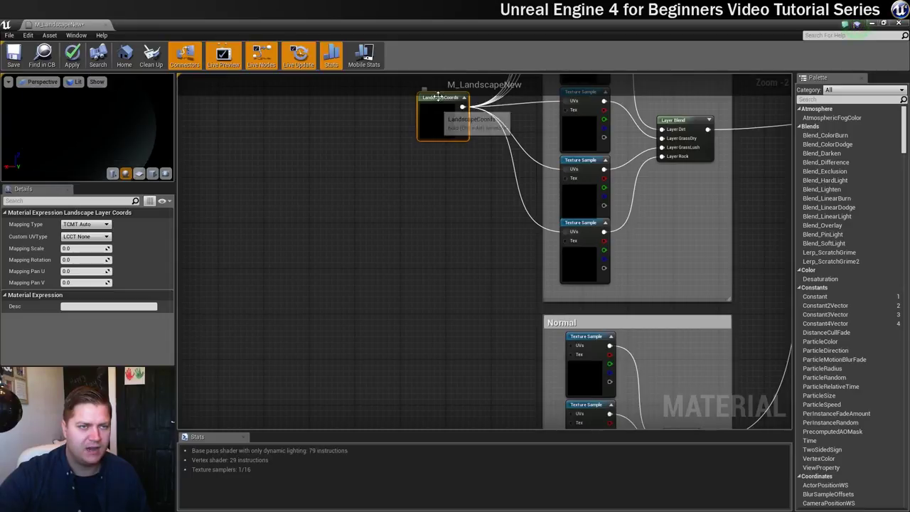
{"action": "left_click_drag", "start_coordinate": [442, 100], "coordinate": [461, 357]}
{"action": "right_click_drag", "start_coordinate": [447, 301], "coordinate": [412, 158]}
{"action": "left_click_drag", "start_coordinate": [435, 228], "coordinate": [539, 210]}
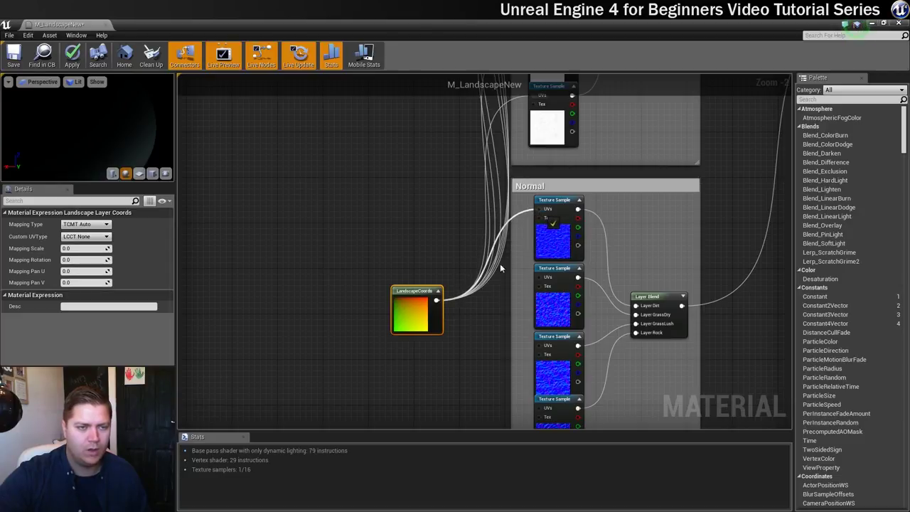
{"action": "left_click_drag", "start_coordinate": [432, 303], "coordinate": [538, 277]}
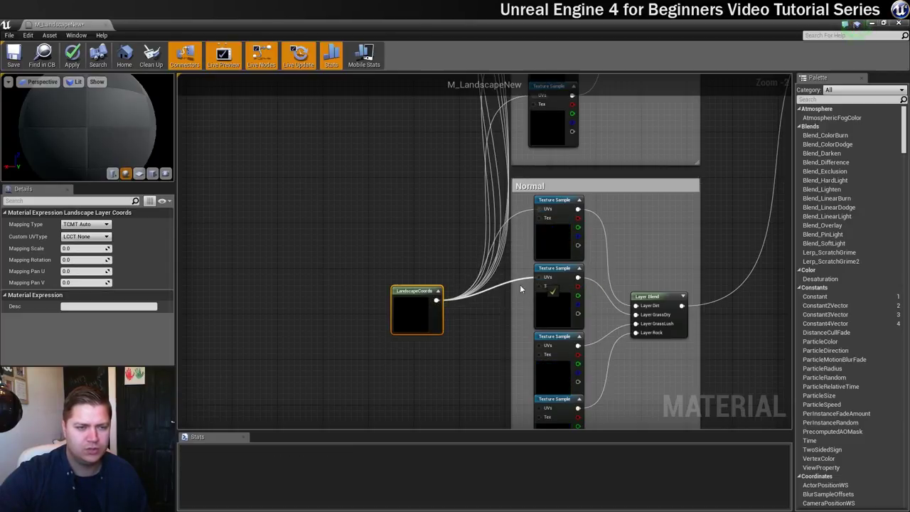
{"action": "left_click_drag", "start_coordinate": [436, 303], "coordinate": [538, 345]}
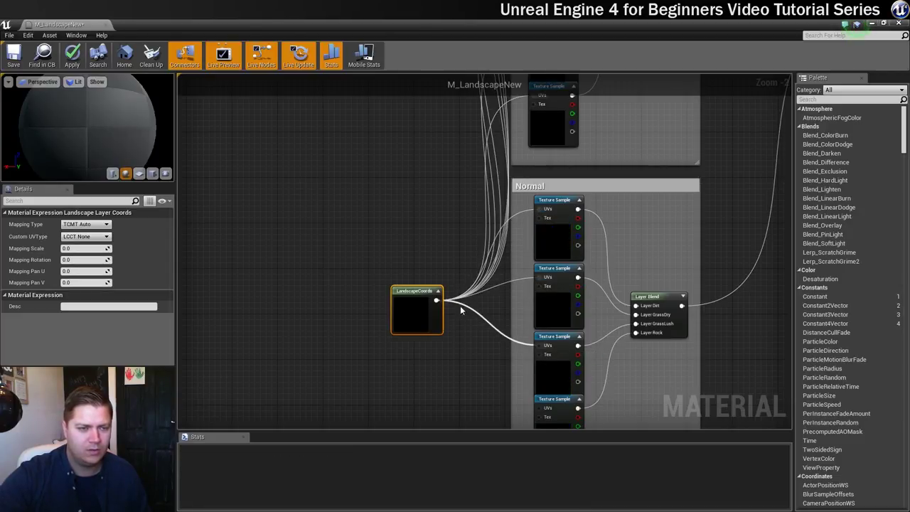
{"action": "left_click_drag", "start_coordinate": [435, 304], "coordinate": [539, 408]}
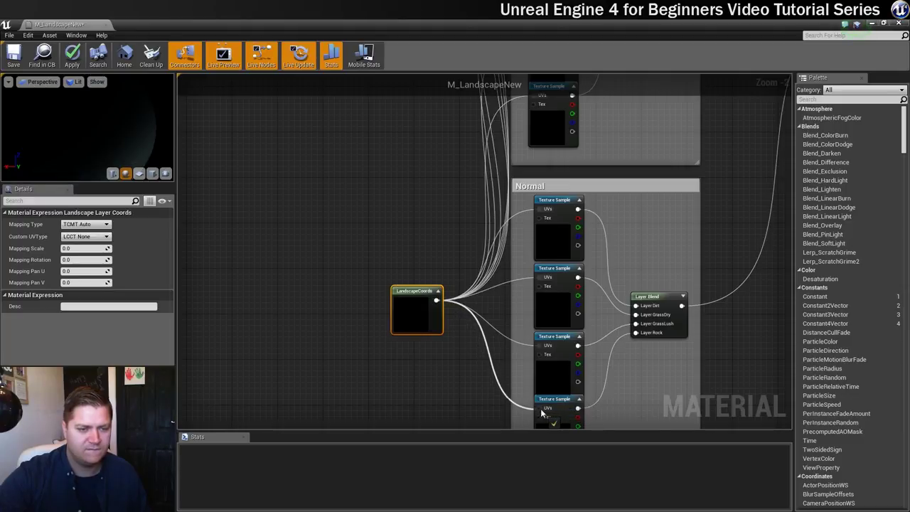
Move the LandscapeCoords node back up beside the Roughness group, centred against the three comment groups
{"action": "scroll", "coordinate": [412, 229], "scroll_direction": "down", "scroll_amount": 5}
{"action": "right_click_drag", "start_coordinate": [367, 183], "coordinate": [487, 319]}
{"action": "left_click_drag", "start_coordinate": [521, 368], "coordinate": [486, 281]}
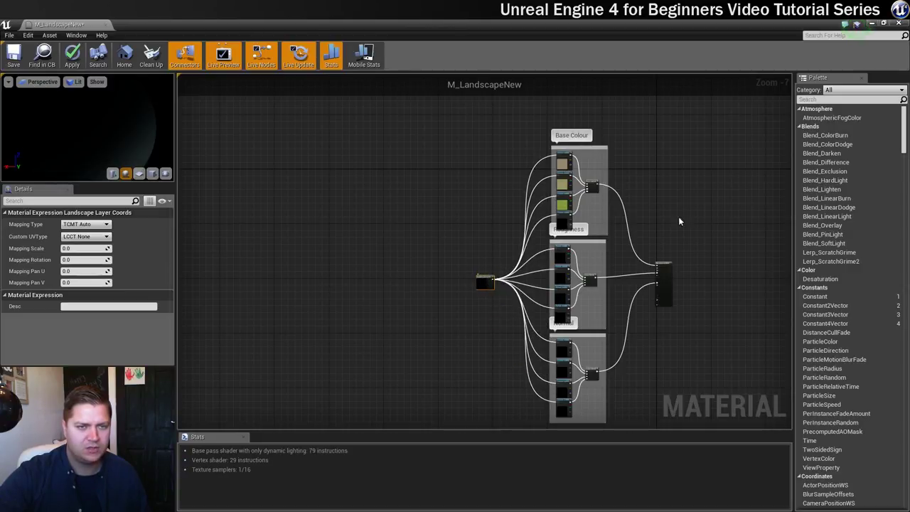
Save the M_LandscapeNew material and close its material editor to return to the level
{"action": "right_click_drag", "start_coordinate": [671, 228], "coordinate": [605, 200]}
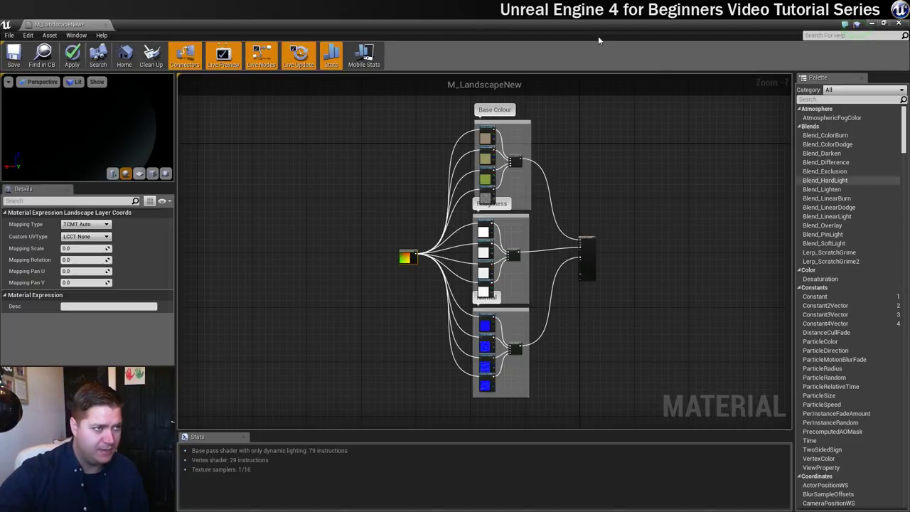
{"action": "left_click", "coordinate": [15, 55]}
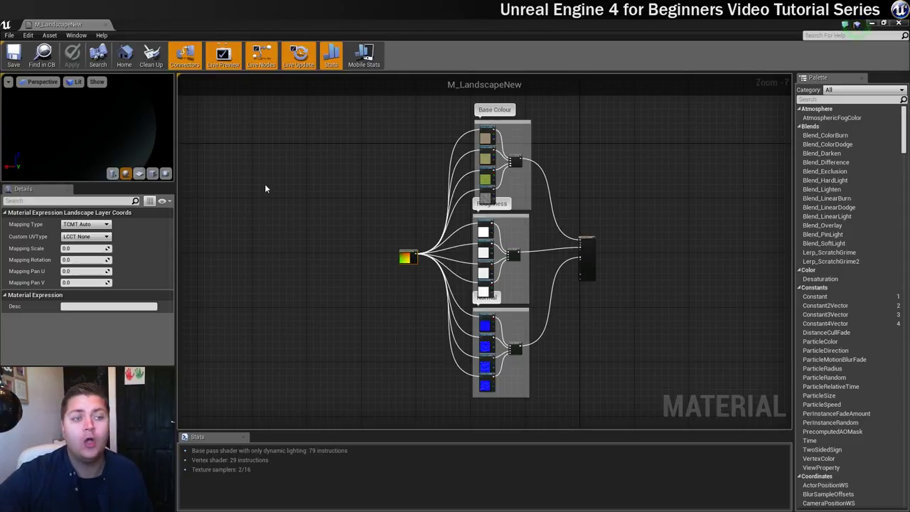
{"action": "left_click", "coordinate": [105, 26]}
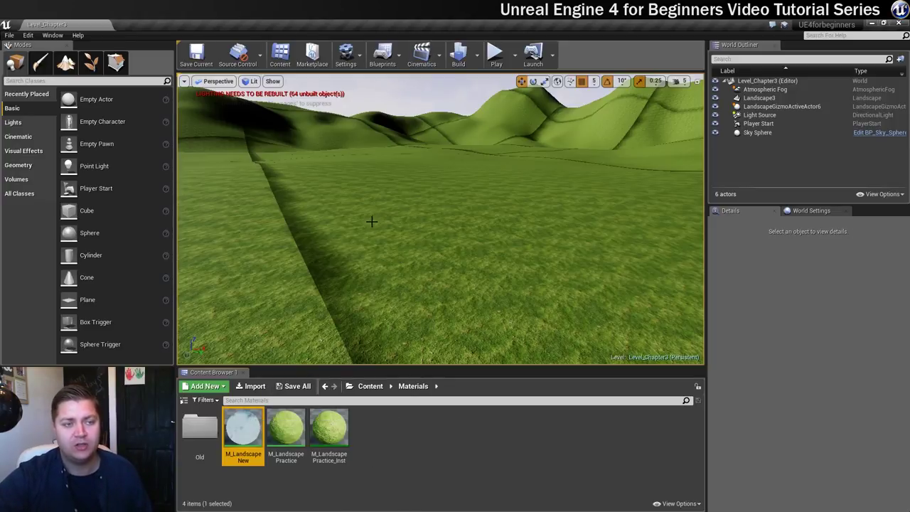
Assign M_LandscapeNew as the Landscape Material of the Landscape3 actor
{"action": "left_click", "coordinate": [420, 161]}
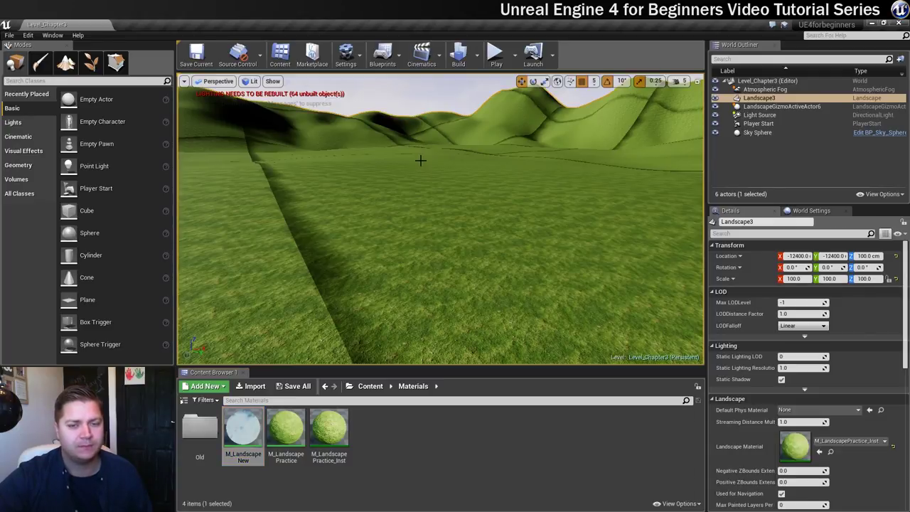
{"action": "left_click", "coordinate": [233, 448]}
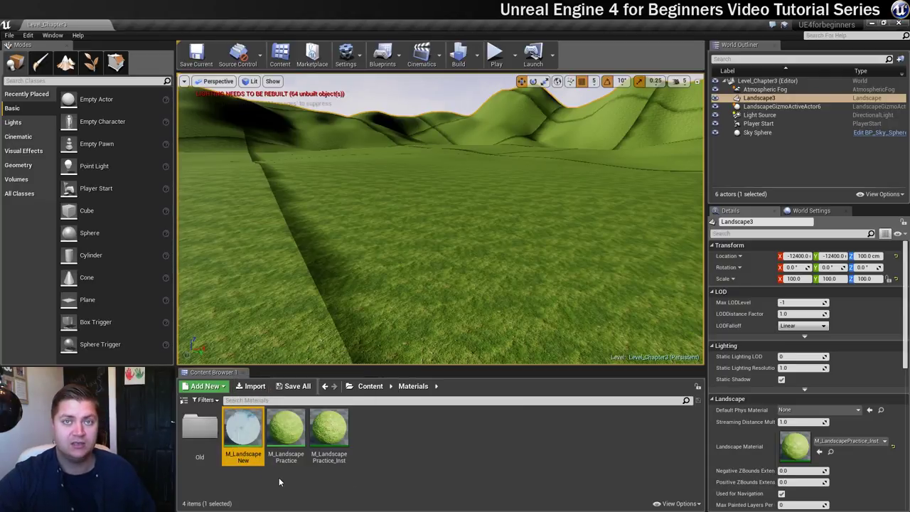
{"action": "left_click", "coordinate": [819, 454]}
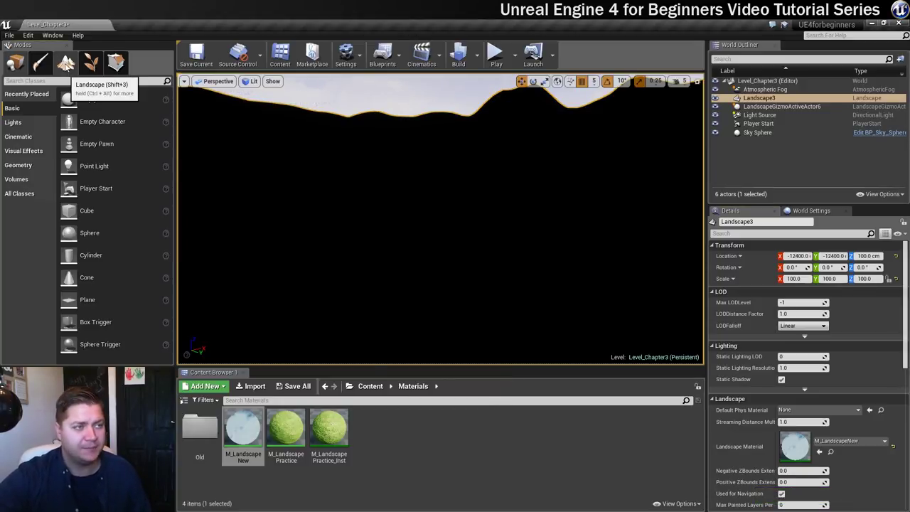
Switch to landscape painting and create a weight-blended layer info, Dirt_LayerInfo, for the Dirt layer in the Level_Chapter3_sharedassets folder
{"action": "left_click", "coordinate": [66, 64]}
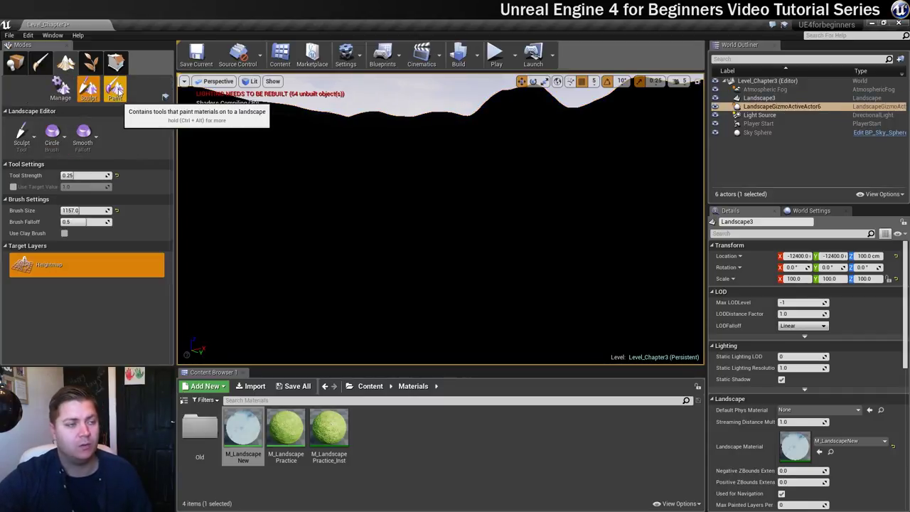
{"action": "left_click", "coordinate": [117, 88]}
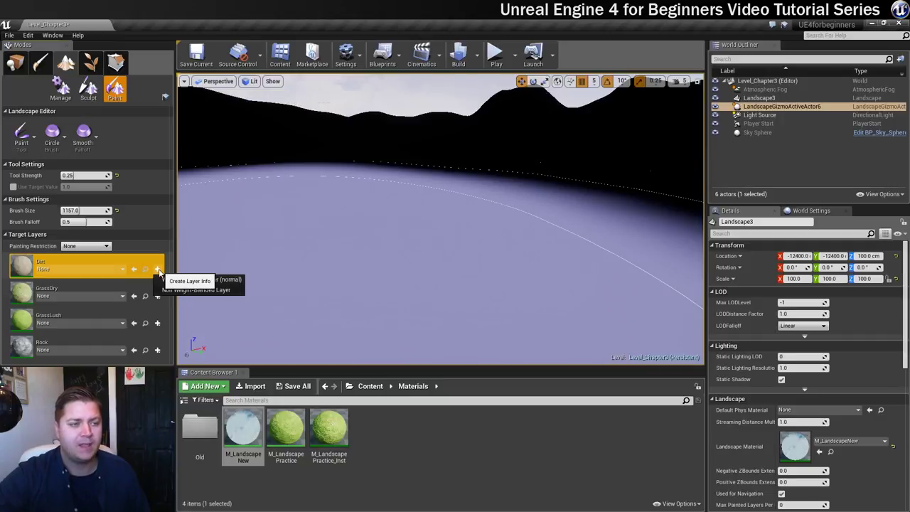
{"action": "left_click", "coordinate": [158, 270]}
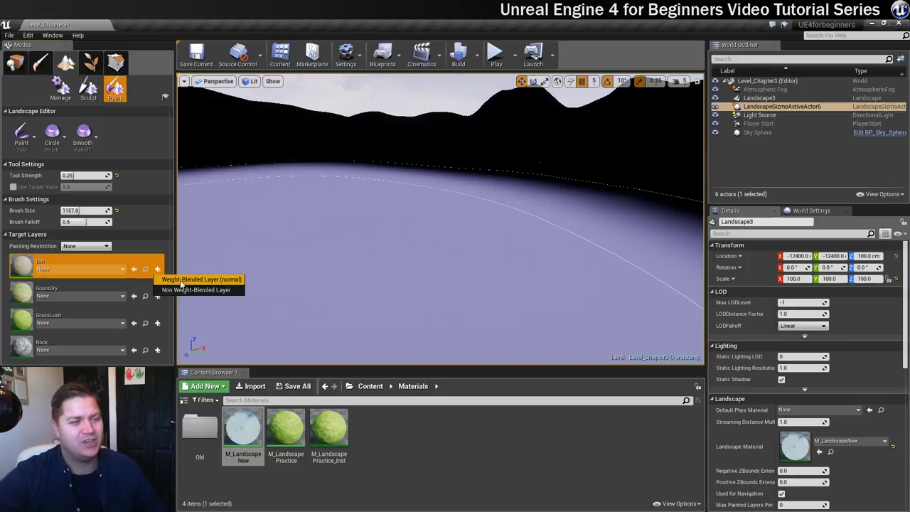
{"action": "left_click", "coordinate": [181, 279]}
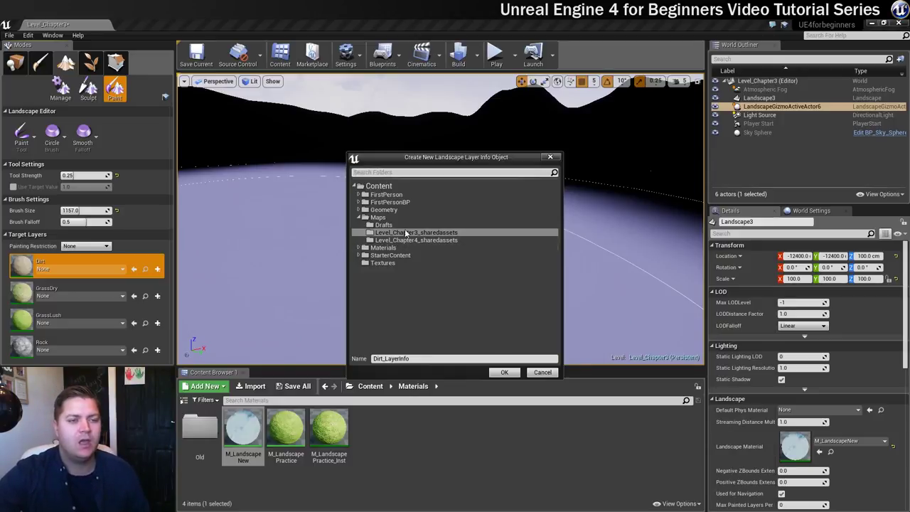
{"action": "left_click", "coordinate": [504, 372]}
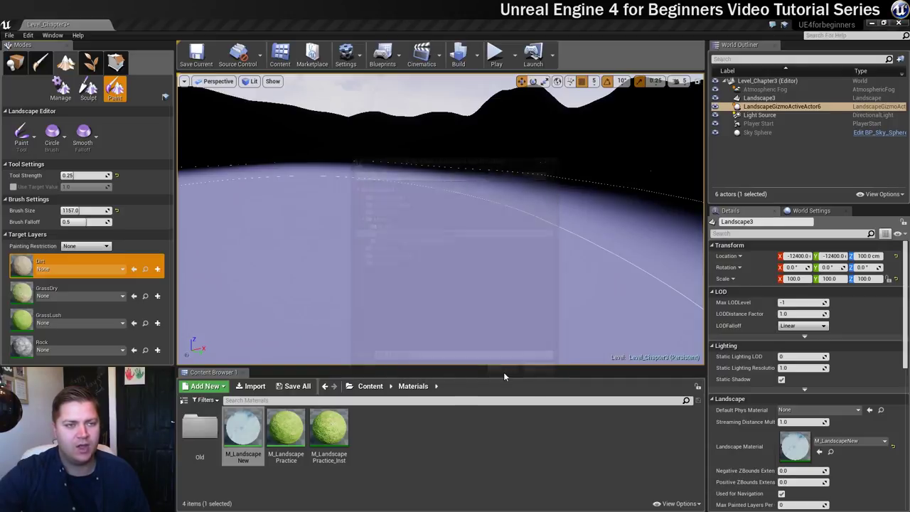
Create weight-blended layer infos for the GrassDry, GrassLush and Rock layers in Level_Chapter3_sharedassets, keeping the suggested names
{"action": "left_click", "coordinate": [157, 296]}
{"action": "left_click", "coordinate": [175, 307]}
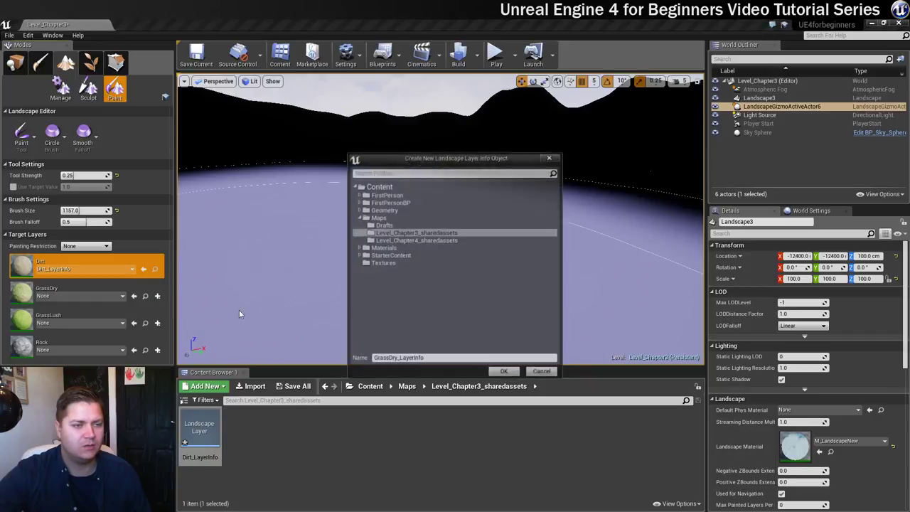
{"action": "left_click", "coordinate": [504, 372]}
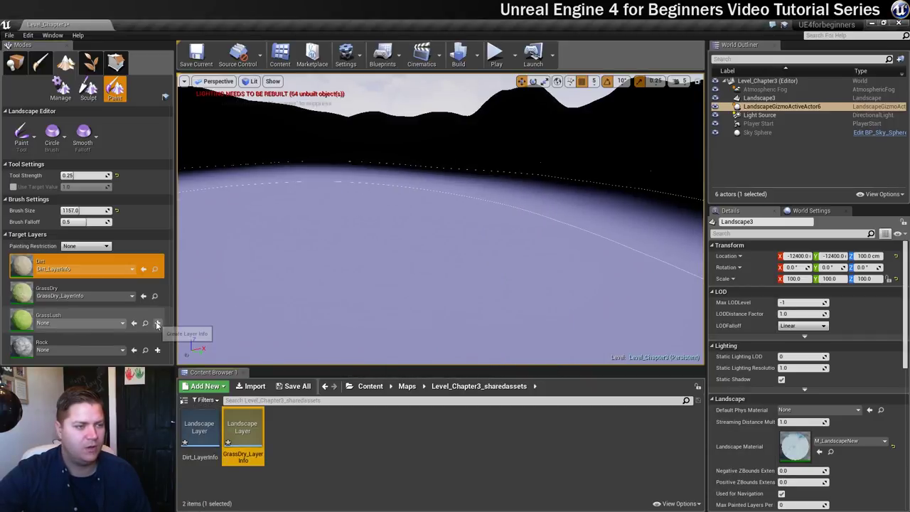
{"action": "left_click", "coordinate": [157, 323]}
{"action": "left_click", "coordinate": [175, 334]}
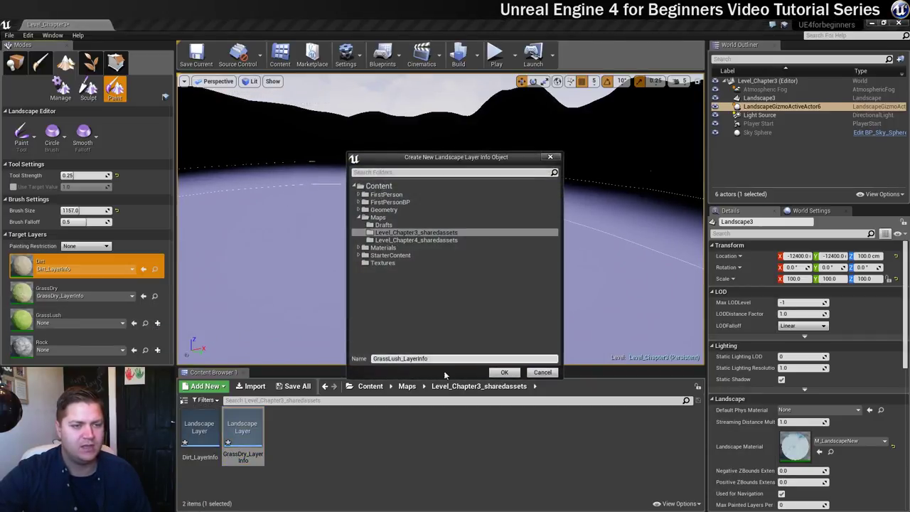
{"action": "left_click", "coordinate": [500, 372]}
{"action": "left_click", "coordinate": [157, 350]}
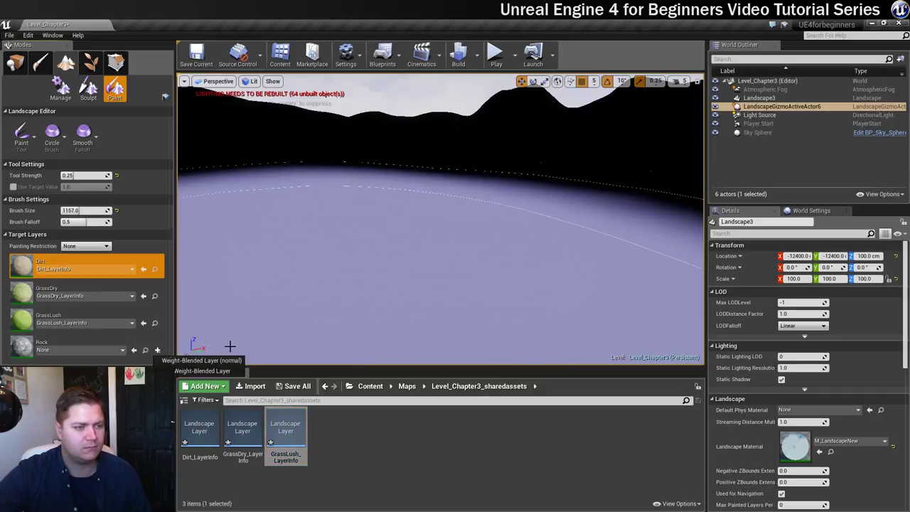
{"action": "left_click", "coordinate": [231, 360]}
{"action": "left_click", "coordinate": [512, 373]}
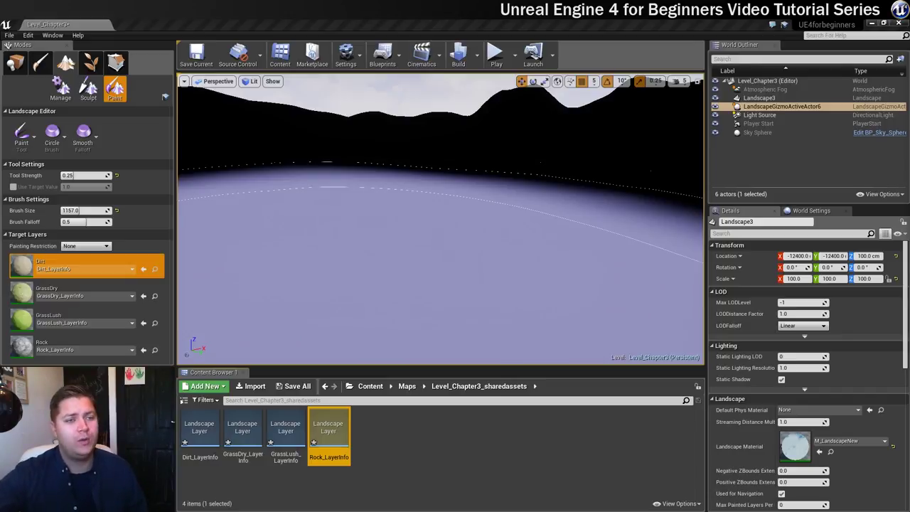
Fill the whole landscape with the Dirt layer
{"action": "right_click", "coordinate": [65, 263]}
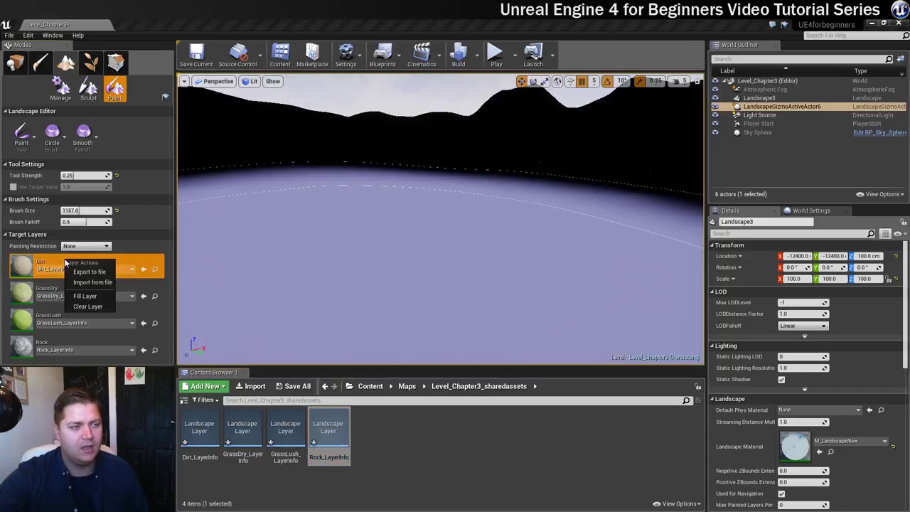
{"action": "left_click", "coordinate": [92, 297]}
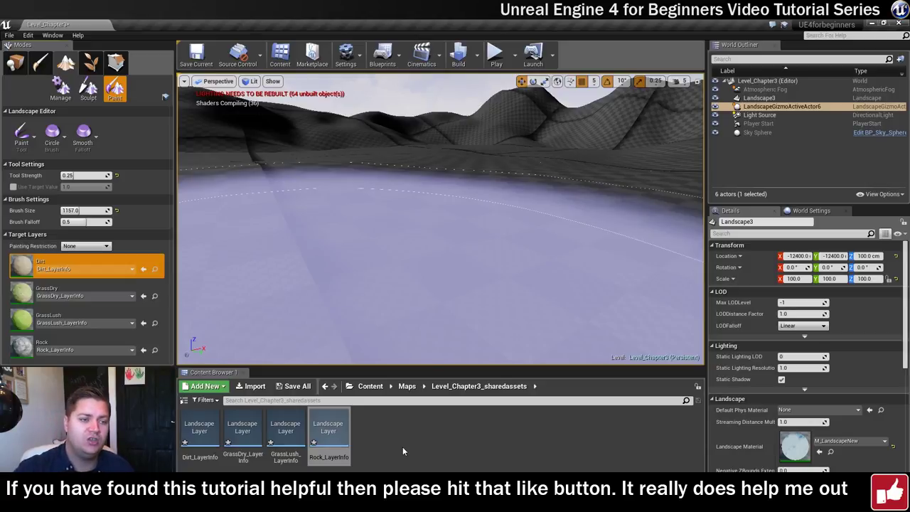
{"action": "mouse_move", "coordinate": [374, 278]}
{"action": "right_mouse_down"}
{"action": "mouse_move", "coordinate": [324, 316]}
{"action": "mouse_move", "coordinate": [325, 342]}
{"action": "mouse_move", "coordinate": [398, 359]}
{"action": "mouse_move", "coordinate": [409, 291]}
{"action": "mouse_move", "coordinate": [376, 276]}
{"action": "right_mouse_up"}
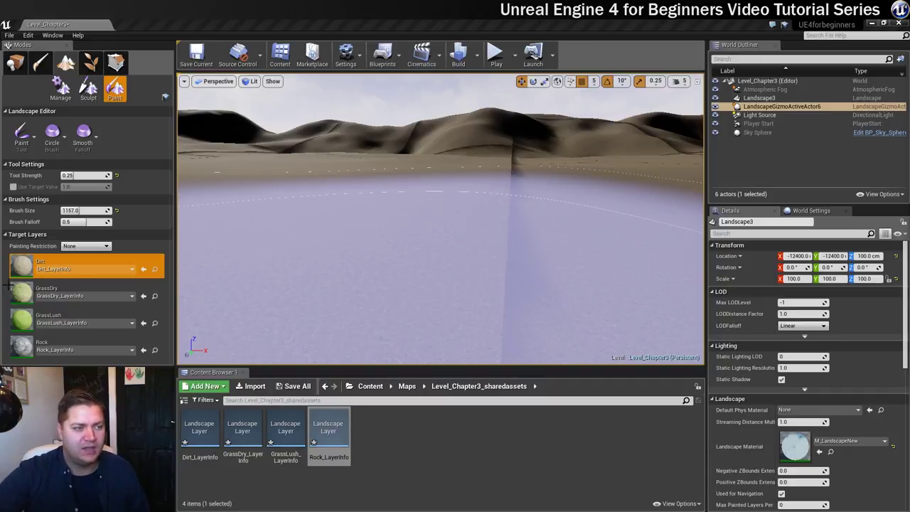
Choose GrassDry as the target paint layer and set the tool strength to 0.2 and the brush size to 1024
{"action": "left_click", "coordinate": [20, 301]}
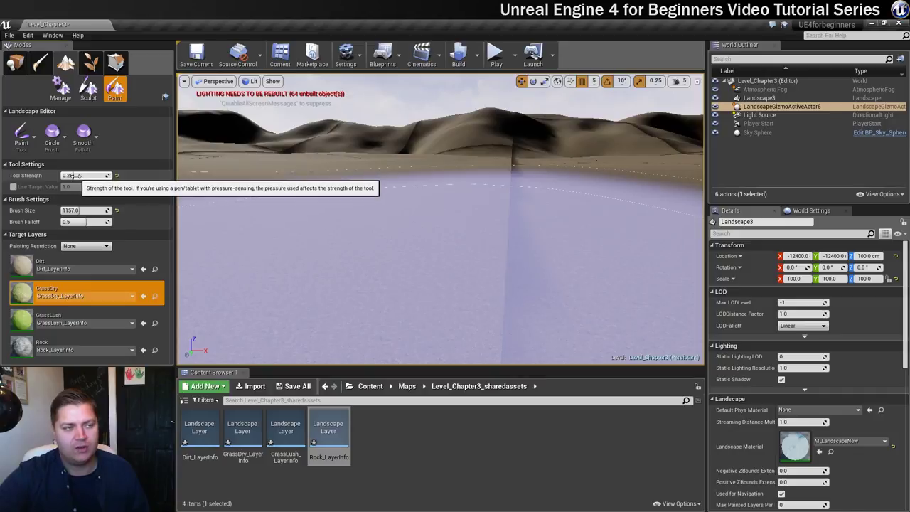
{"action": "left_click", "coordinate": [106, 176]}
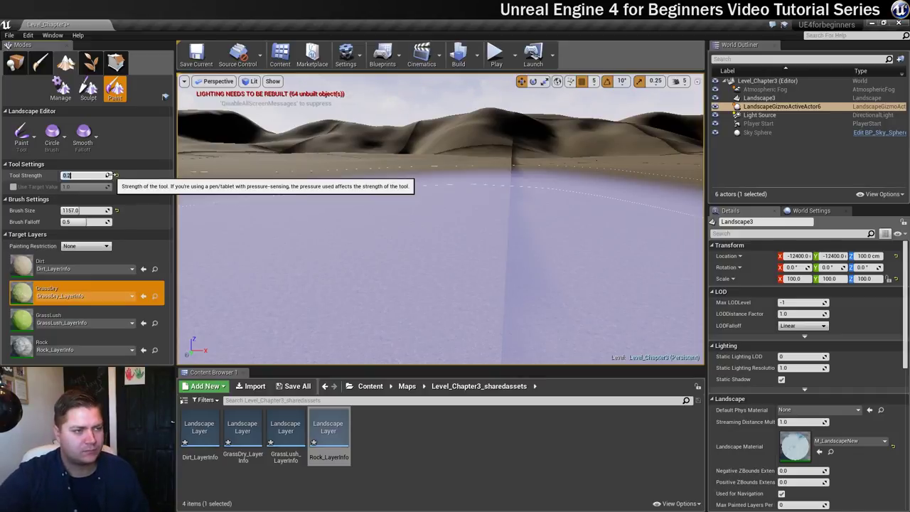
{"action": "left_click", "coordinate": [83, 210]}
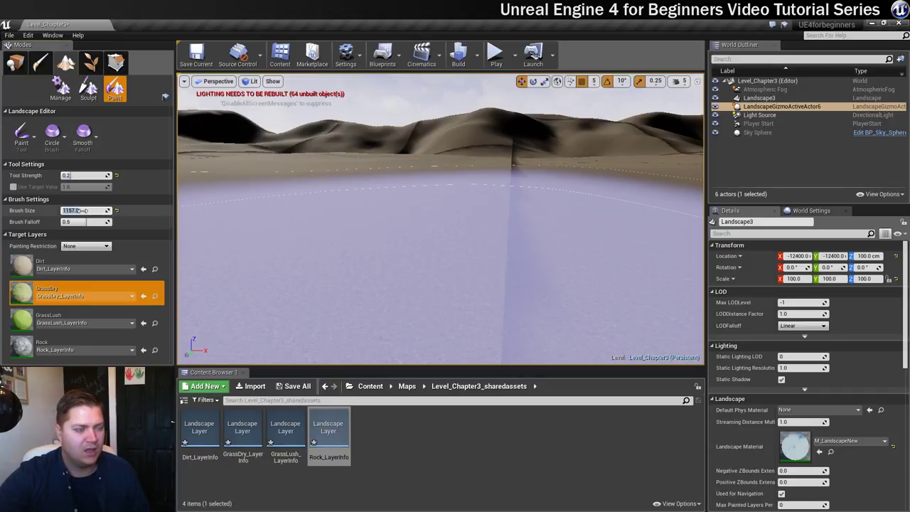
{"action": "type", "text": "1024"}
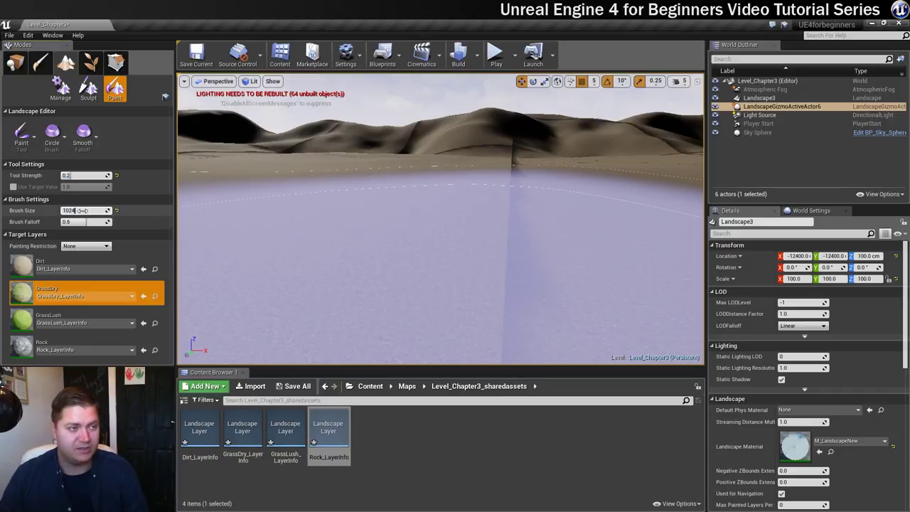
{"action": "key", "text": "Return"}
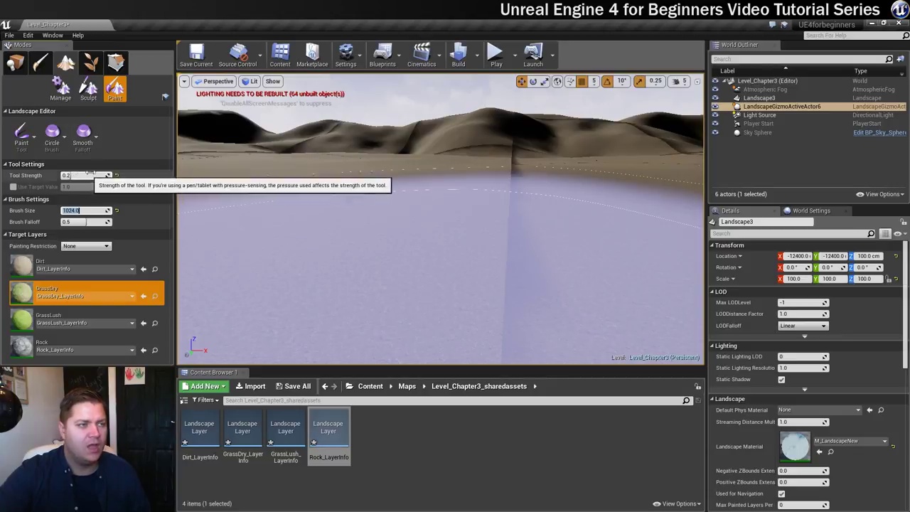
{"action": "left_click", "coordinate": [62, 137]}
{"action": "left_click", "coordinate": [63, 137]}
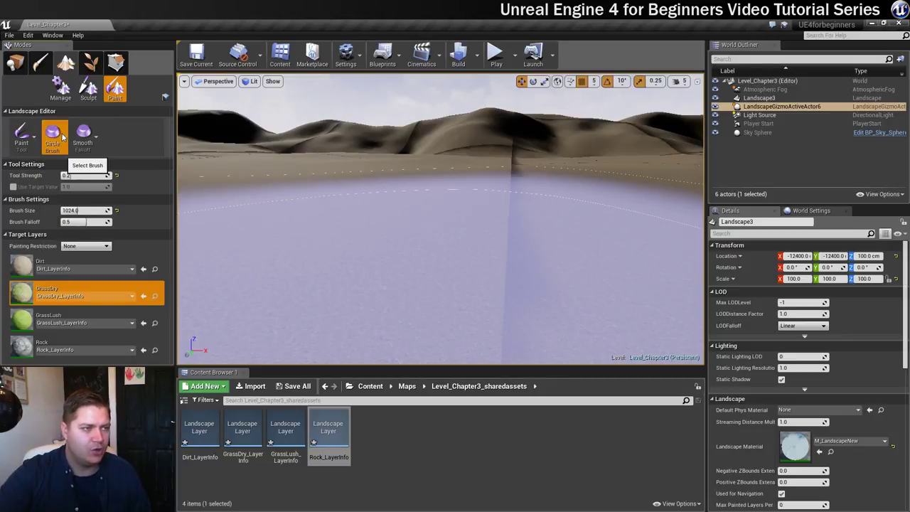
{"action": "left_click", "coordinate": [84, 140]}
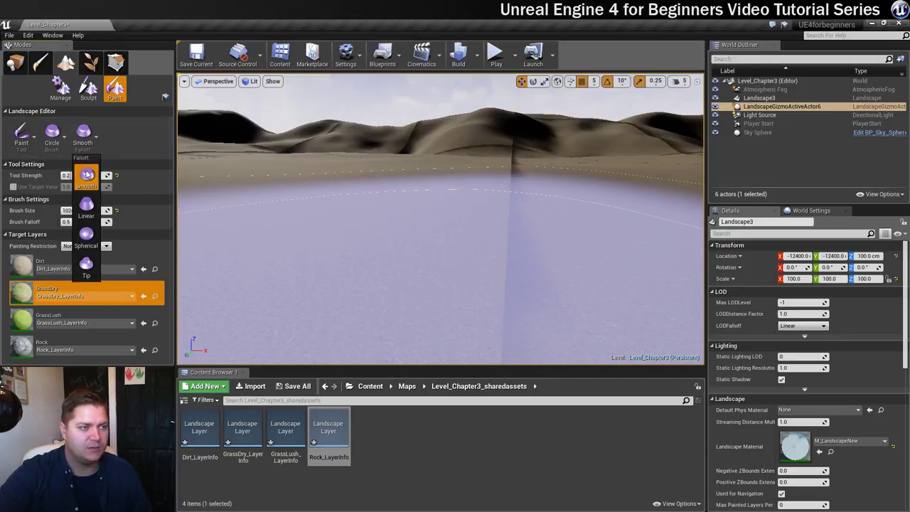
{"action": "left_click", "coordinate": [84, 138]}
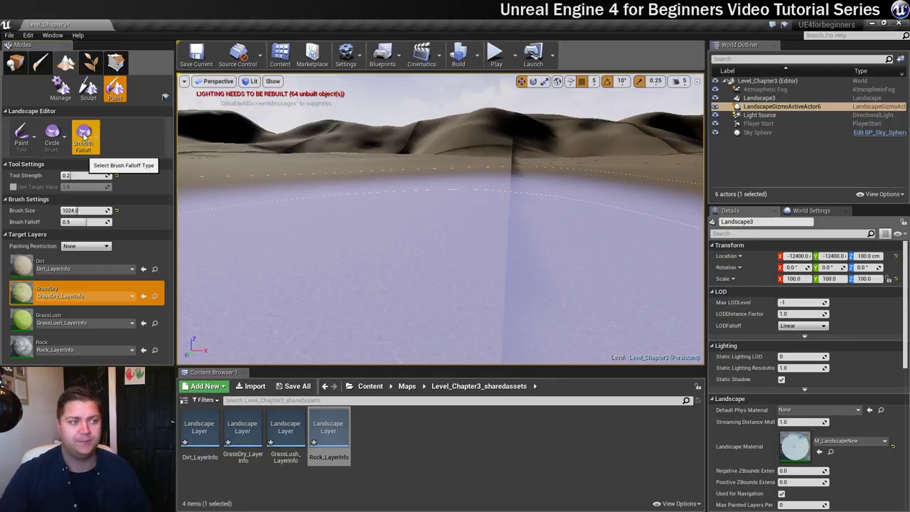
Set the brush size to 2048 and paint dry grass across the landscape's central valley floor
{"action": "mouse_move", "coordinate": [360, 197]}
{"action": "right_mouse_down"}
{"action": "mouse_move", "coordinate": [363, 231]}
{"action": "mouse_move", "coordinate": [419, 277]}
{"action": "mouse_move", "coordinate": [519, 285]}
{"action": "right_mouse_up"}
{"action": "mouse_move", "coordinate": [363, 178]}
{"action": "right_mouse_down"}
{"action": "mouse_move", "coordinate": [361, 118]}
{"action": "mouse_move", "coordinate": [364, 177]}
{"action": "right_mouse_up"}
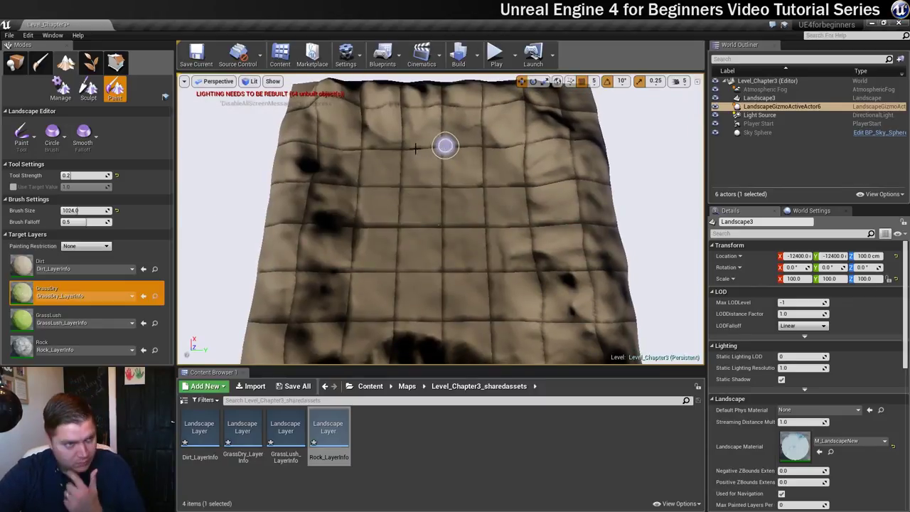
{"action": "left_click", "coordinate": [85, 210]}
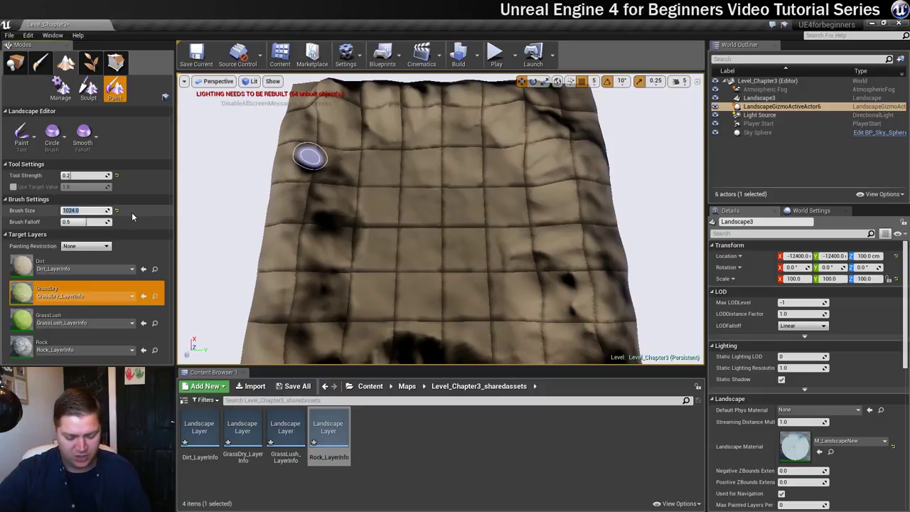
{"action": "type", "text": "201"}
{"action": "type", "text": "48"}
{"action": "key", "text": "Return"}
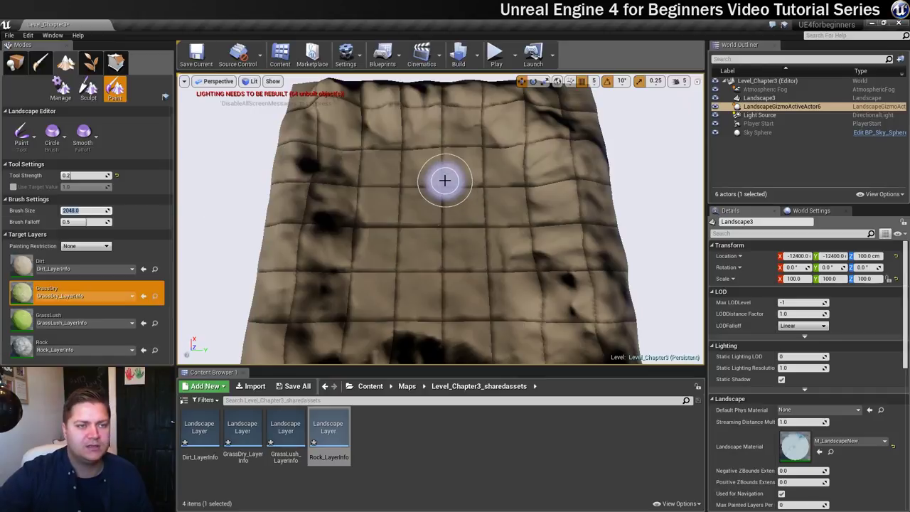
{"action": "mouse_move", "coordinate": [442, 138]}
{"action": "left_mouse_down"}
{"action": "mouse_move", "coordinate": [487, 153]}
{"action": "mouse_move", "coordinate": [511, 182]}
{"action": "mouse_move", "coordinate": [508, 299]}
{"action": "mouse_move", "coordinate": [483, 331]}
{"action": "mouse_move", "coordinate": [413, 307]}
{"action": "mouse_move", "coordinate": [349, 325]}
{"action": "mouse_move", "coordinate": [373, 244]}
{"action": "mouse_move", "coordinate": [358, 199]}
{"action": "mouse_move", "coordinate": [358, 176]}
{"action": "mouse_move", "coordinate": [369, 183]}
{"action": "mouse_move", "coordinate": [361, 160]}
{"action": "mouse_move", "coordinate": [368, 147]}
{"action": "mouse_move", "coordinate": [394, 164]}
{"action": "mouse_move", "coordinate": [422, 159]}
{"action": "mouse_move", "coordinate": [447, 130]}
{"action": "mouse_move", "coordinate": [466, 157]}
{"action": "mouse_move", "coordinate": [456, 188]}
{"action": "mouse_move", "coordinate": [402, 163]}
{"action": "mouse_move", "coordinate": [396, 254]}
{"action": "mouse_move", "coordinate": [420, 272]}
{"action": "mouse_move", "coordinate": [467, 271]}
{"action": "left_mouse_up"}
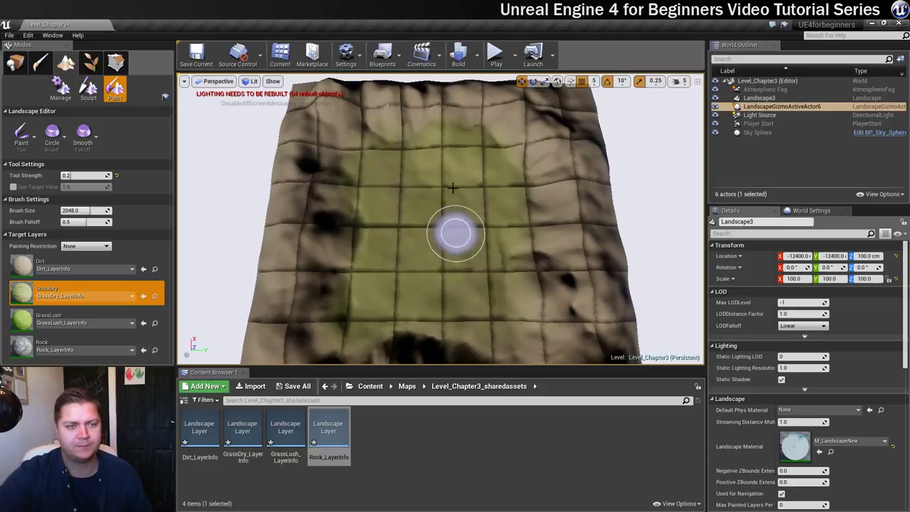
{"action": "left_click_drag", "start_coordinate": [439, 168], "coordinate": [430, 162]}
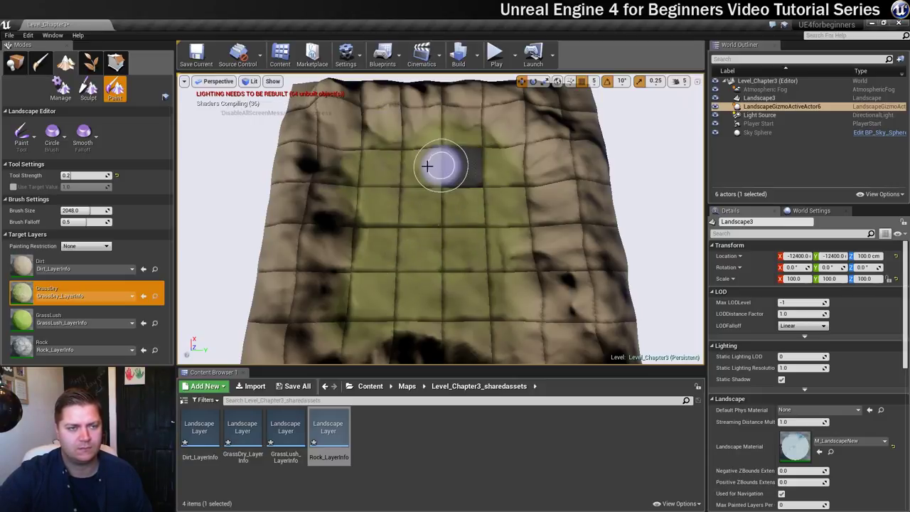
{"action": "mouse_move", "coordinate": [403, 235]}
{"action": "left_mouse_down"}
{"action": "mouse_move", "coordinate": [415, 213]}
{"action": "mouse_move", "coordinate": [415, 260]}
{"action": "mouse_move", "coordinate": [427, 263]}
{"action": "left_mouse_up"}
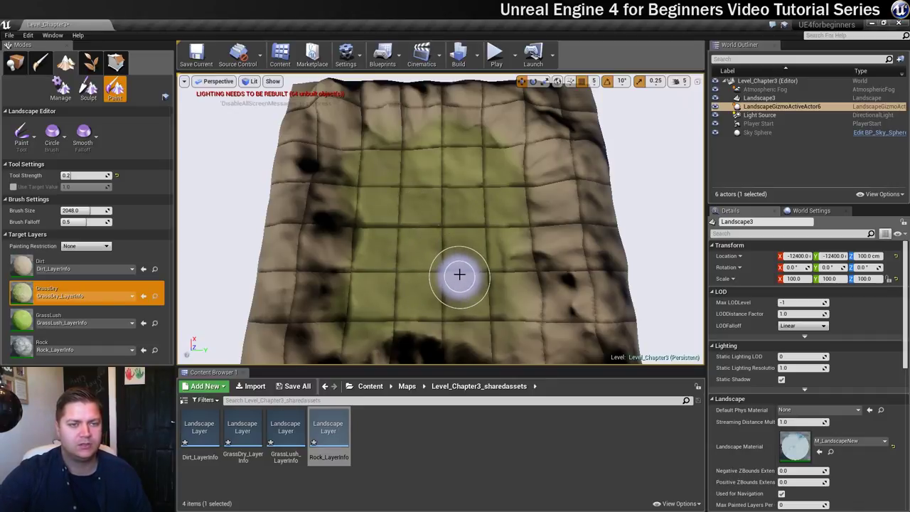
Reduce the brush size to 765 and start extending the dry grass up the foot of the surrounding hills
{"action": "mouse_move", "coordinate": [460, 236]}
{"action": "right_mouse_down"}
{"action": "mouse_move", "coordinate": [454, 221]}
{"action": "mouse_move", "coordinate": [409, 214]}
{"action": "mouse_move", "coordinate": [392, 214]}
{"action": "mouse_move", "coordinate": [395, 234]}
{"action": "mouse_move", "coordinate": [355, 243]}
{"action": "mouse_move", "coordinate": [434, 229]}
{"action": "mouse_move", "coordinate": [402, 231]}
{"action": "right_mouse_up"}
{"action": "mouse_move", "coordinate": [491, 224]}
{"action": "right_mouse_down"}
{"action": "mouse_move", "coordinate": [447, 230]}
{"action": "mouse_move", "coordinate": [481, 239]}
{"action": "right_mouse_up"}
{"action": "key", "text": "bracketleft"}
{"action": "key", "text": "bracketleft"}
{"action": "key", "text": "bracketleft"}
{"action": "key", "text": "bracketleft"}
{"action": "key", "text": "bracketleft"}
{"action": "key", "text": "bracketleft"}
{"action": "key", "text": "bracketleft"}
{"action": "key", "text": "bracketleft"}
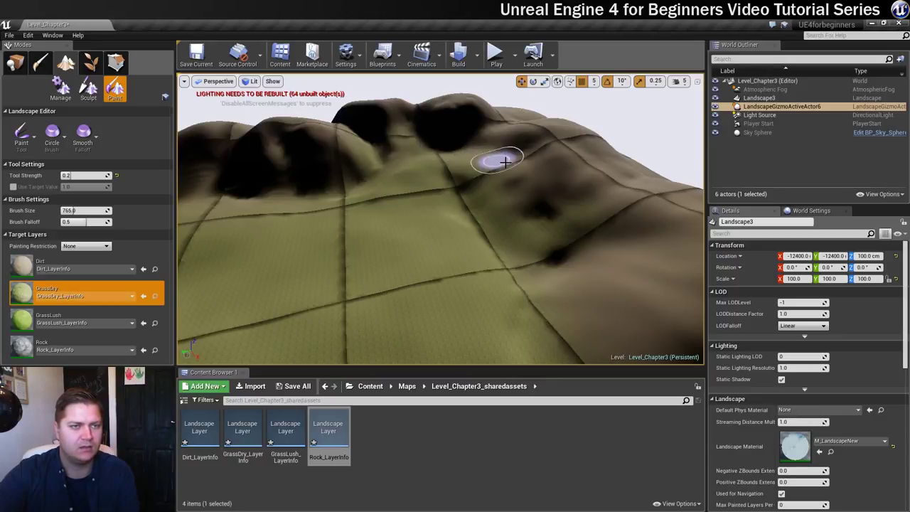
Paint irregular dry grass patches up the lower slopes all around the valley to blend its edge into the dirt
{"action": "right_click_drag", "start_coordinate": [428, 171], "coordinate": [220, 167]}
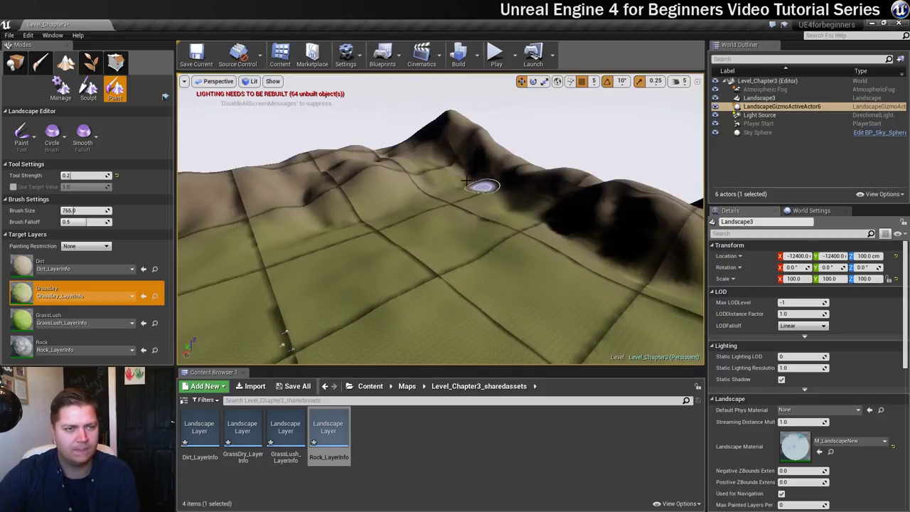
{"action": "right_click_drag", "start_coordinate": [447, 190], "coordinate": [434, 192]}
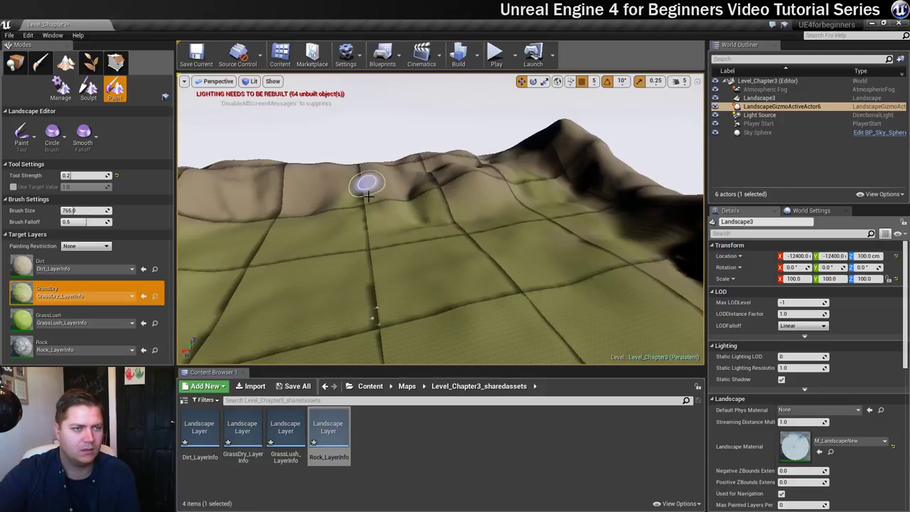
{"action": "mouse_move", "coordinate": [370, 195]}
{"action": "right_mouse_down"}
{"action": "mouse_move", "coordinate": [498, 220]}
{"action": "mouse_move", "coordinate": [498, 238]}
{"action": "mouse_move", "coordinate": [516, 239]}
{"action": "right_mouse_up"}
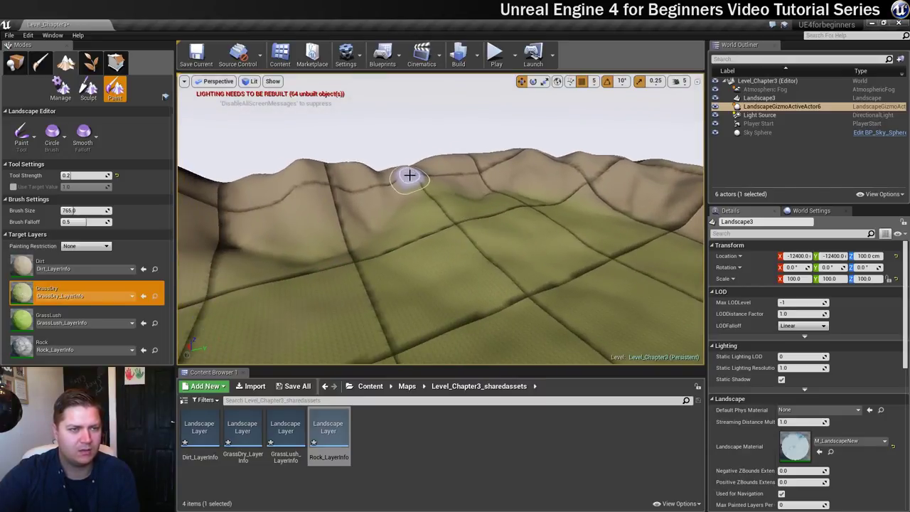
{"action": "right_click_drag", "start_coordinate": [445, 235], "coordinate": [455, 232]}
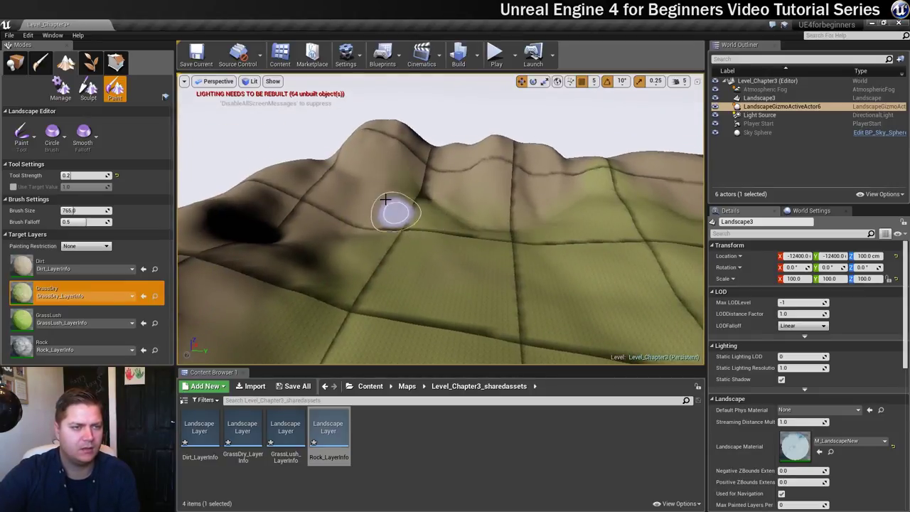
{"action": "right_click_drag", "start_coordinate": [447, 247], "coordinate": [455, 229]}
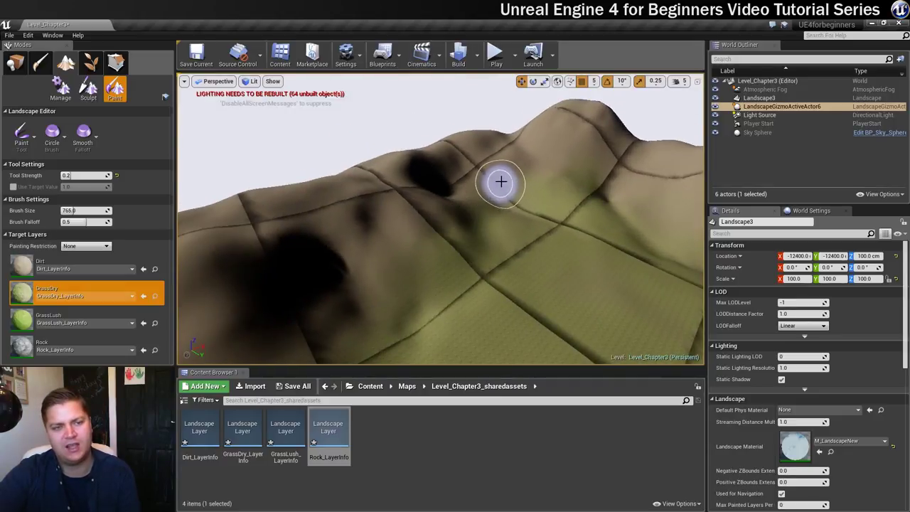
{"action": "right_click_drag", "start_coordinate": [468, 201], "coordinate": [437, 270]}
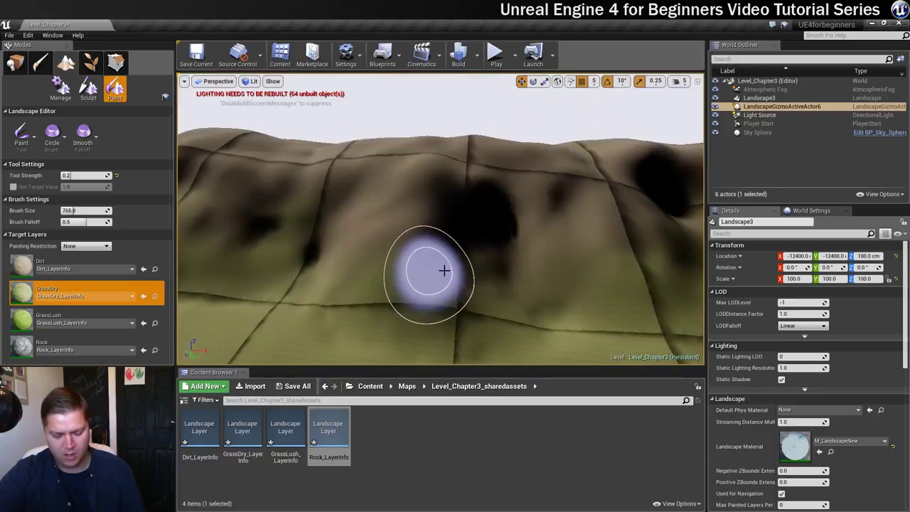
Choose GrassLush as the target layer, enlarge the brush, and paint lush green patches over the middle of the dry grass
{"action": "mouse_move", "coordinate": [558, 288]}
{"action": "right_mouse_down"}
{"action": "mouse_move", "coordinate": [456, 230]}
{"action": "mouse_move", "coordinate": [560, 299]}
{"action": "right_mouse_up"}
{"action": "key", "text": "s"}
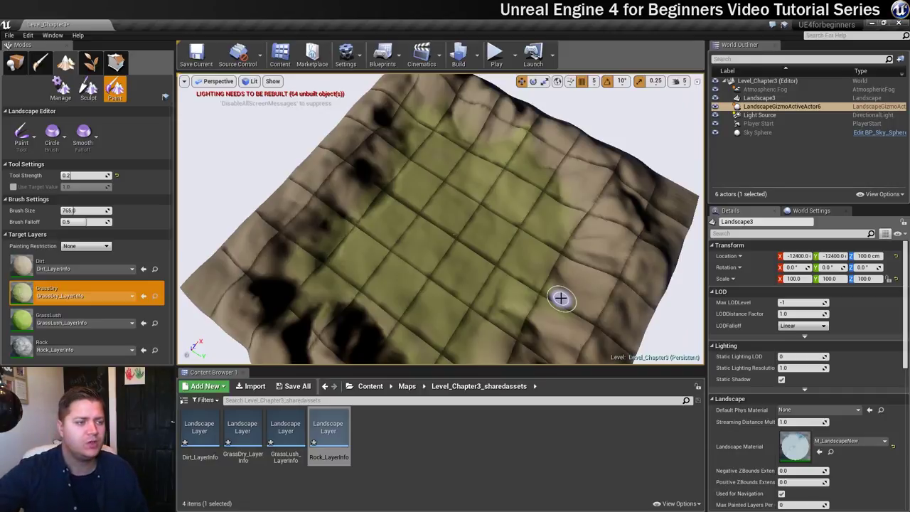
{"action": "left_click", "coordinate": [26, 322]}
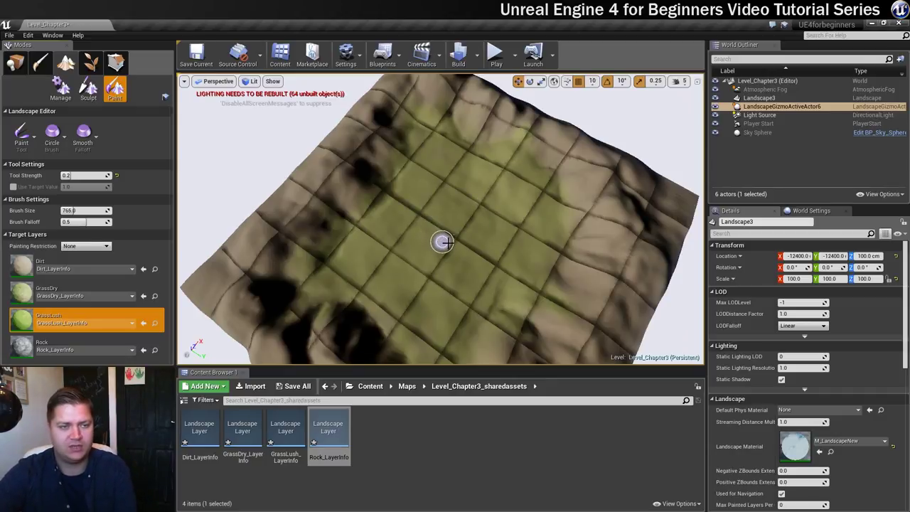
{"action": "key", "text": "bracketright"}
{"action": "key", "text": "bracketright"}
{"action": "key", "text": "bracketright"}
{"action": "key", "text": "bracketright"}
{"action": "key", "text": "bracketright"}
{"action": "key", "text": "bracketright"}
{"action": "key", "text": "bracketright"}
{"action": "key", "text": "bracketright"}
{"action": "key", "text": "bracketright"}
{"action": "key", "text": "bracketright"}
{"action": "key", "text": "bracketright"}
{"action": "key", "text": "bracketright"}
{"action": "key", "text": "bracketright"}
{"action": "key", "text": "bracketright"}
{"action": "key", "text": "bracketright"}
{"action": "key", "text": "bracketright"}
{"action": "key", "text": "bracketleft"}
{"action": "key", "text": "bracketleft"}
{"action": "key", "text": "bracketleft"}
{"action": "key", "text": "bracketleft"}
{"action": "key", "text": "bracketleft"}
{"action": "mouse_move", "coordinate": [479, 183]}
{"action": "left_mouse_down"}
{"action": "mouse_move", "coordinate": [510, 190]}
{"action": "mouse_move", "coordinate": [515, 219]}
{"action": "mouse_move", "coordinate": [503, 260]}
{"action": "mouse_move", "coordinate": [459, 298]}
{"action": "mouse_move", "coordinate": [408, 299]}
{"action": "mouse_move", "coordinate": [382, 263]}
{"action": "mouse_move", "coordinate": [425, 203]}
{"action": "mouse_move", "coordinate": [446, 187]}
{"action": "mouse_move", "coordinate": [442, 254]}
{"action": "mouse_move", "coordinate": [466, 213]}
{"action": "mouse_move", "coordinate": [506, 185]}
{"action": "left_mouse_up"}
Reduce the brush size to 952 and add smaller lush grass patches around the rest of the valley floor
{"action": "key", "text": "bracketleft"}
{"action": "key", "text": "bracketleft"}
{"action": "key", "text": "bracketleft"}
{"action": "key", "text": "bracketleft"}
{"action": "key", "text": "bracketleft"}
{"action": "key", "text": "bracketleft"}
{"action": "key", "text": "bracketleft"}
{"action": "key", "text": "bracketleft"}
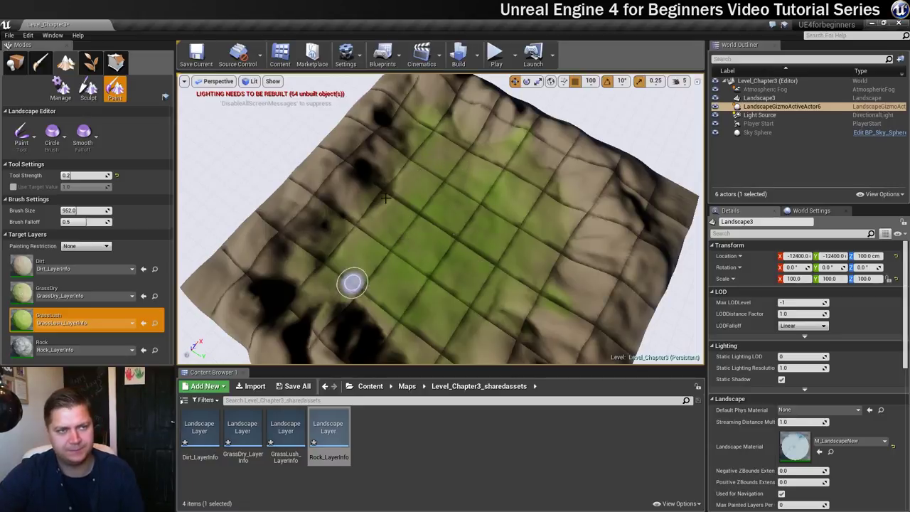
Play the level and walk around to check how the dirt and grass layers blend, ending the play session after that
{"action": "left_click", "coordinate": [479, 64]}
{"action": "left_click", "coordinate": [479, 64]}
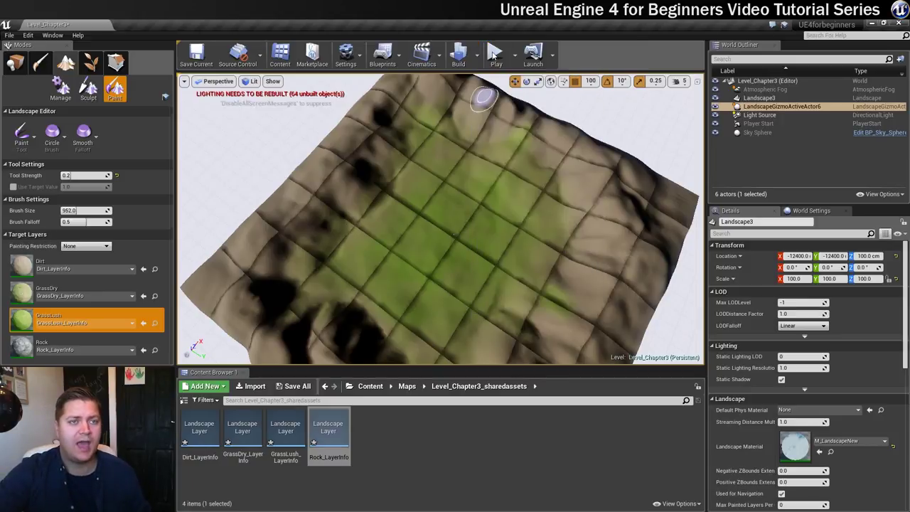
{"action": "left_click", "coordinate": [496, 57]}
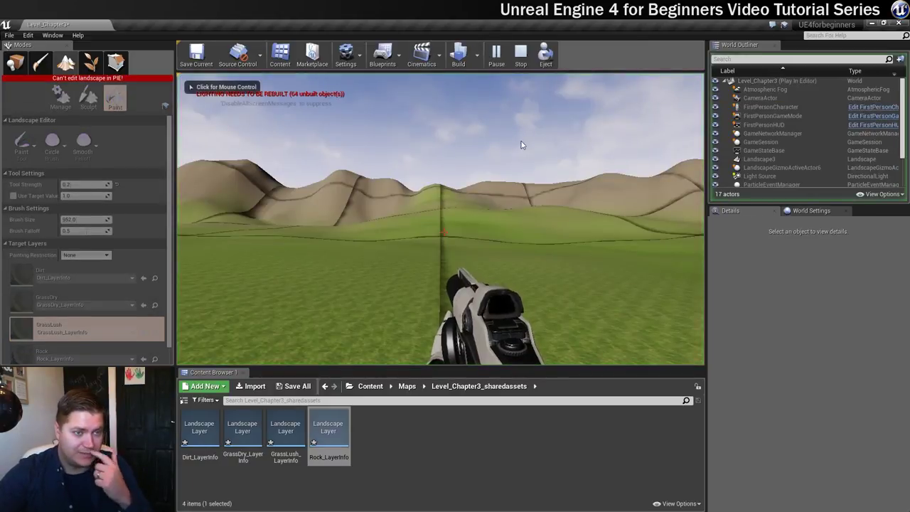
{"action": "left_click", "coordinate": [540, 209]}
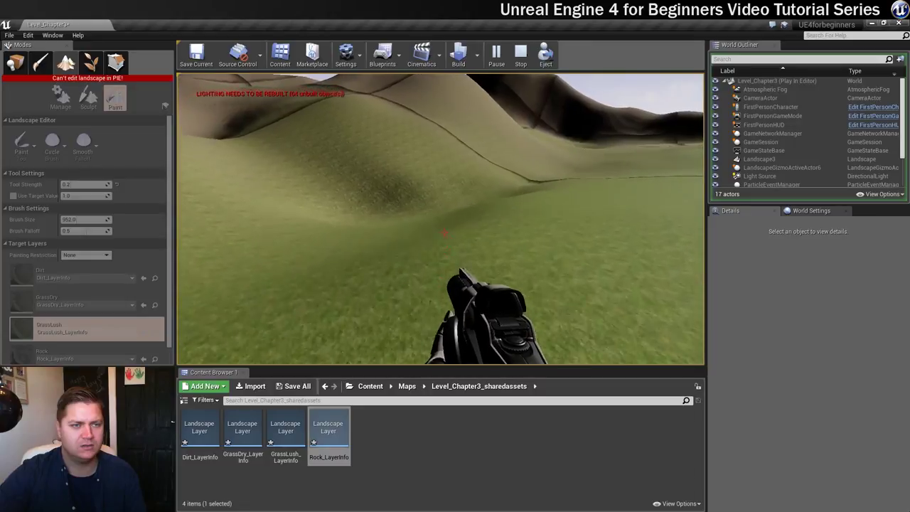
{"action": "key", "text": "Escape"}
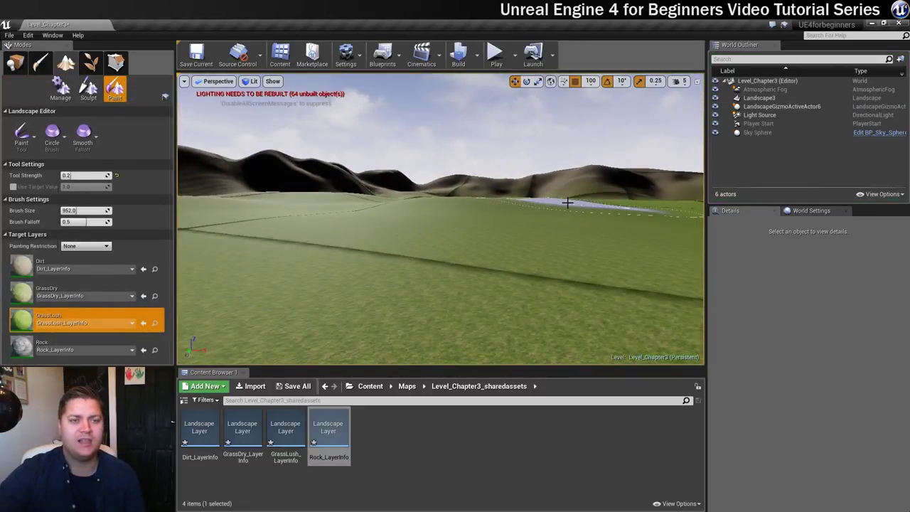
Choose Rock as the target layer, enlarge the brush to 1615, and paint rock over the hills around one landscape corner
{"action": "mouse_move", "coordinate": [441, 221]}
{"action": "right_mouse_down"}
{"action": "mouse_move", "coordinate": [487, 277]}
{"action": "mouse_move", "coordinate": [533, 284]}
{"action": "right_mouse_up"}
{"action": "left_click", "coordinate": [23, 349]}
{"action": "key", "text": "bracketright"}
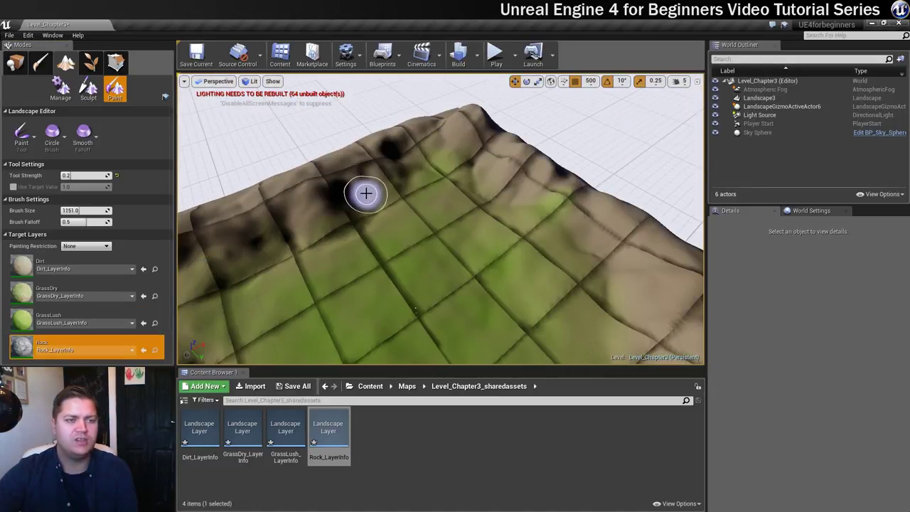
{"action": "key", "text": "bracketright"}
{"action": "mouse_move", "coordinate": [365, 193]}
{"action": "left_mouse_down"}
{"action": "mouse_move", "coordinate": [386, 152]}
{"action": "mouse_move", "coordinate": [474, 128]}
{"action": "mouse_move", "coordinate": [479, 144]}
{"action": "mouse_move", "coordinate": [632, 227]}
{"action": "mouse_move", "coordinate": [661, 274]}
{"action": "mouse_move", "coordinate": [661, 312]}
{"action": "left_mouse_up"}
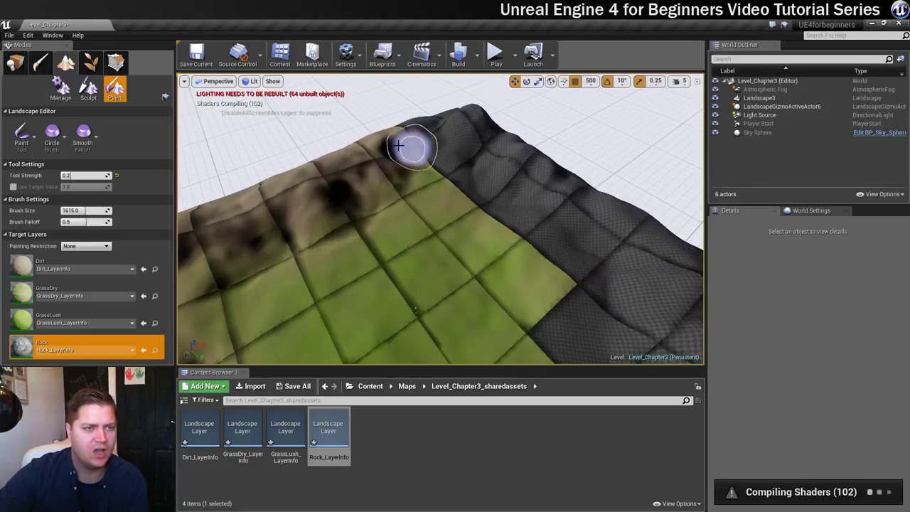
{"action": "mouse_move", "coordinate": [410, 138]}
{"action": "left_mouse_down"}
{"action": "mouse_move", "coordinate": [368, 149]}
{"action": "mouse_move", "coordinate": [349, 201]}
{"action": "mouse_move", "coordinate": [227, 197]}
{"action": "mouse_move", "coordinate": [326, 165]}
{"action": "left_mouse_up"}
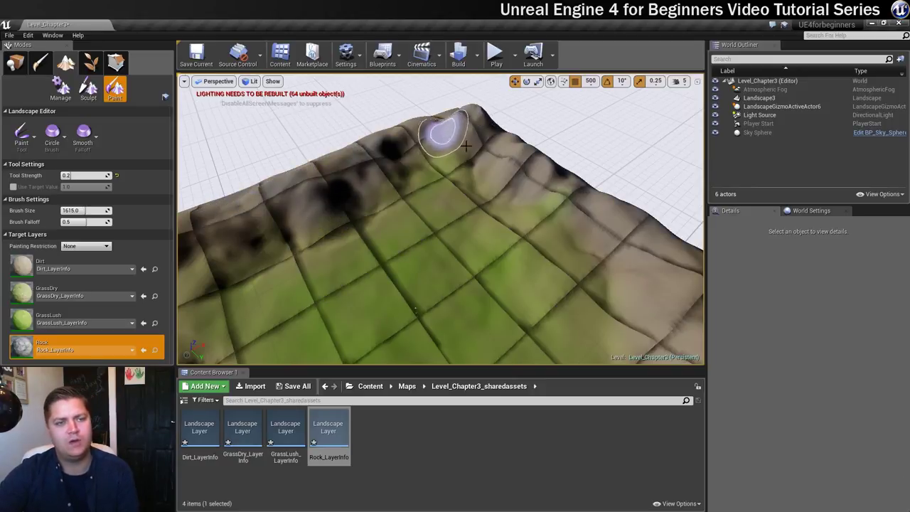
Paint rock over the bare dirt hills of the adjoining landscape side, around its corner and back along the ridge
{"action": "right_click_drag", "start_coordinate": [529, 189], "coordinate": [604, 186]}
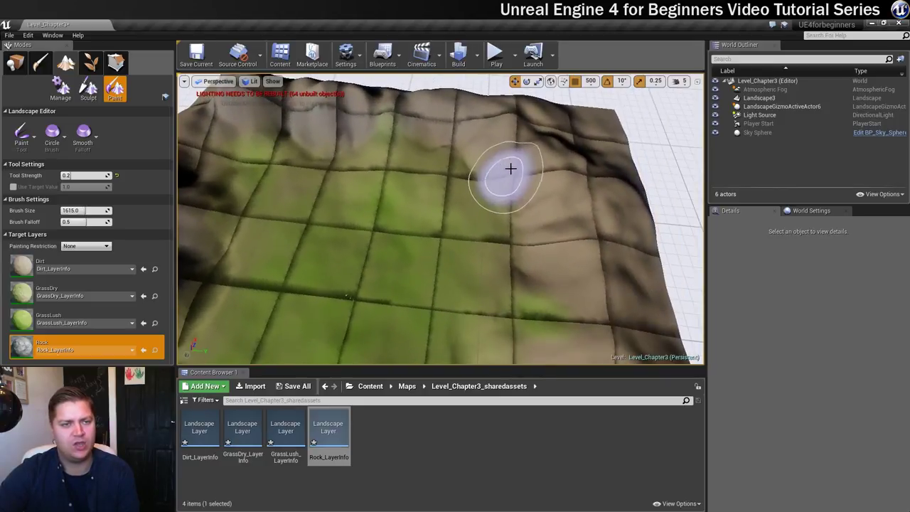
{"action": "mouse_move", "coordinate": [479, 142]}
{"action": "left_mouse_down"}
{"action": "mouse_move", "coordinate": [508, 158]}
{"action": "mouse_move", "coordinate": [558, 163]}
{"action": "mouse_move", "coordinate": [532, 121]}
{"action": "mouse_move", "coordinate": [552, 115]}
{"action": "mouse_move", "coordinate": [579, 127]}
{"action": "left_mouse_up"}
{"action": "mouse_move", "coordinate": [611, 131]}
{"action": "left_mouse_down"}
{"action": "mouse_move", "coordinate": [534, 121]}
{"action": "mouse_move", "coordinate": [548, 175]}
{"action": "mouse_move", "coordinate": [578, 218]}
{"action": "mouse_move", "coordinate": [545, 203]}
{"action": "mouse_move", "coordinate": [625, 237]}
{"action": "mouse_move", "coordinate": [572, 258]}
{"action": "mouse_move", "coordinate": [625, 282]}
{"action": "mouse_move", "coordinate": [645, 177]}
{"action": "mouse_move", "coordinate": [530, 143]}
{"action": "mouse_move", "coordinate": [465, 99]}
{"action": "mouse_move", "coordinate": [295, 108]}
{"action": "left_mouse_up"}
{"action": "mouse_move", "coordinate": [448, 134]}
{"action": "right_mouse_down"}
{"action": "mouse_move", "coordinate": [398, 152]}
{"action": "mouse_move", "coordinate": [334, 128]}
{"action": "right_mouse_up"}
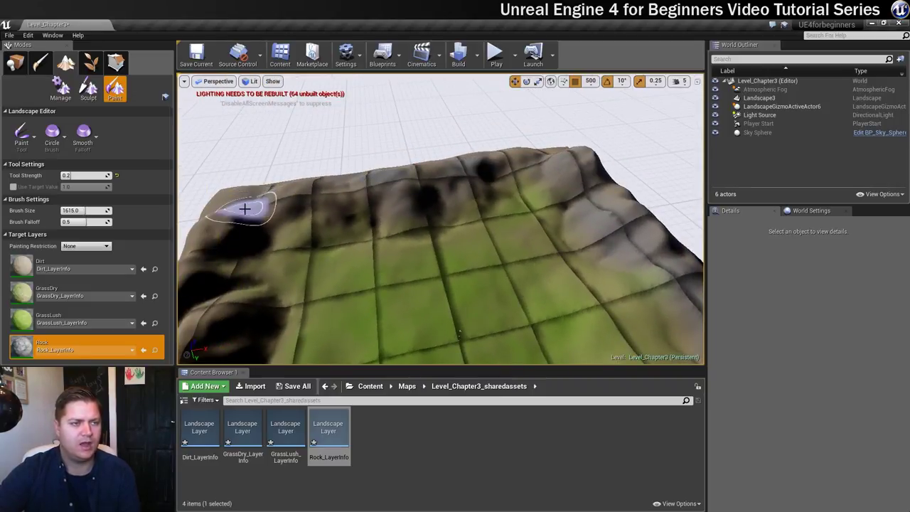
Continue painting rock over the peaks and upper slopes of the remaining hills, working around the landscape's perimeter
{"action": "mouse_move", "coordinate": [353, 228]}
{"action": "right_mouse_down"}
{"action": "mouse_move", "coordinate": [292, 250]}
{"action": "mouse_move", "coordinate": [246, 210]}
{"action": "right_mouse_up"}
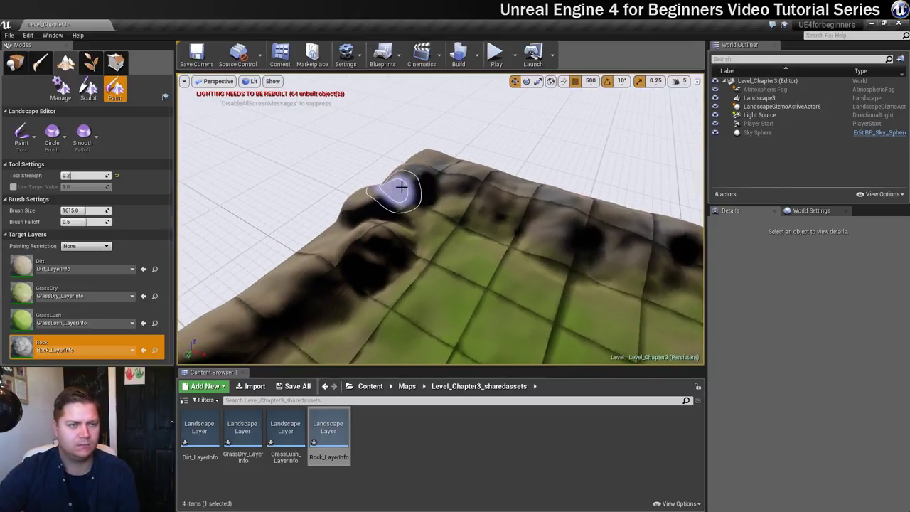
{"action": "mouse_move", "coordinate": [444, 261]}
{"action": "right_mouse_down"}
{"action": "mouse_move", "coordinate": [402, 274]}
{"action": "mouse_move", "coordinate": [359, 239]}
{"action": "right_mouse_up"}
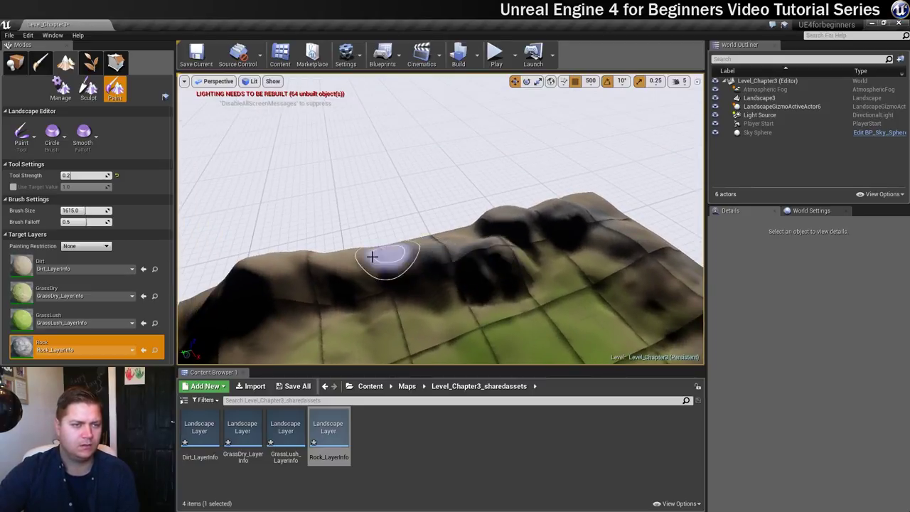
{"action": "mouse_move", "coordinate": [472, 300]}
{"action": "right_mouse_down"}
{"action": "mouse_move", "coordinate": [419, 297]}
{"action": "mouse_move", "coordinate": [420, 289]}
{"action": "mouse_move", "coordinate": [442, 328]}
{"action": "mouse_move", "coordinate": [433, 341]}
{"action": "mouse_move", "coordinate": [450, 352]}
{"action": "right_mouse_up"}
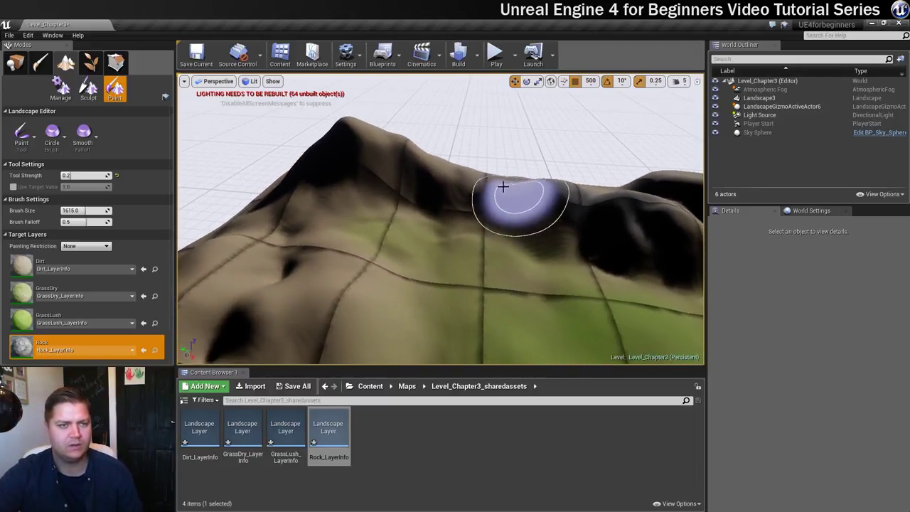
{"action": "mouse_move", "coordinate": [404, 152]}
{"action": "left_mouse_down"}
{"action": "mouse_move", "coordinate": [375, 139]}
{"action": "mouse_move", "coordinate": [349, 146]}
{"action": "mouse_move", "coordinate": [310, 210]}
{"action": "left_mouse_up"}
{"action": "mouse_move", "coordinate": [412, 246]}
{"action": "right_mouse_down"}
{"action": "mouse_move", "coordinate": [395, 263]}
{"action": "mouse_move", "coordinate": [454, 246]}
{"action": "right_mouse_up"}
{"action": "mouse_move", "coordinate": [500, 183]}
{"action": "left_mouse_down"}
{"action": "mouse_move", "coordinate": [491, 145]}
{"action": "mouse_move", "coordinate": [519, 108]}
{"action": "left_mouse_up"}
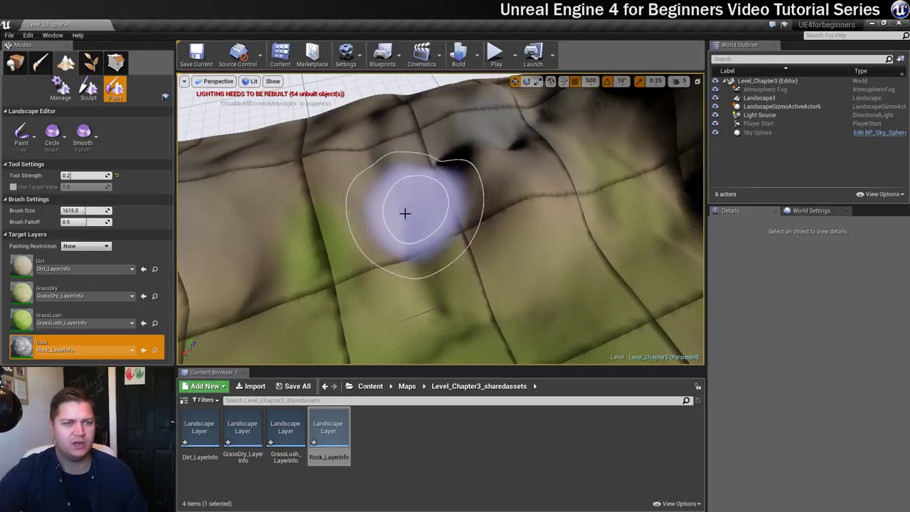
{"action": "right_click_drag", "start_coordinate": [505, 178], "coordinate": [502, 136]}
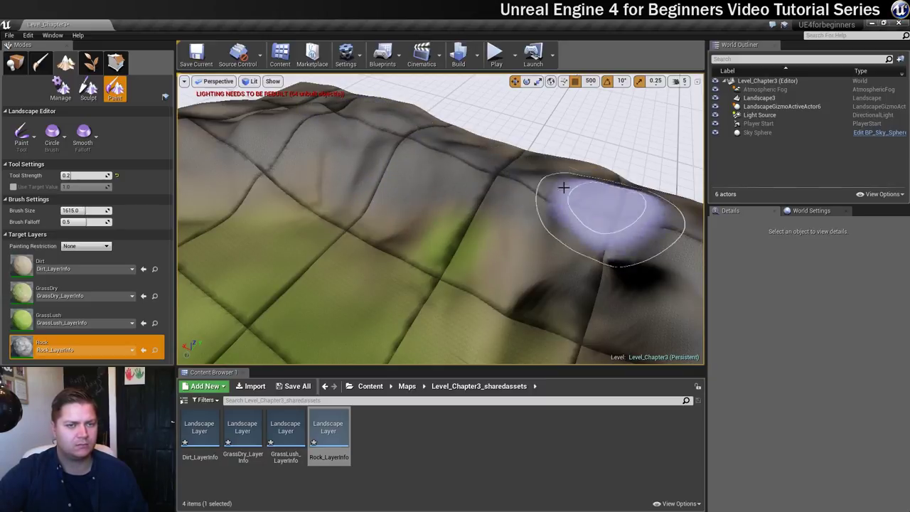
{"action": "right_click_drag", "start_coordinate": [524, 179], "coordinate": [538, 161]}
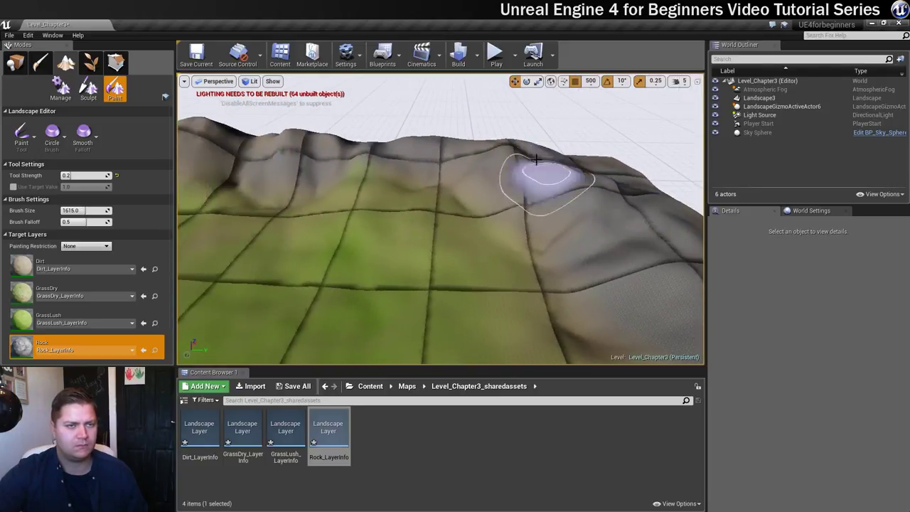
{"action": "right_click_drag", "start_coordinate": [620, 228], "coordinate": [469, 196]}
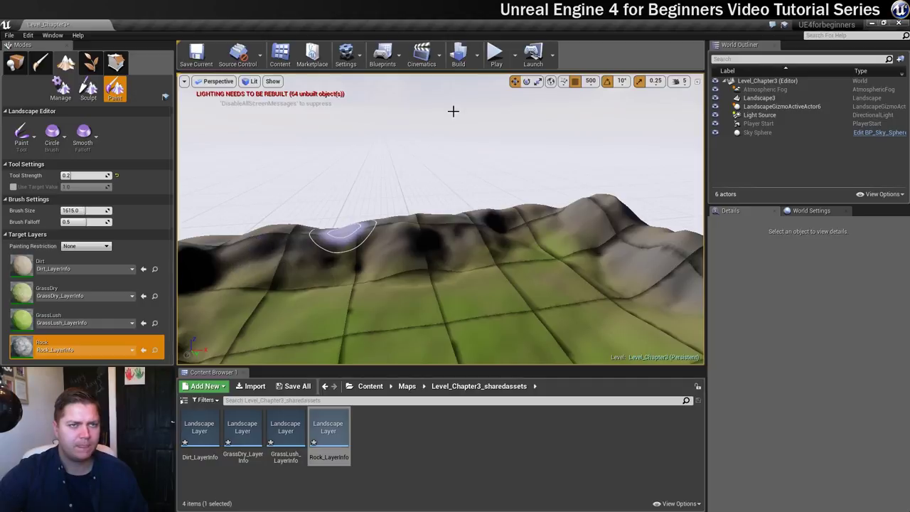
Play the level again and inspect the rock, dirt and grass transitions up close, ending the play session after that
{"action": "left_click", "coordinate": [495, 54]}
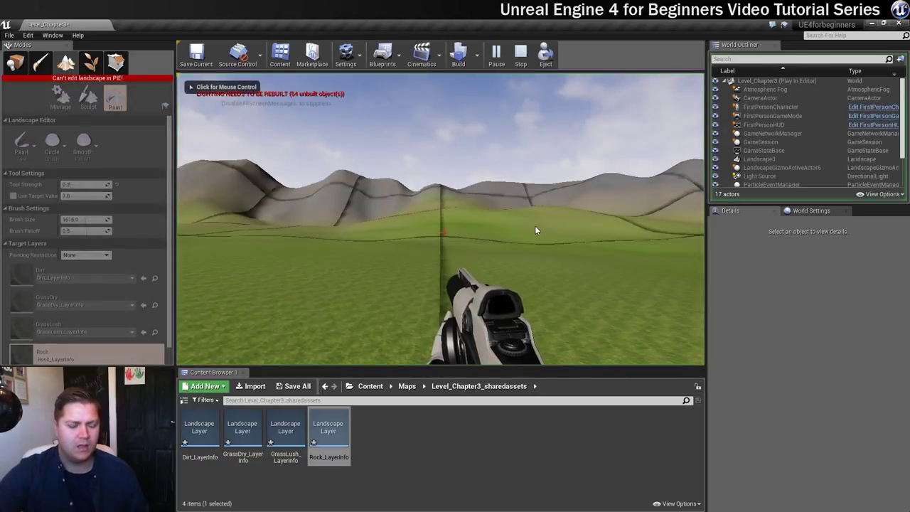
{"action": "left_click", "coordinate": [521, 232]}
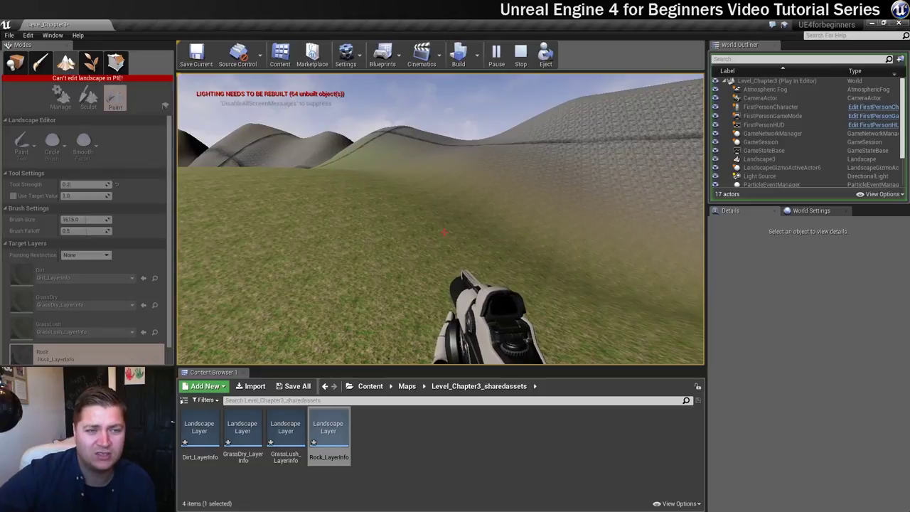
{"action": "key", "text": "Escape"}
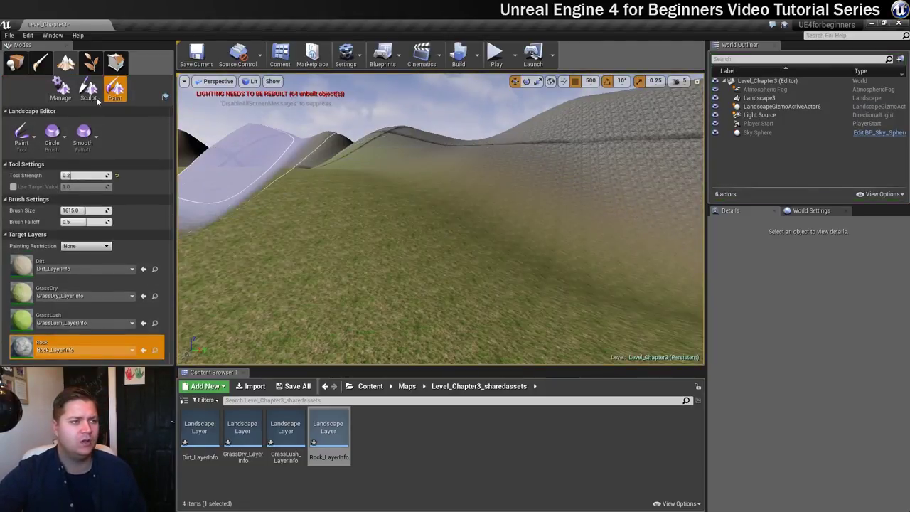
Leave landscape editing for actor placement and open the M_LandscapeNew material from the Content/Materials folder
{"action": "left_click", "coordinate": [14, 64]}
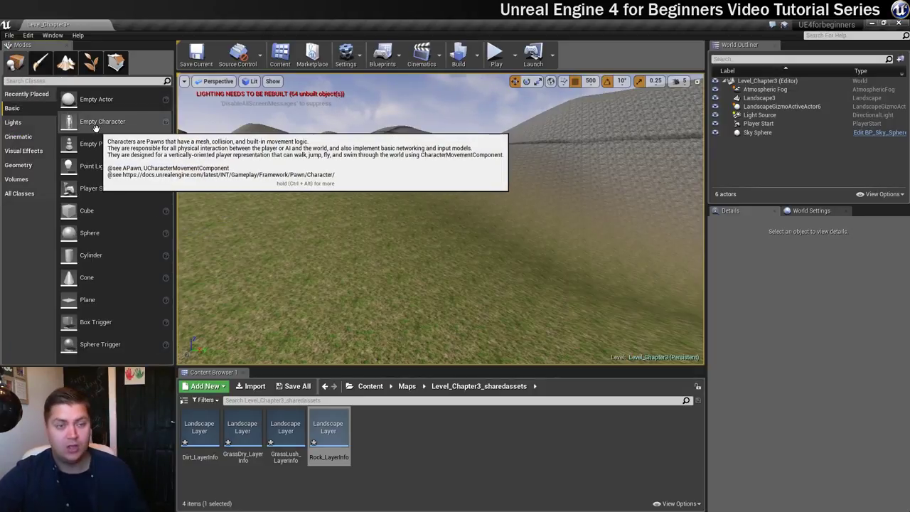
{"action": "left_click", "coordinate": [407, 386]}
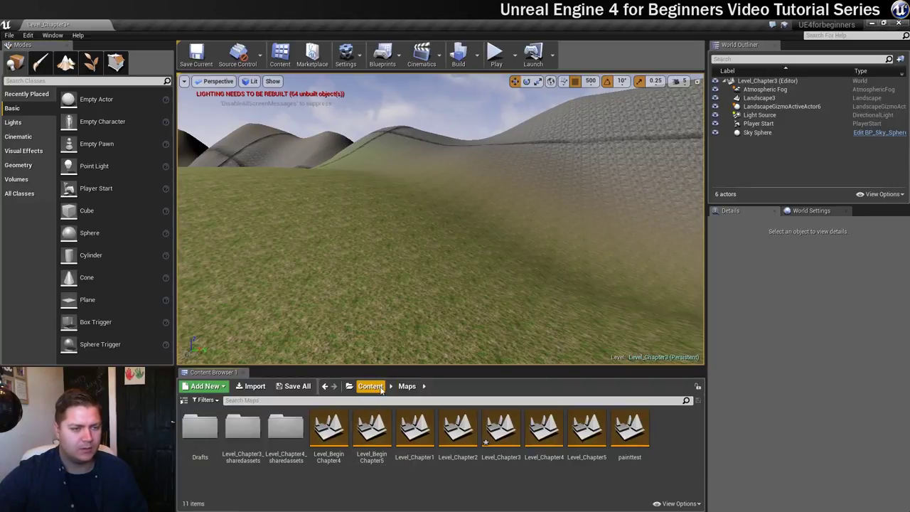
{"action": "left_click", "coordinate": [370, 386]}
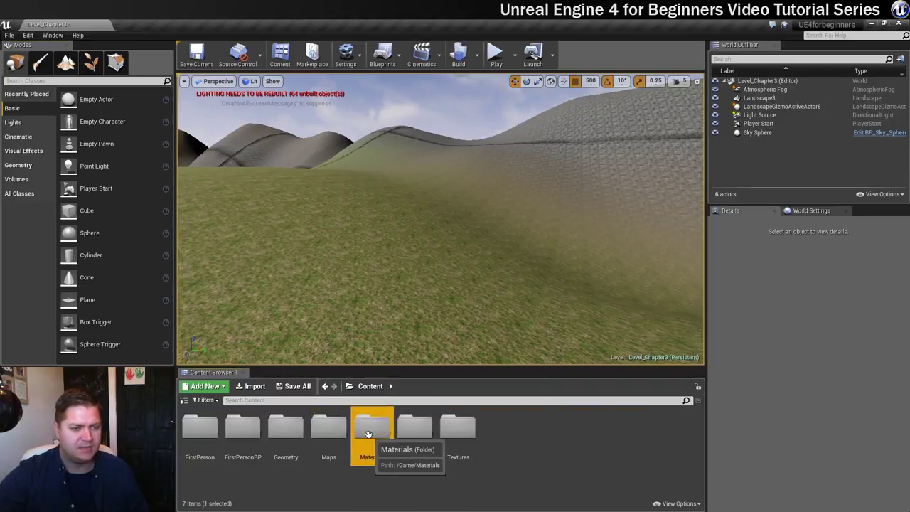
{"action": "double_click", "coordinate": [372, 426]}
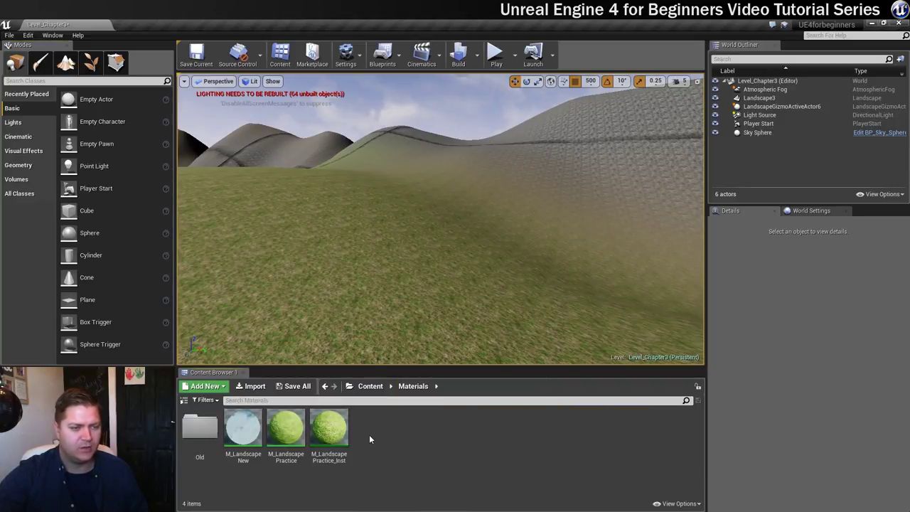
{"action": "double_click", "coordinate": [247, 428]}
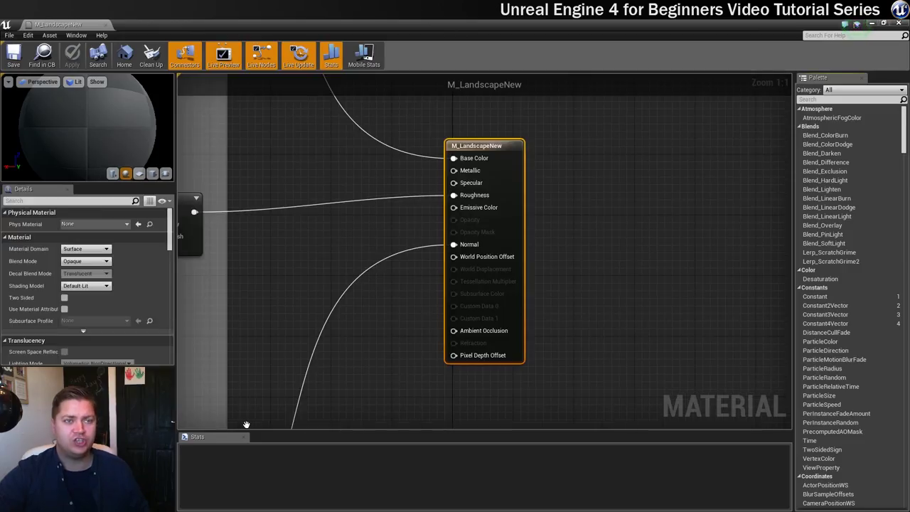
Set the Mapping Scale of the LandscapeCoords node feeding the texture samples to 3.0
{"action": "mouse_move", "coordinate": [298, 271]}
{"action": "right_mouse_down"}
{"action": "mouse_move", "coordinate": [617, 309]}
{"action": "mouse_move", "coordinate": [713, 309]}
{"action": "right_mouse_up"}
{"action": "mouse_move", "coordinate": [345, 252]}
{"action": "right_mouse_down"}
{"action": "mouse_move", "coordinate": [624, 268]}
{"action": "mouse_move", "coordinate": [656, 248]}
{"action": "right_mouse_up"}
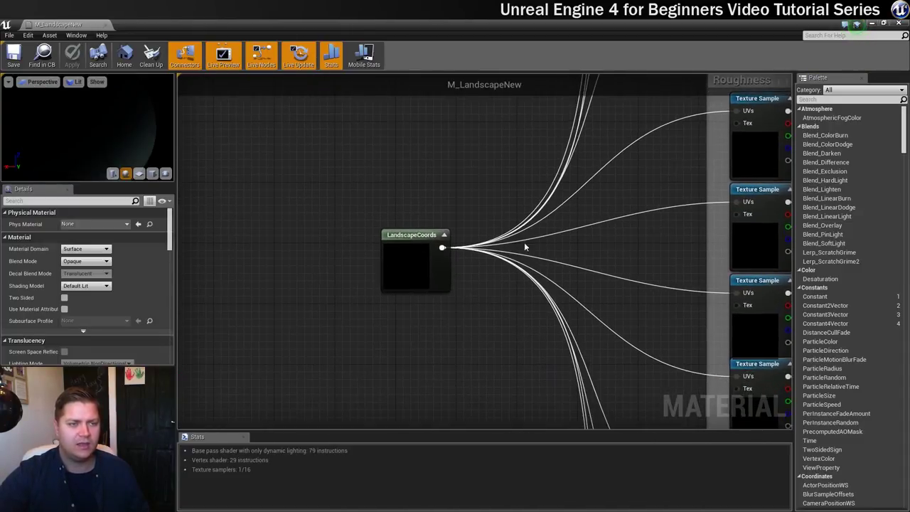
{"action": "left_click", "coordinate": [423, 235]}
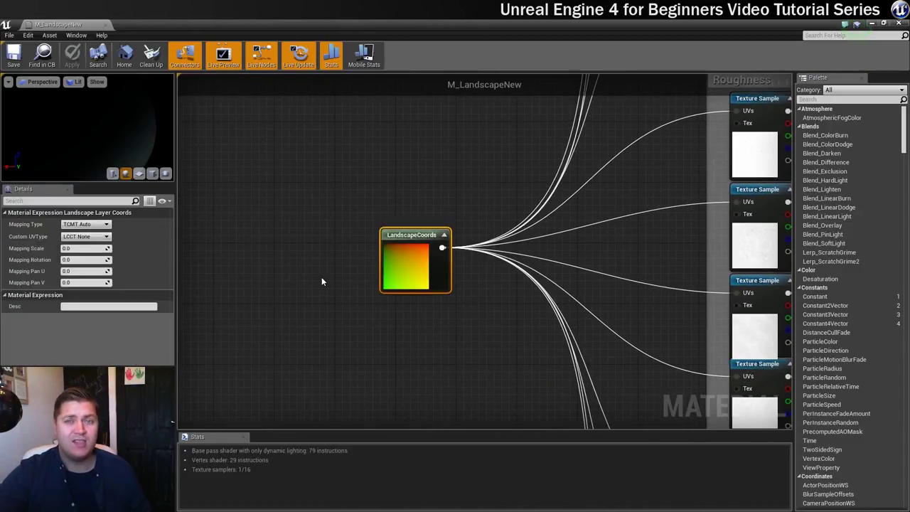
{"action": "left_click", "coordinate": [85, 248]}
{"action": "type", "text": "8"}
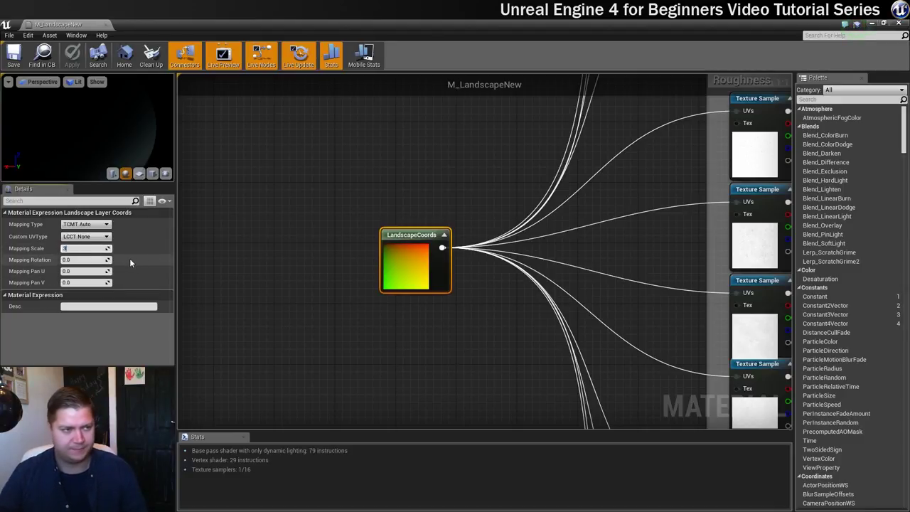
{"action": "key", "text": "Return"}
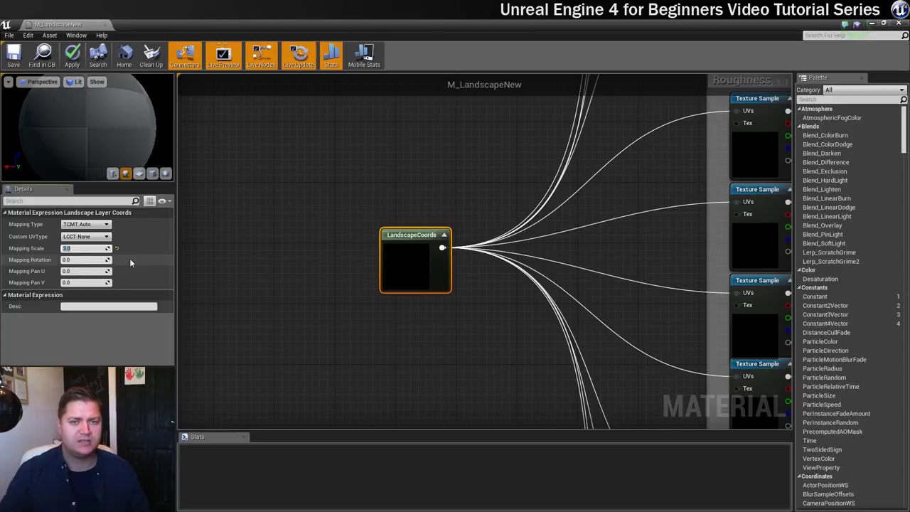
Save M_LandscapeNew, dock its material editor alongside the level editor, and return to Level_Chapter3
{"action": "left_click", "coordinate": [13, 54]}
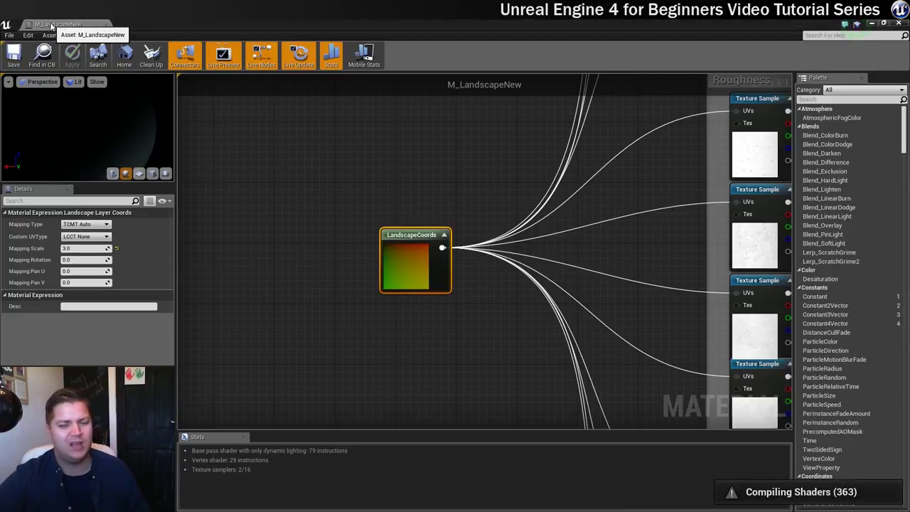
{"action": "left_click_drag", "start_coordinate": [62, 24], "coordinate": [102, 32]}
{"action": "left_click", "coordinate": [79, 24]}
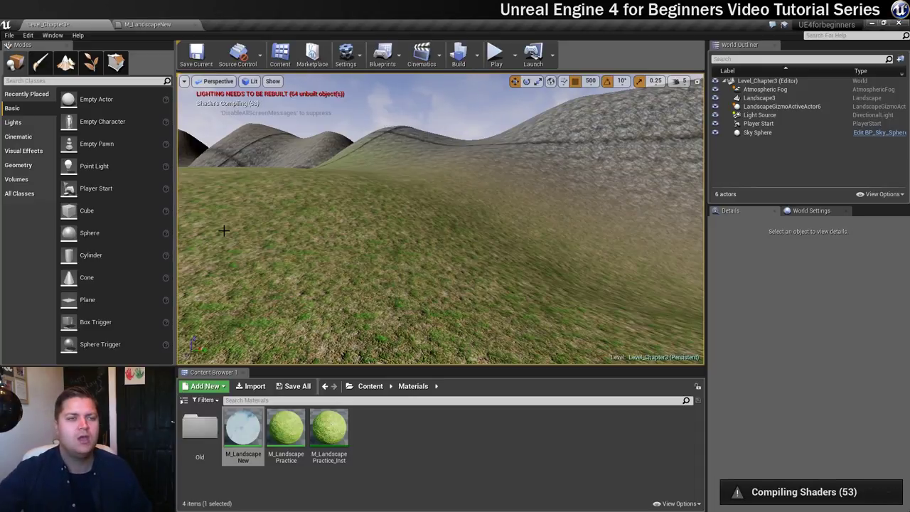
Play the level to inspect the rescaled grass, dirt and rock textures on the terrain, ending the play session after that
{"action": "left_click", "coordinate": [496, 53]}
{"action": "left_click", "coordinate": [518, 217]}
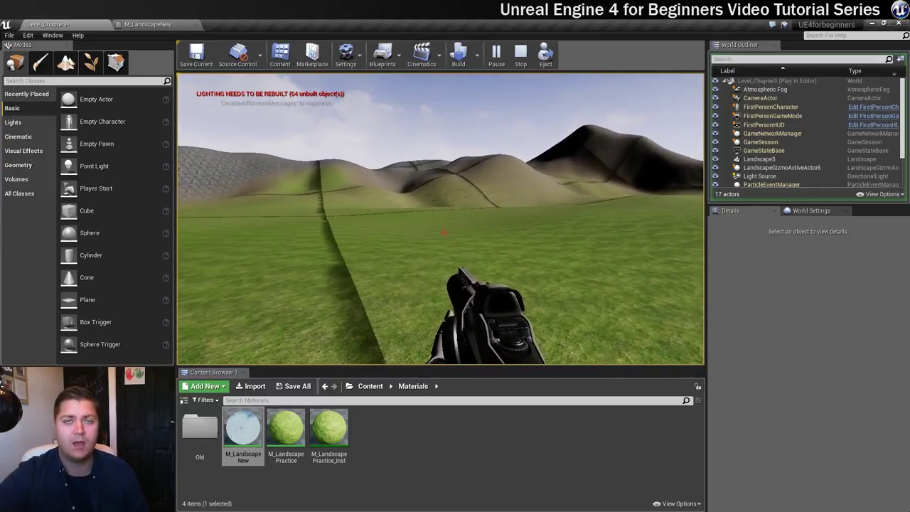
{"action": "key", "text": "Escape"}
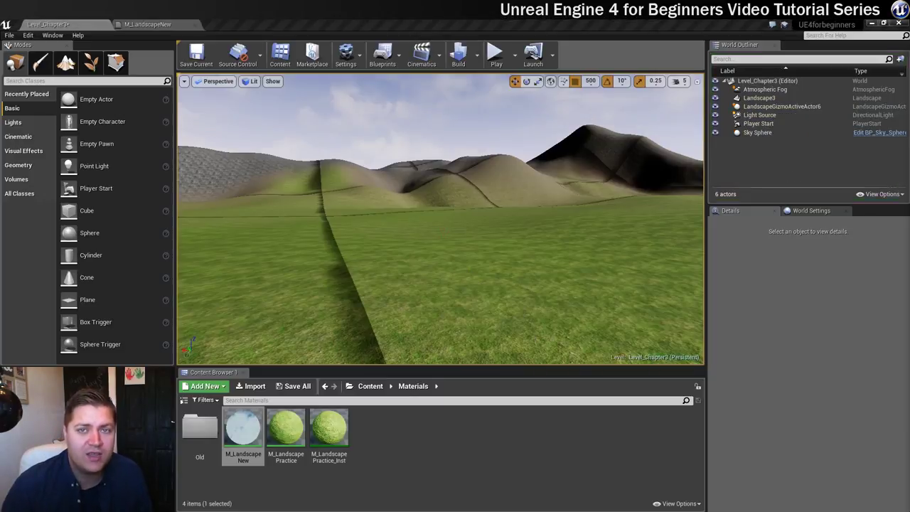